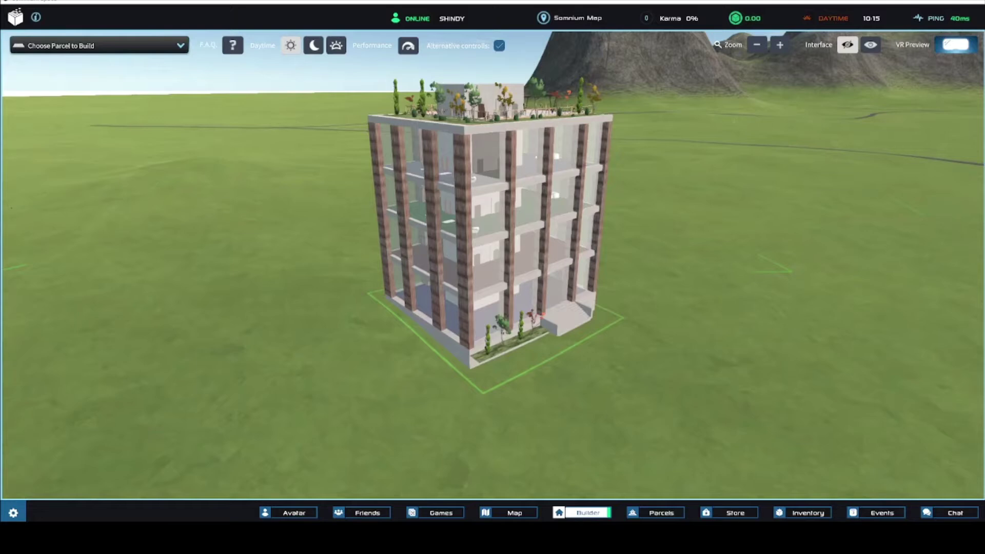
Step: Look through the list of buildable parcels and read the builder FAQ's Restrictions page, then close the FAQ
click(100, 45)
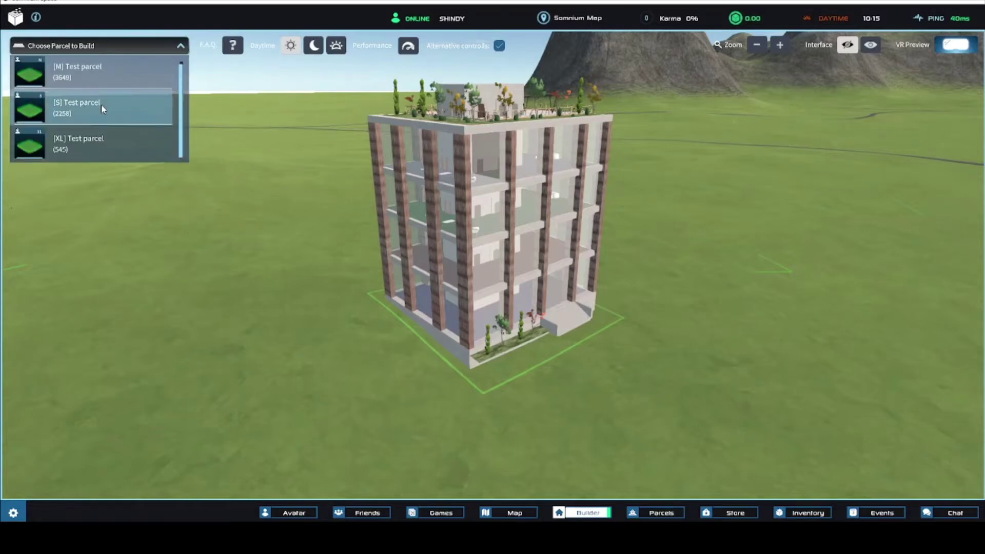
click(167, 50)
click(232, 45)
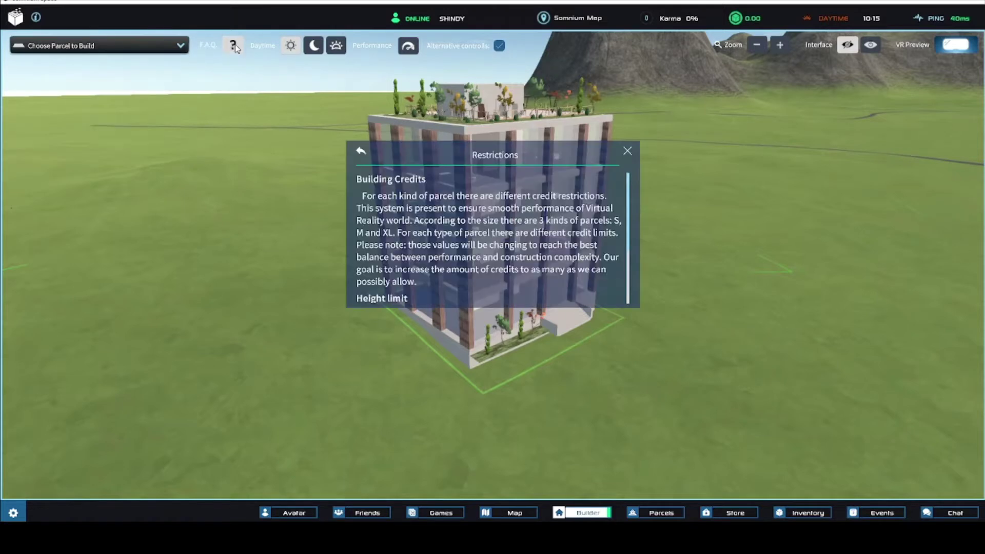
click(362, 153)
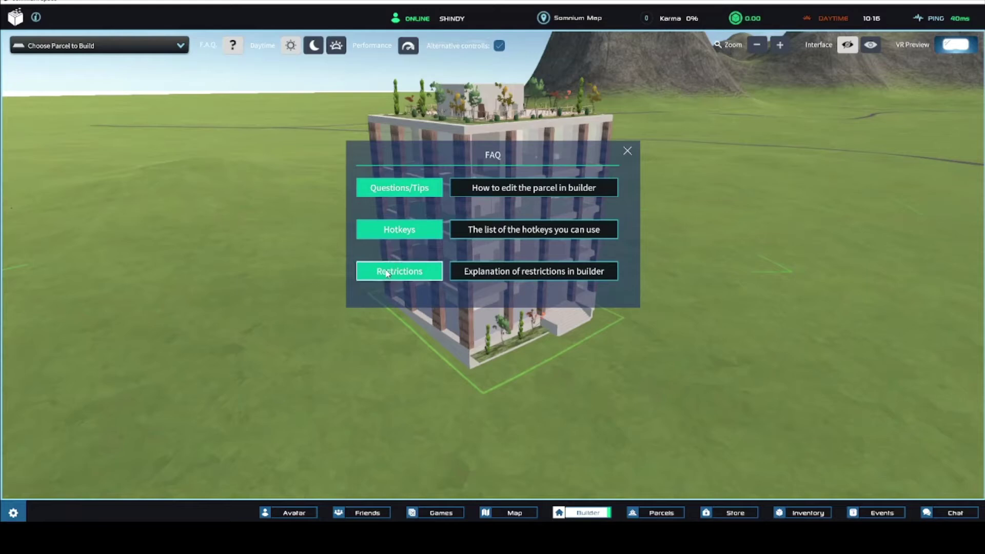
click(627, 151)
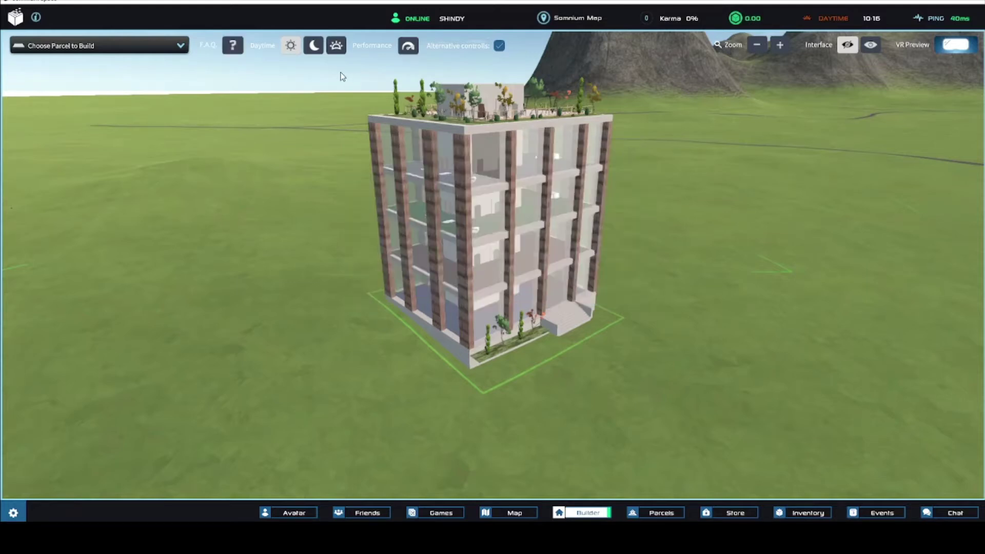
Step: Preview the building in nighttime and dynamic lighting, and return the scene to daytime
click(317, 47)
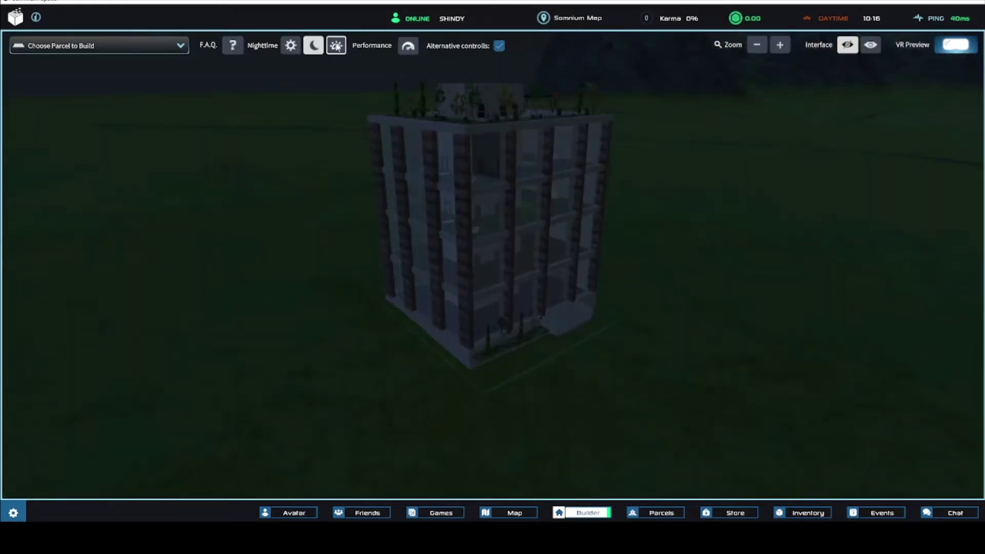
click(336, 46)
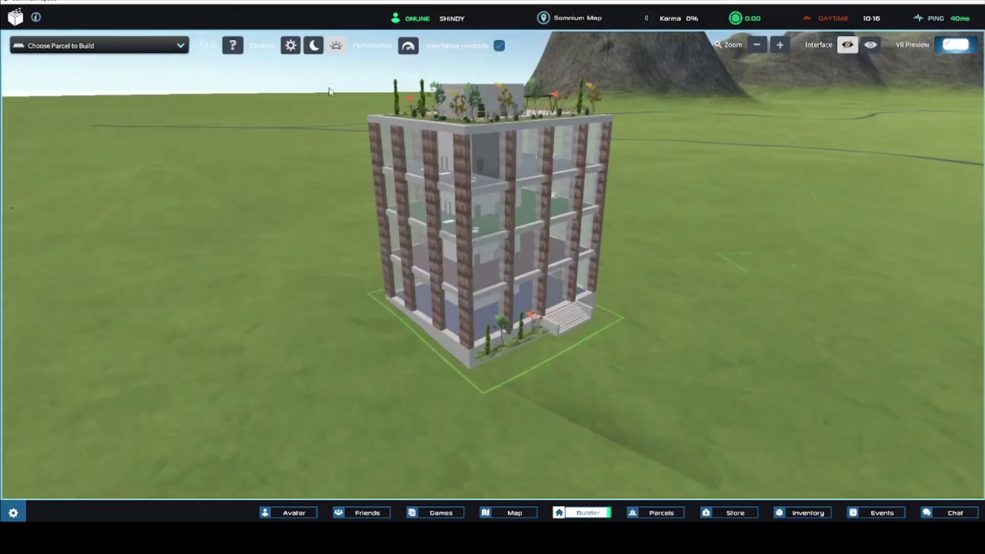
click(290, 46)
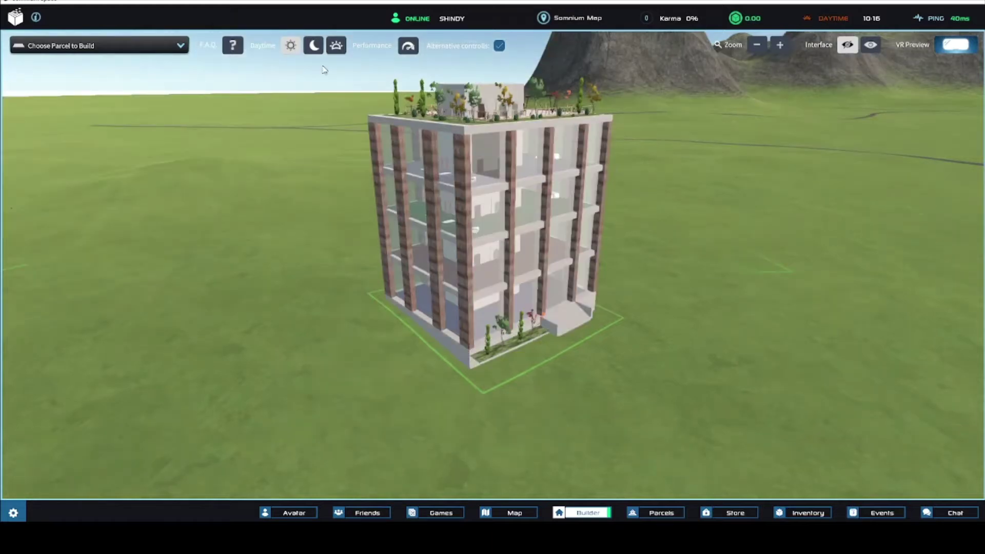
Step: Examine the building from above and from its sides, and show and hide the builder interface
middle_drag(357, 87, 382, 114)
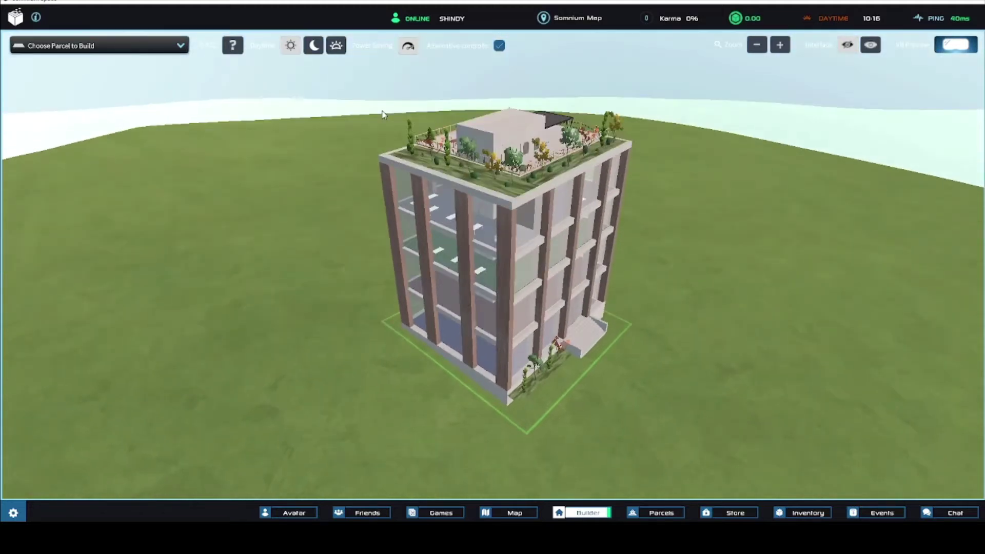
middle_drag(382, 111, 382, 115)
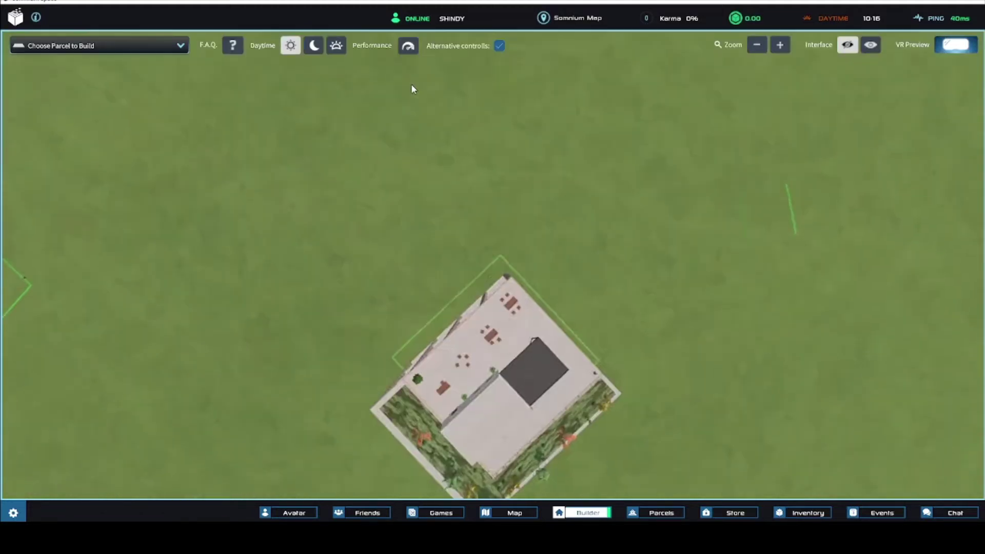
middle_drag(412, 86, 428, 55)
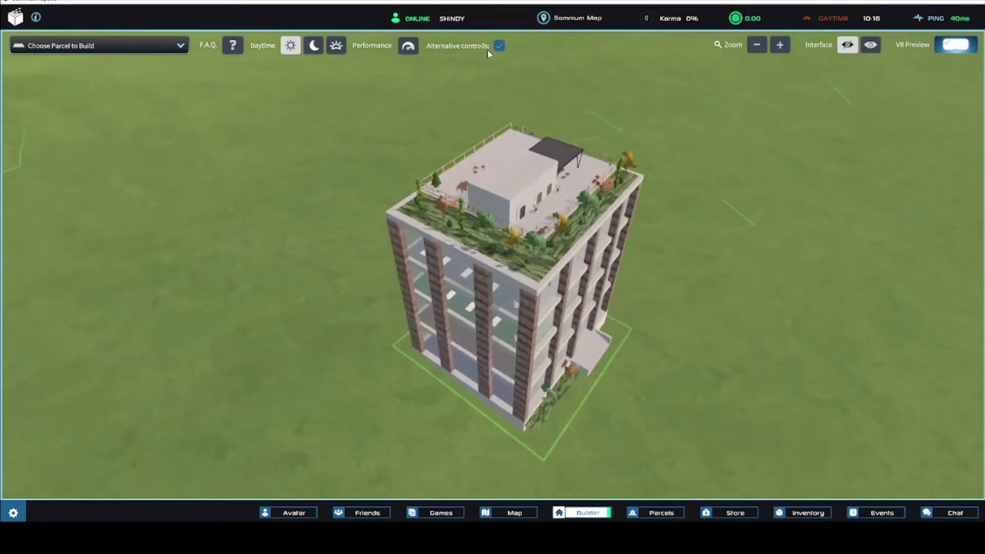
middle_drag(485, 114, 572, 64)
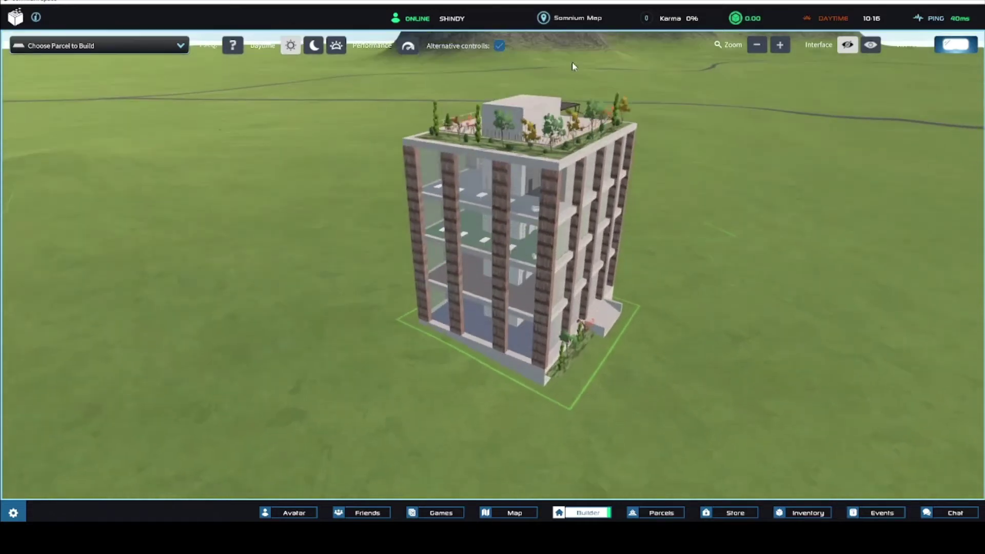
click(757, 46)
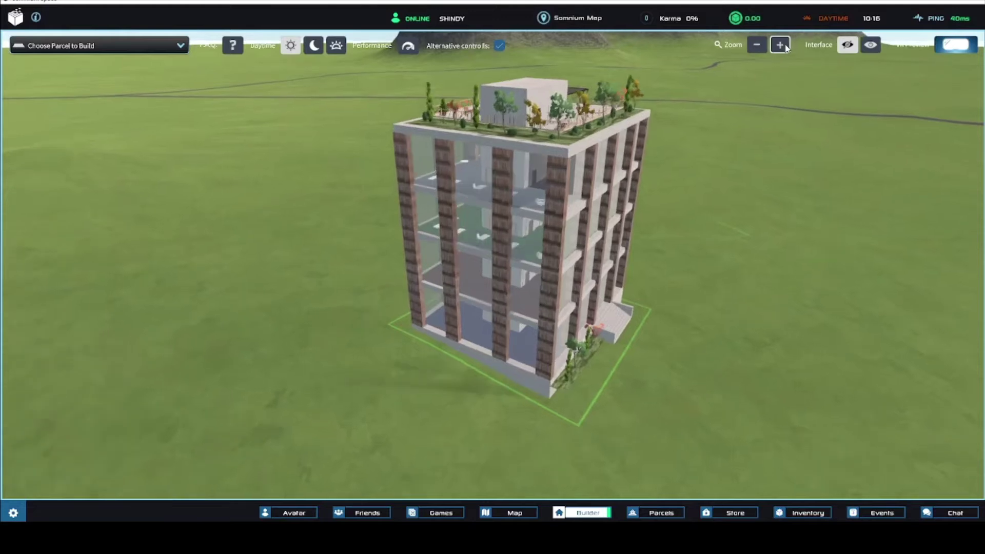
middle_drag(725, 98, 752, 86)
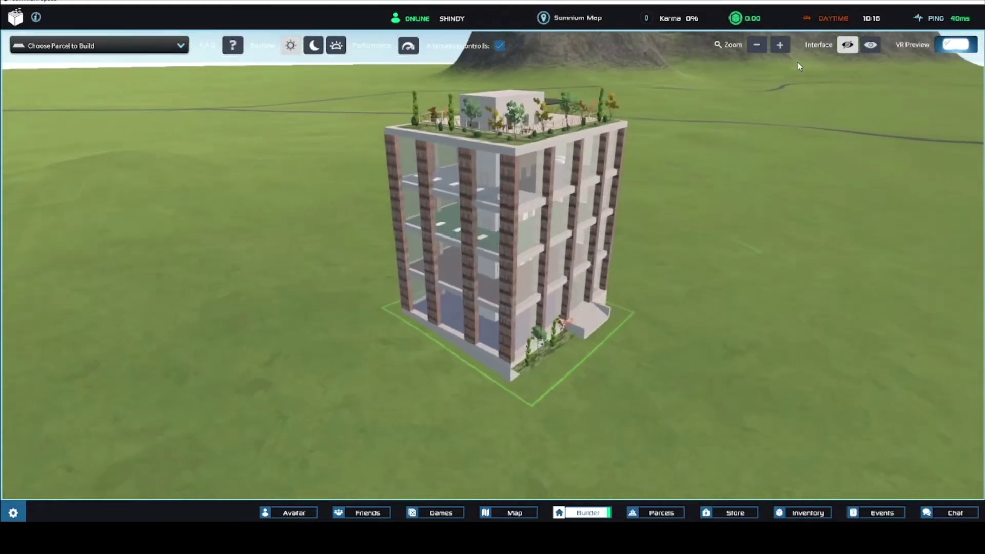
click(870, 46)
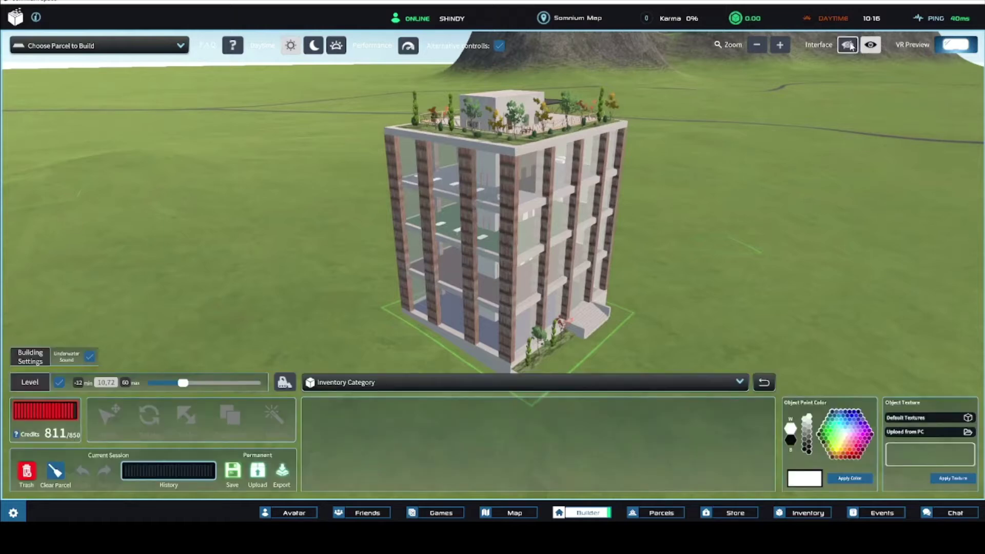
click(848, 45)
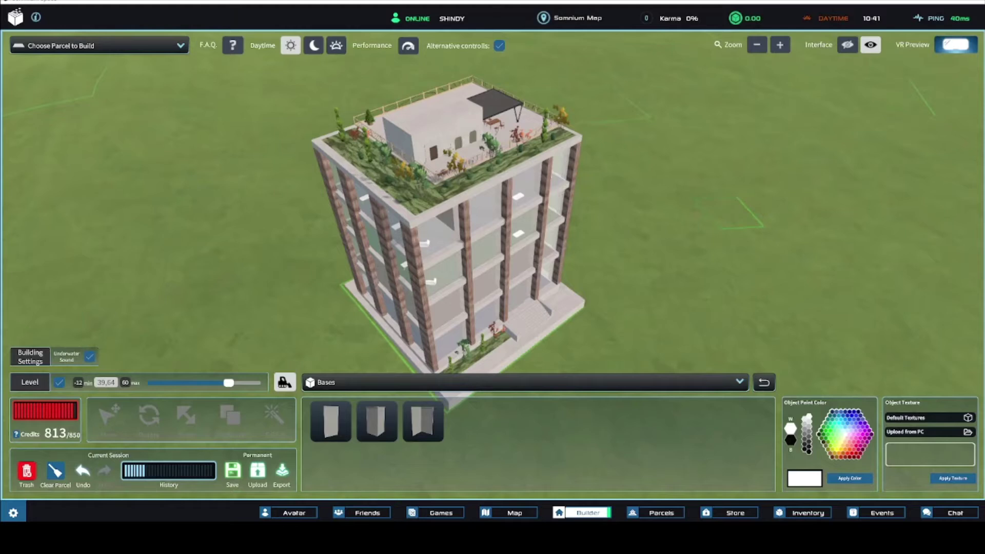
Step: Switch the object inventory from Bases to the Furniture category
key(ctrl+z)
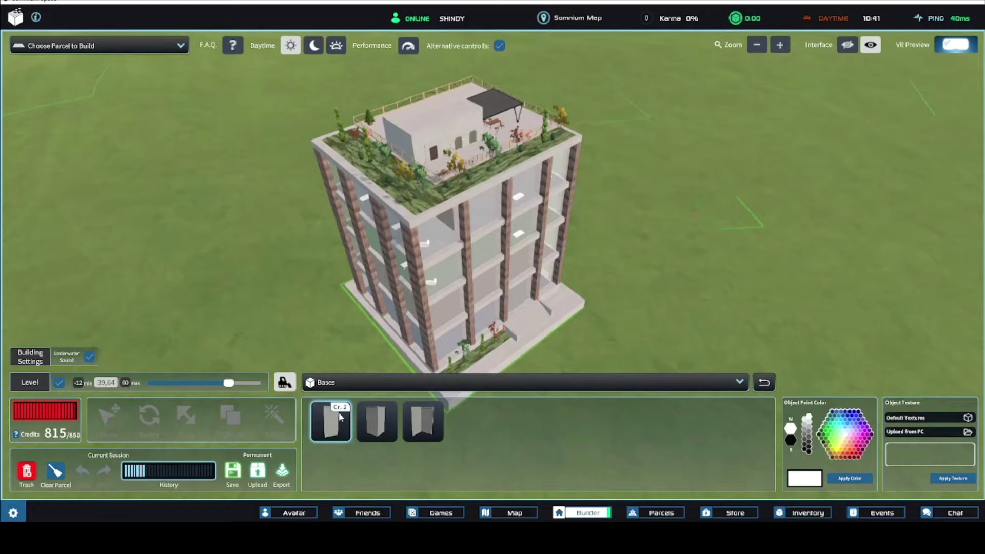
click(342, 408)
click(351, 380)
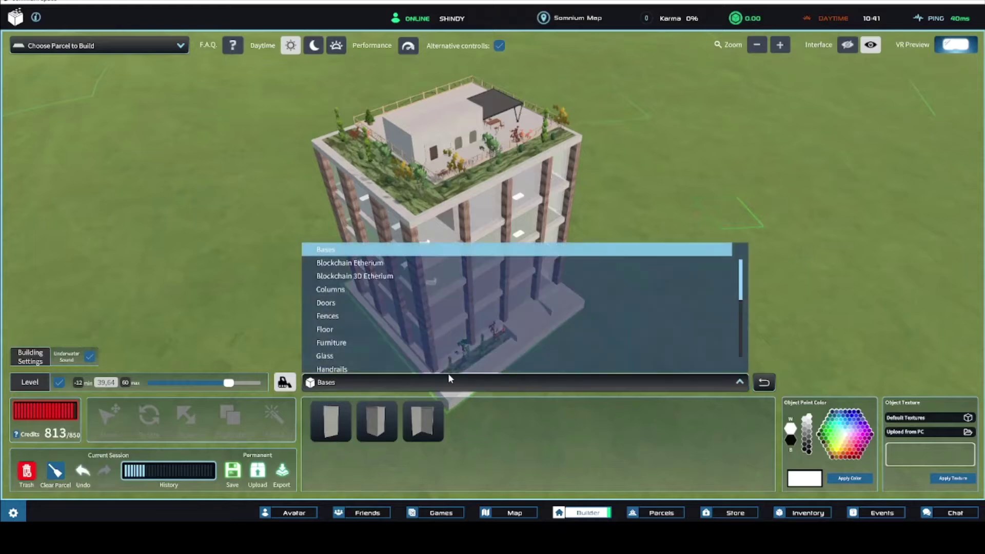
click(358, 343)
click(619, 426)
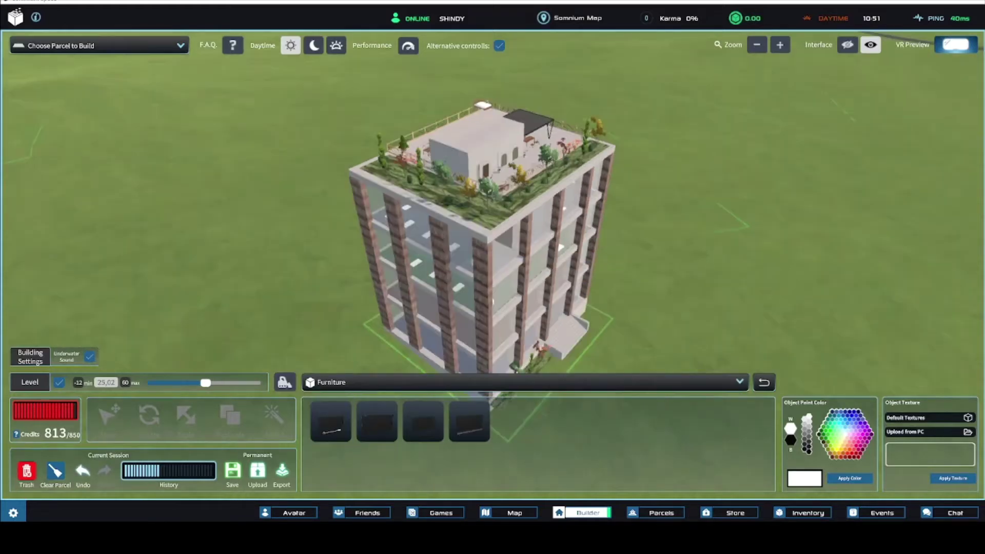
Step: Display the level grid around the building and lower the building level to 18.19
click(59, 383)
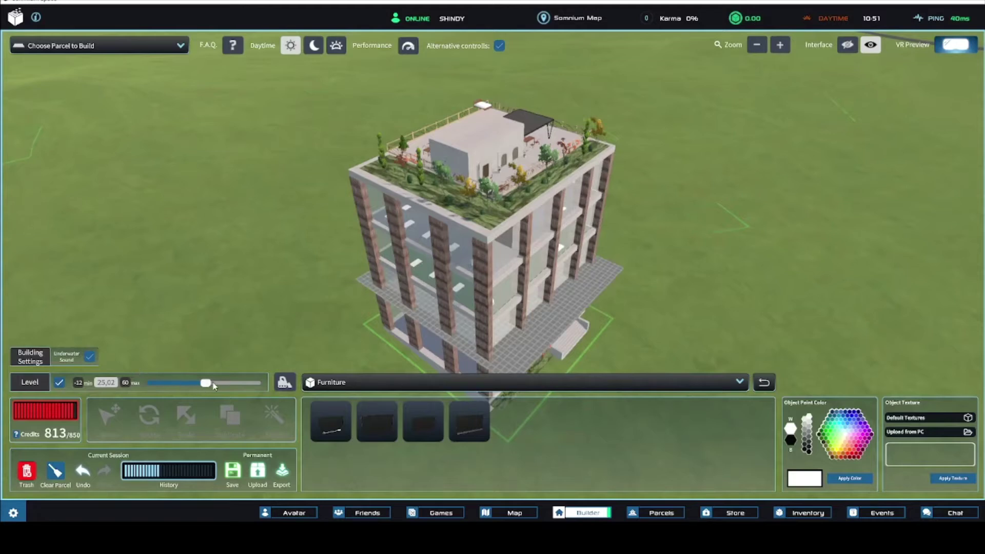
mouse_move(205, 384)
mouse_down()
mouse_move(236, 383)
mouse_move(191, 375)
mouse_up()
middle_drag(318, 354, 331, 338)
scroll(331, 341, up, 1)
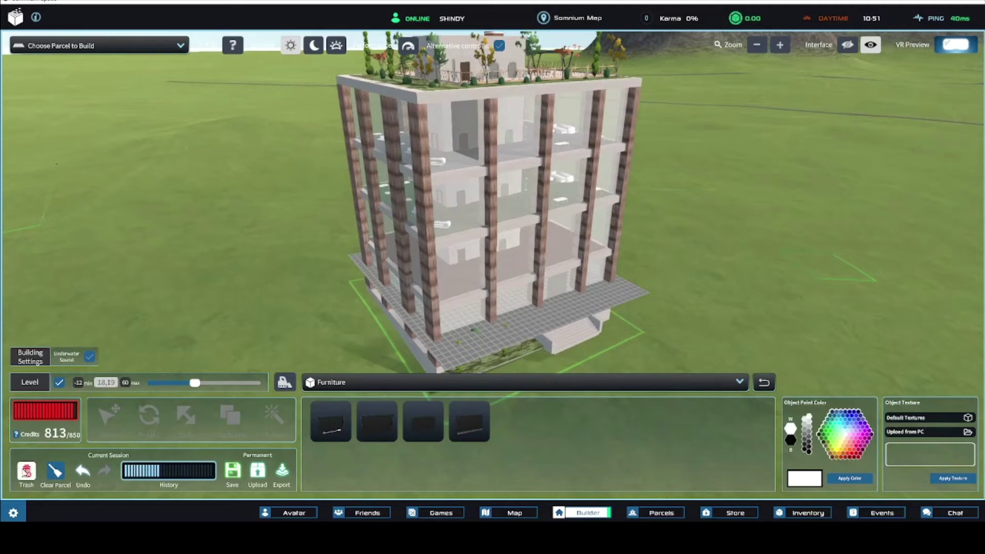
Step: With the trash can list open, delete the brown door on the rooftop structure and the potted plant beside it
click(28, 468)
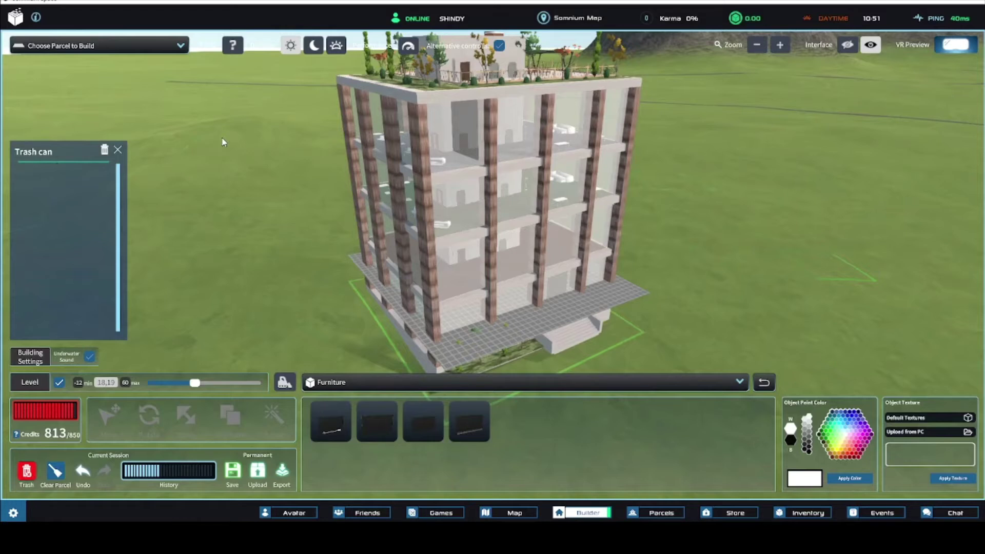
right_drag(224, 142, 227, 161)
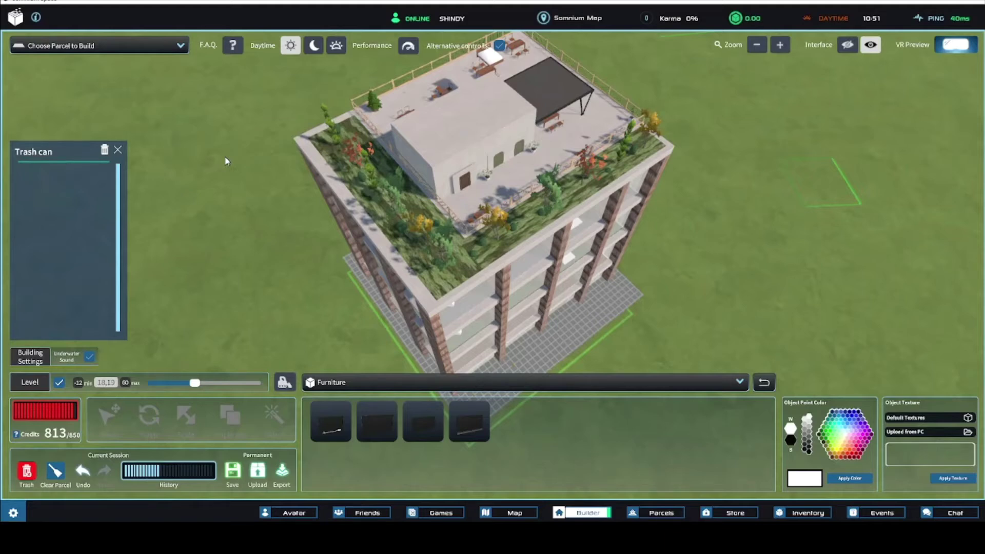
scroll(323, 174, up, 6)
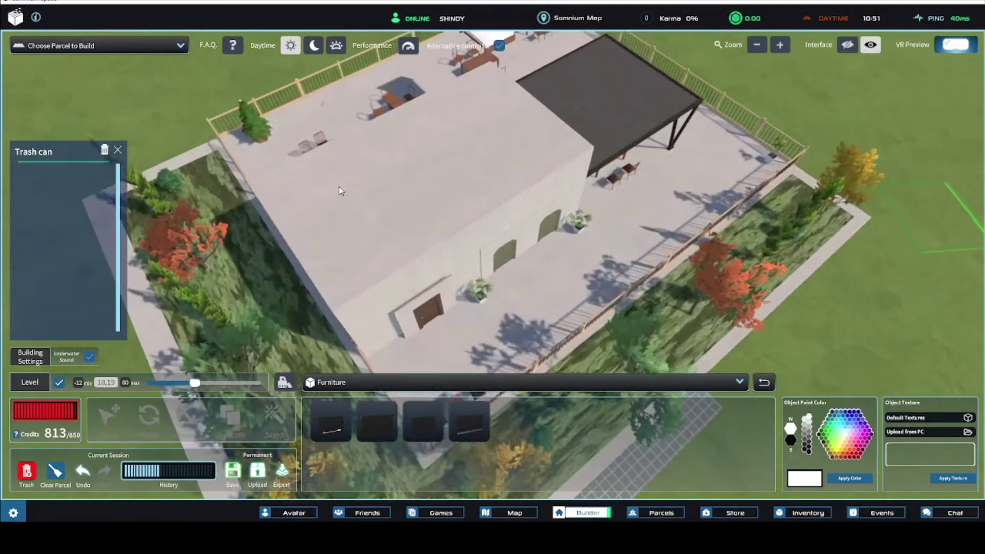
scroll(339, 186, up, 5)
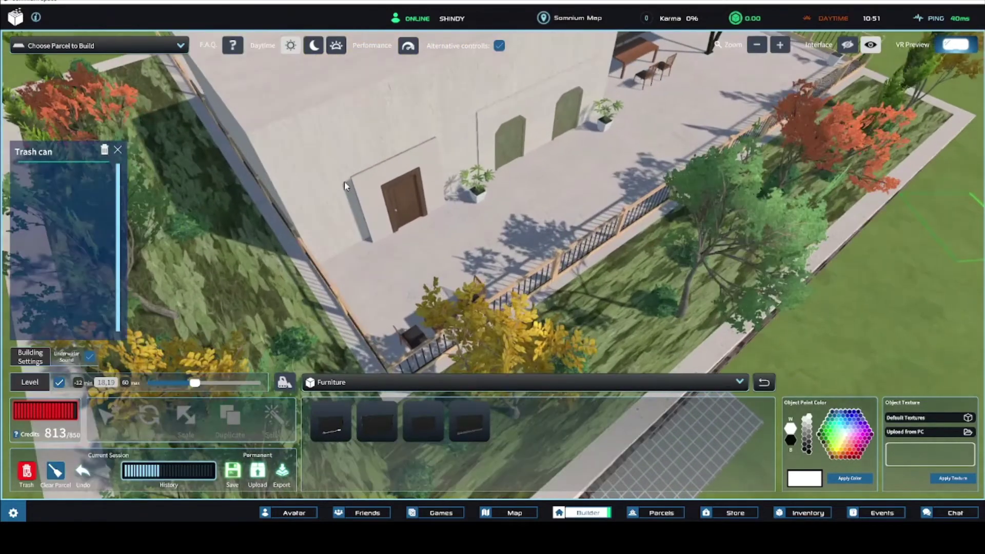
click(359, 183)
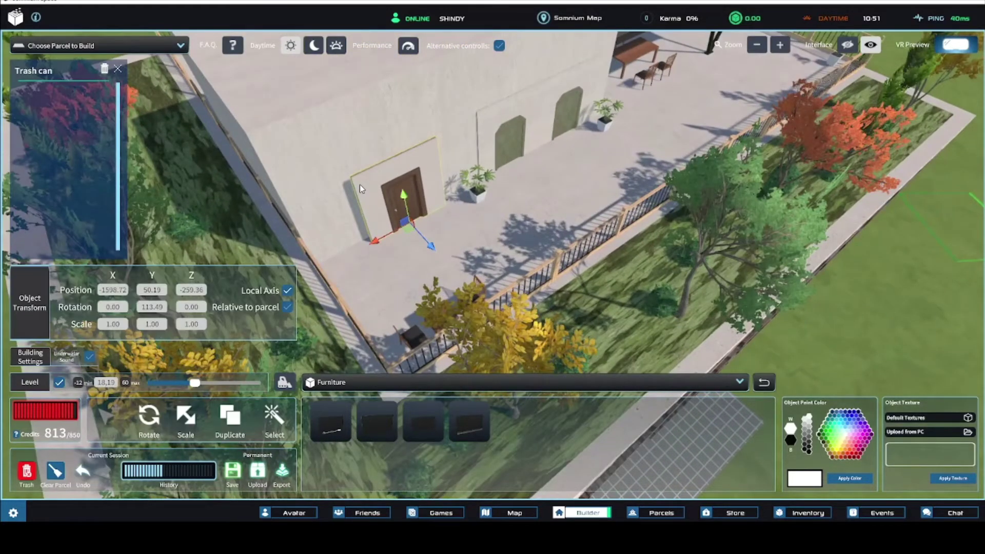
key(Delete)
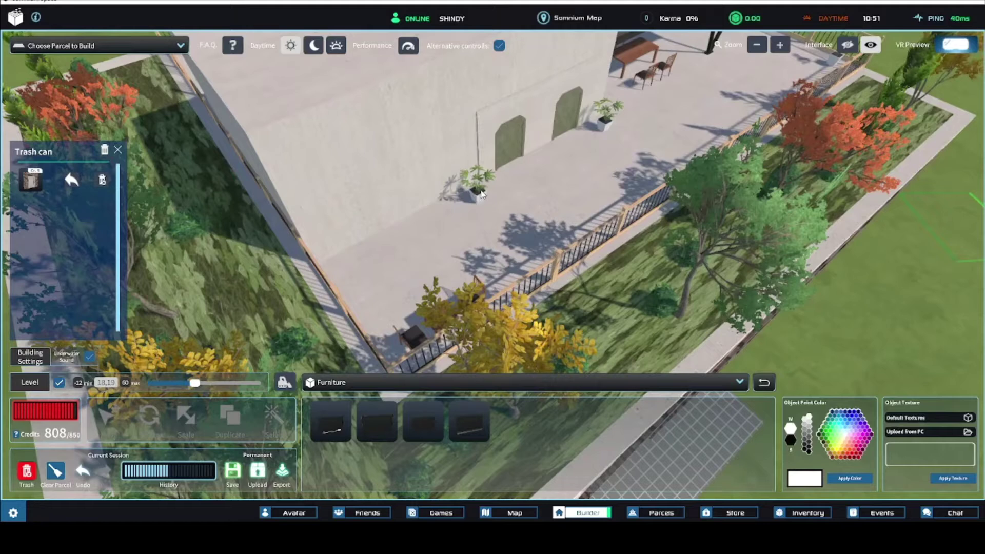
click(476, 194)
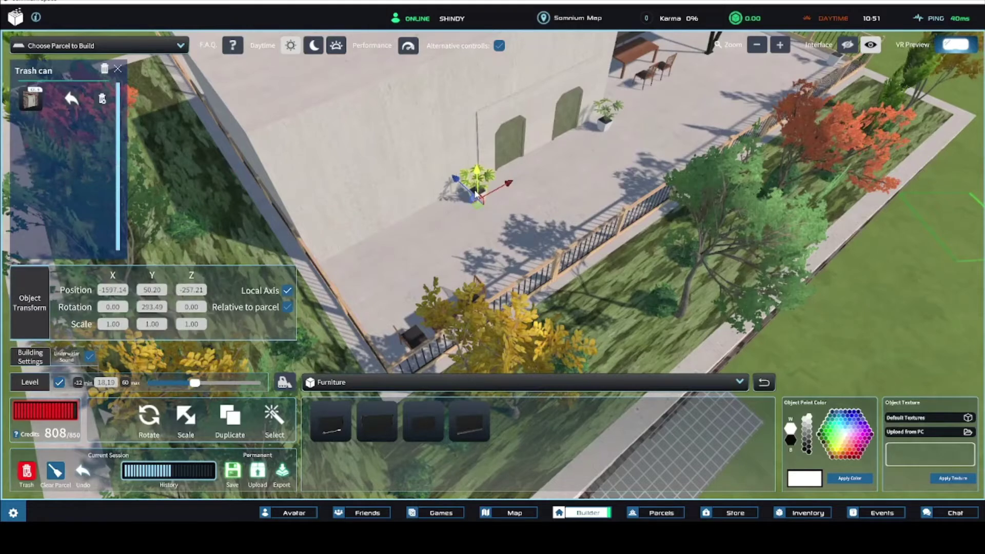
key(Delete)
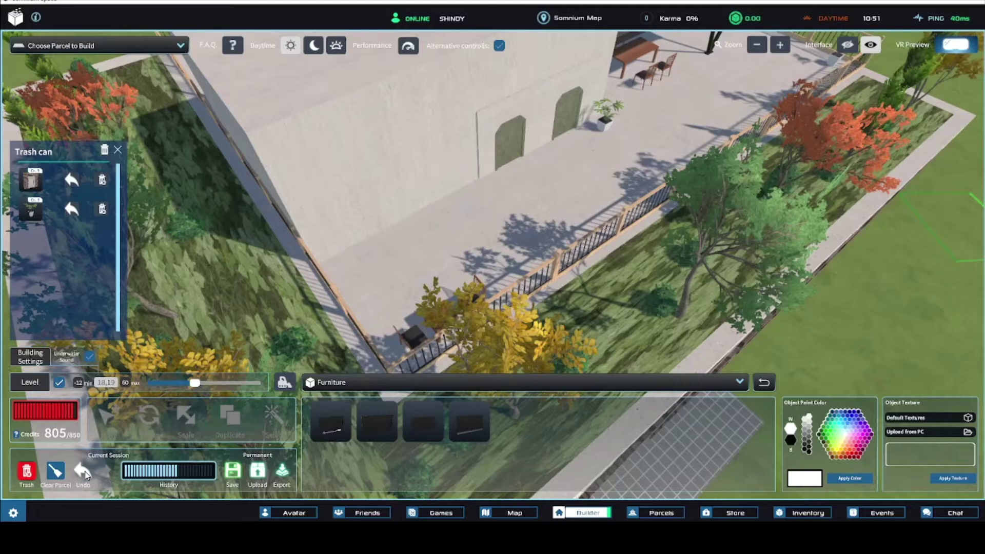
Step: Undo the deletions of the rooftop plant and door, and redo both deletions
click(83, 471)
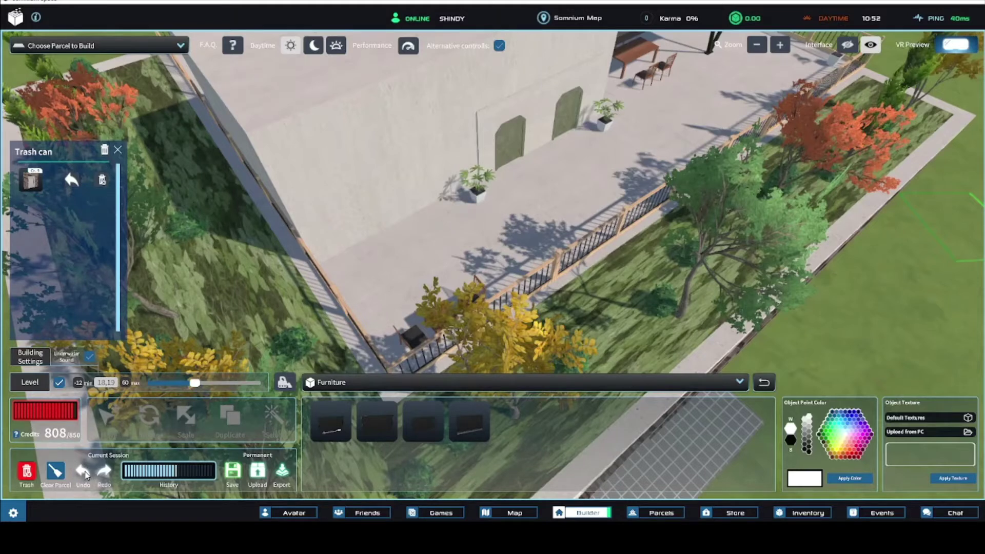
click(83, 471)
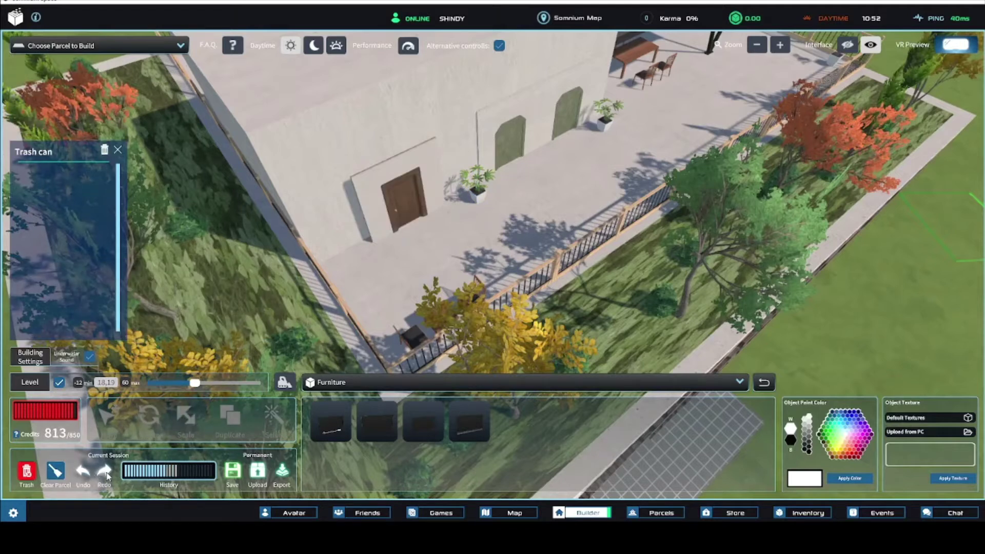
click(107, 471)
click(107, 472)
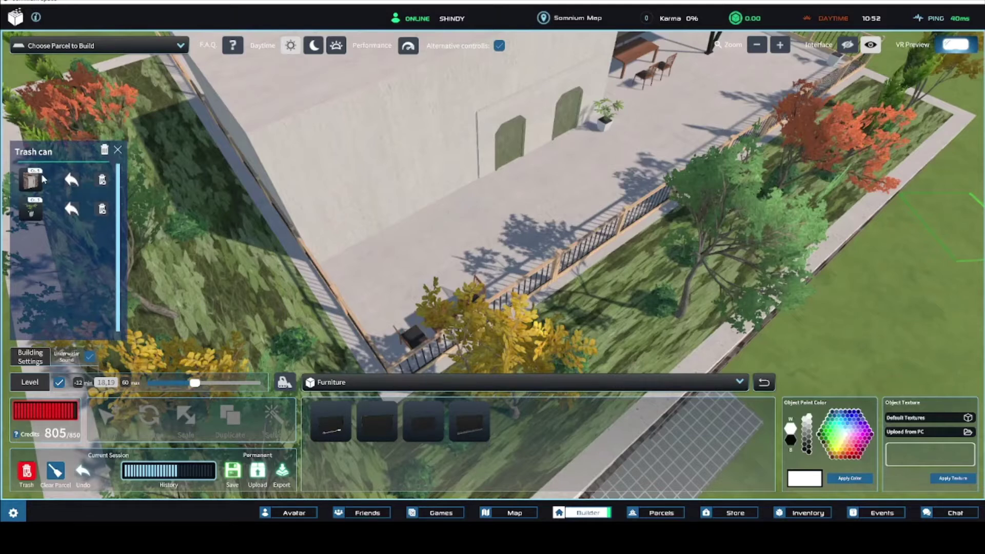
Step: Restore the deleted rooftop door and potted plant from the trash can
click(71, 180)
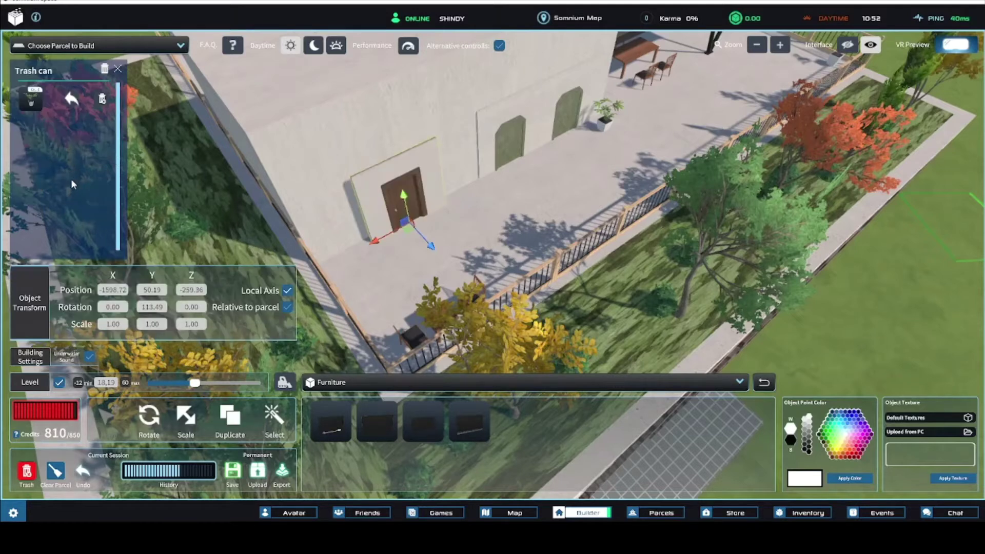
click(72, 99)
scroll(205, 137, down, 10)
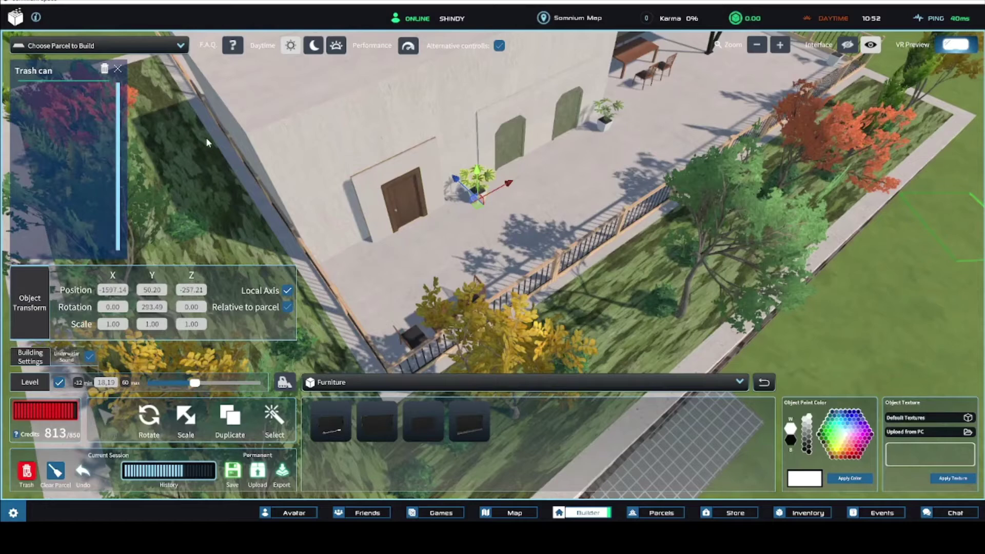
scroll(283, 193, down, 2)
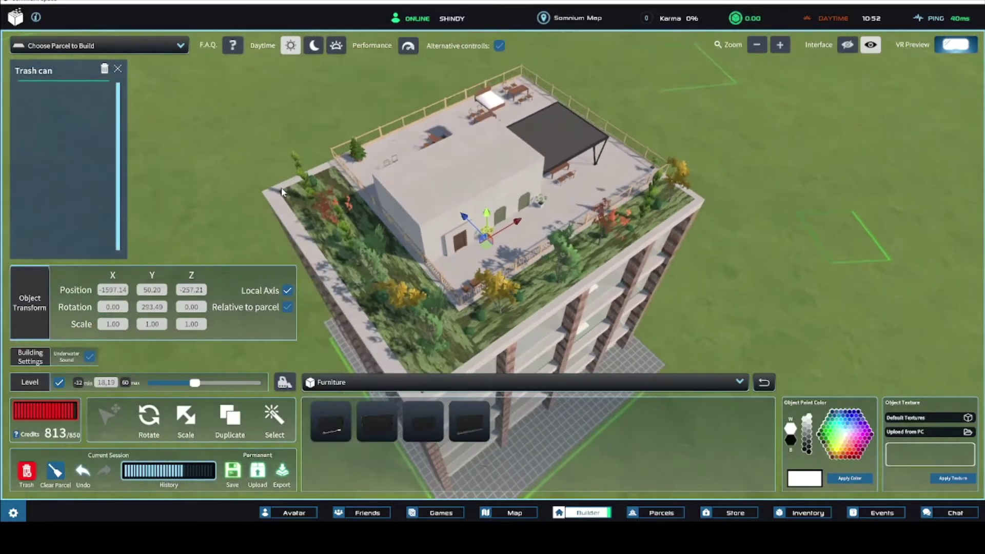
scroll(291, 183, down, 1)
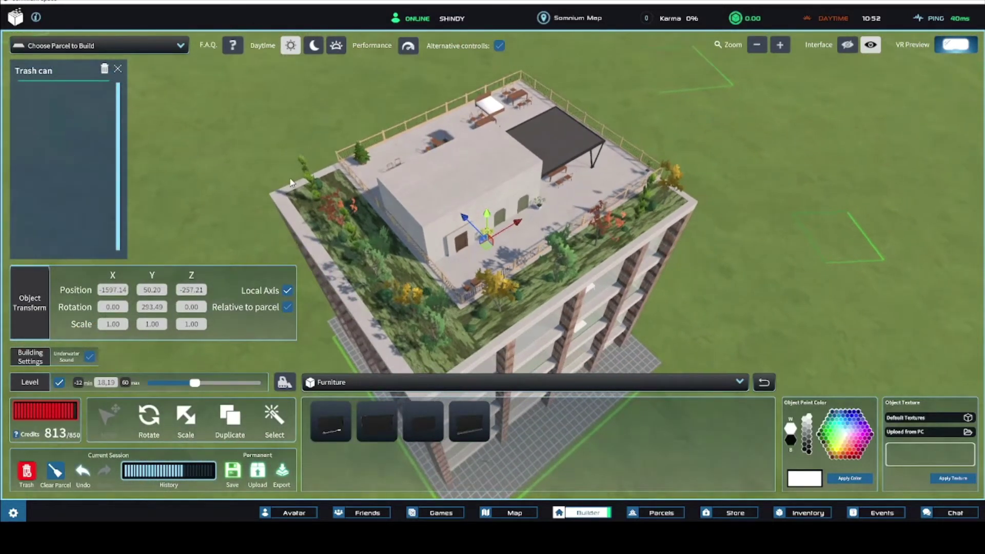
Step: Try to clear all items from the parcel, and cancel the deletion at the confirmation
scroll(288, 182, down, 1)
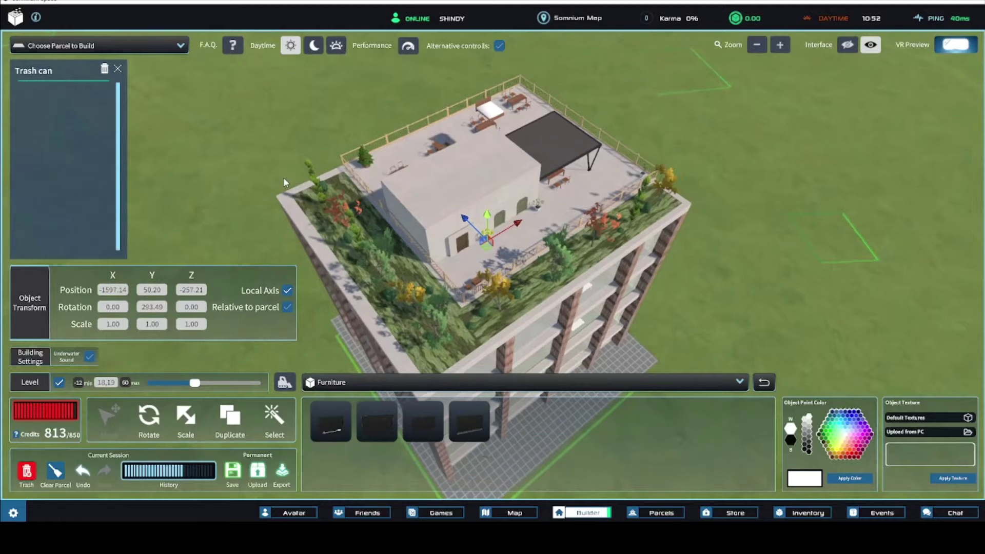
scroll(284, 188, down, 1)
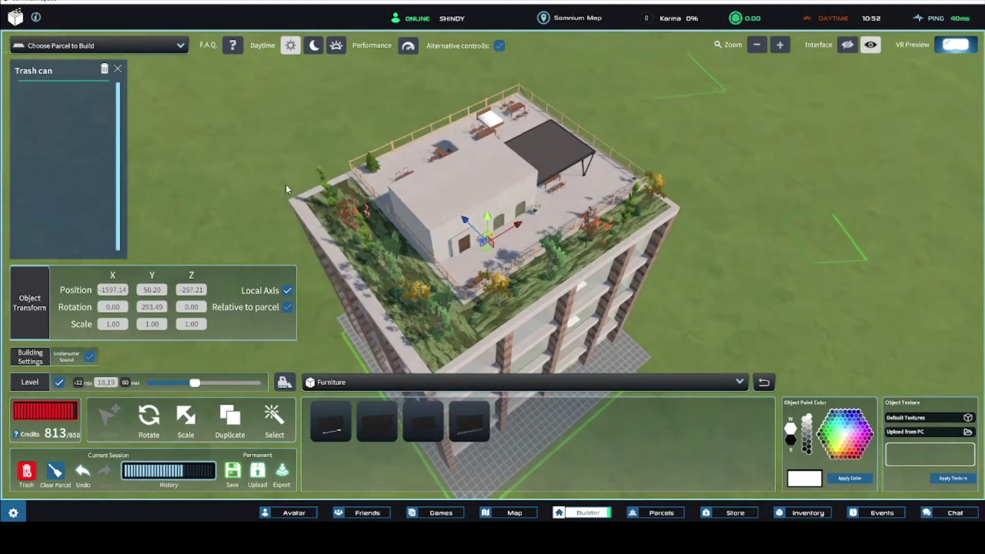
click(57, 470)
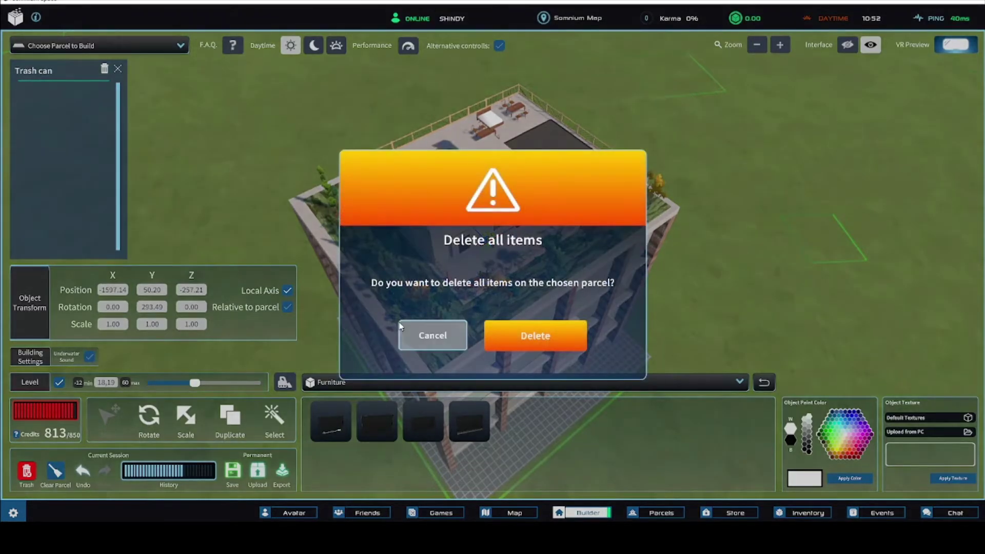
click(417, 331)
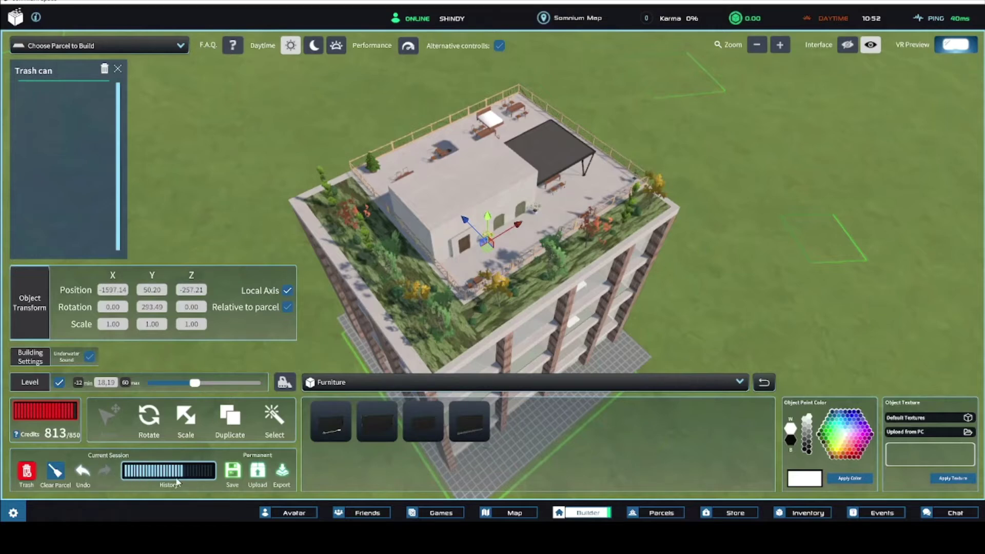
Step: Deselect the rooftop object, undo the trash-can restoration of the potted plant, and redo it
scroll(312, 233, up, 1)
click(266, 223)
scroll(266, 223, up, 3)
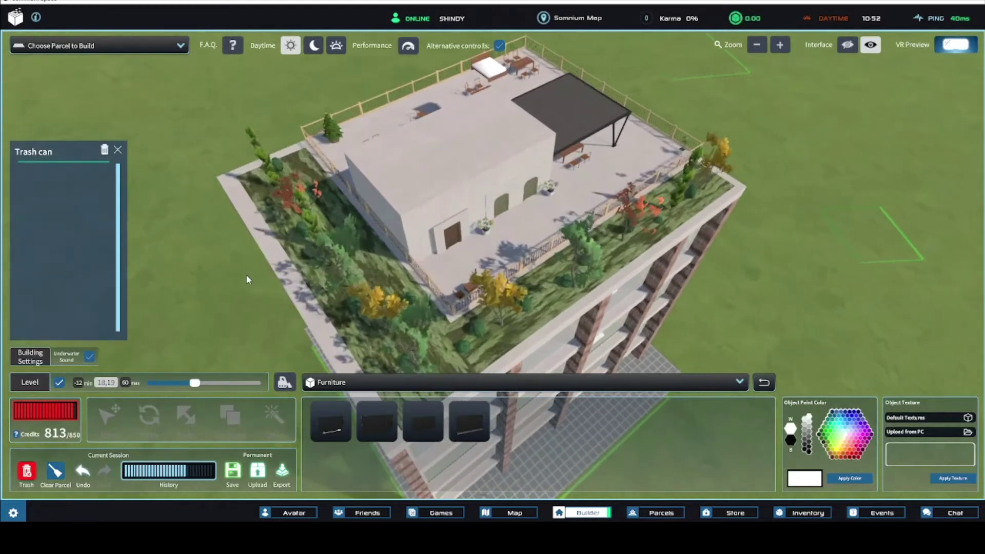
click(78, 475)
click(78, 475)
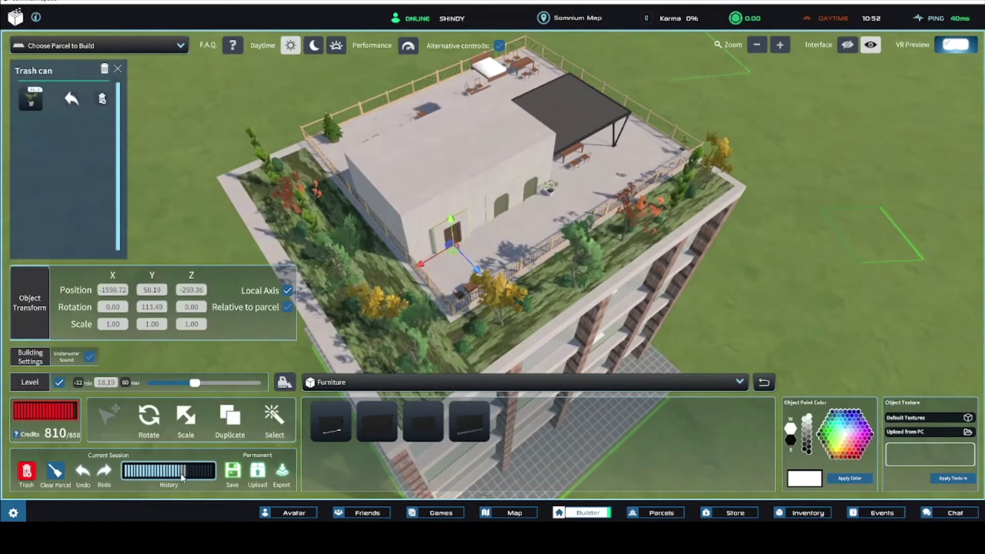
click(106, 472)
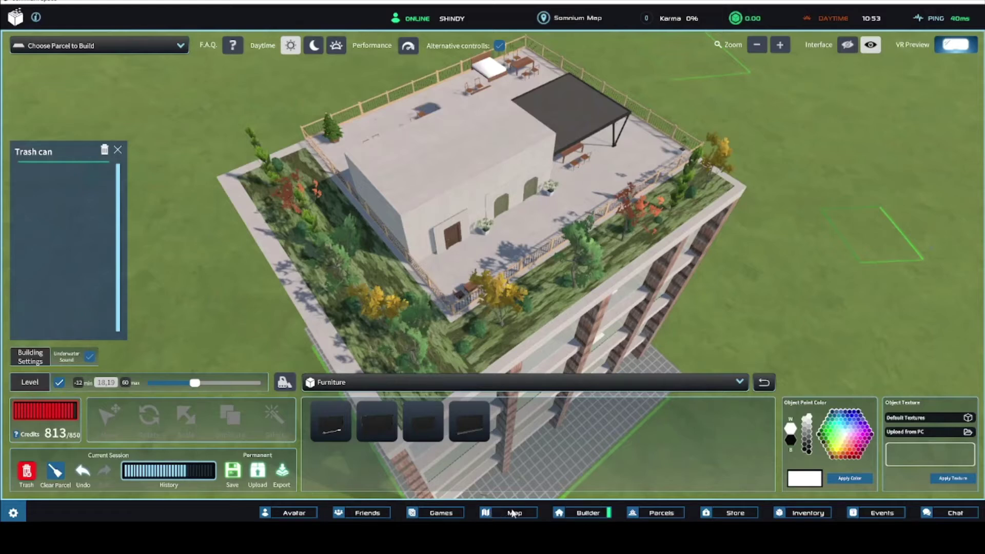
Step: Look at the Parcels section with its location map, and close it again
click(661, 513)
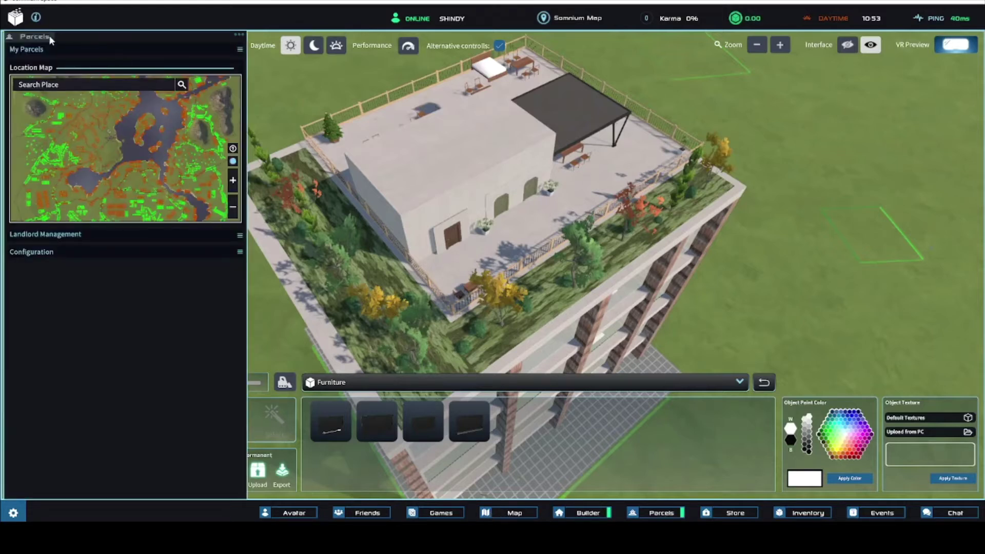
click(657, 514)
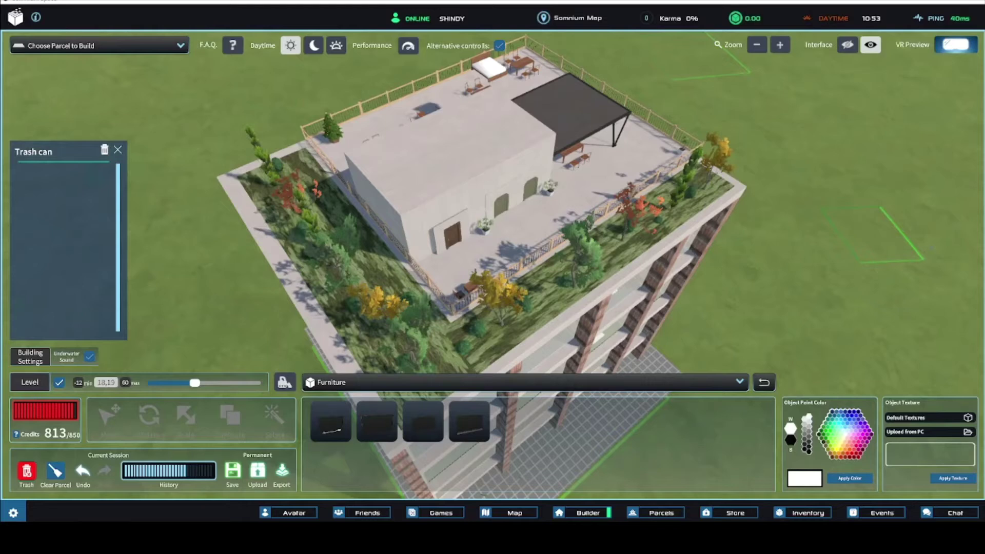
Step: Turn on the foundation slab beneath the building
middle_drag(258, 359, 246, 242)
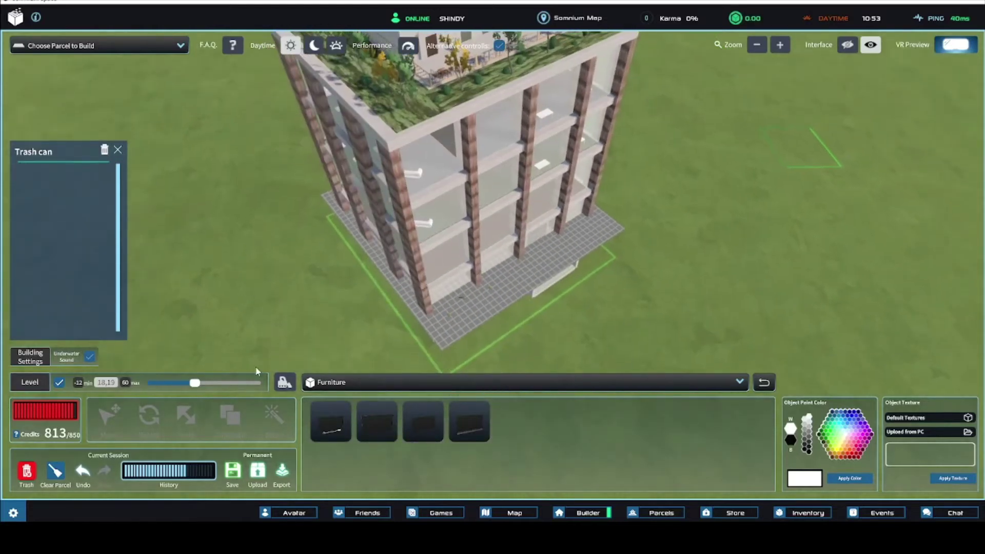
click(285, 383)
middle_drag(266, 279, 266, 224)
middle_drag(261, 260, 266, 121)
Step: Box-select the entire building above the foundation slab and delete it
drag(310, 75, 663, 324)
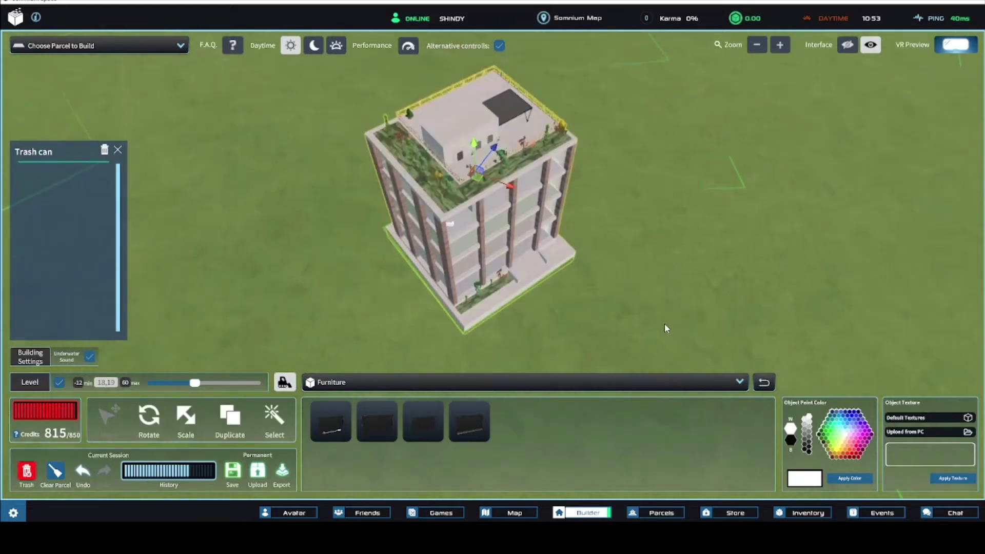
key(Delete)
scroll(568, 330, up, 5)
middle_drag(595, 348, 575, 317)
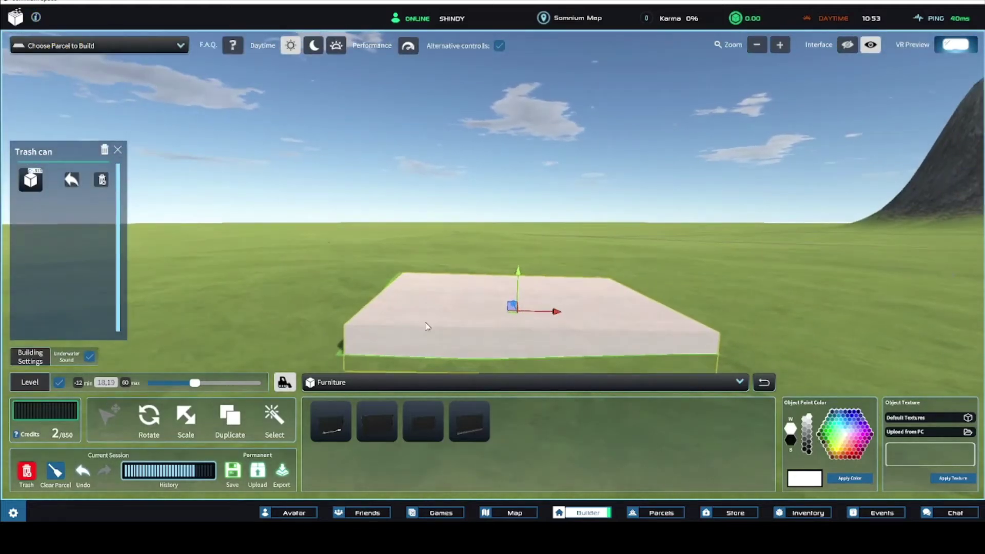
Step: Lower the building level to 11.04 and toggle the foundation slab, leaving it switched off
click(288, 385)
key(ctrl+z)
key(w)
drag(193, 381, 183, 382)
right_drag(264, 297, 286, 368)
click(285, 382)
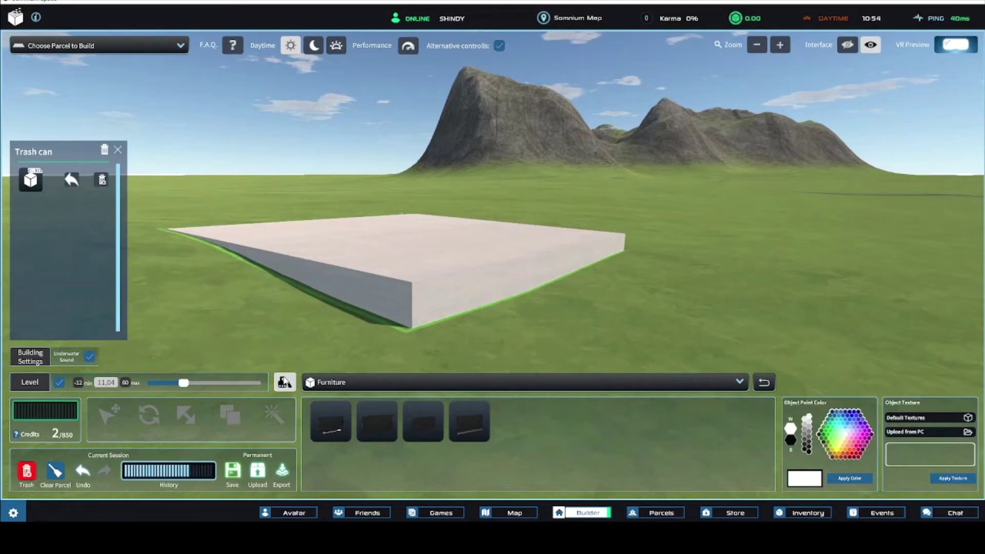
click(285, 381)
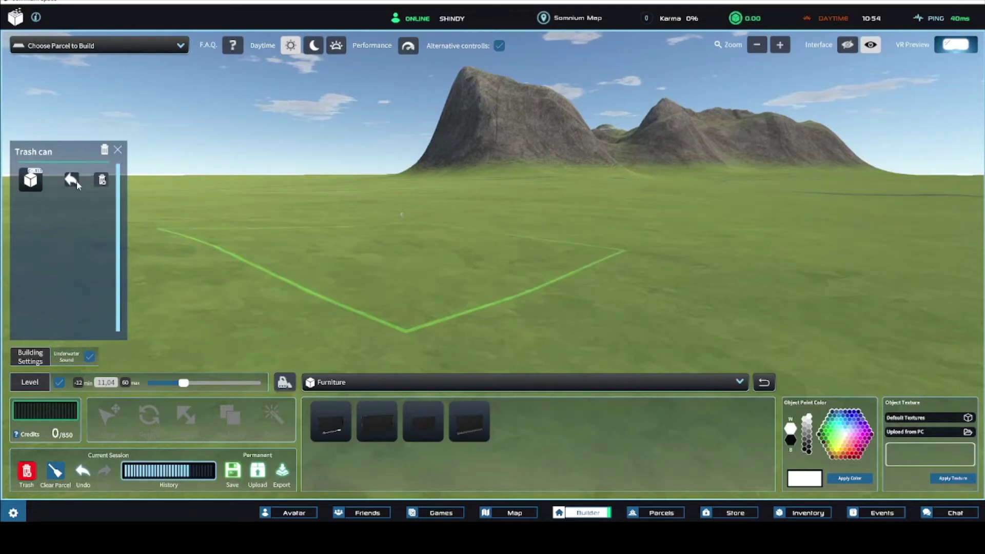
Step: Restore the deleted building from the trash can and switch the foundation slab back on
click(71, 179)
right_drag(334, 252, 292, 264)
click(285, 384)
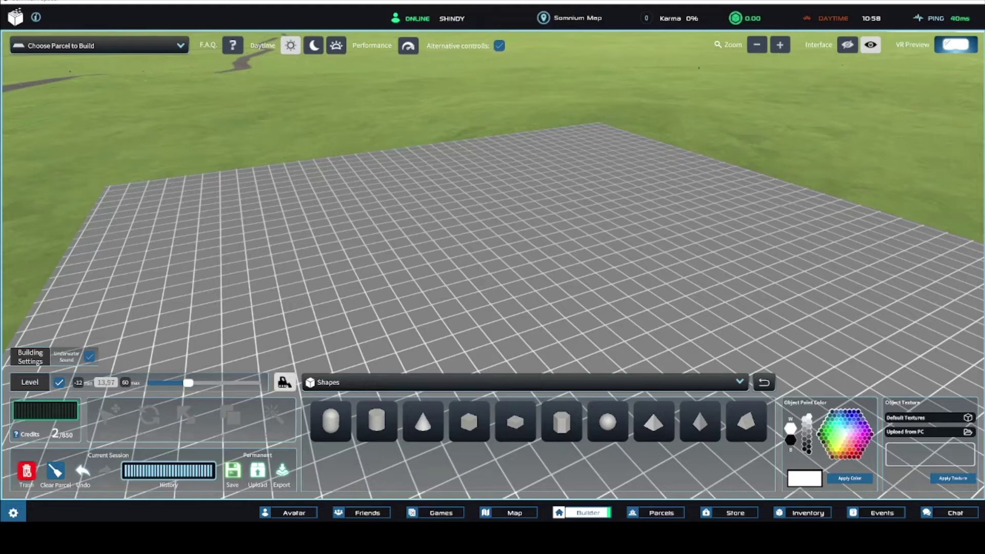
Step: Place a cube from the Shapes category near the middle of the level grid
click(451, 386)
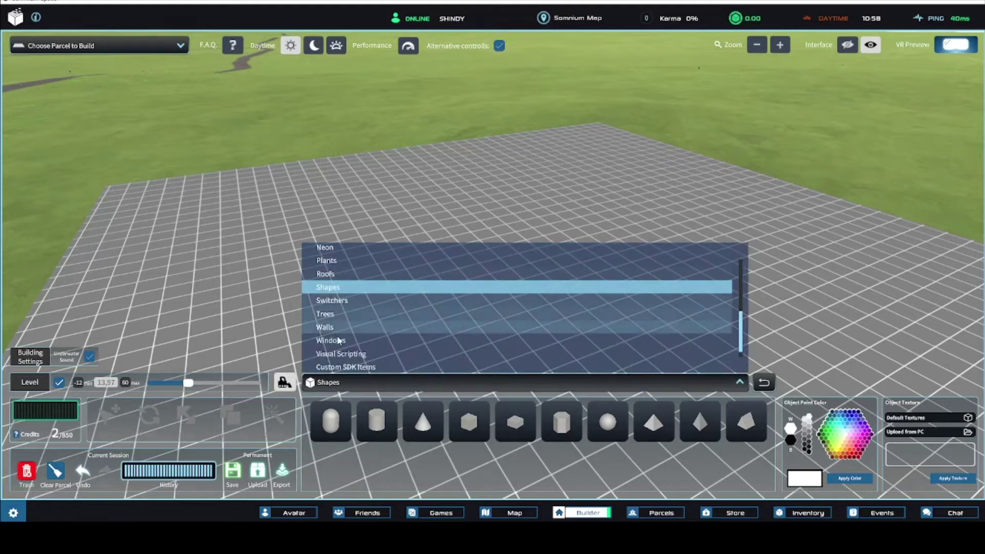
click(470, 417)
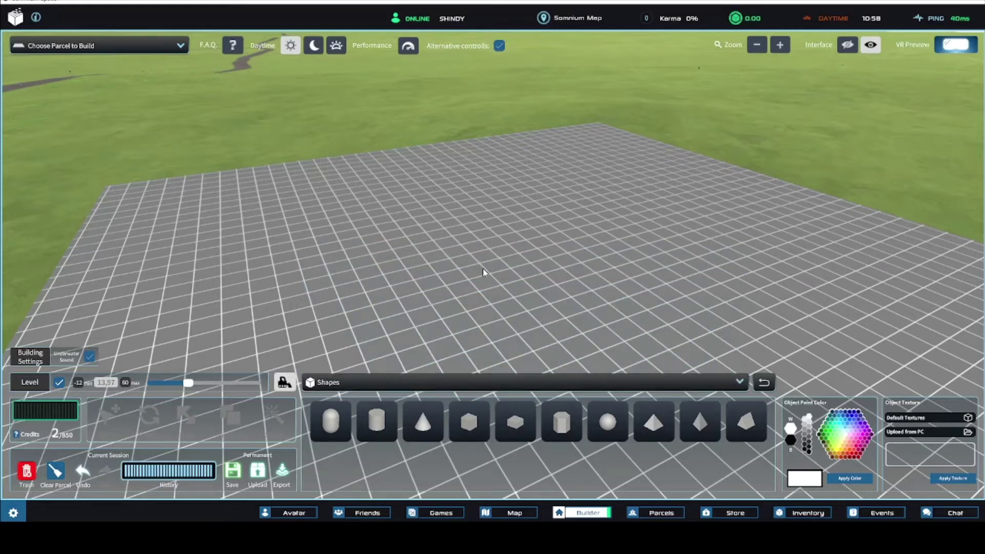
click(471, 408)
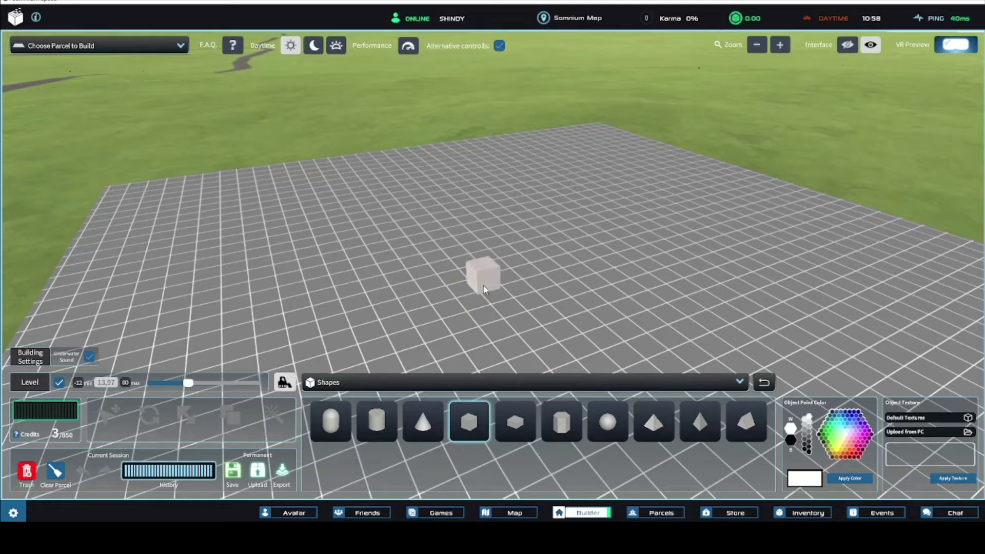
click(486, 286)
key(w)
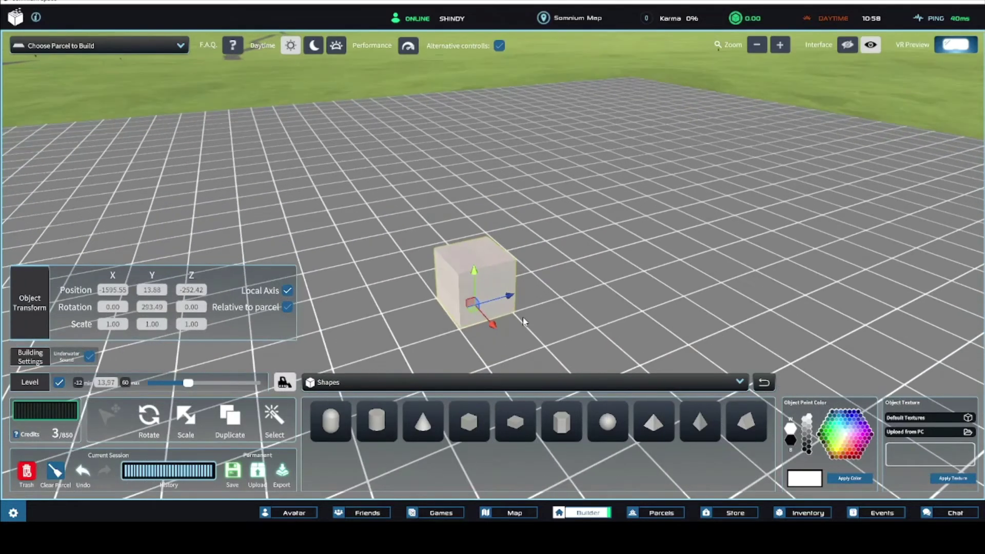
Step: Move the cube along its blue local axis to about X -1595.87, Z -252.28
right_drag(493, 318, 489, 320)
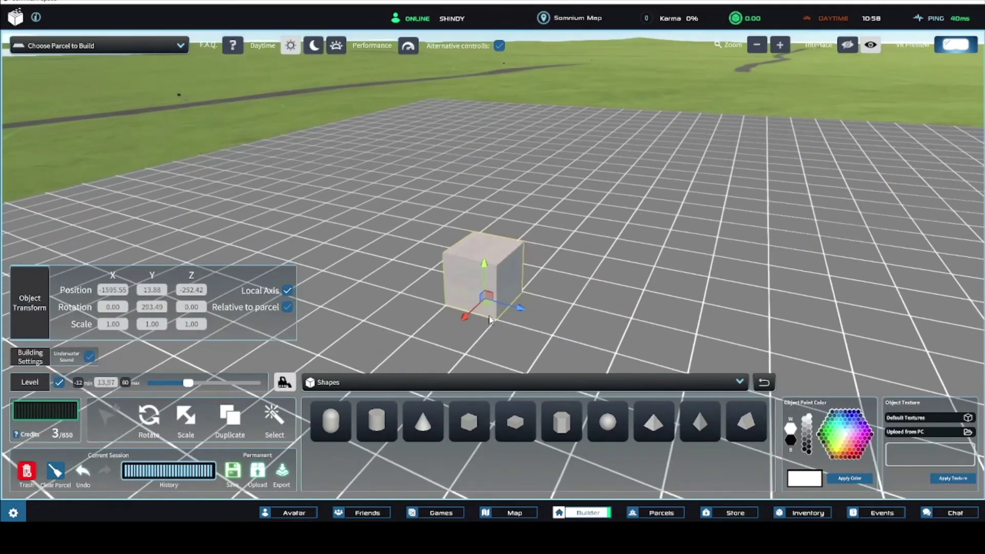
right_drag(488, 314, 527, 319)
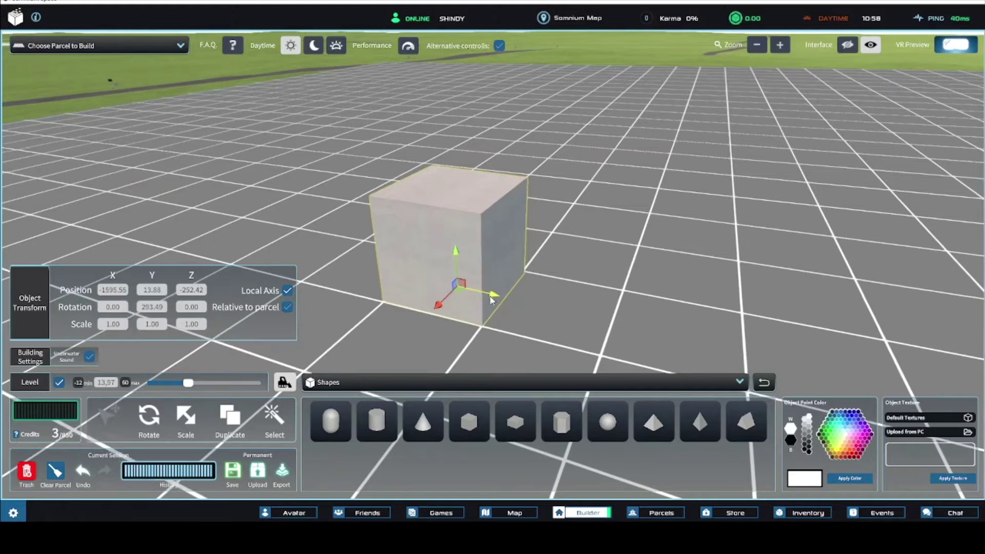
scroll(490, 287, down, 2)
scroll(490, 262, up, 1)
drag(499, 264, 538, 279)
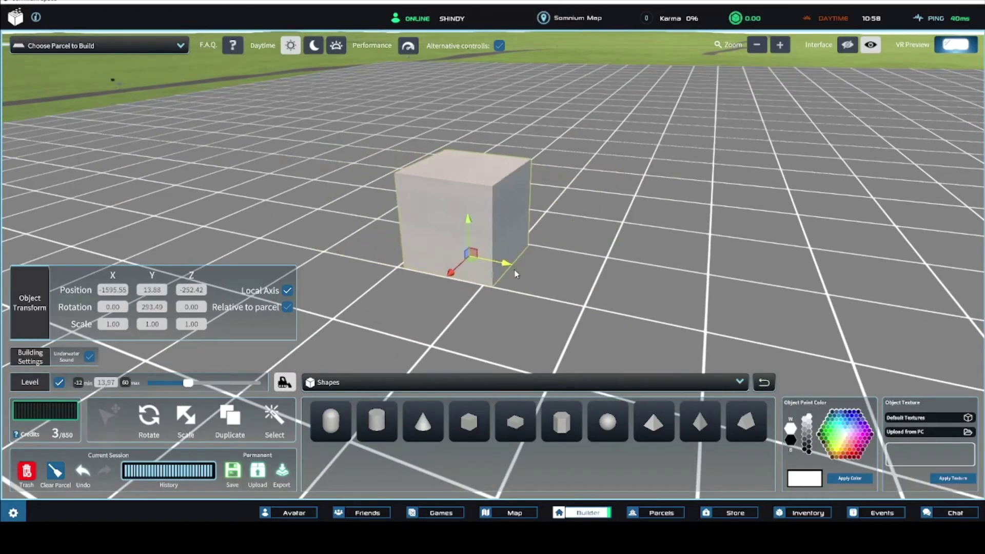
Step: Slide the cube back to about X -1595.40, Z -252.49 and rotate it about the vertical axis to about 251.83
right_drag(539, 279, 527, 286)
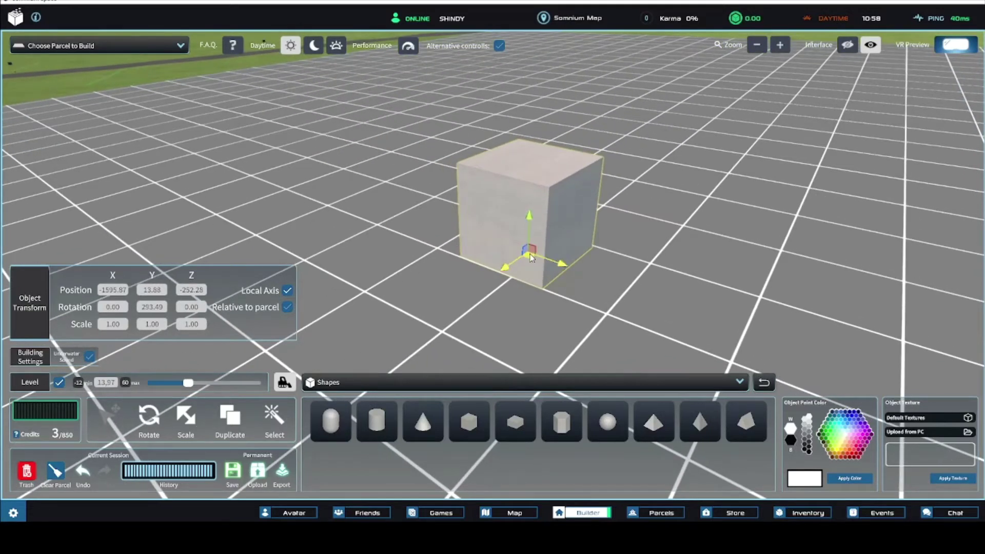
drag(531, 260, 503, 244)
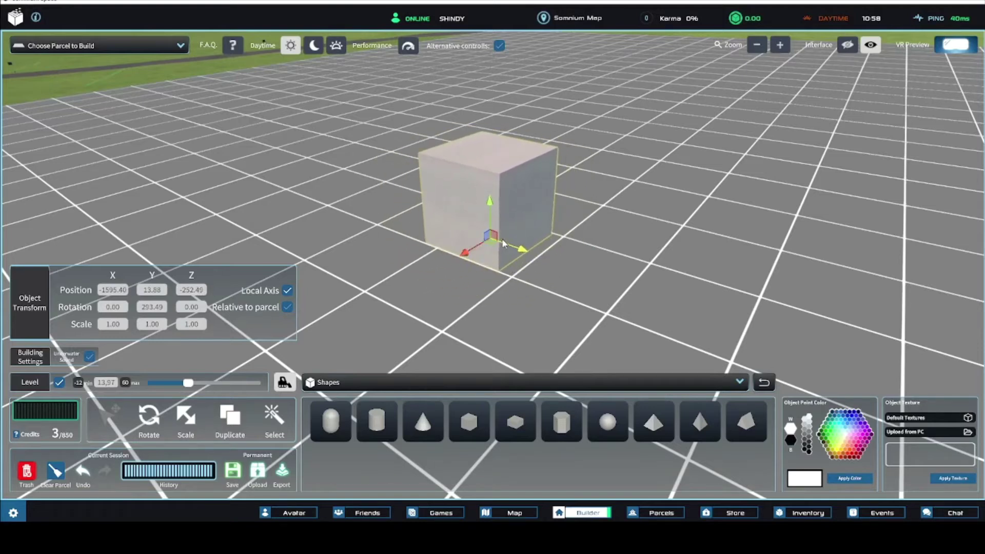
click(153, 417)
right_drag(373, 331, 440, 324)
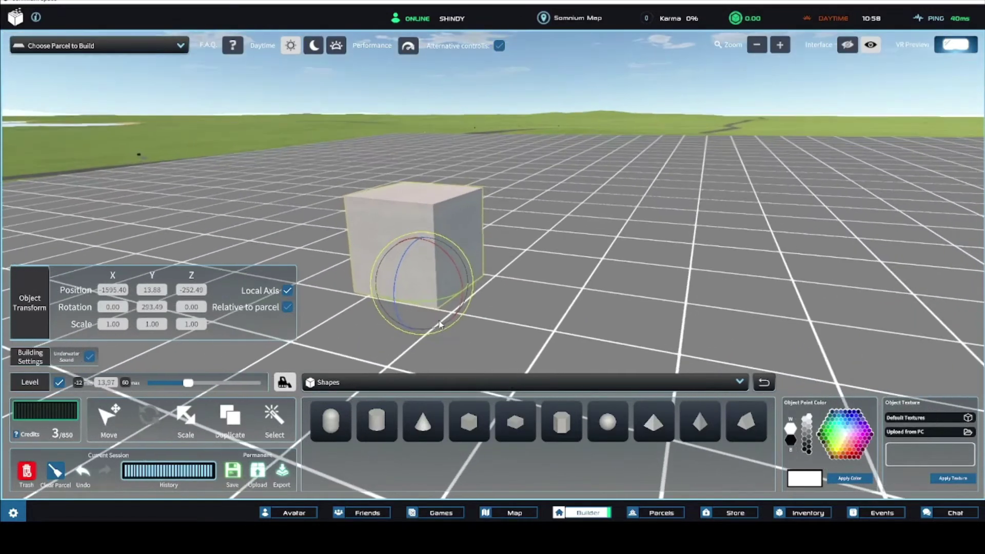
drag(440, 324, 422, 261)
right_drag(422, 260, 467, 314)
key(d)
key(a)
key(w)
Step: Delete the cube, and undo the deletion, the rotation and the last move
key(Delete)
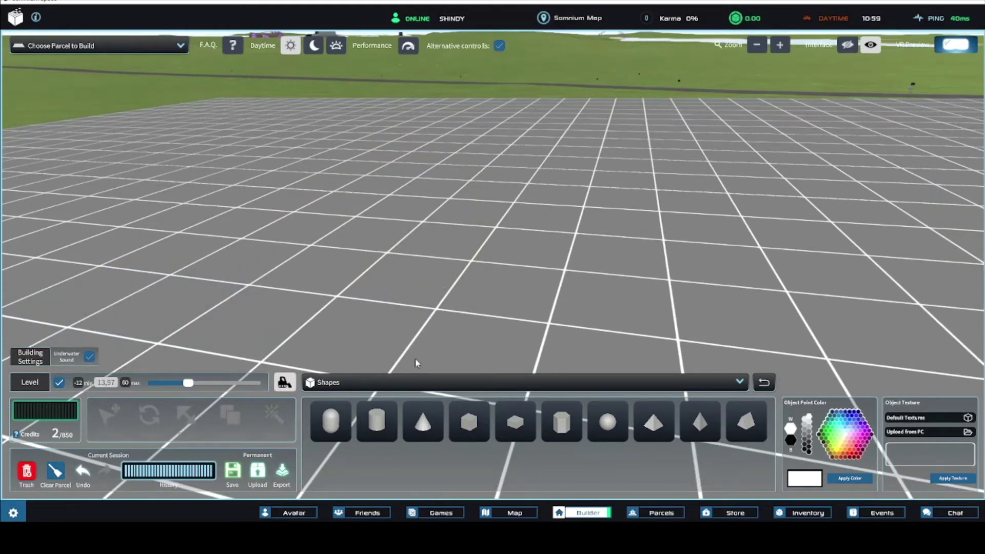
click(83, 470)
click(82, 471)
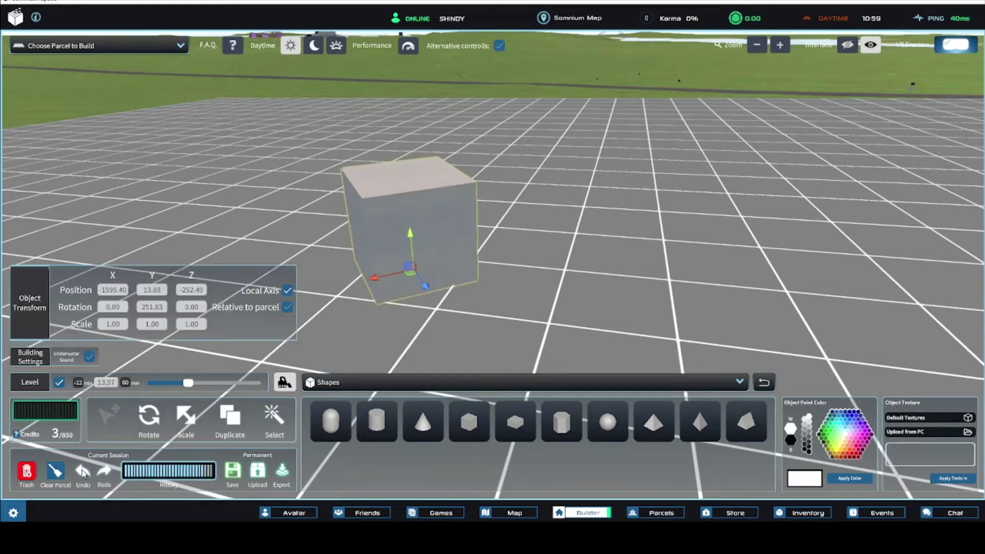
click(83, 471)
click(82, 471)
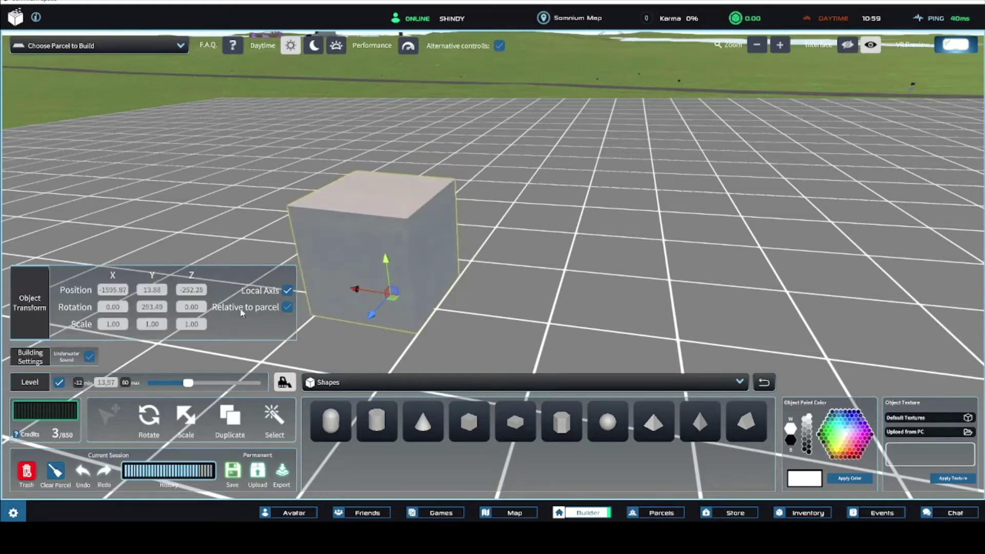
Step: Rotate the cube about its vertical axis to a Y rotation of 233.49
key(s)
key(a)
key(w)
click(147, 420)
key(d)
key(w)
key(w)
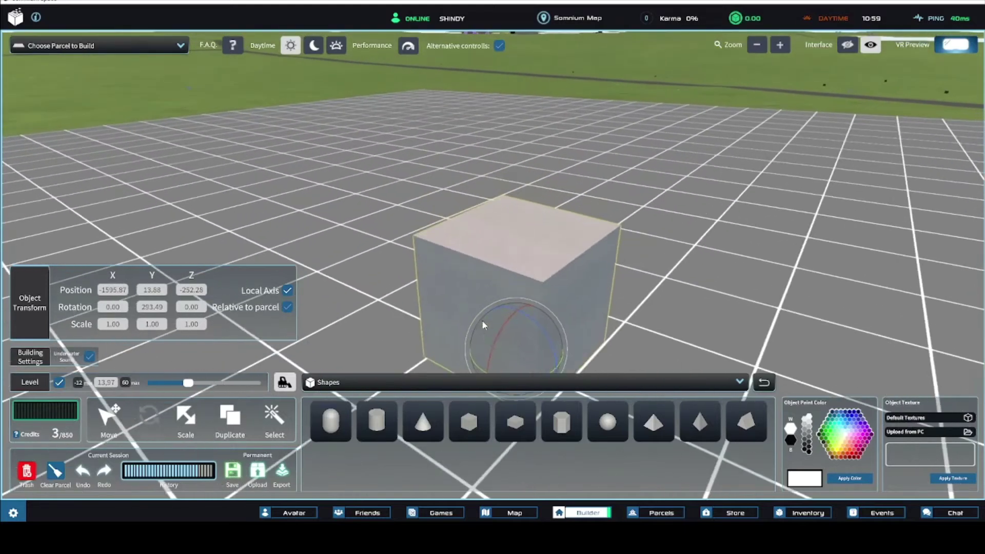
key(s)
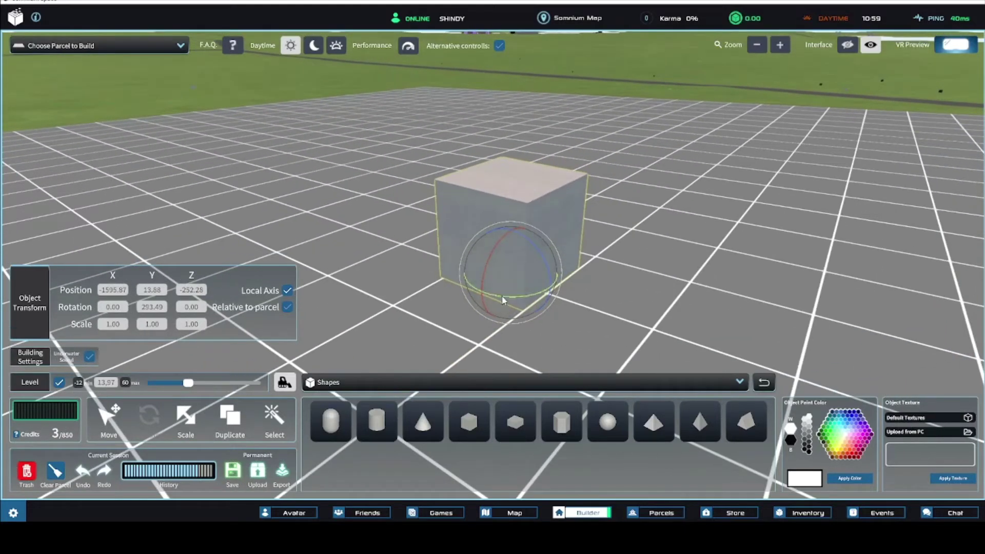
drag(504, 297, 547, 291)
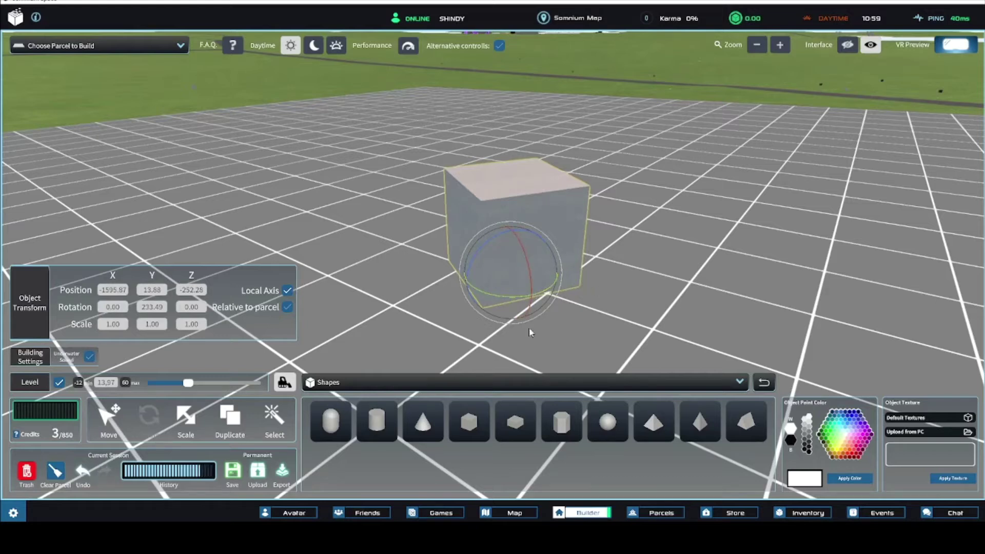
Step: Stretch the cube with the Scale tool to about 2.60 along X and 1.99 along Z
click(186, 413)
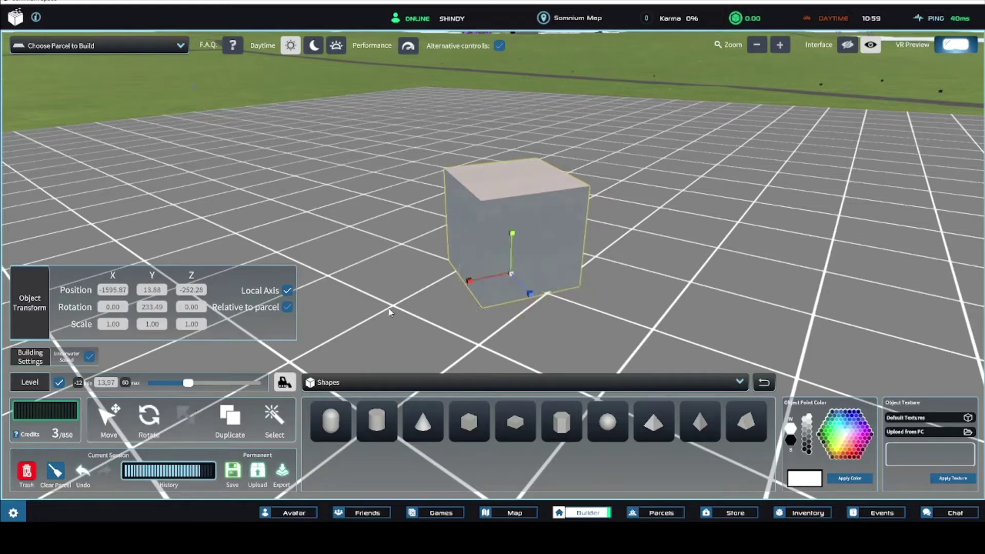
right_drag(490, 298, 514, 309)
key(s)
key(d)
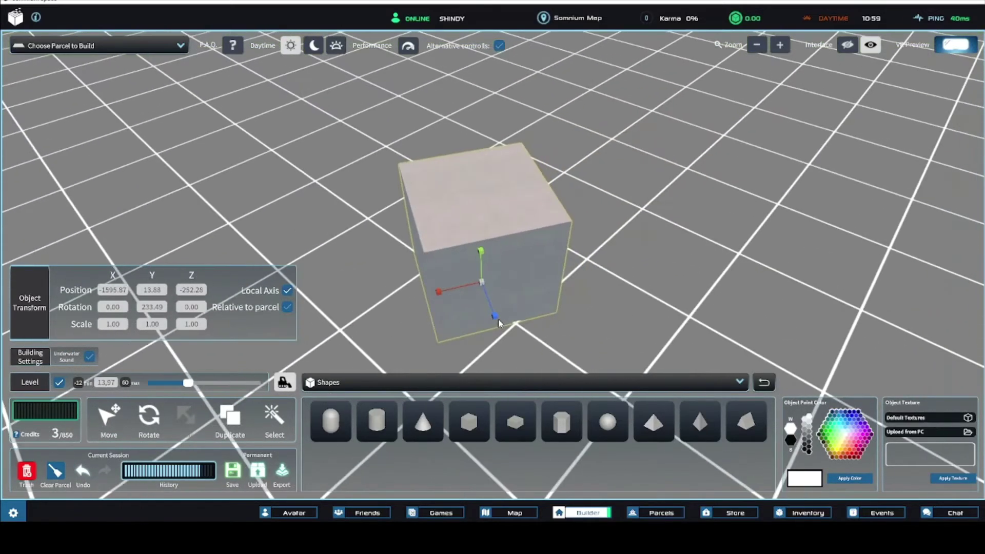
drag(437, 277, 363, 285)
key(s)
right_drag(485, 223, 488, 211)
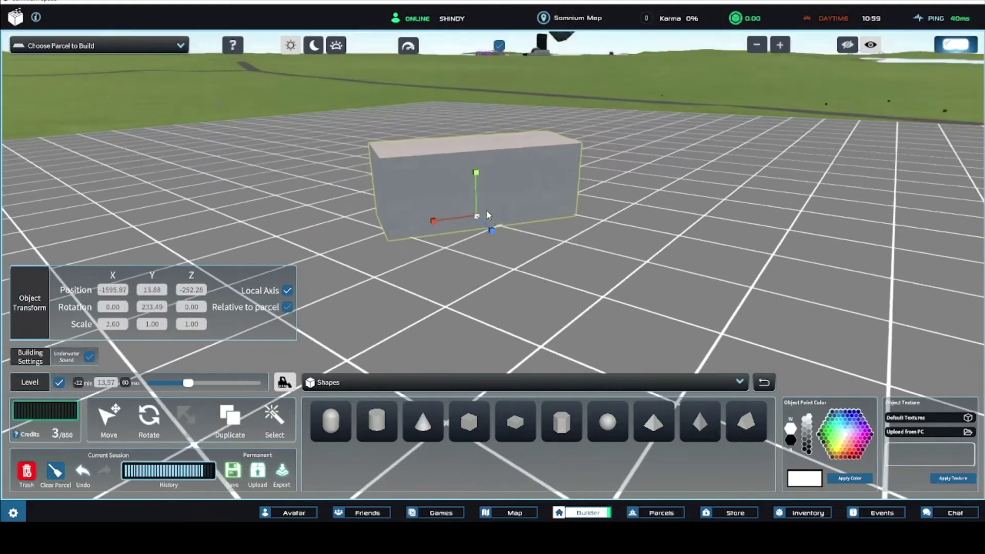
drag(491, 230, 510, 247)
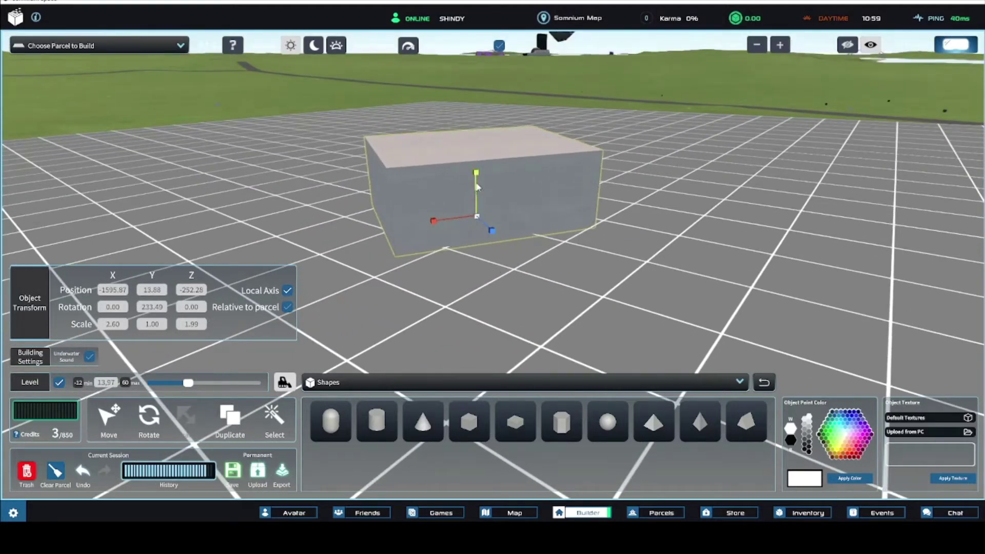
Step: Raise the cube's height and enlarge it uniformly to a scale of about 3.50 × 2.58 × 2.69
drag(476, 145, 476, 125)
key(w)
right_drag(464, 156, 469, 178)
key(s)
key(w)
mouse_move(454, 226)
mouse_down()
mouse_move(445, 239)
mouse_move(448, 215)
mouse_up()
right_drag(447, 214, 494, 220)
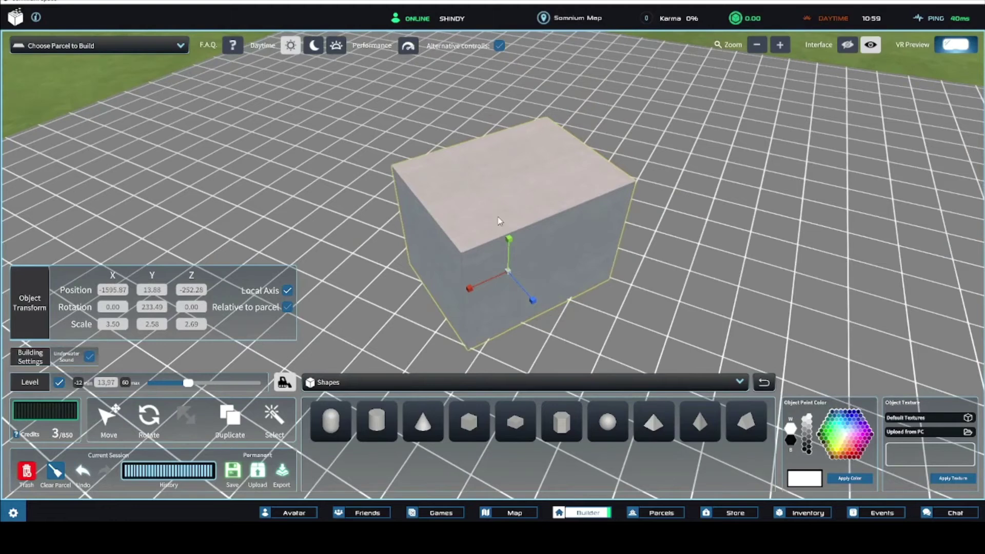
mouse_move(481, 253)
right_down()
mouse_move(486, 271)
mouse_move(481, 253)
right_up()
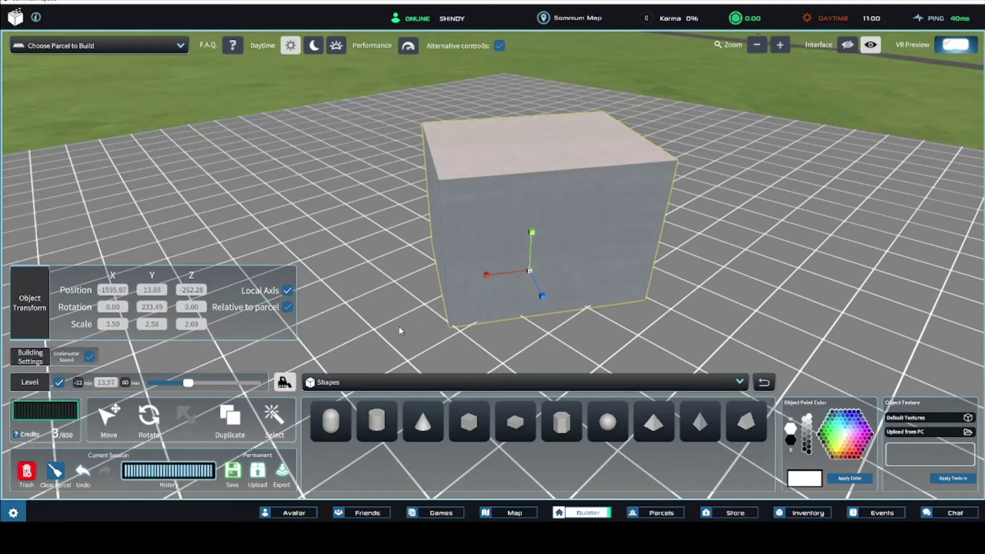
Step: Stretch the block's height to about 4.80 and narrow its X scale to about 3.05
right_drag(462, 325, 519, 260)
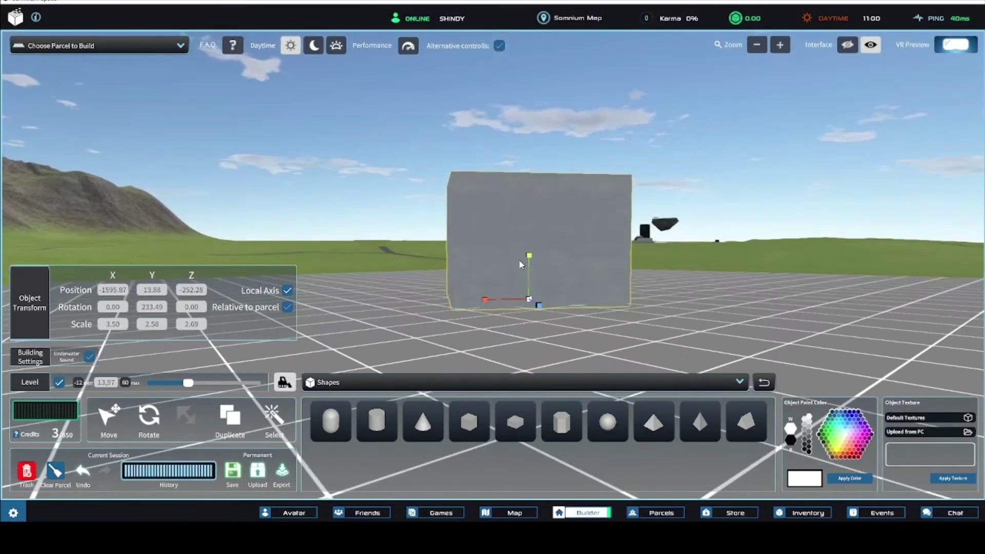
drag(530, 253, 530, 217)
right_drag(530, 217, 543, 262)
right_drag(532, 297, 504, 291)
mouse_move(489, 293)
mouse_down()
mouse_move(466, 293)
mouse_move(501, 292)
mouse_up()
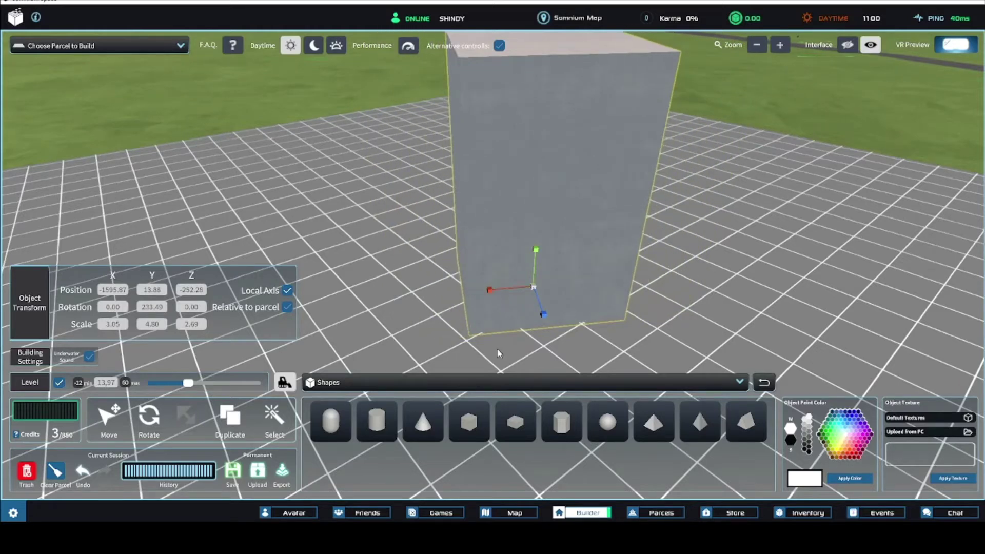
Step: Place a second cube beside the tall block at about X -1598.10, Z -251.18 and paint it blue
click(470, 422)
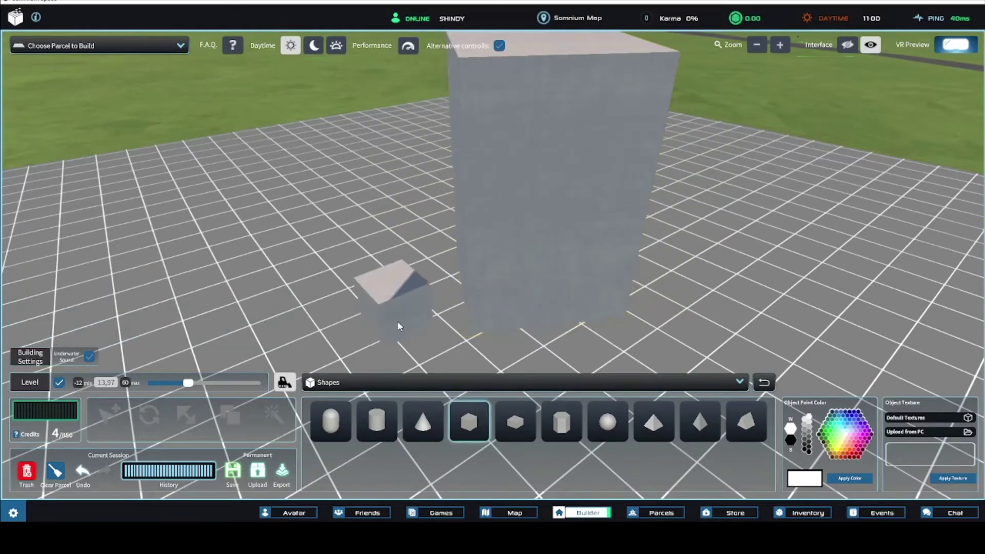
click(431, 329)
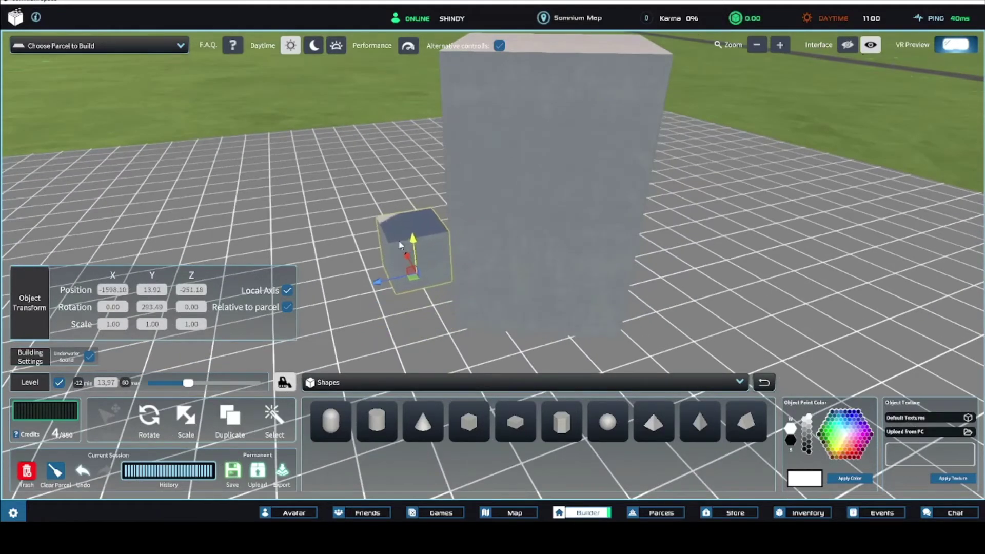
click(849, 430)
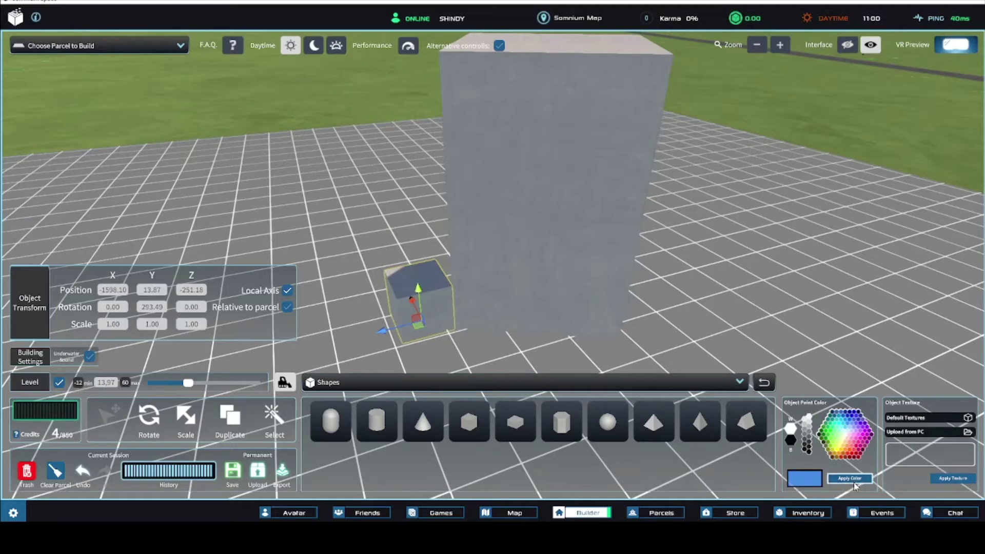
click(852, 478)
Step: Widen the tall grey block to an X scale of about 7.09 with the Scale tool
scroll(766, 334, down, 5)
mouse_move(768, 326)
right_down()
mouse_move(742, 331)
mouse_move(752, 325)
right_up()
right_drag(650, 272, 521, 281)
click(525, 285)
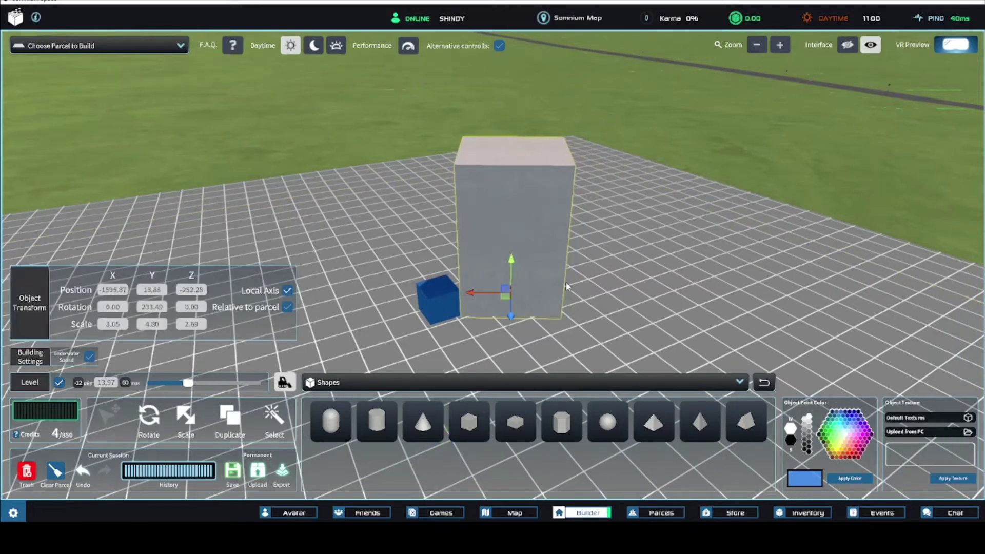
click(562, 320)
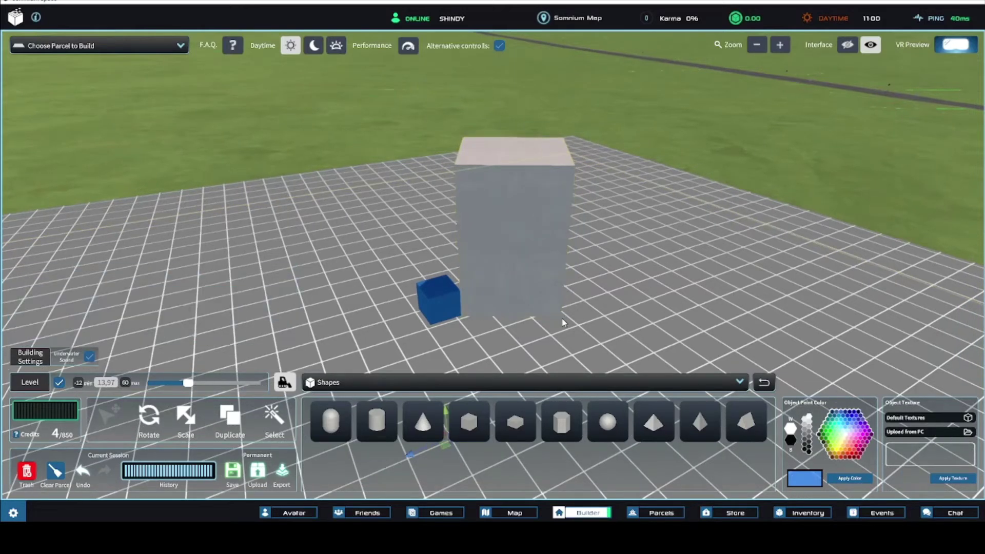
drag(559, 313, 780, 323)
click(509, 264)
drag(472, 294, 406, 288)
click(186, 416)
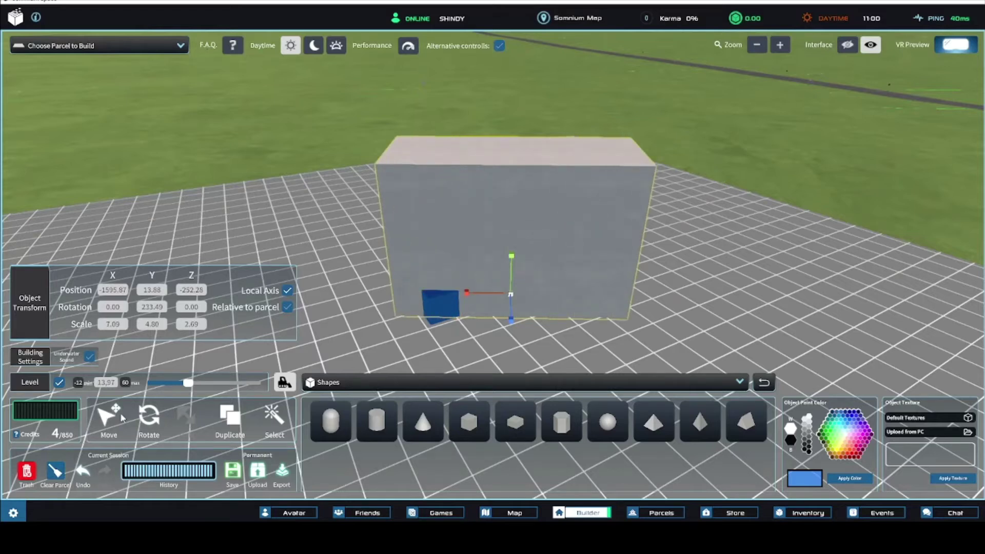
Step: Move the widened block along the ground to about X -1594.60, Z -253.87, clear of the blue cube
click(108, 417)
drag(506, 302, 568, 302)
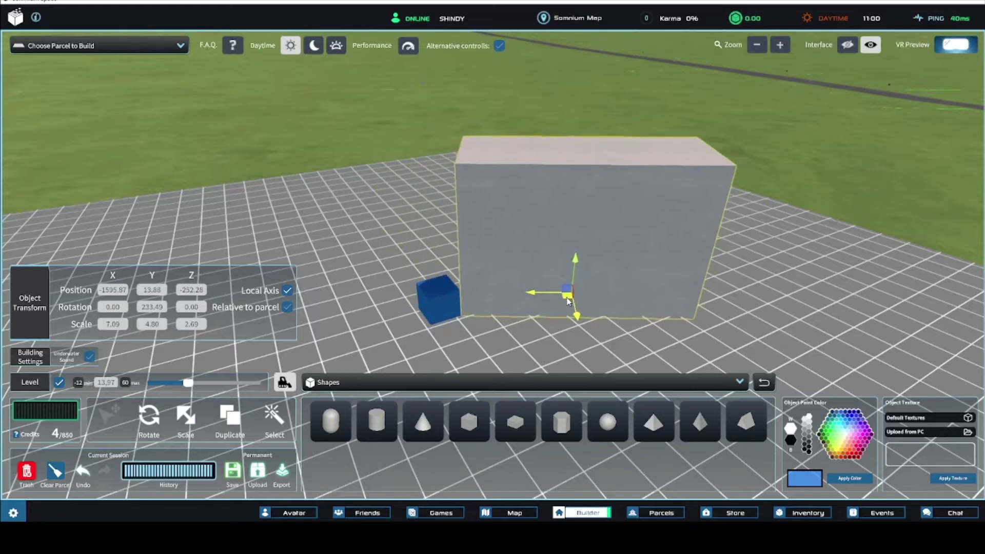
mouse_move(310, 223)
right_down()
mouse_move(406, 219)
mouse_move(319, 220)
right_up()
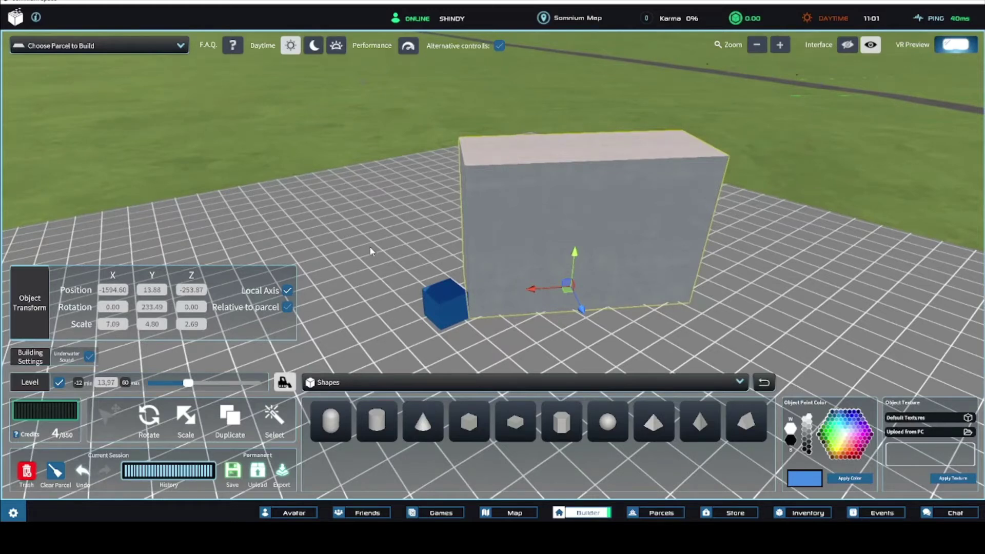
right_drag(370, 247, 345, 234)
Step: Duplicate the large grey block and place the copy across from the blue cube at about X -1599.85, Z -246.30
click(346, 233)
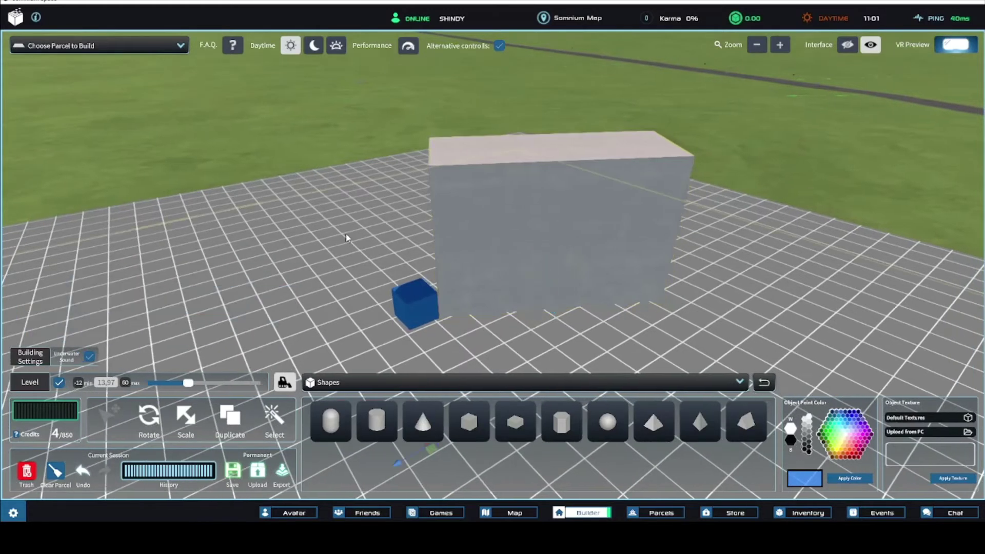
click(435, 288)
click(230, 417)
right_drag(325, 305, 286, 261)
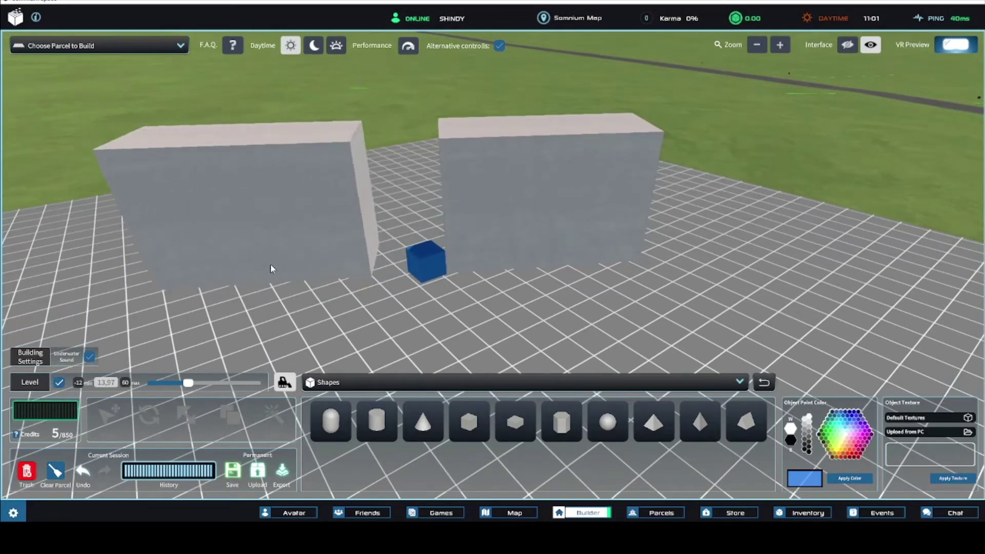
click(277, 269)
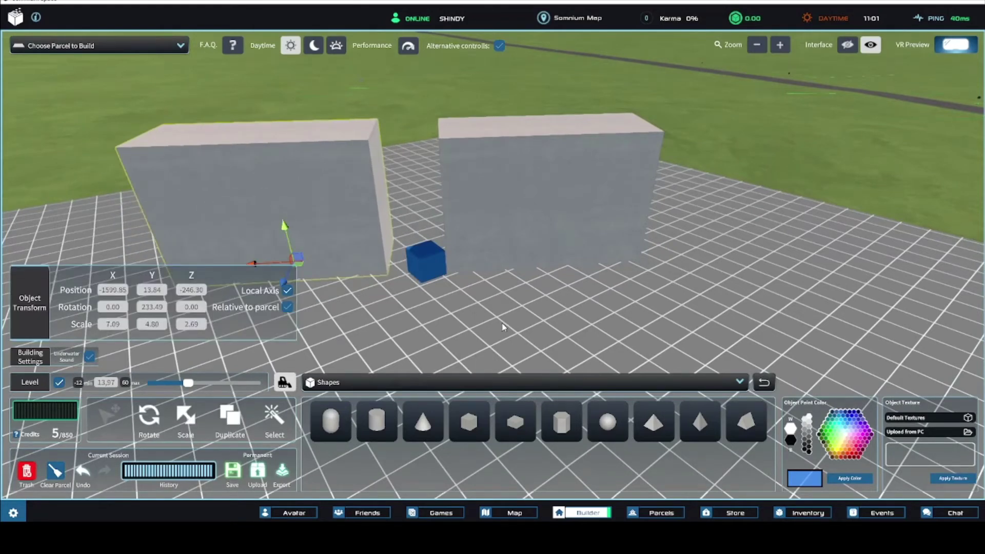
click(668, 336)
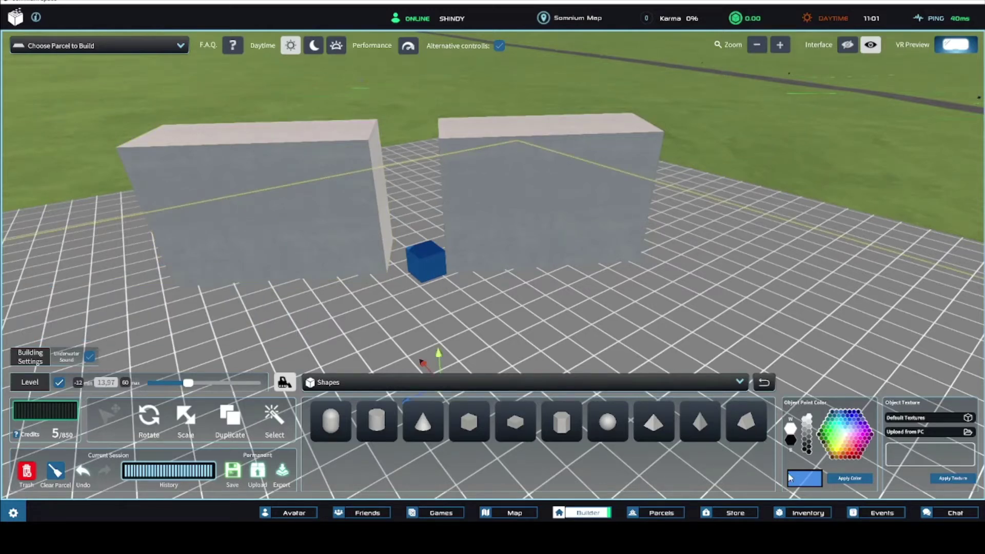
Step: Paint the original large grey block green
mouse_move(680, 351)
right_down()
mouse_move(644, 352)
mouse_move(682, 359)
right_up()
click(601, 189)
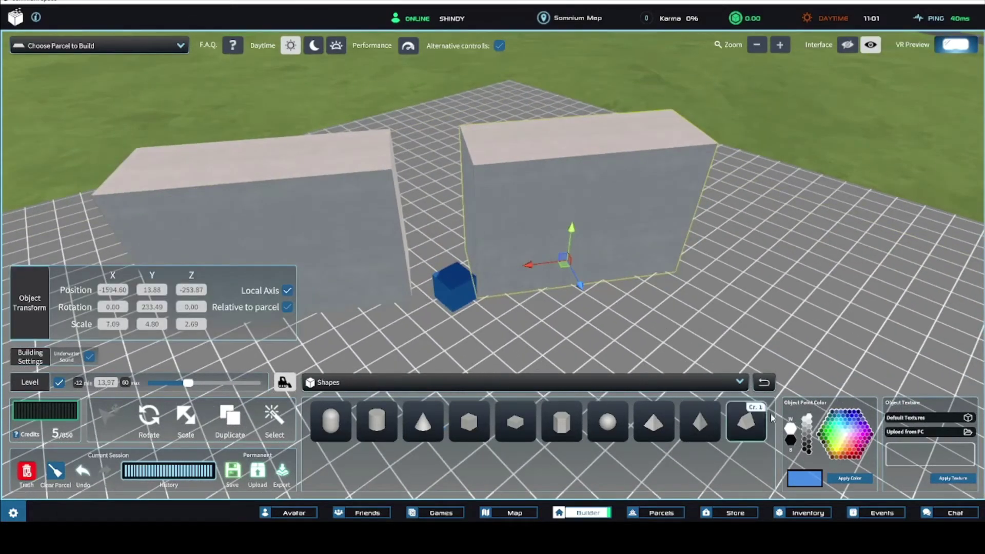
click(835, 433)
click(829, 440)
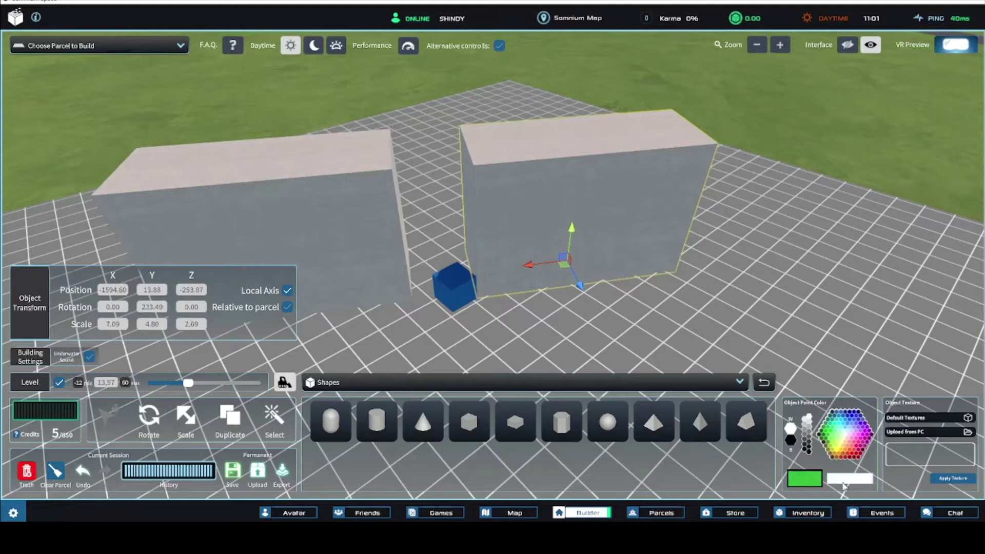
click(850, 478)
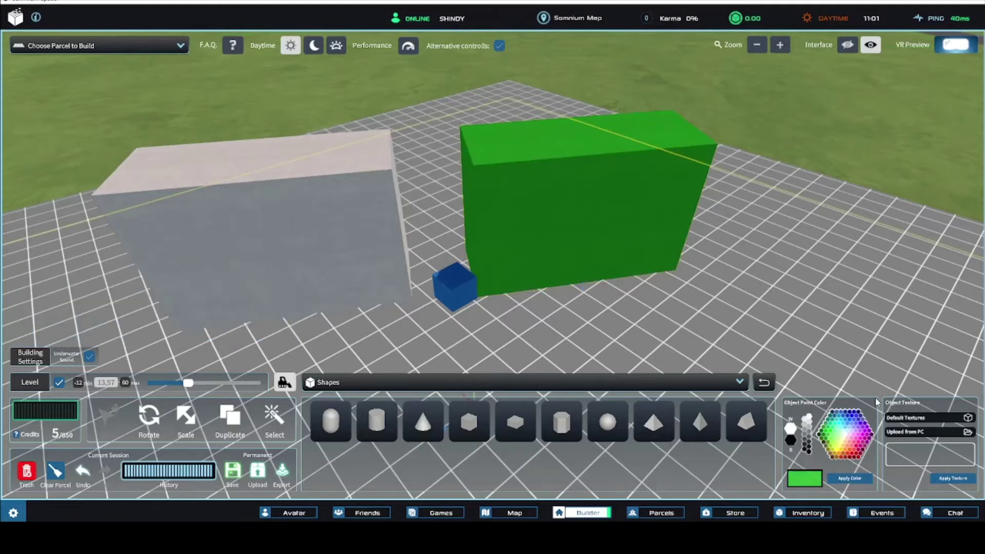
Step: Apply the red brick default texture to the green block and close the texture list
click(908, 418)
click(885, 254)
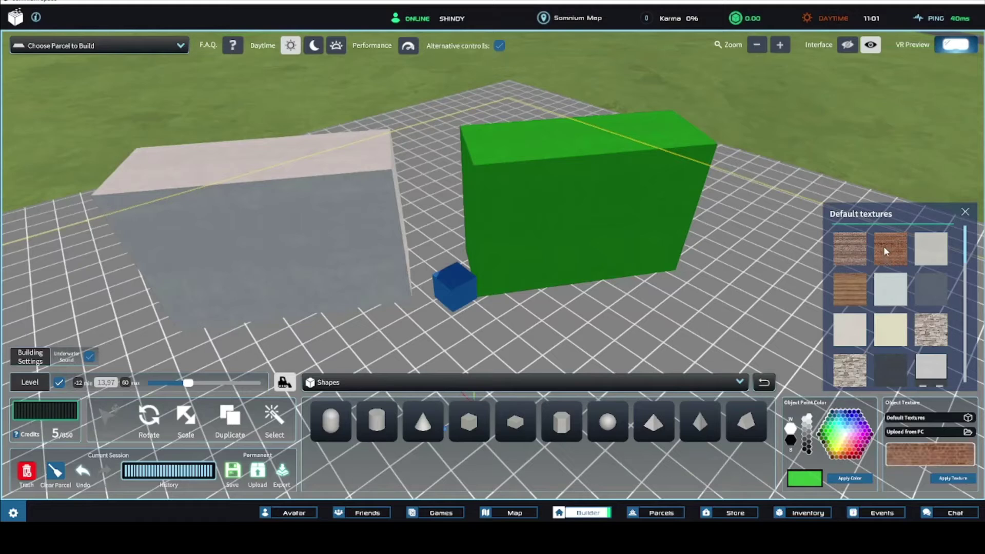
click(547, 135)
click(953, 478)
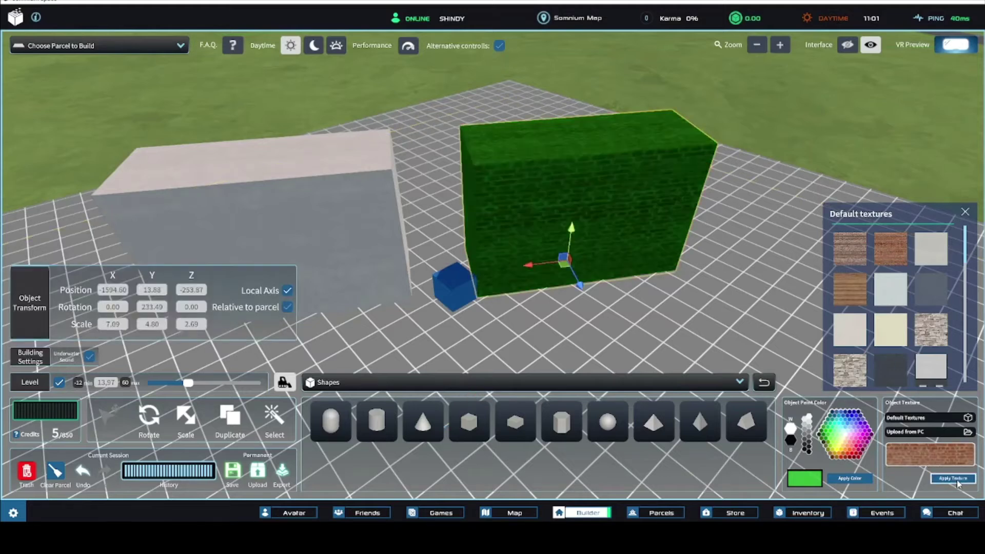
right_drag(722, 249, 604, 249)
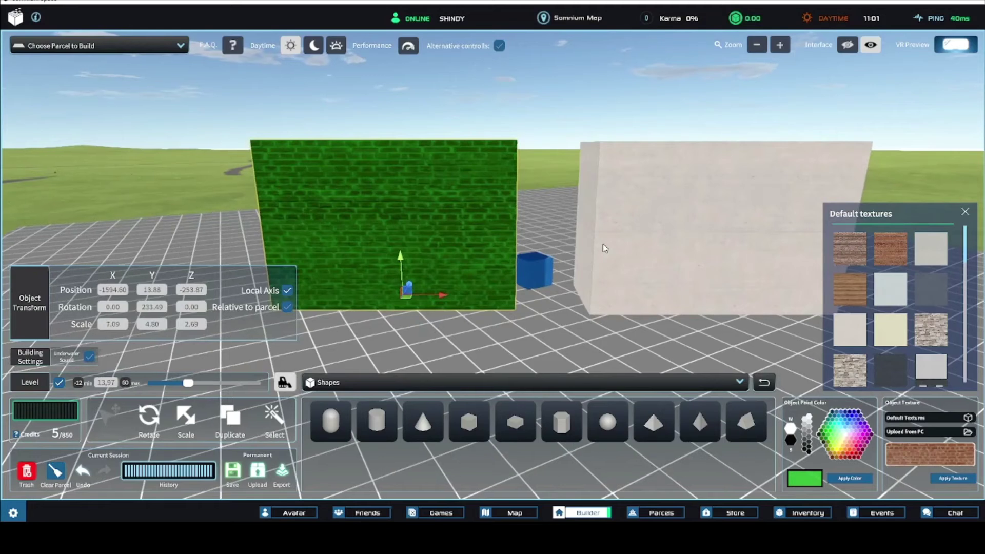
click(764, 341)
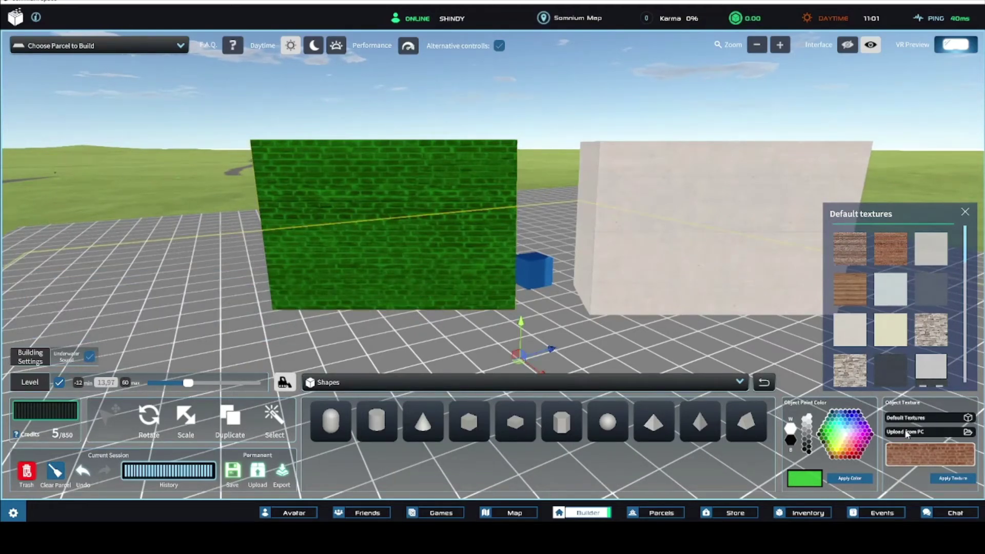
click(965, 211)
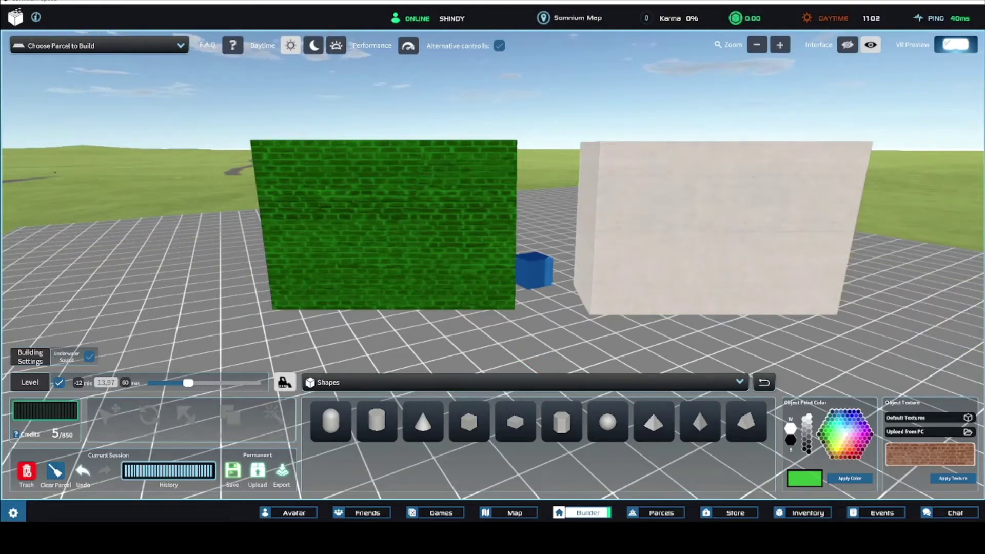
Step: Move the green brick block along the ground in front of the unpainted block, to about X -1596.67, Z -249.12
click(350, 198)
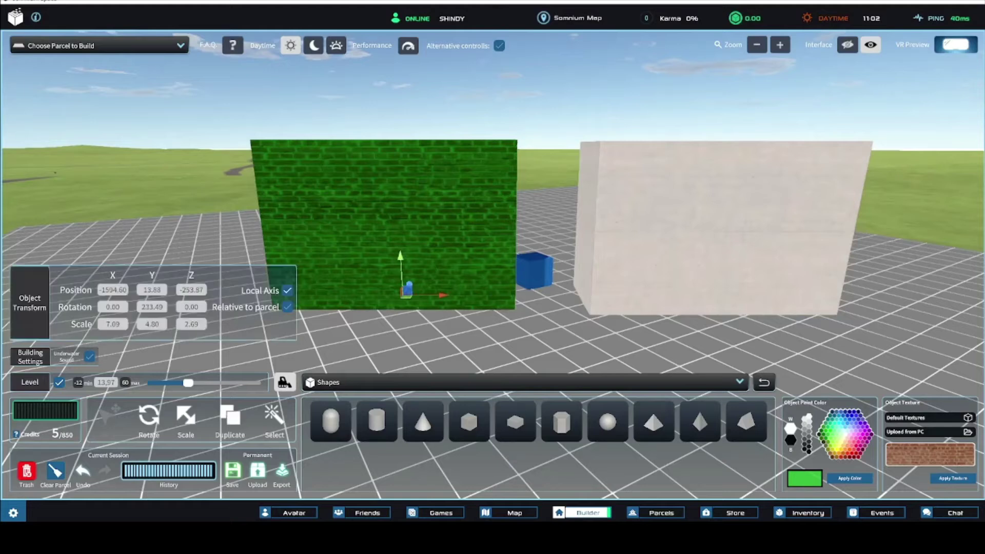
scroll(347, 206, down, 3)
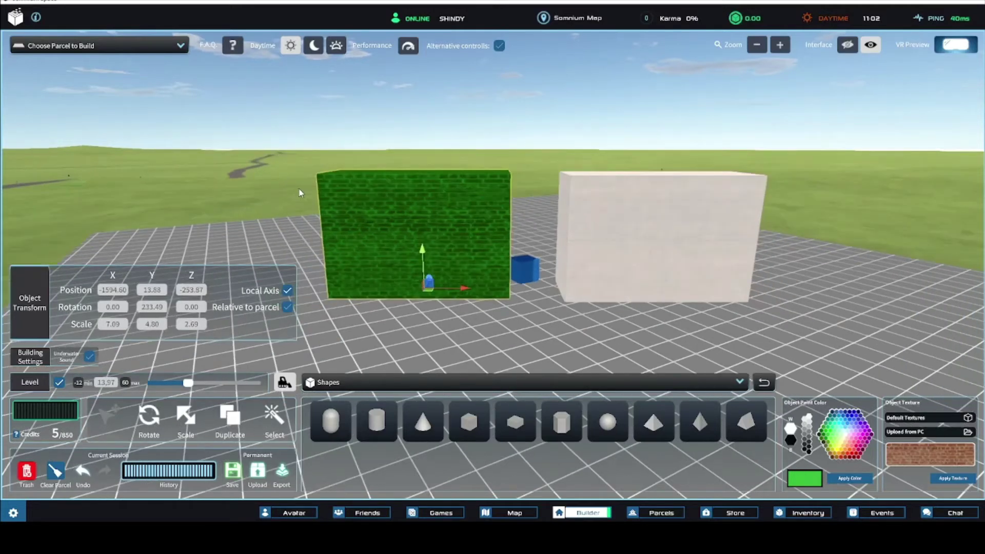
right_drag(321, 170, 331, 198)
scroll(323, 178, up, 1)
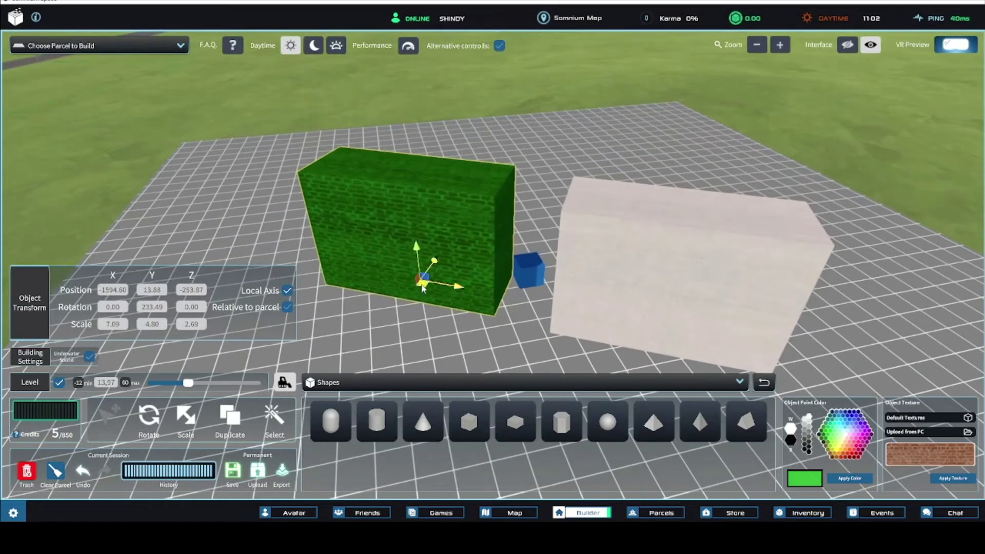
drag(422, 287, 534, 309)
right_drag(534, 309, 453, 328)
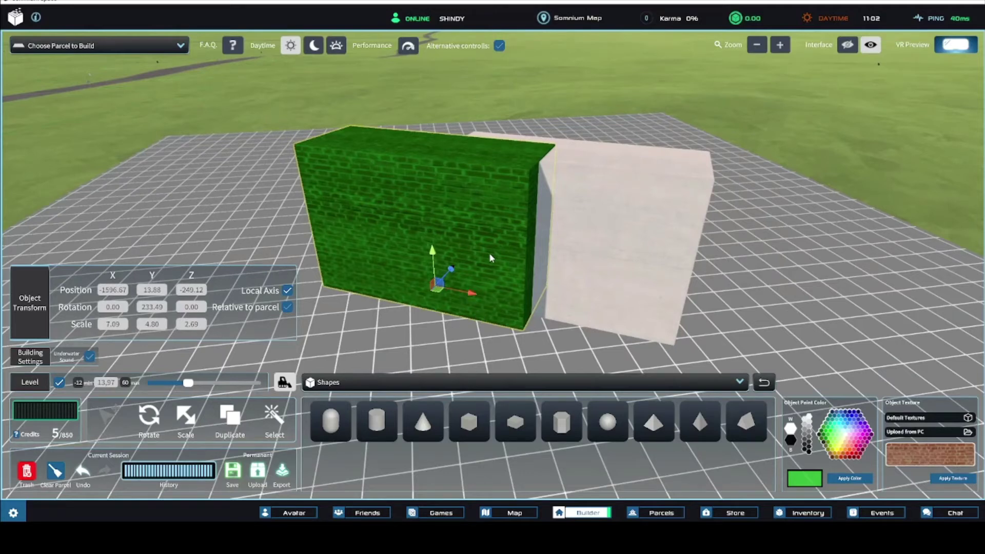
Step: Vertex-snap the green block's lower corner to the unpainted block's corner so the two blocks sit end to end
key(v)
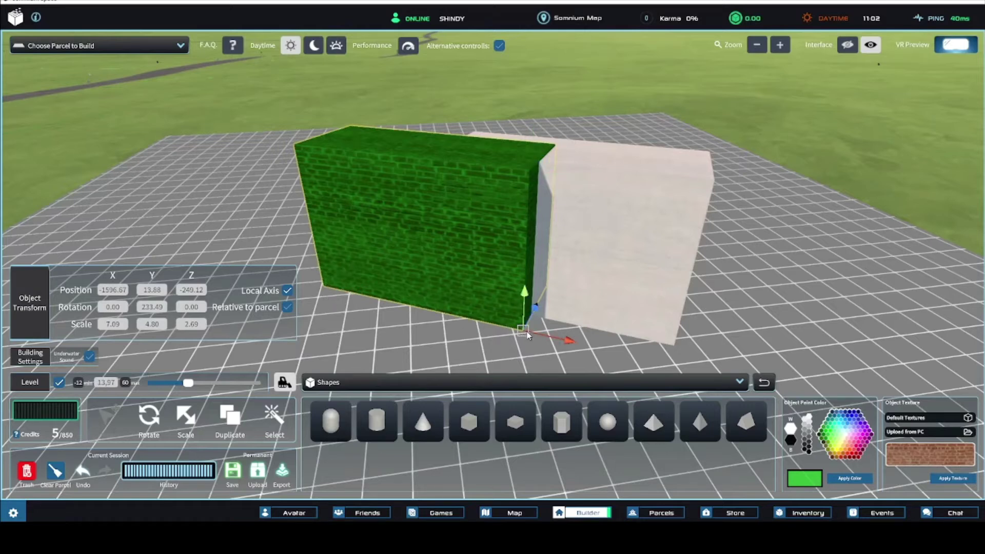
drag(523, 335, 447, 296)
right_drag(448, 298, 458, 314)
Step: Vertex-snap the blue cube to the green block's upper outer corner, at about X -1594.34, Y 18.64, Z -256.31
click(444, 289)
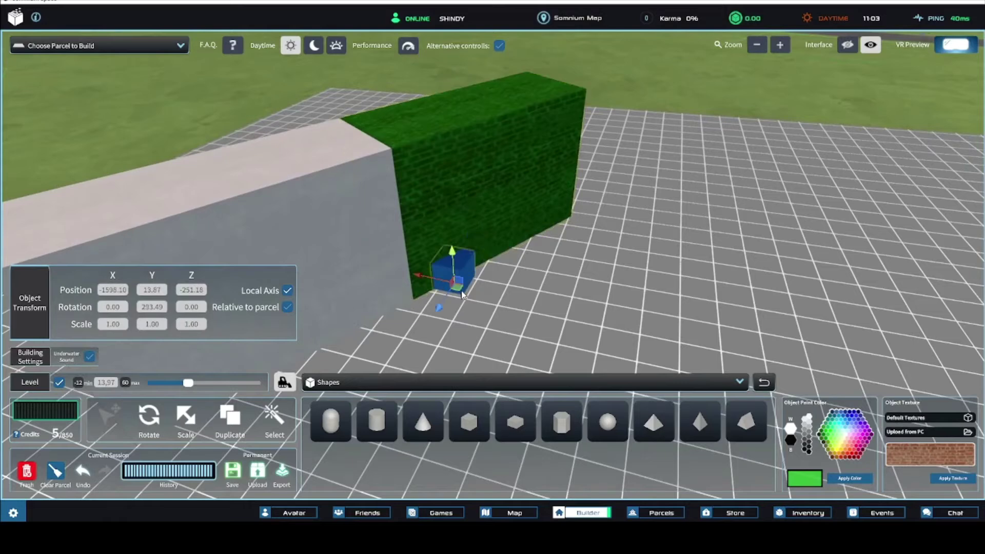
drag(437, 294, 586, 91)
right_drag(619, 112, 511, 117)
scroll(511, 117, up, 2)
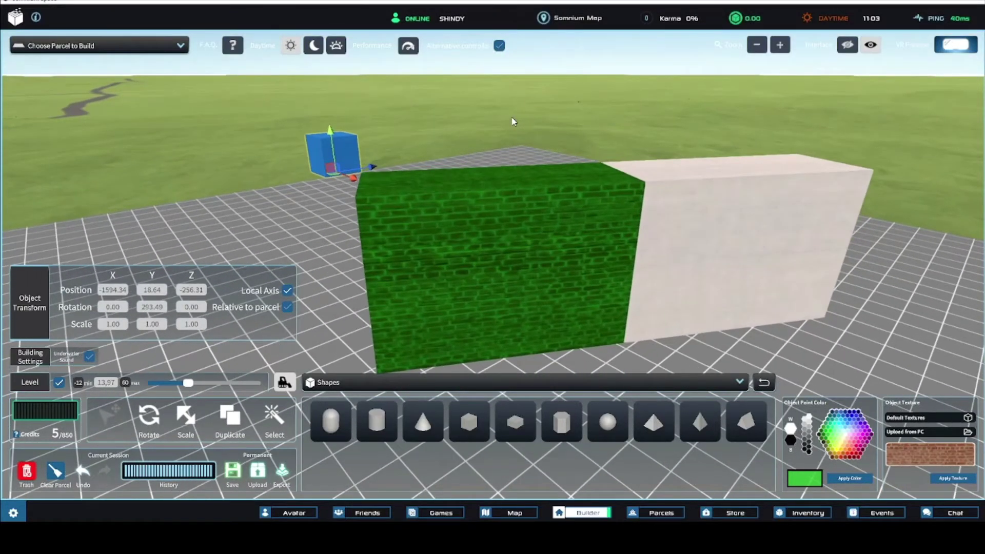
scroll(512, 121, down, 1)
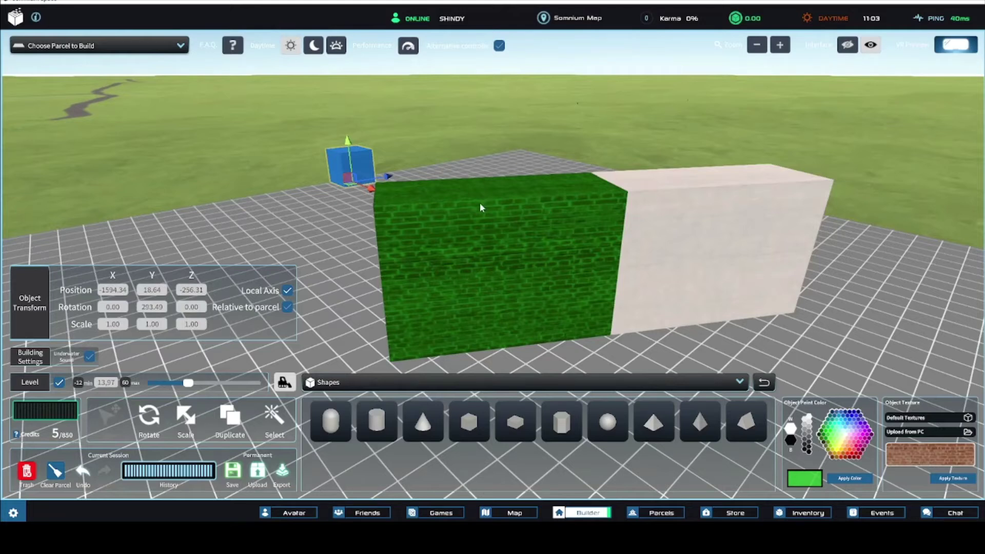
Step: Select the blue cube, green block and unpainted block together and move the group across the ground
click(457, 226)
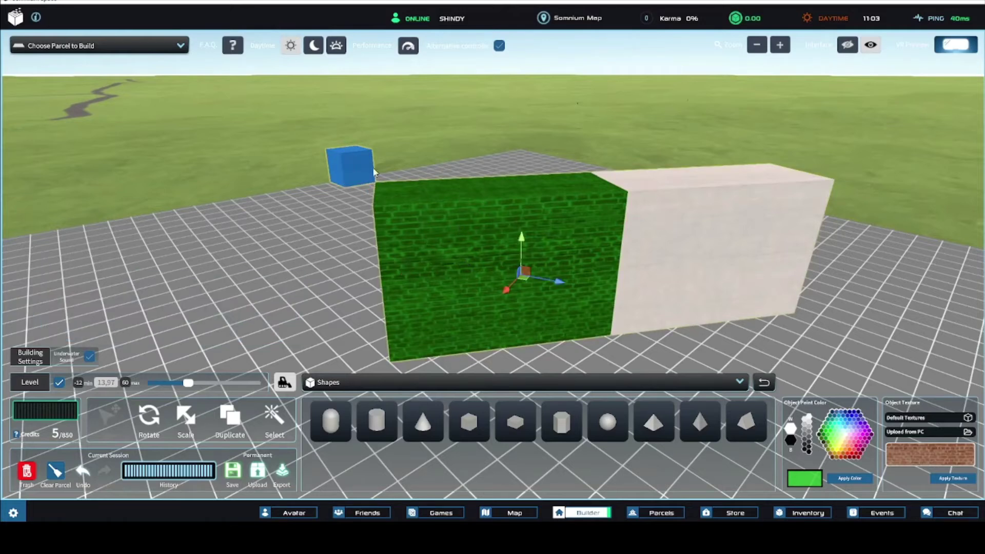
scroll(511, 183, down, 1)
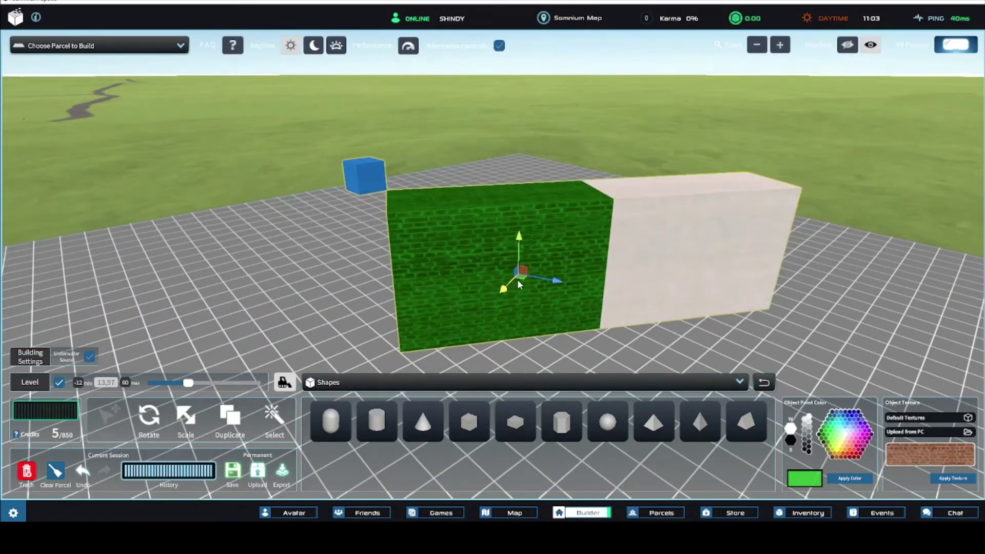
drag(522, 279, 481, 244)
key(s)
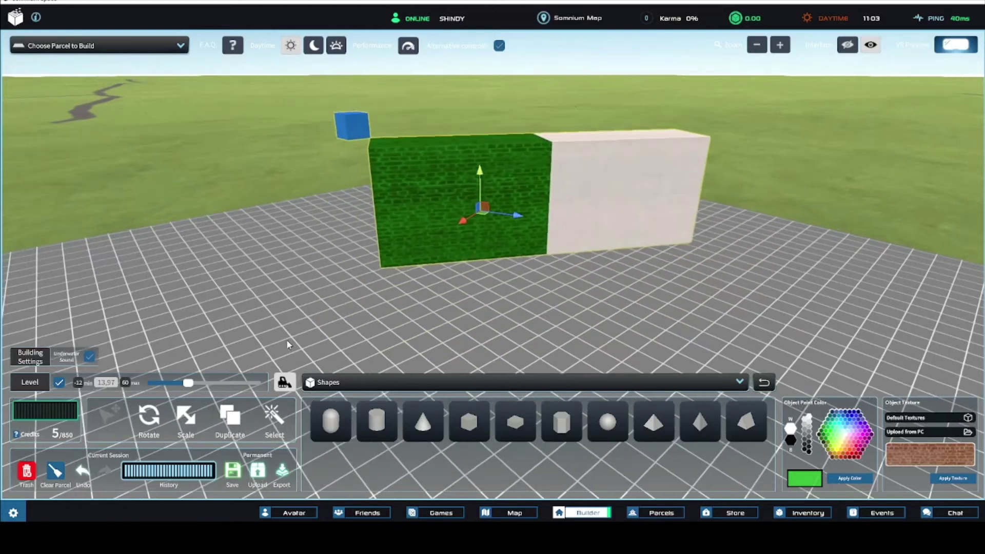
Step: Scale the selected group of blue cube, green block and unpainted block along the red axis
click(191, 415)
drag(458, 224, 442, 248)
right_drag(442, 248, 540, 271)
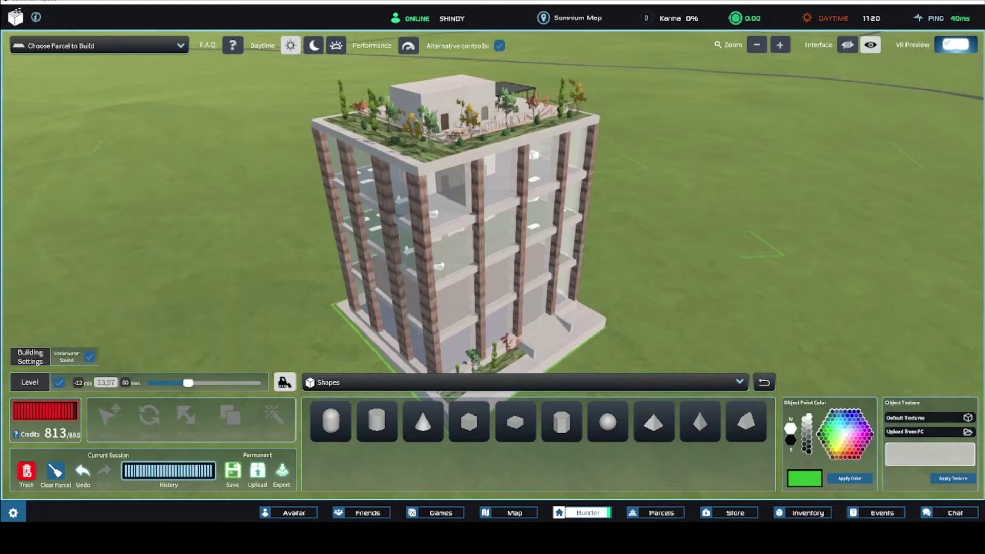
Step: Examine the finished multi-storey building from above, including its rooftop garden and terrace
right_drag(294, 129, 296, 155)
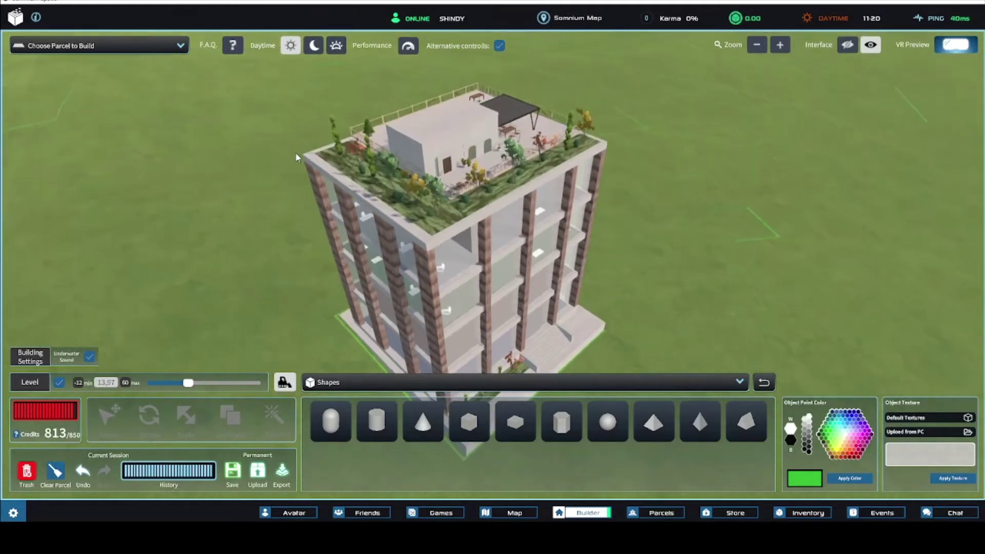
scroll(296, 155, up, 3)
scroll(296, 156, up, 4)
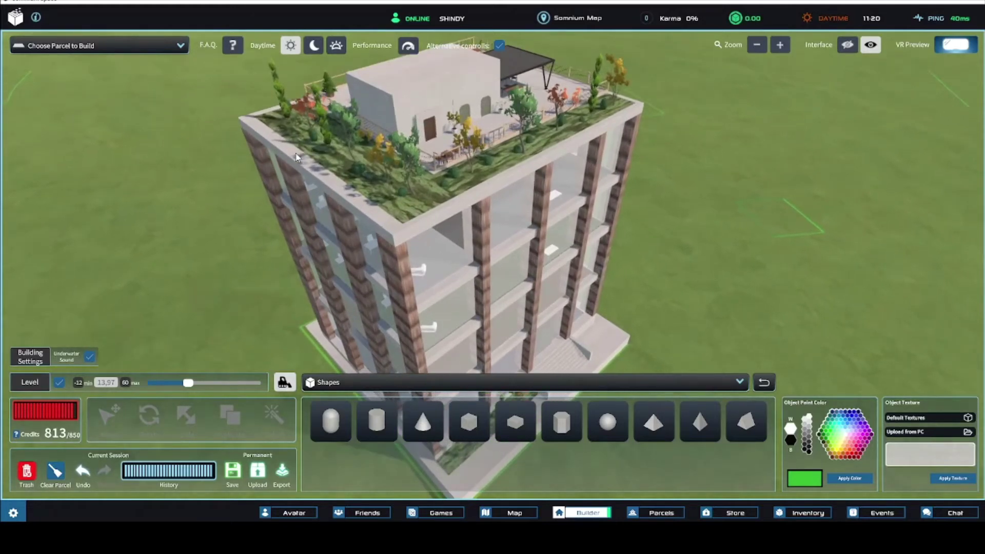
scroll(296, 155, up, 3)
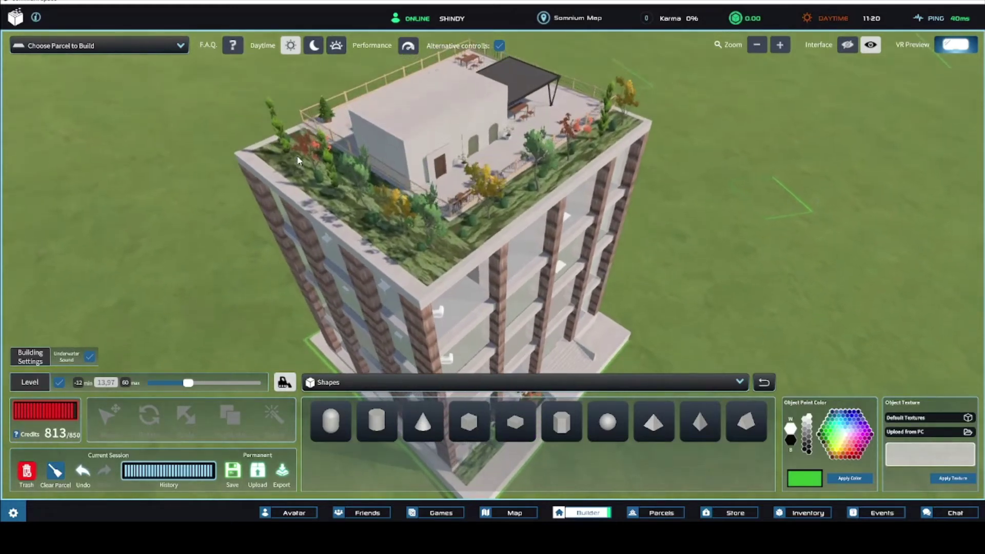
right_drag(259, 143, 274, 149)
scroll(273, 149, down, 2)
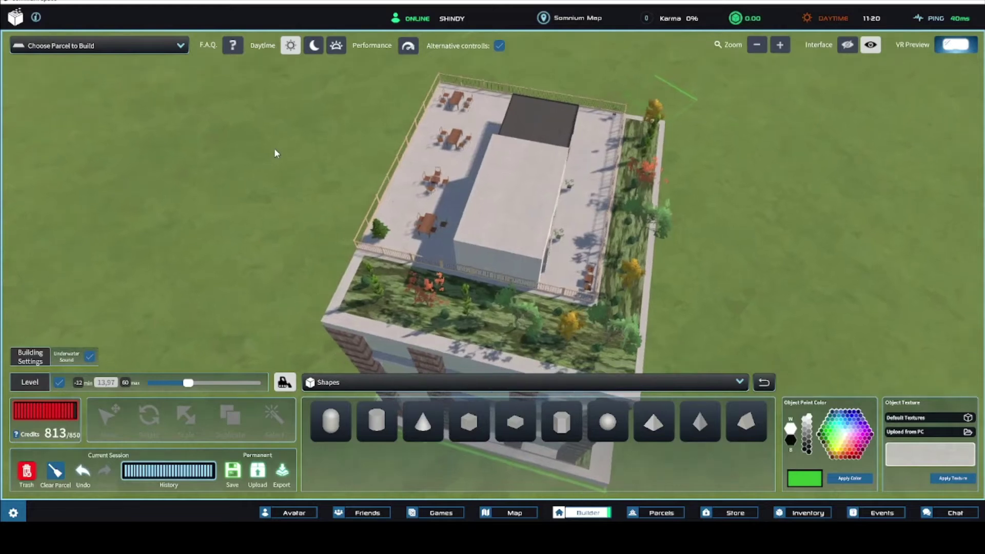
Step: Select the entire building with a selection box and delete it from the parcel
right_drag(275, 148, 248, 115)
scroll(263, 146, down, 2)
scroll(262, 149, down, 2)
drag(283, 96, 698, 377)
key(Delete)
right_drag(651, 348, 464, 336)
scroll(610, 339, up, 2)
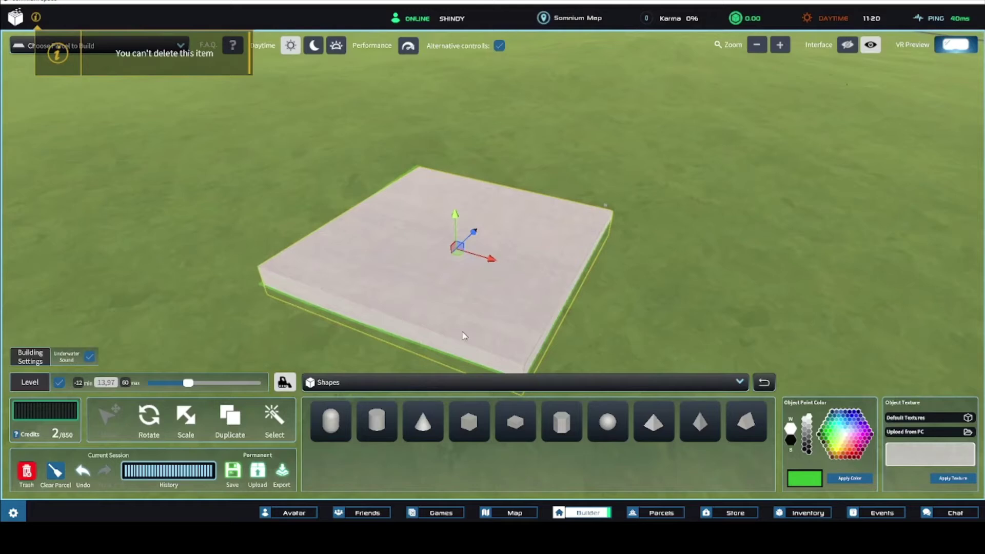
Step: Switch the object library from Shapes to Furniture and open its Beds collection
click(461, 382)
scroll(398, 298, down, 1)
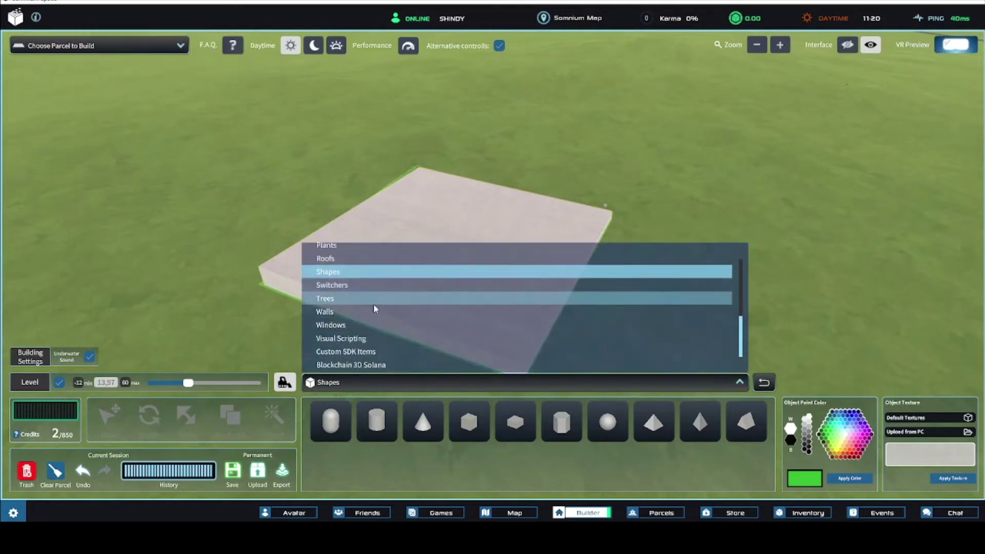
scroll(364, 309, up, 6)
scroll(345, 292, up, 2)
click(353, 280)
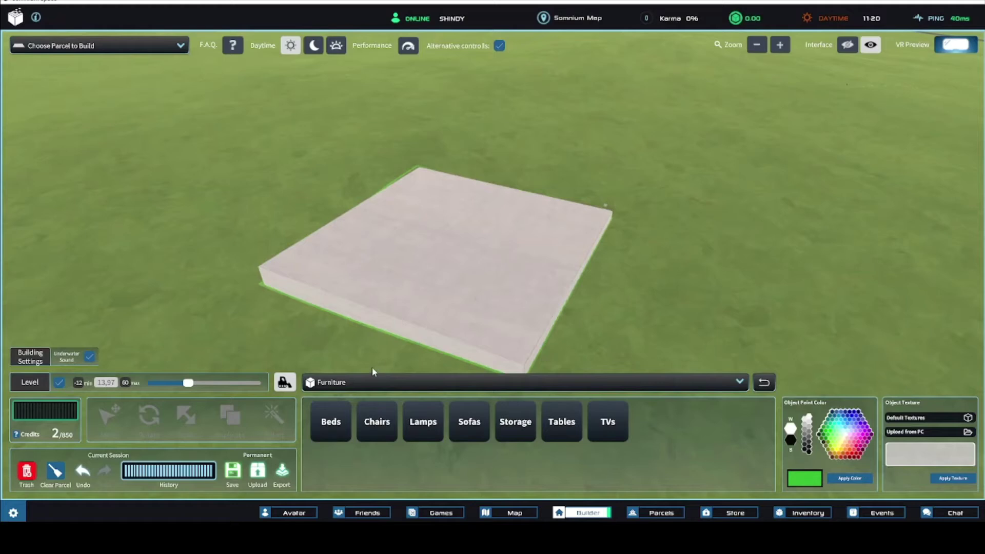
click(341, 410)
Step: Place the third bed model, rotated, near the edge of the parcel base at about X -1585.8, Z -256.6
click(423, 420)
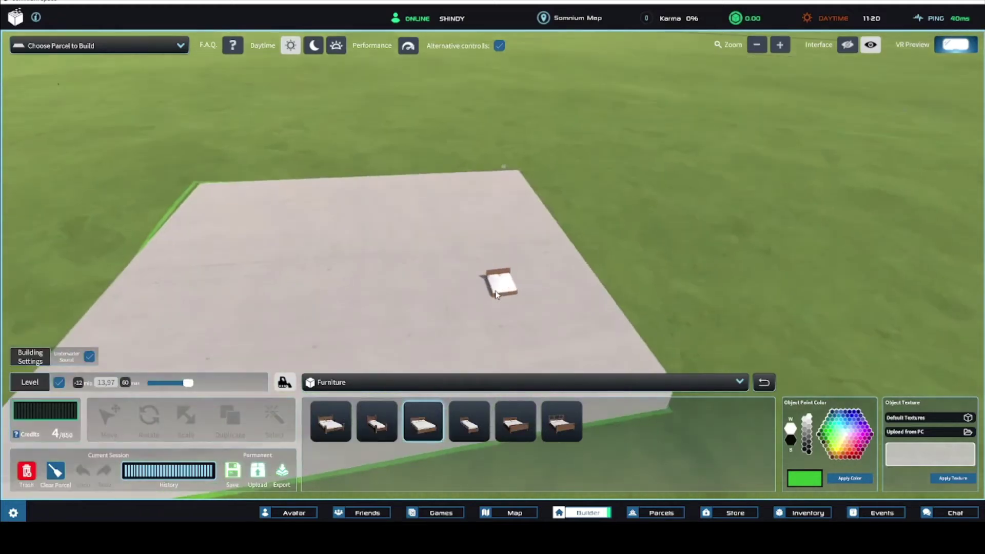
scroll(495, 295, up, 3)
key(r)
key(s)
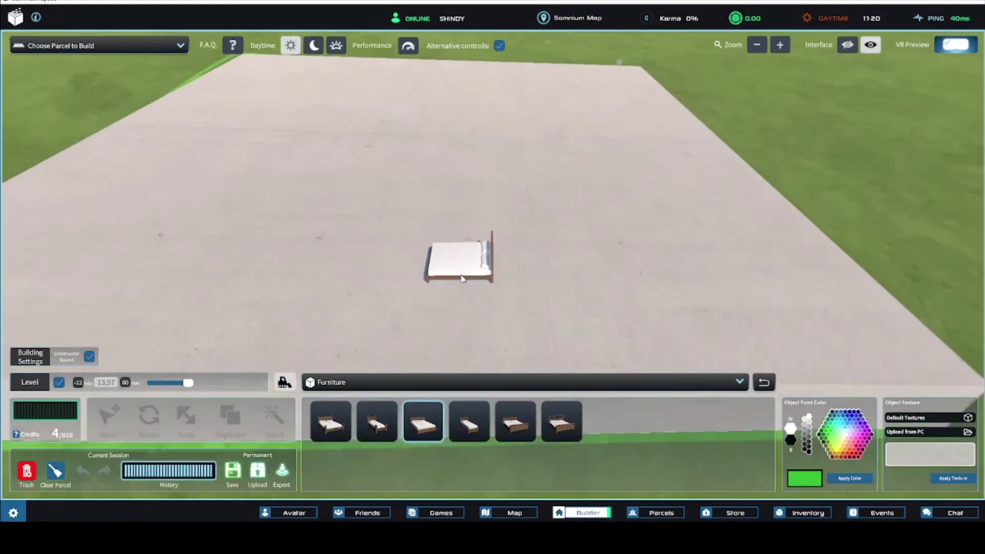
click(435, 235)
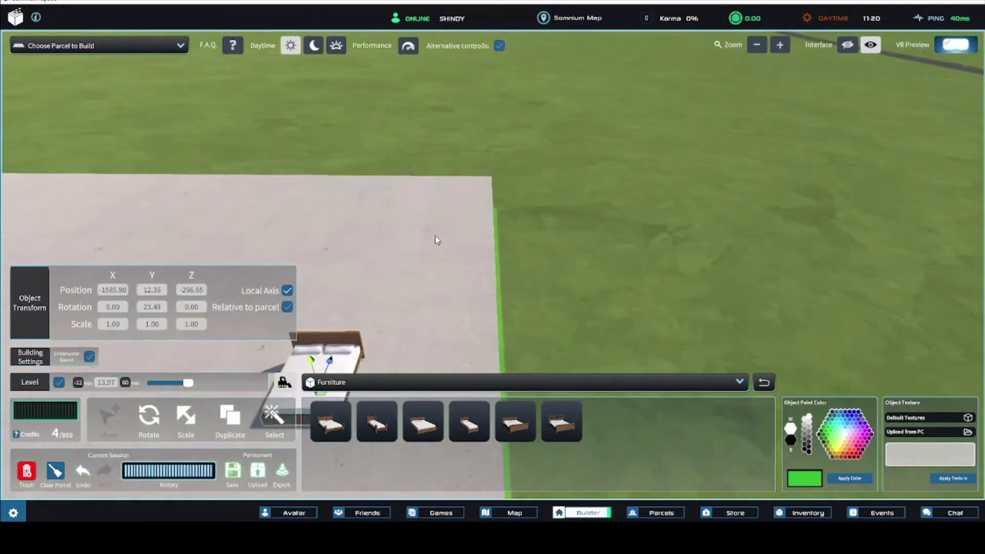
key(s)
key(a)
key(s)
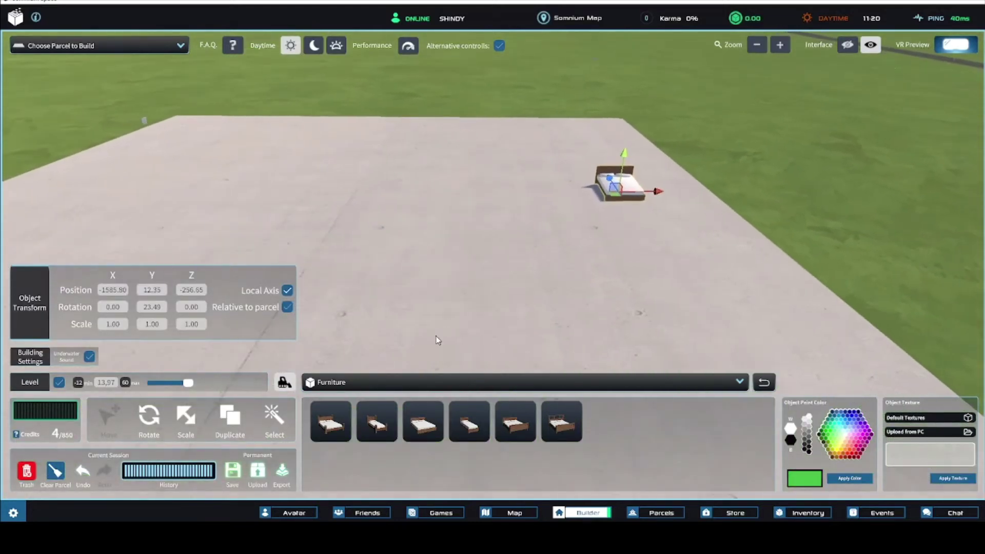
Step: Place a flat block from the Shapes category on the parcel base and move it to about X -1599.33, Z -254.97
click(408, 376)
scroll(400, 308, down, 5)
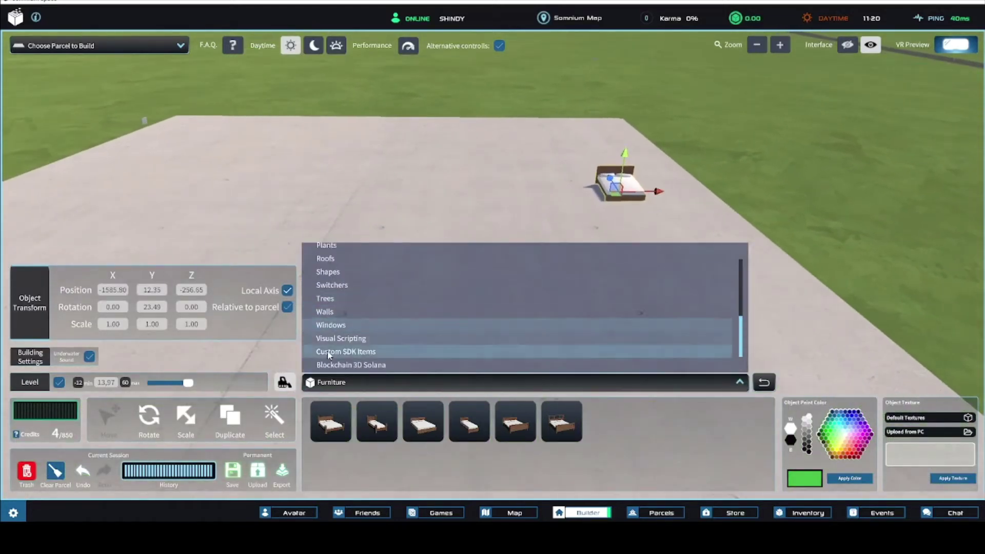
scroll(353, 288, up, 3)
scroll(353, 290, down, 2)
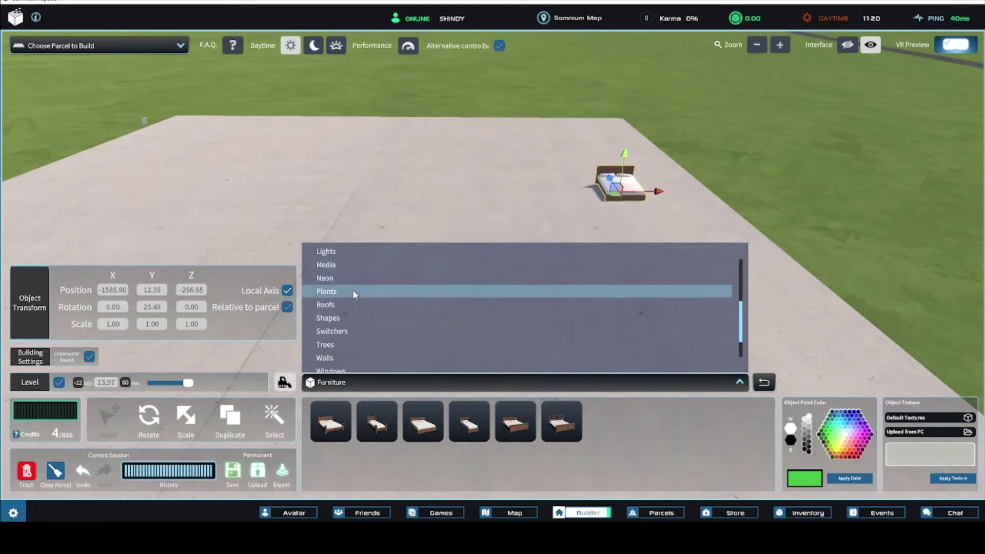
click(342, 310)
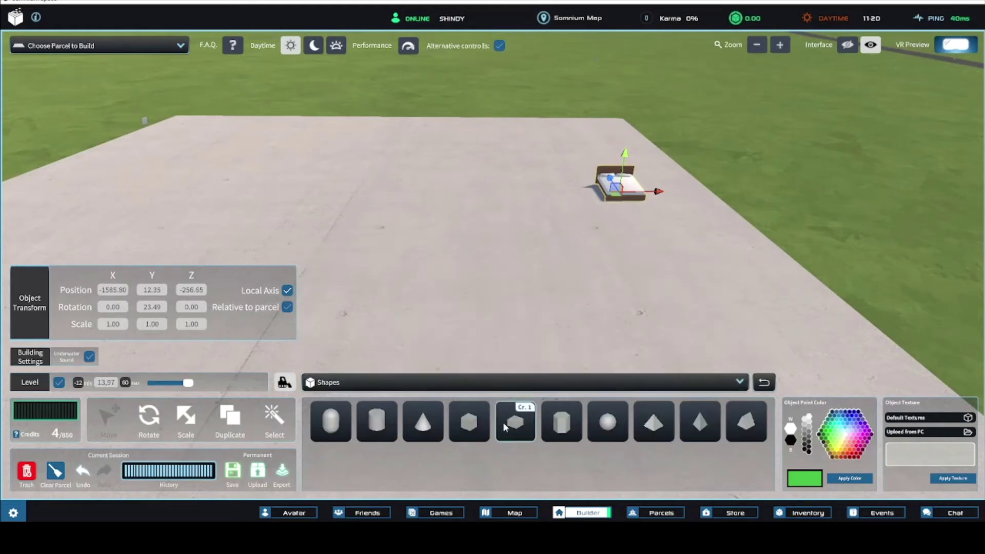
click(515, 422)
click(347, 215)
right_drag(347, 215, 448, 262)
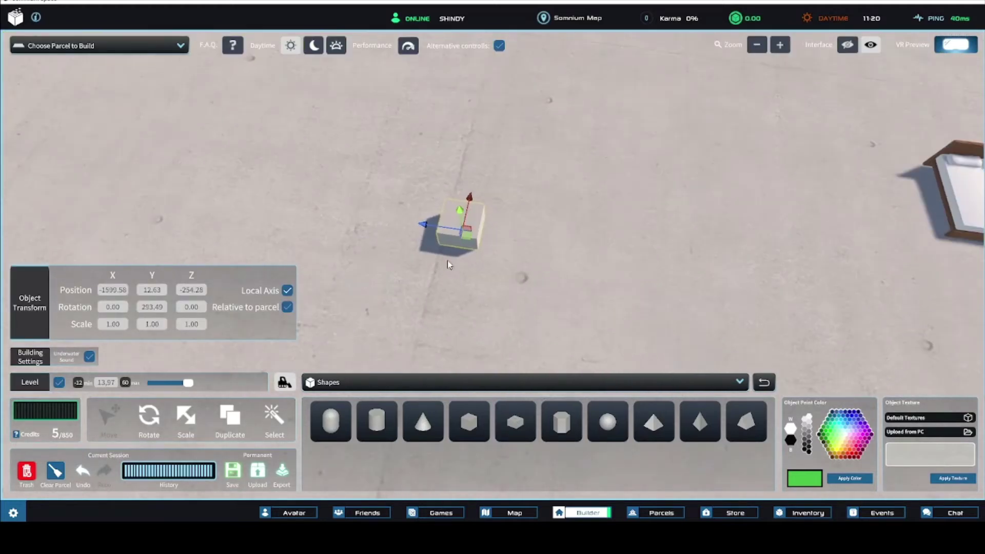
drag(466, 232, 481, 255)
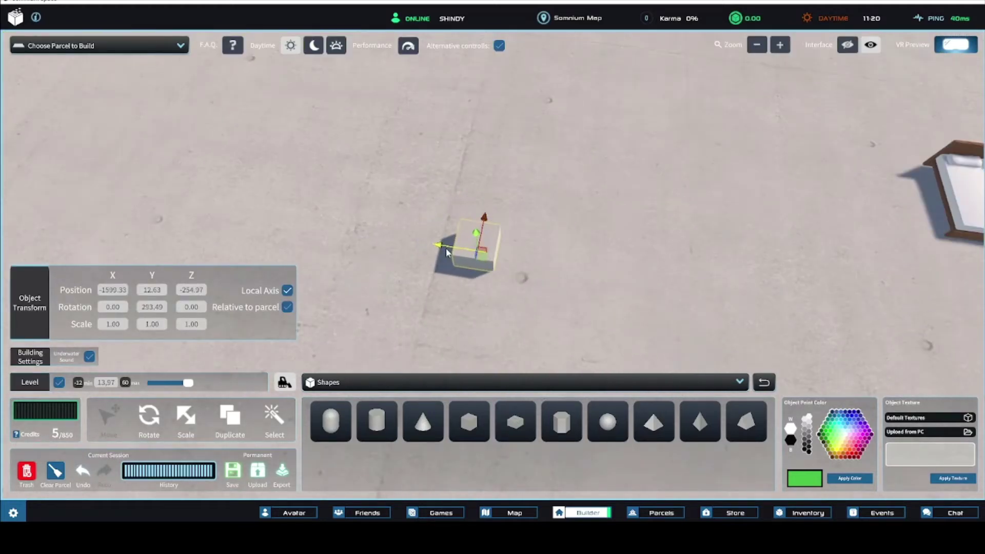
Step: Paint the flat block dark grey
click(809, 435)
click(853, 477)
mouse_move(621, 287)
right_down()
mouse_move(589, 253)
mouse_move(577, 262)
right_up()
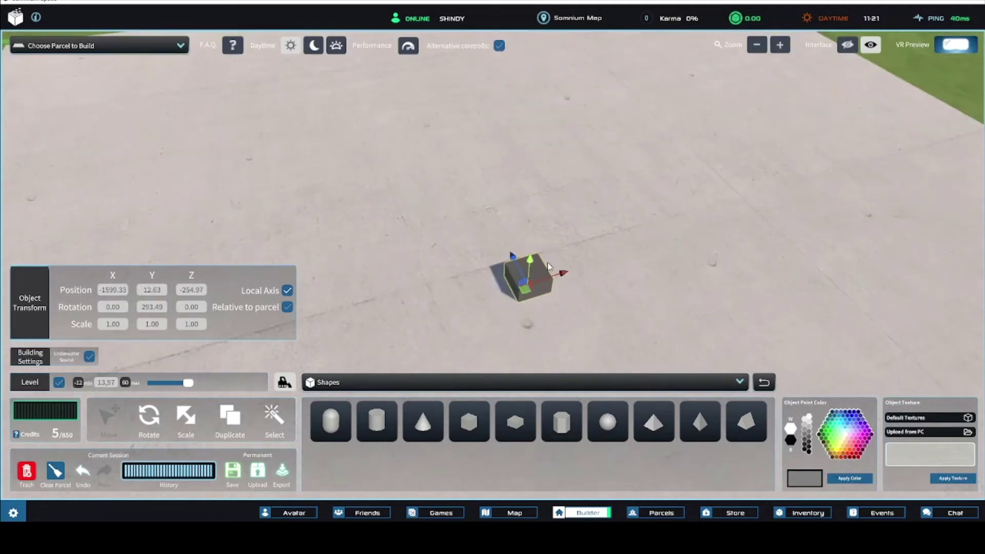
Step: Scale the dark grey block uniformly to about 5.82 on all axes
click(179, 426)
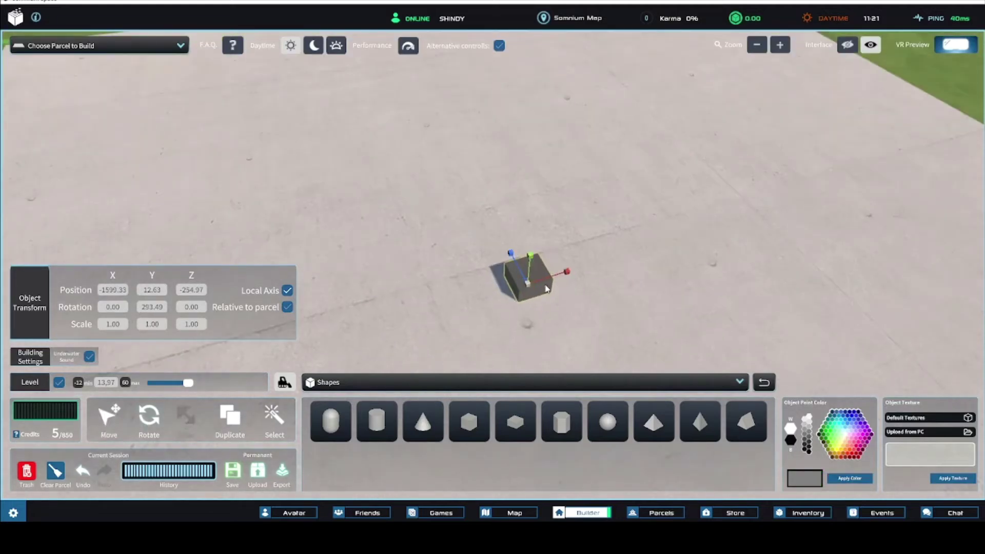
drag(529, 286, 749, 247)
scroll(748, 247, down, 4)
right_drag(747, 246, 535, 272)
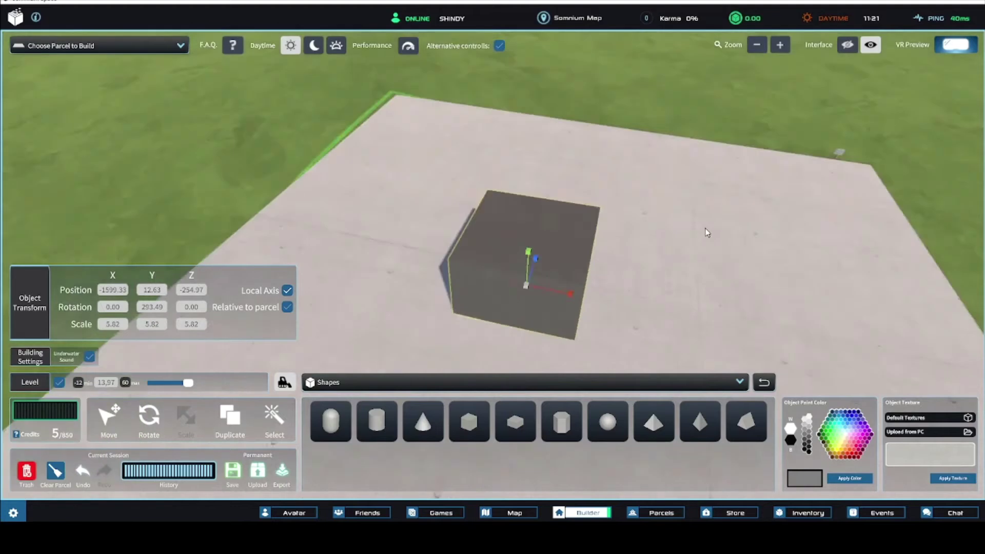
Step: Stretch and flatten the dark grey block into a floor slab, scaled to about X 22.31, Y 1.52, Z 14.20
drag(537, 263, 554, 347)
right_drag(554, 348, 571, 264)
drag(570, 262, 569, 323)
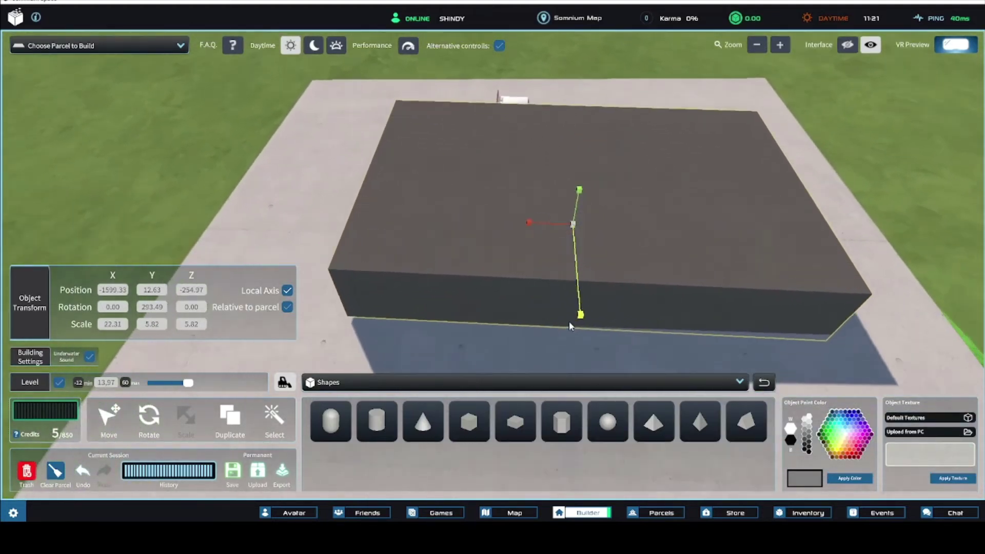
drag(580, 191, 575, 226)
right_drag(575, 226, 509, 200)
key(s)
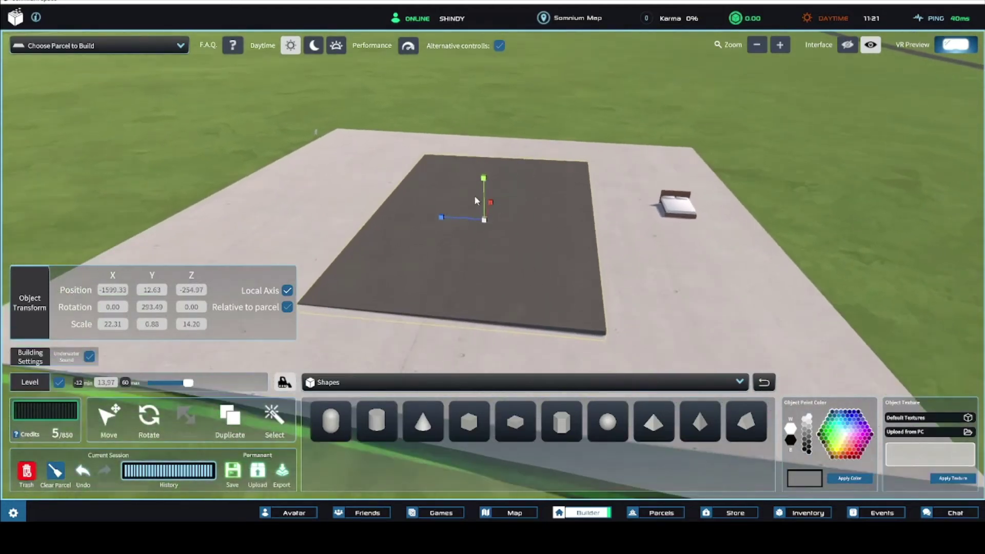
drag(485, 182, 485, 149)
right_drag(508, 221, 528, 246)
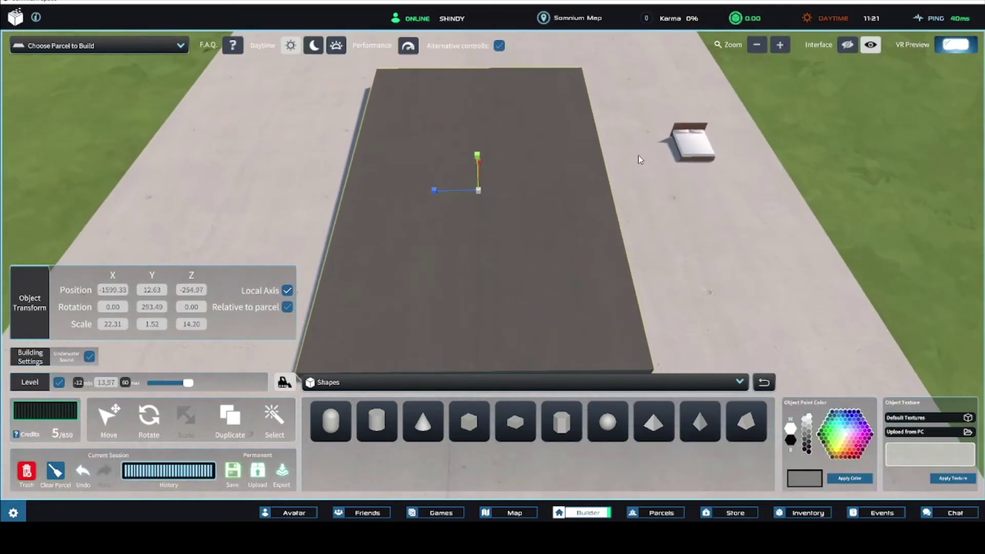
Step: Move the bed onto the dark grey slab at about X -1599.06, Y 13.65, Z -257.17
click(696, 138)
drag(693, 156, 501, 186)
right_drag(501, 186, 489, 266)
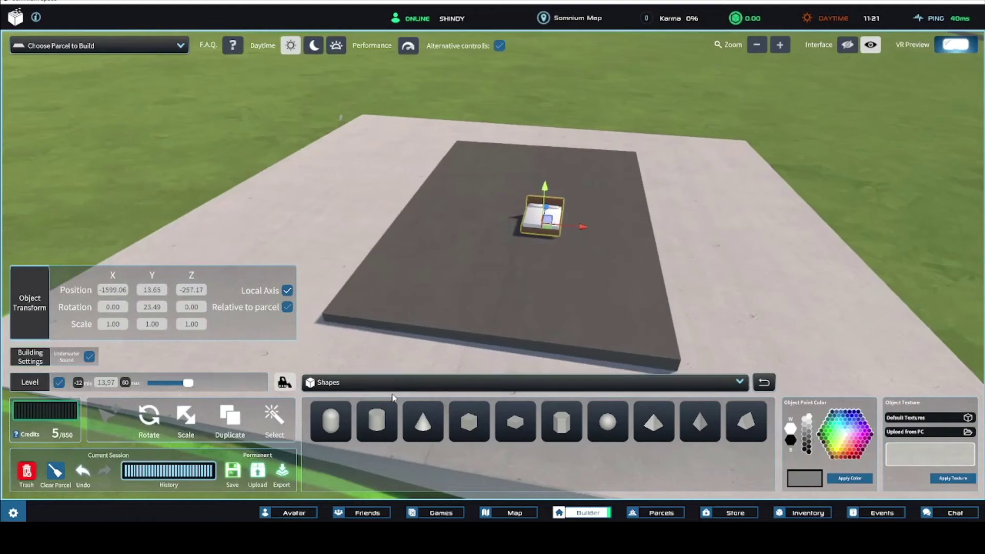
Step: Add a cube and vertex-snap it to a corner of the dark slab, at about X -1597.52, Y 13.53, Z -267.37
click(469, 422)
click(362, 315)
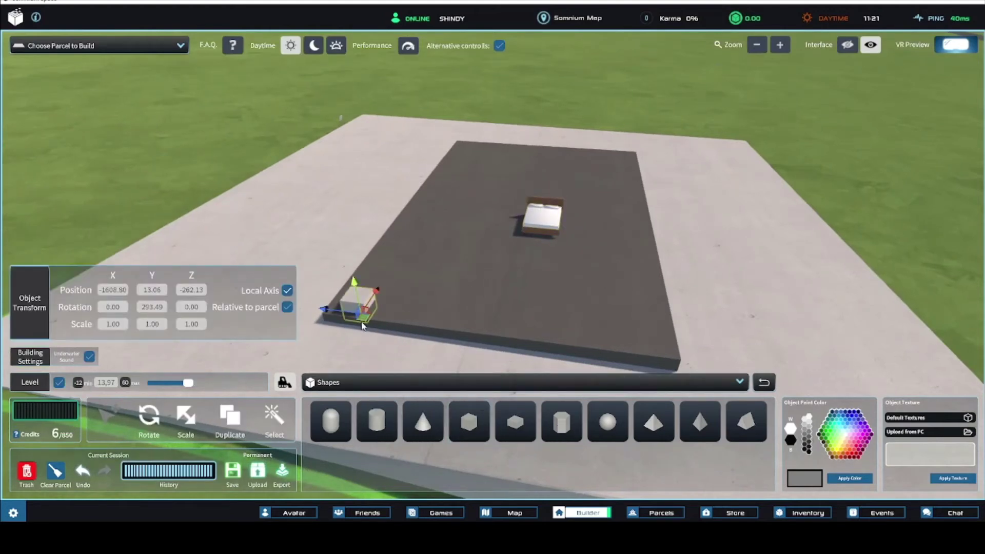
drag(362, 325, 677, 338)
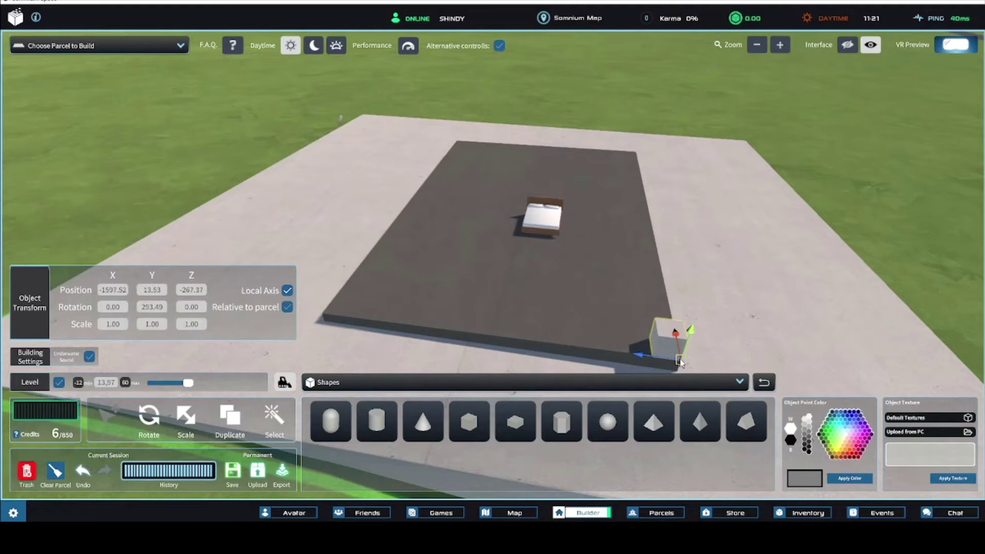
click(468, 421)
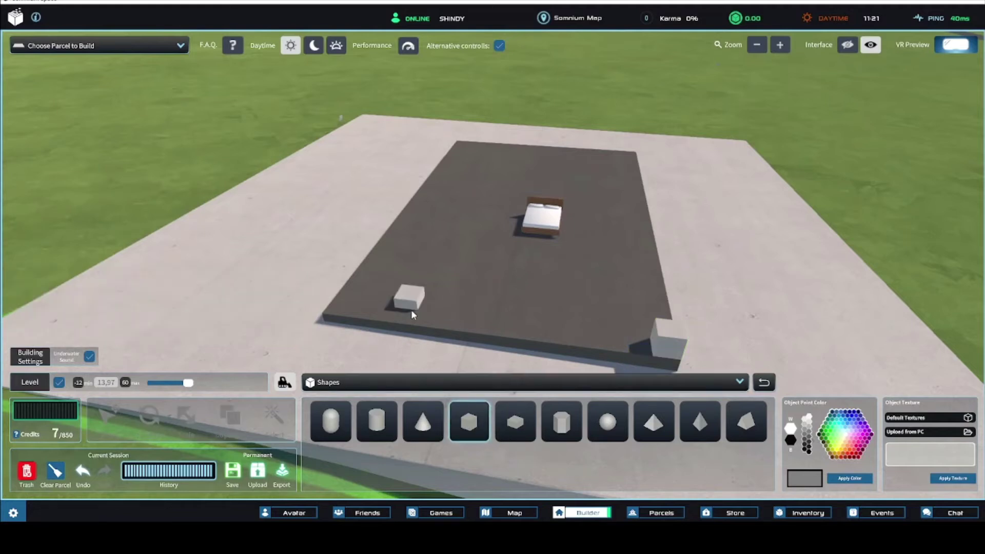
key(Escape)
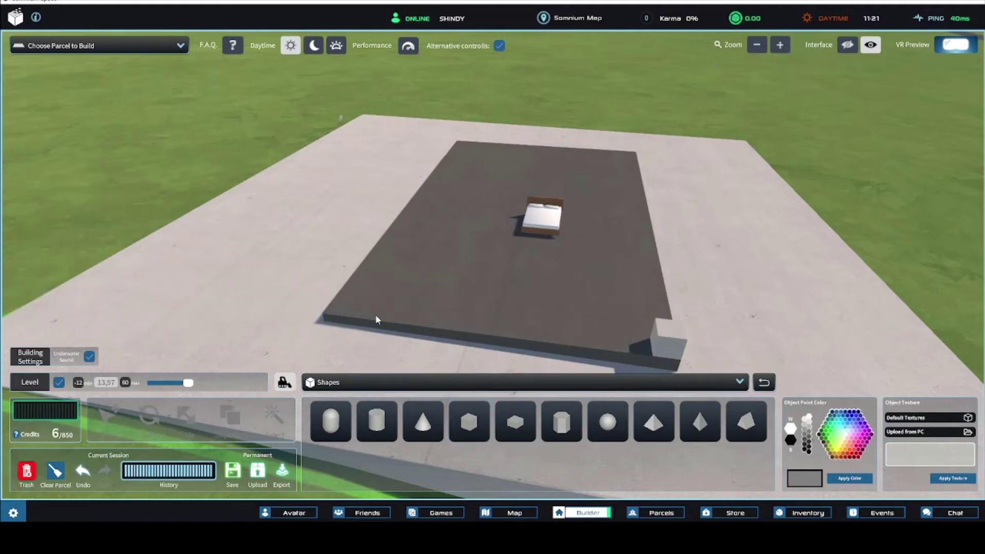
Step: Stretch the corner cube upward into a tall pillar with a Y scale of about 10.11
scroll(603, 323, down, 2)
click(636, 324)
scroll(636, 324, down, 2)
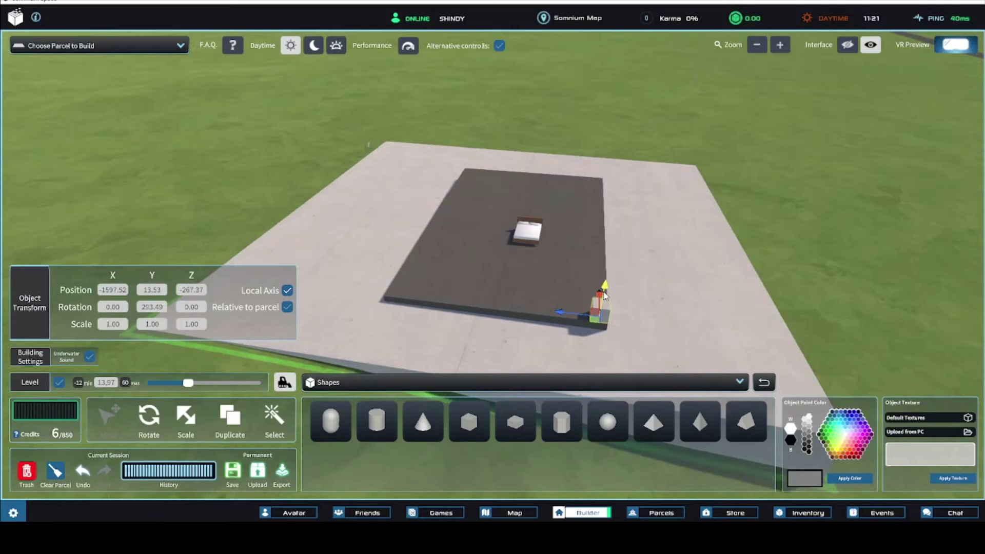
key(ctrl+z)
click(187, 419)
drag(606, 284, 624, 146)
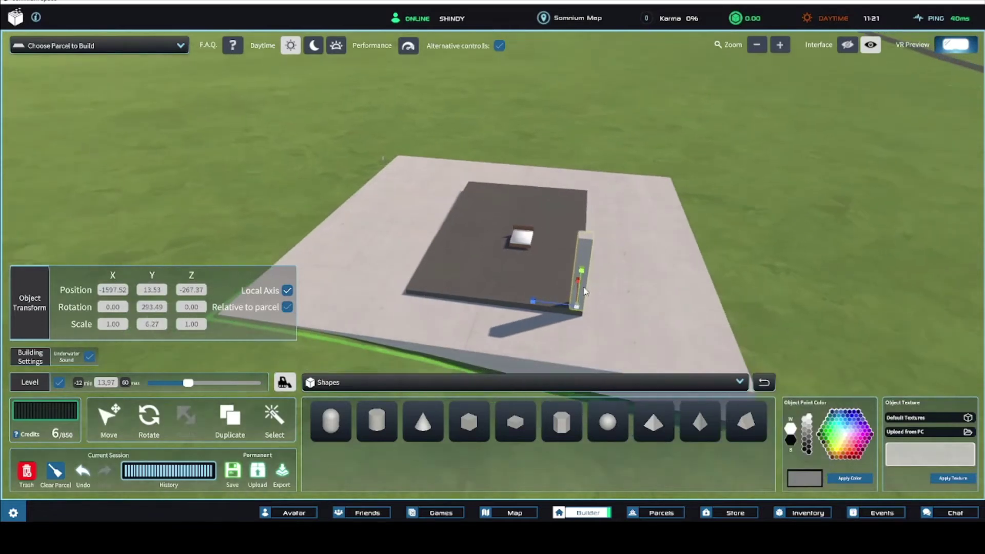
mouse_move(580, 272)
mouse_down()
mouse_move(585, 244)
mouse_move(585, 254)
mouse_up()
mouse_move(584, 253)
right_down()
mouse_move(578, 236)
mouse_move(576, 253)
mouse_move(591, 252)
right_up()
drag(566, 325, 566, 314)
right_drag(566, 314, 481, 296)
scroll(481, 297, up, 2)
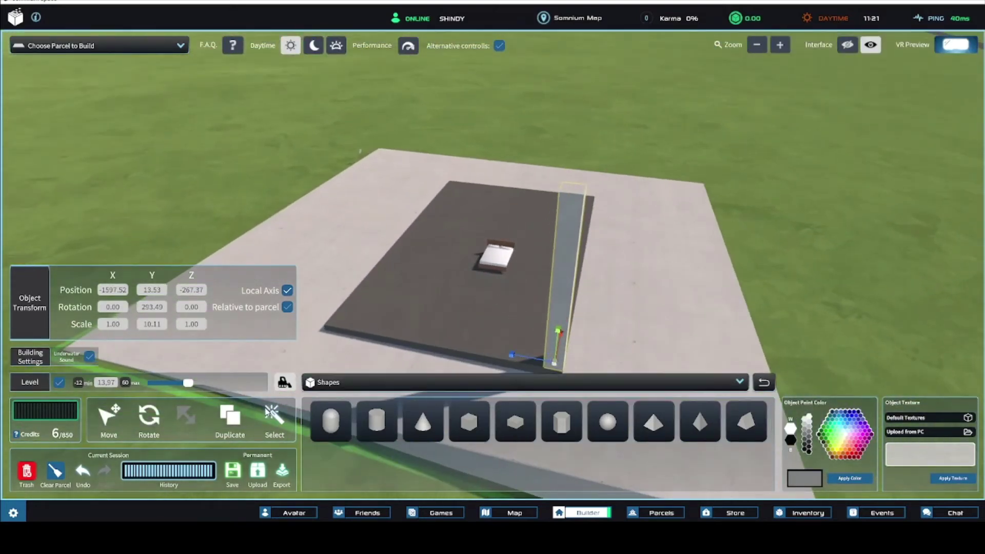
Step: Duplicate the pillar three times and place the copies around the bed on the dark slab
click(230, 417)
click(405, 295)
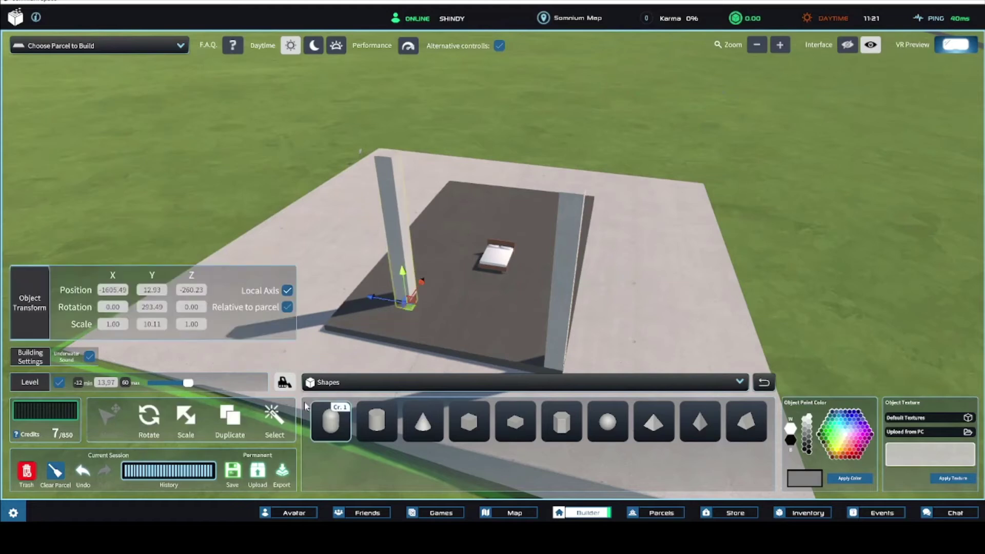
click(218, 416)
click(441, 241)
click(233, 417)
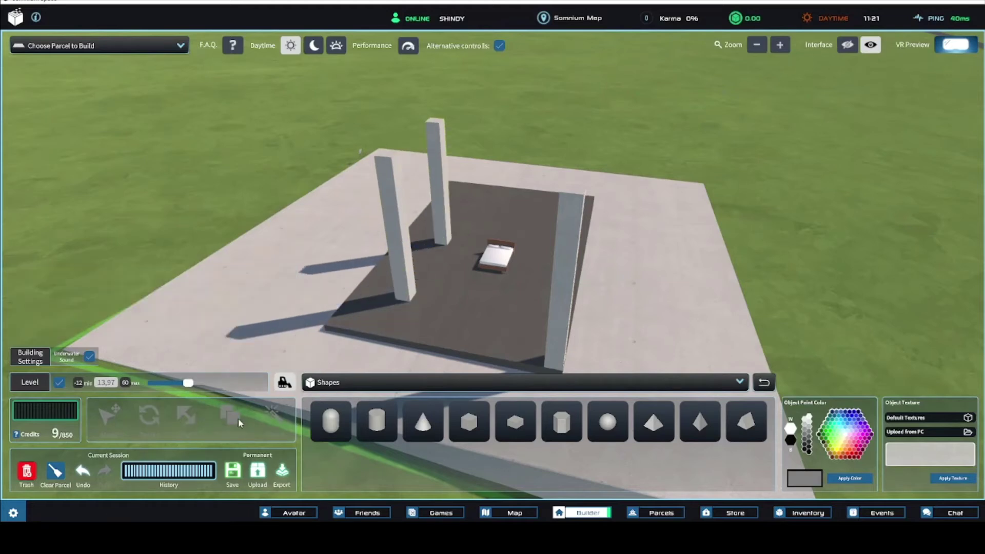
click(520, 228)
Step: Vertex-snap the last pillar copy to the dark slab's nearest free corner, at about X -1589.03, Y 13.53, Z -247.83
right_drag(537, 218, 565, 242)
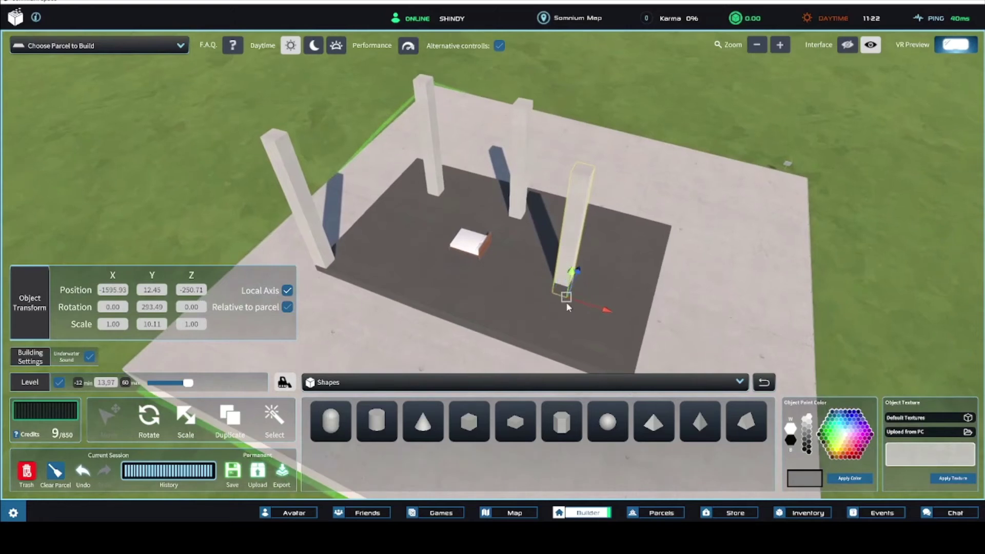
drag(565, 298, 627, 366)
right_drag(687, 330, 597, 263)
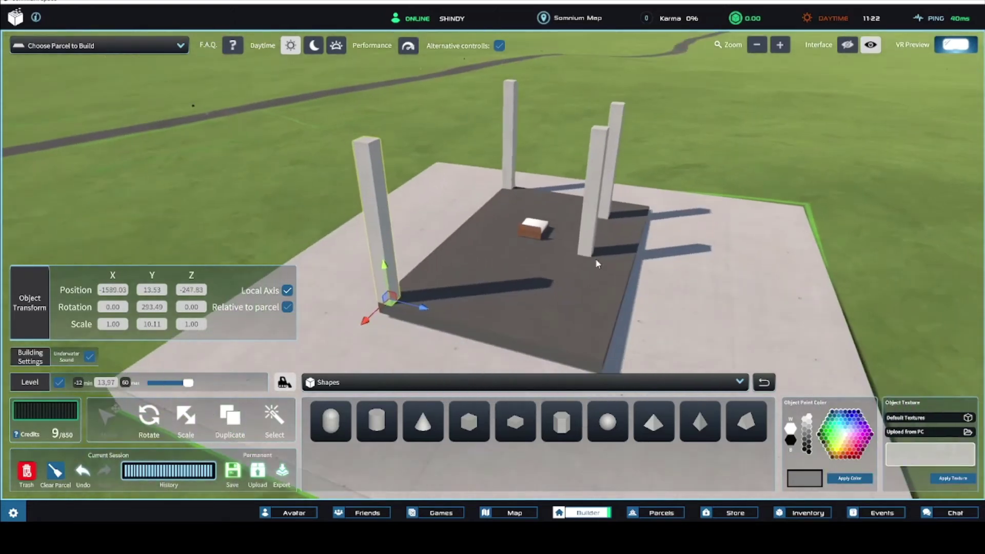
Step: Vertex-snap the two misplaced pillars to the dark slab's free corners, the last at about X -1609.63, Y 13.53, Z -262.11
click(589, 251)
drag(590, 260, 603, 360)
right_drag(635, 297, 534, 300)
drag(530, 313, 561, 345)
right_drag(561, 341, 597, 324)
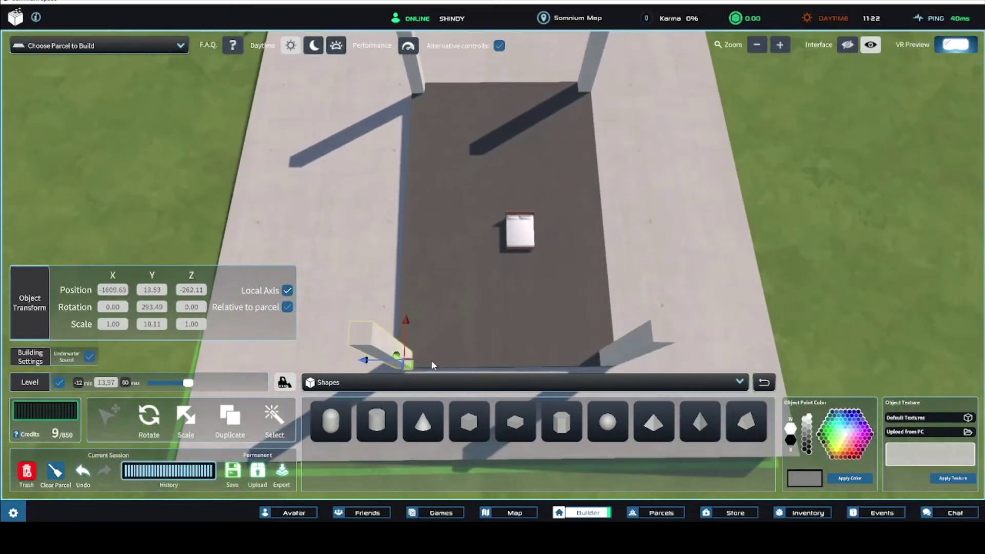
Step: Add a floor tile from the Floor category and vertex-snap it to a corner of the dark slab beside a pillar
click(409, 379)
scroll(321, 259, up, 2)
scroll(343, 281, up, 1)
click(343, 281)
click(330, 420)
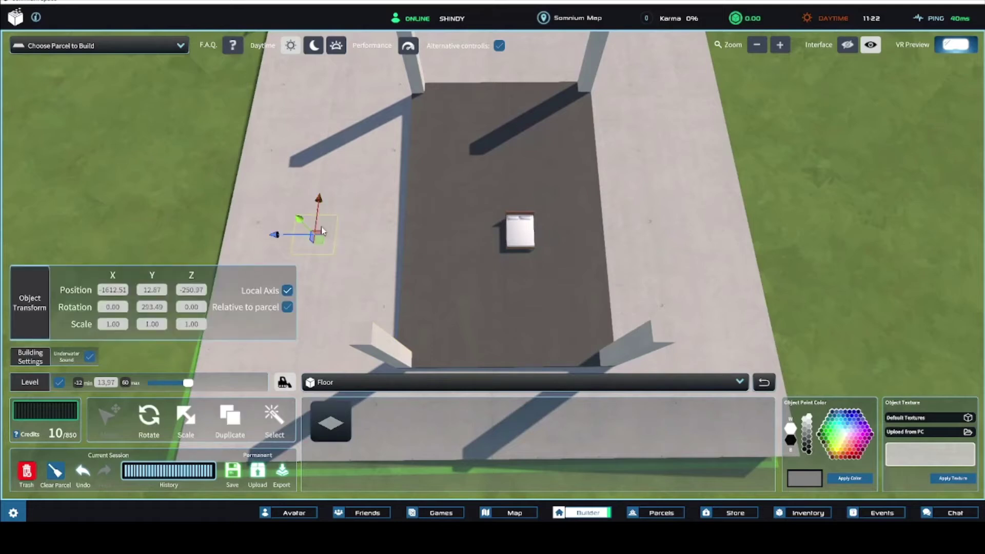
key(v)
key(v)
drag(332, 253, 492, 312)
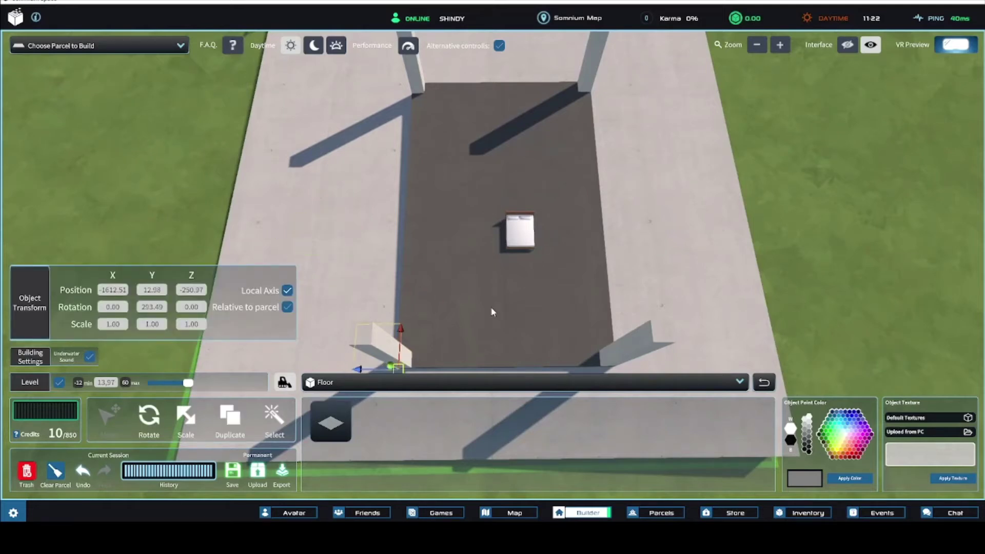
drag(607, 367, 623, 368)
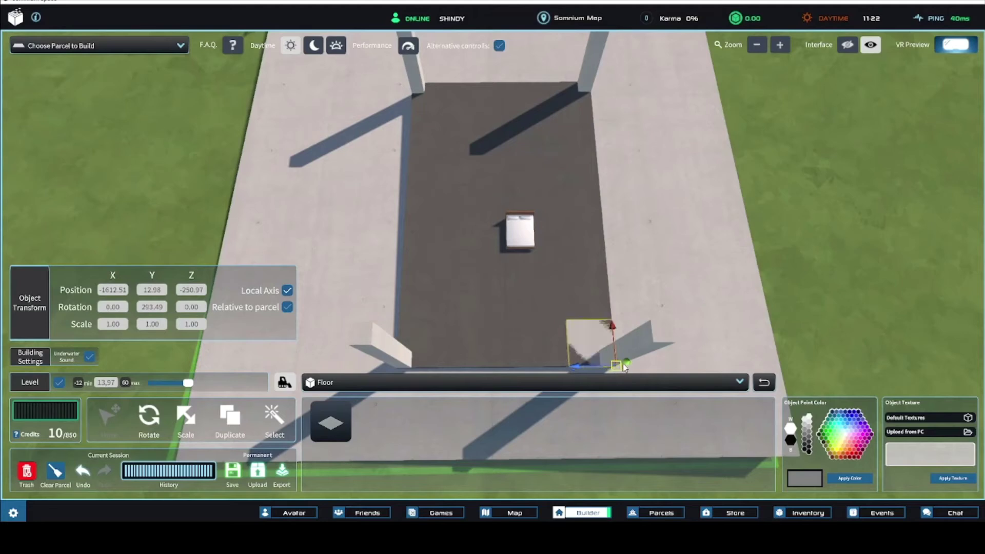
Step: Move the floor tile to the middle of the dark slab beside the bed, at about X -1599.41, Y 13.58, Z -255.60
right_drag(626, 366, 549, 290)
drag(552, 291, 480, 216)
scroll(482, 217, up, 5)
right_drag(488, 232, 496, 194)
drag(484, 196, 553, 322)
right_drag(552, 322, 547, 310)
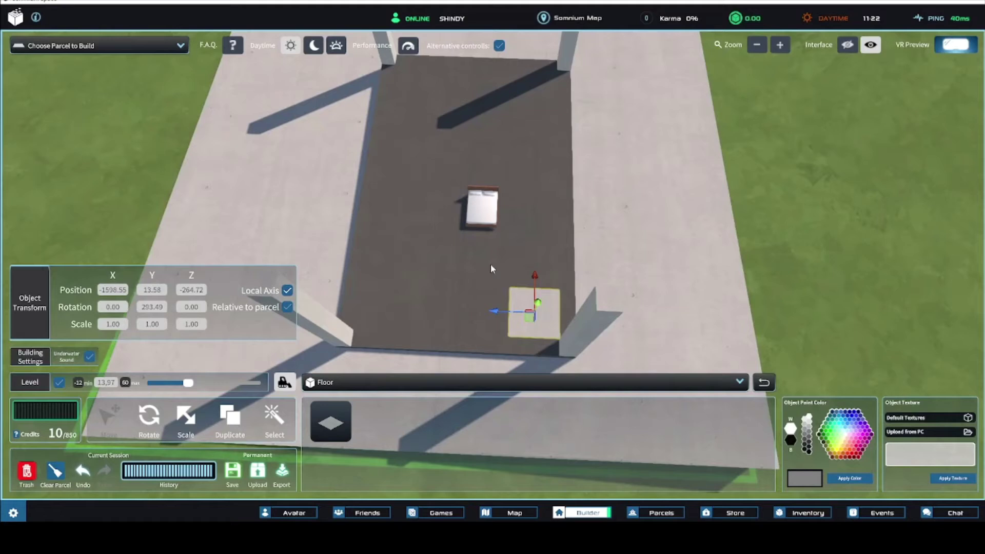
drag(527, 318, 463, 202)
mouse_move(463, 202)
right_down()
mouse_move(454, 208)
mouse_move(458, 200)
right_up()
click(190, 416)
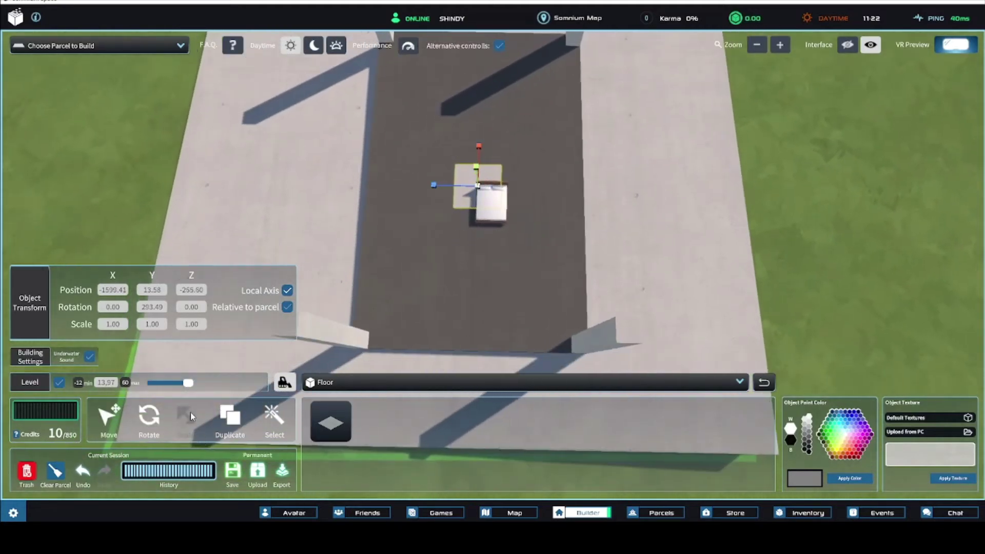
key(w)
click(220, 418)
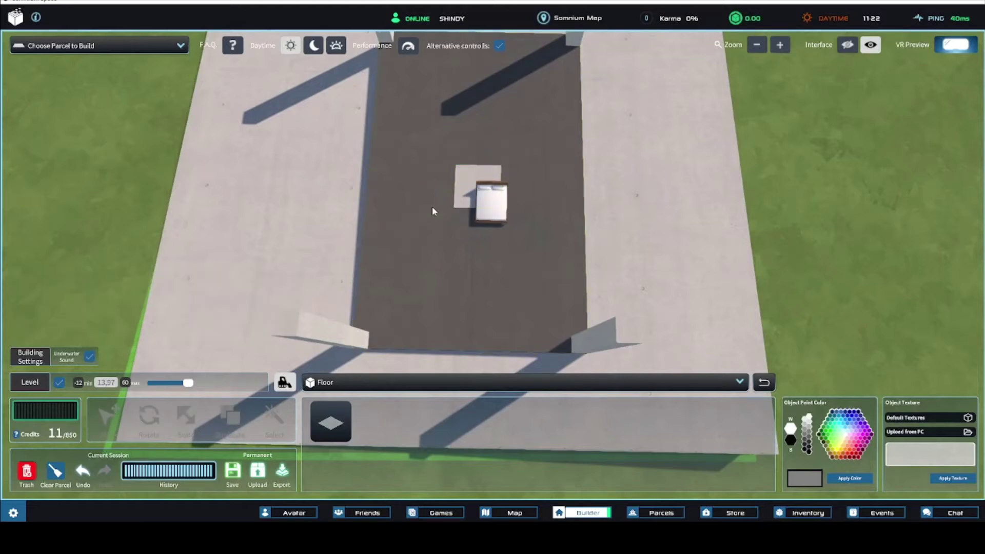
click(454, 188)
click(229, 416)
click(447, 200)
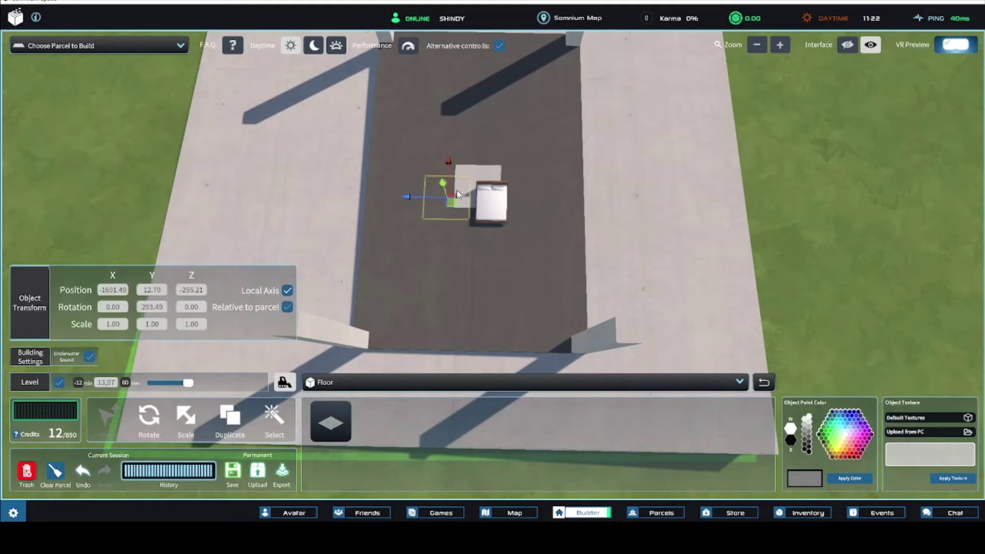
key(ctrl+z)
key(ctrl+z)
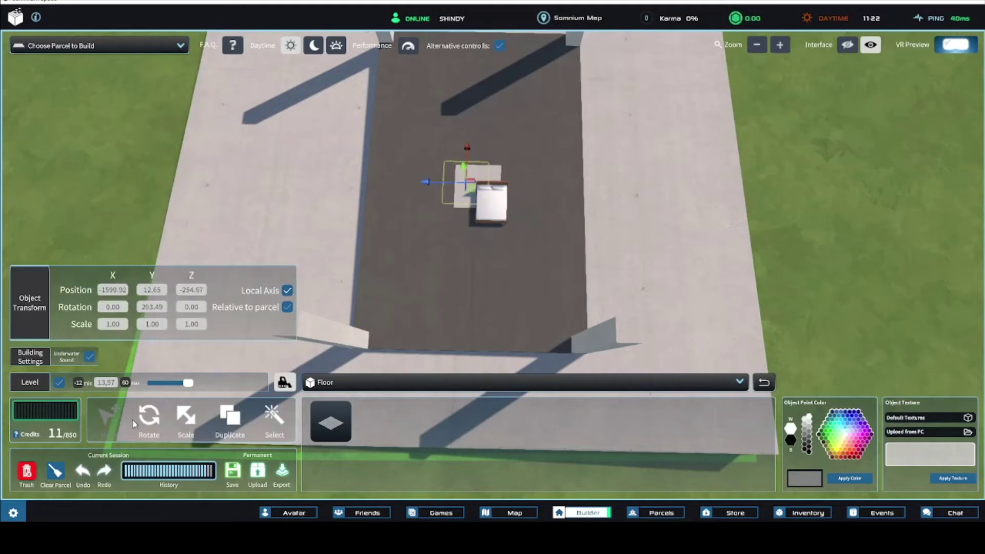
click(81, 472)
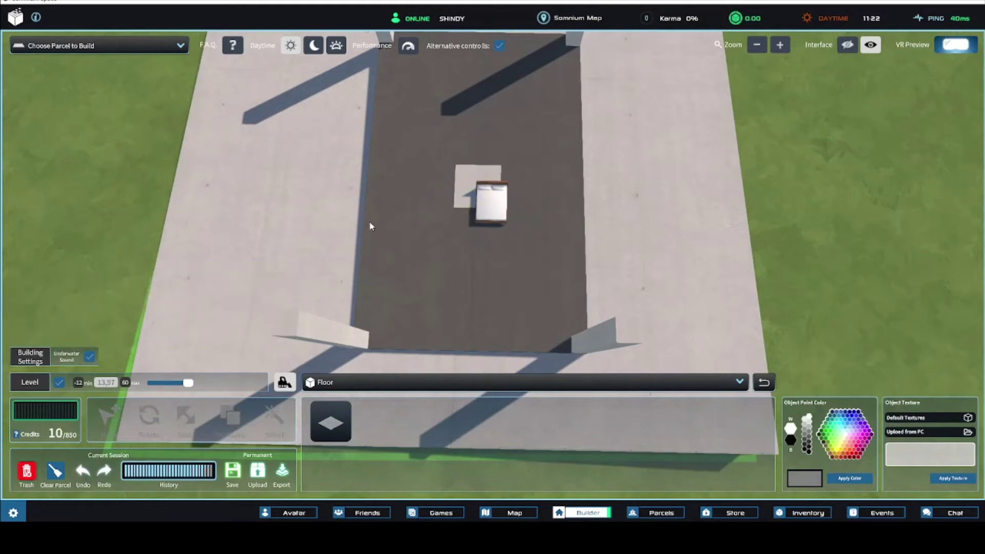
Step: Stretch the floor tile across the slab's width to a Z scale of about 4.37 and centre it between the long edges
click(448, 201)
drag(433, 184, 290, 180)
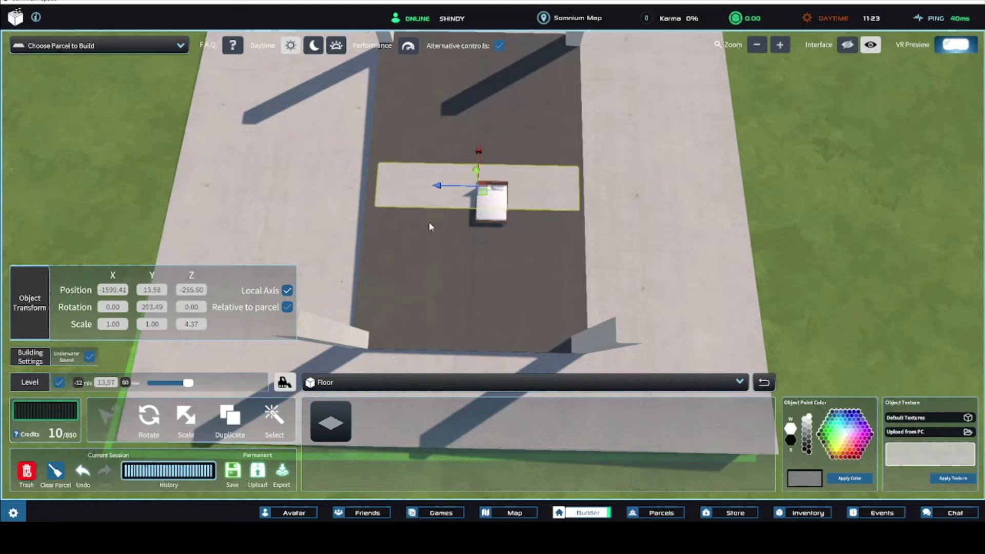
drag(484, 190, 481, 190)
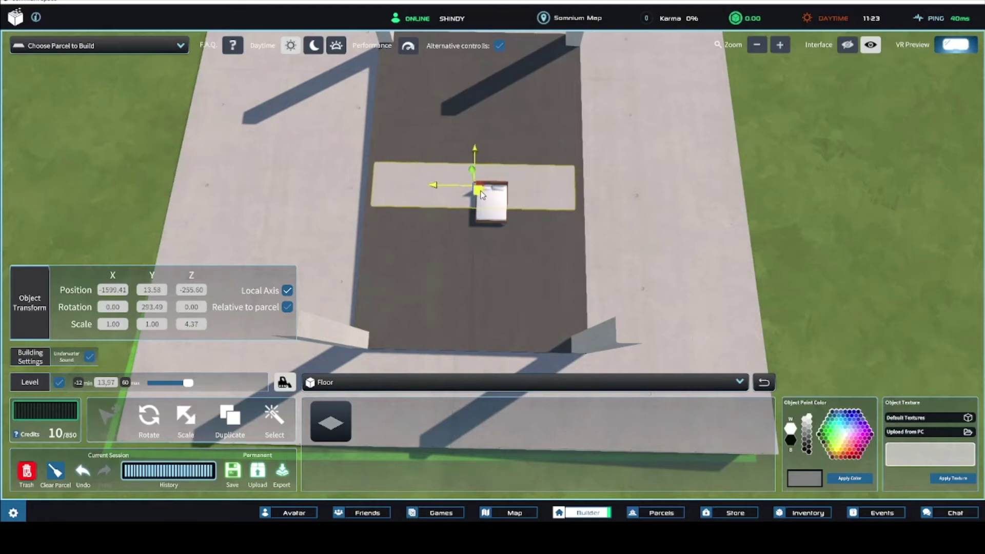
Step: Lengthen the floor tile to an X scale of about 6.44 and centre it at about X -1599.39, Z -254.97
click(186, 417)
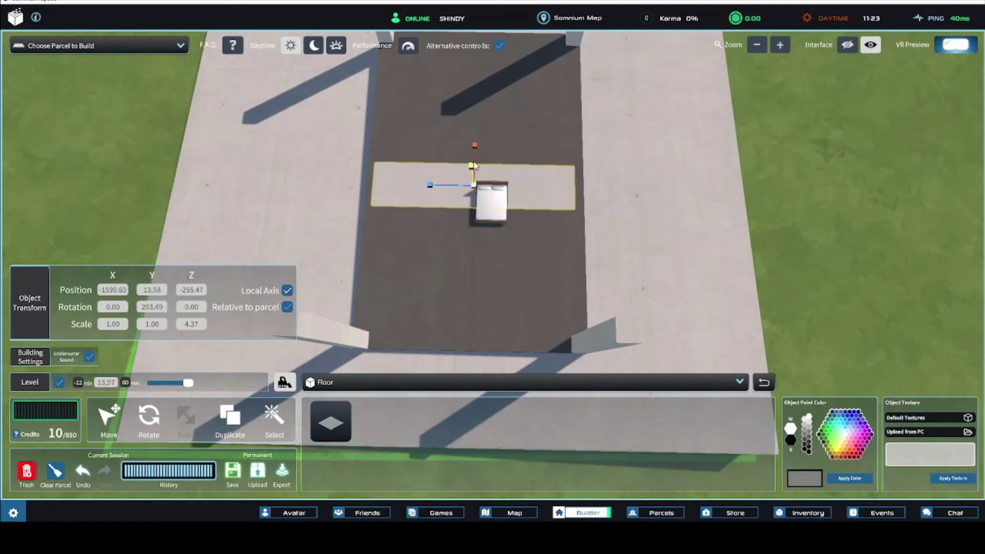
drag(476, 149, 479, 35)
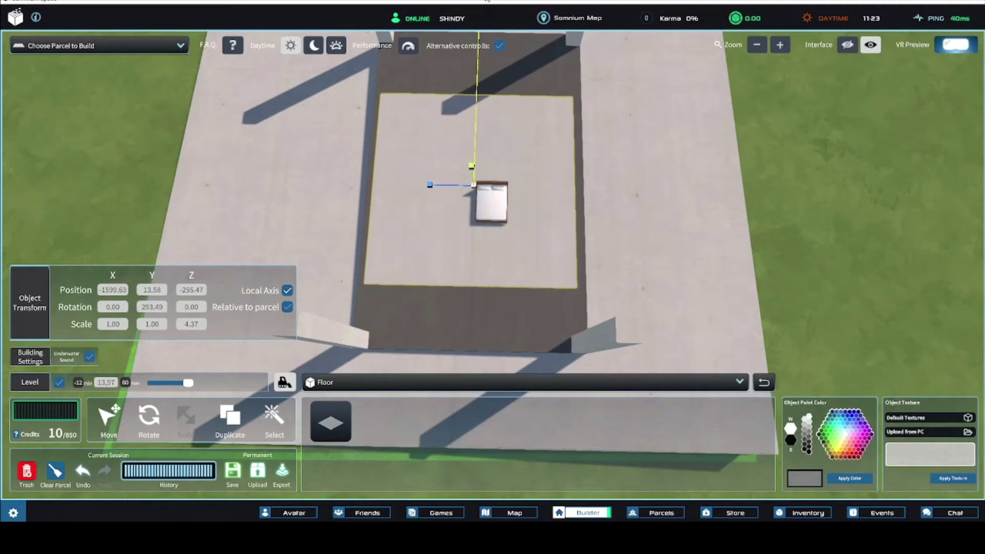
right_drag(500, 92, 494, 211)
drag(517, 220, 489, 229)
middle_drag(531, 356, 583, 343)
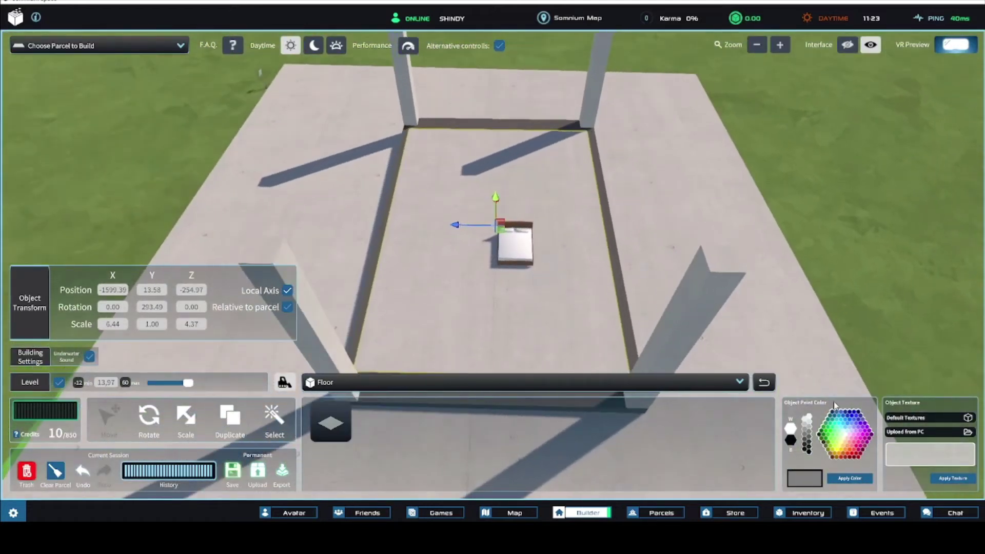
Step: Apply the brown wood plank default texture to the stretched floor tile
click(929, 420)
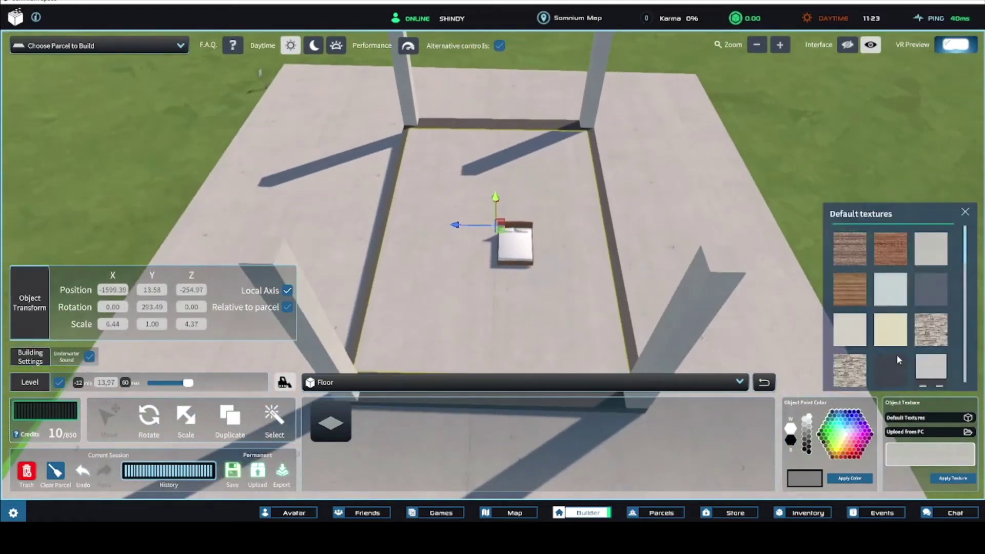
click(852, 290)
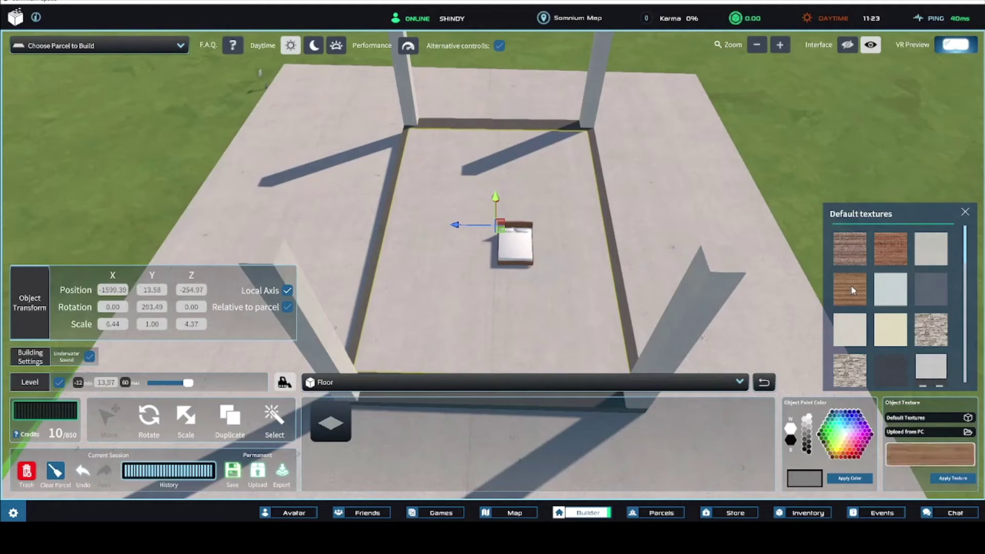
click(951, 480)
right_drag(698, 359, 622, 341)
scroll(622, 341, up, 3)
scroll(622, 343, down, 5)
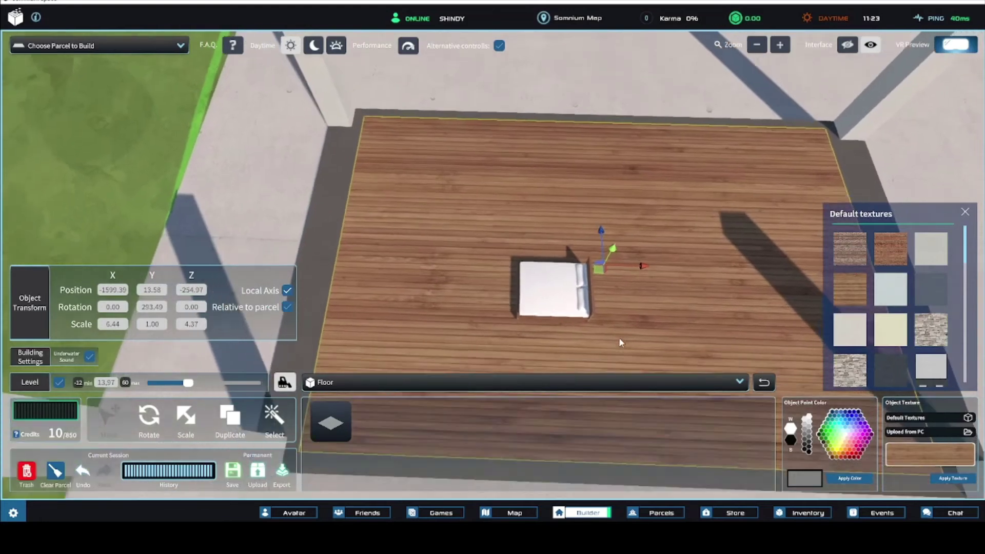
right_drag(621, 337, 626, 333)
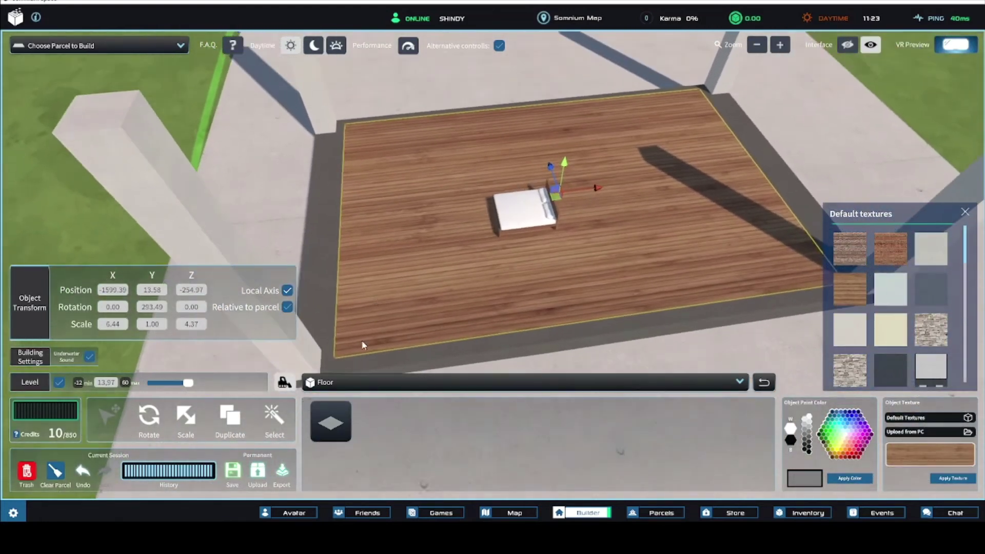
Step: Try scaling the wooden floor down uniformly to about 2.15, 0.33, 1.46, inspect its texture, and undo the scaling
click(200, 416)
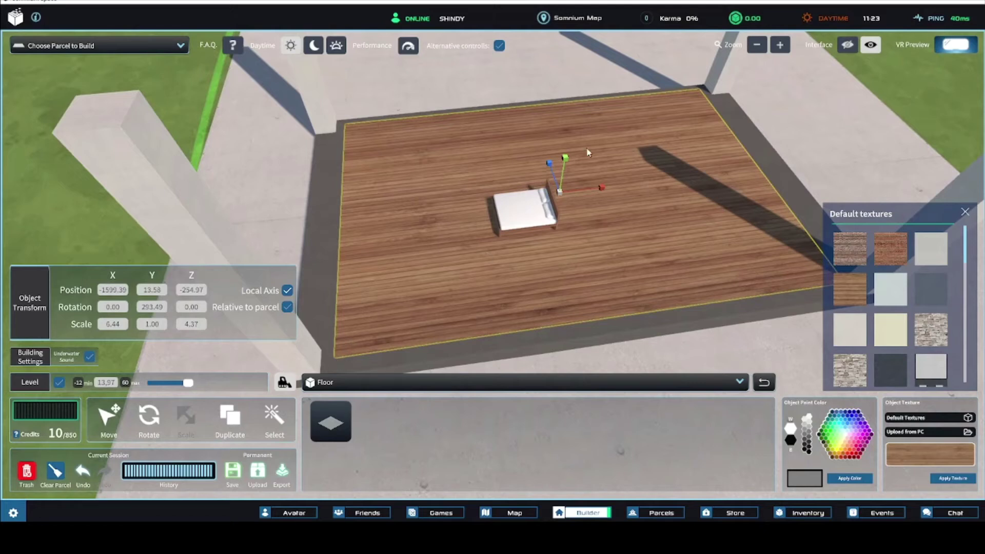
drag(552, 192, 550, 223)
scroll(583, 182, up, 4)
key(w)
key(d)
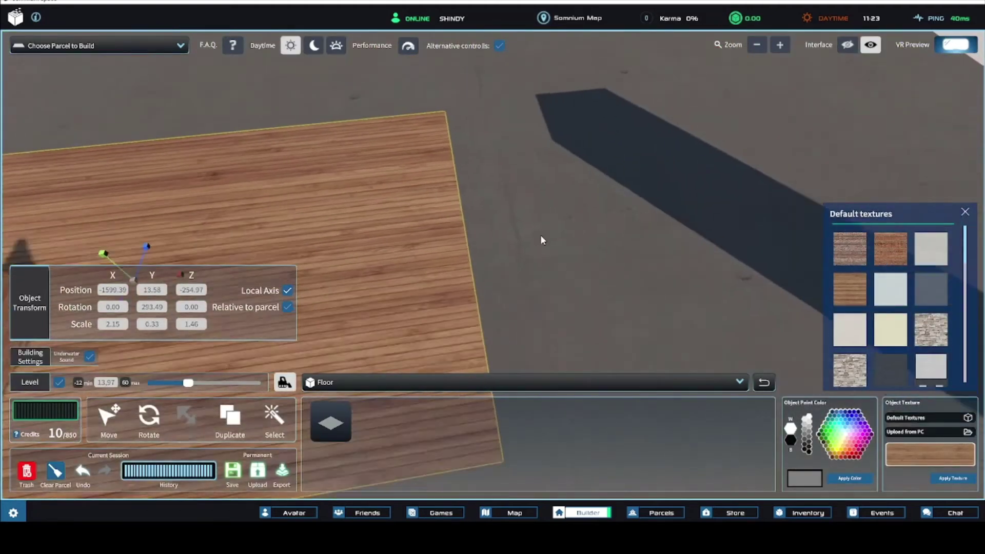
key(a)
key(s)
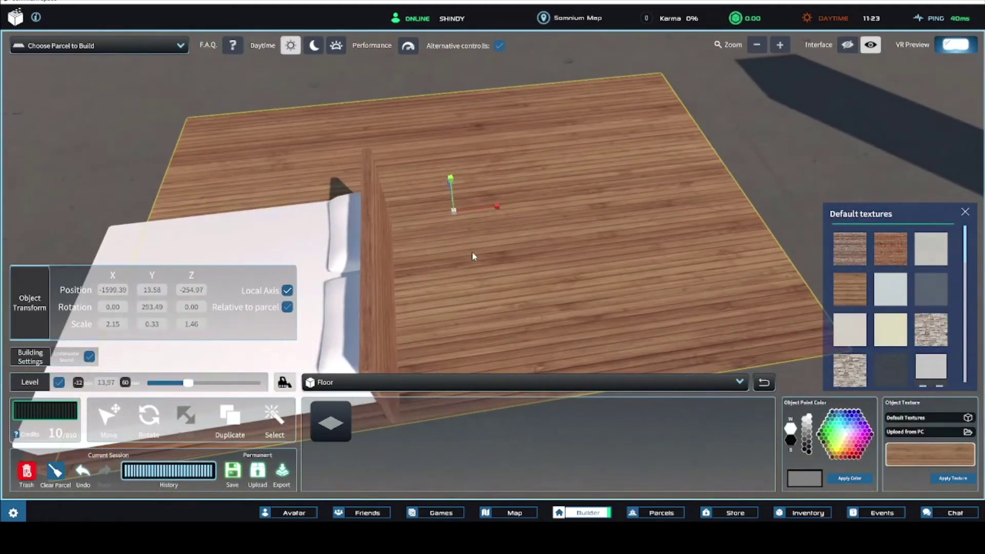
scroll(472, 252, down, 5)
key(s)
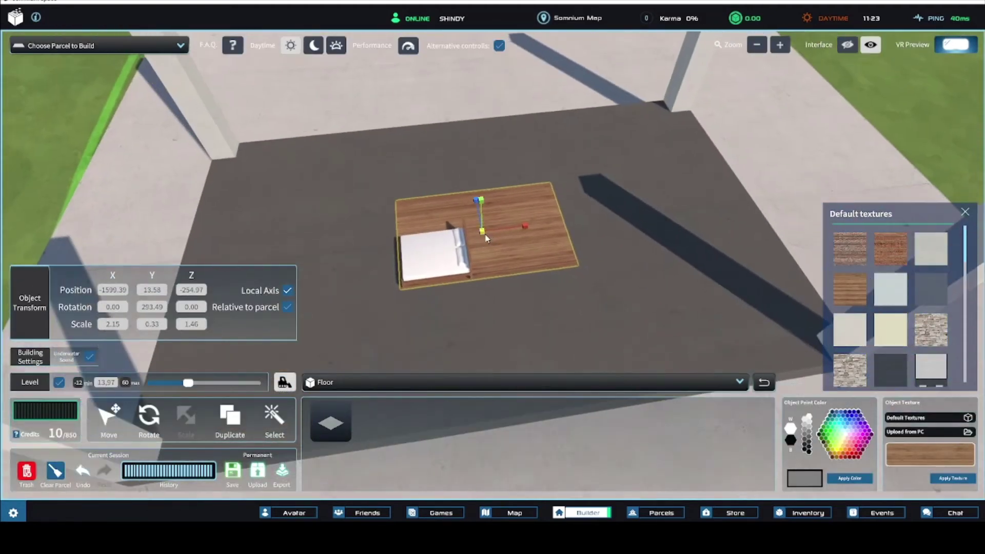
key(ctrl+z)
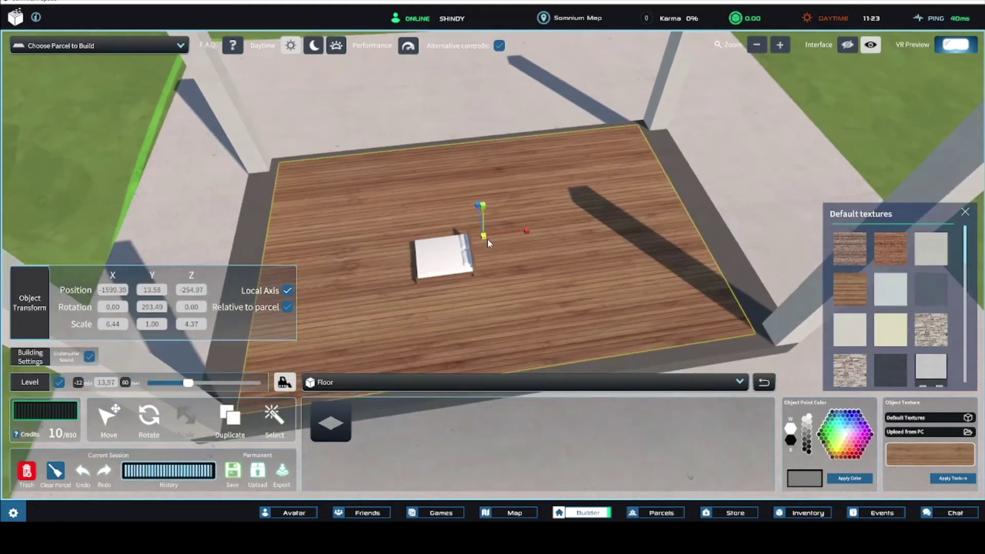
Step: Duplicate the dark slab and place the copy beside the original, at about X -1591.67, Y 12.56, Z -259.53
scroll(513, 256, up, 5)
scroll(531, 275, down, 3)
right_drag(530, 275, 496, 336)
key(w)
scroll(545, 285, down, 5)
click(493, 340)
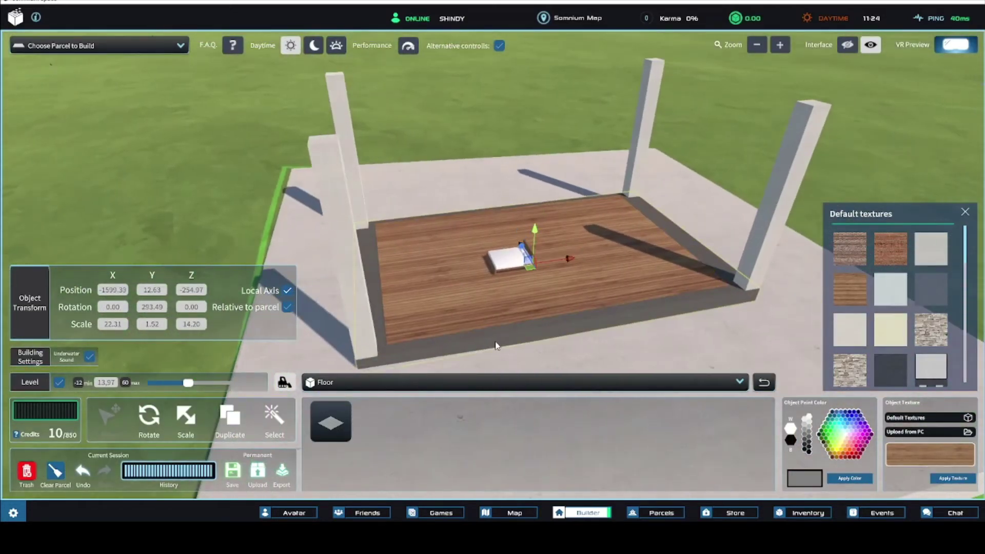
click(233, 415)
right_drag(445, 272, 504, 238)
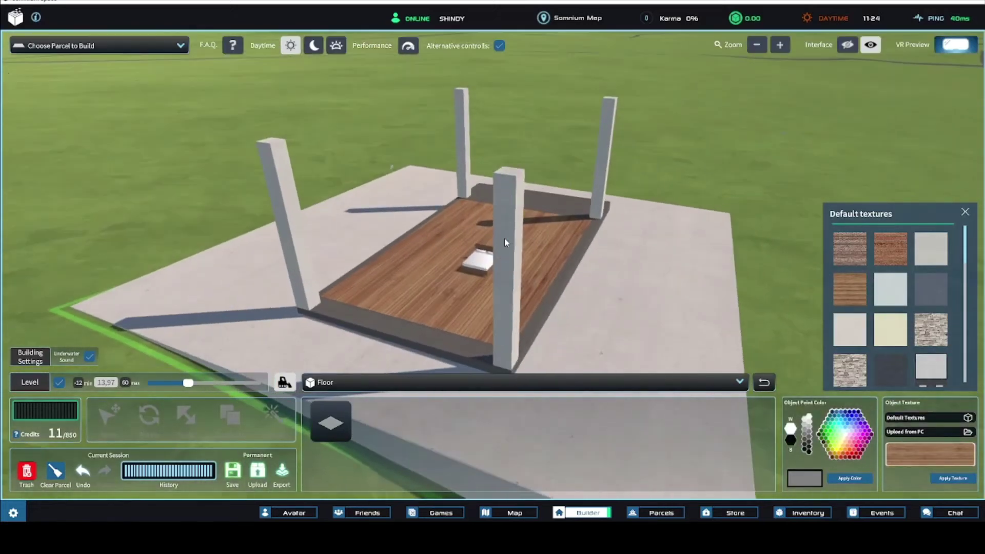
click(595, 299)
Step: Vertex-snap the slab copy onto the pillar tops as a roof, at about X -1599.33, Y 23.63, Z -254.97
right_drag(617, 311, 578, 360)
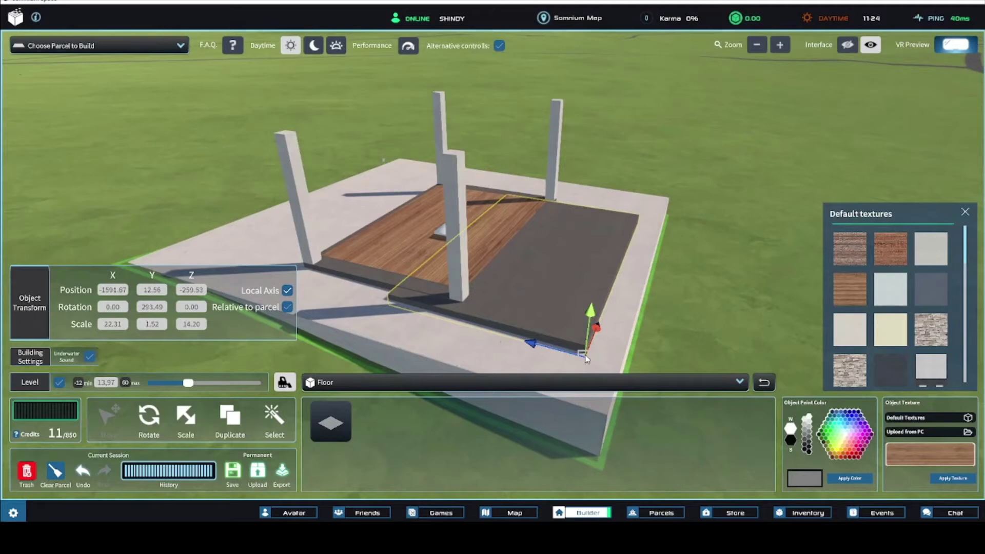
drag(586, 359, 465, 181)
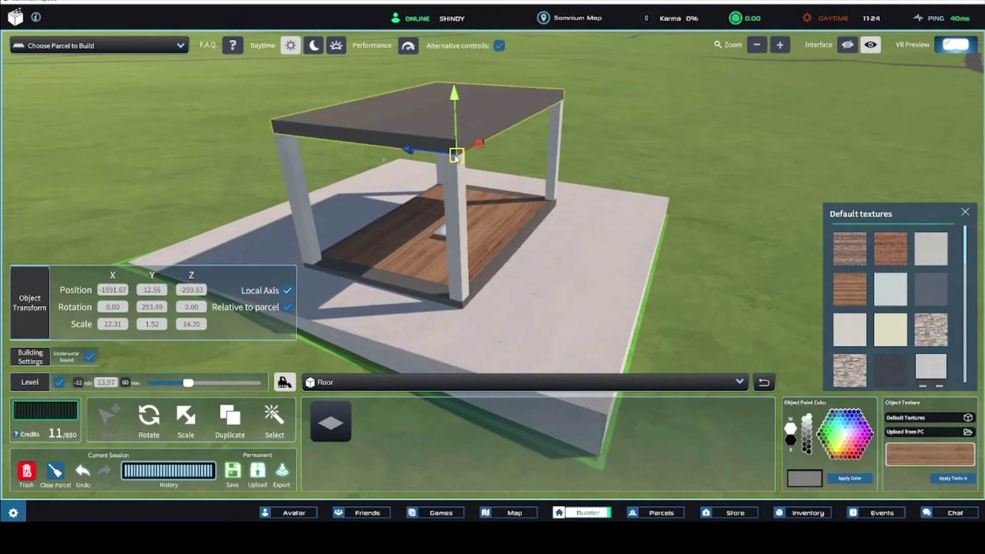
mouse_move(518, 173)
right_down()
mouse_move(476, 159)
mouse_move(488, 180)
mouse_move(509, 171)
mouse_move(508, 181)
right_up()
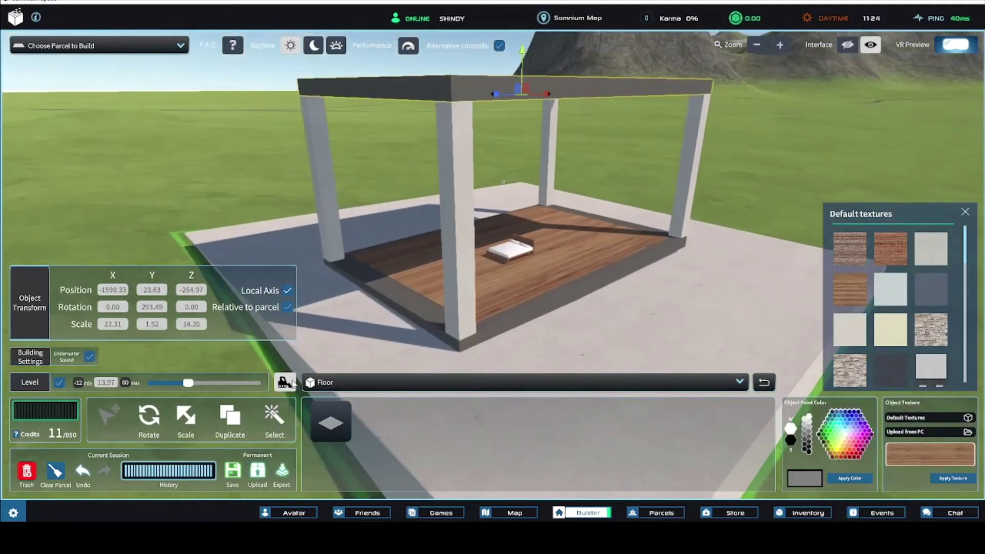
Step: Lower the building level to 10.72 and duplicate the dark base slab together with the wooden floor
click(62, 382)
drag(189, 385, 184, 384)
click(506, 236)
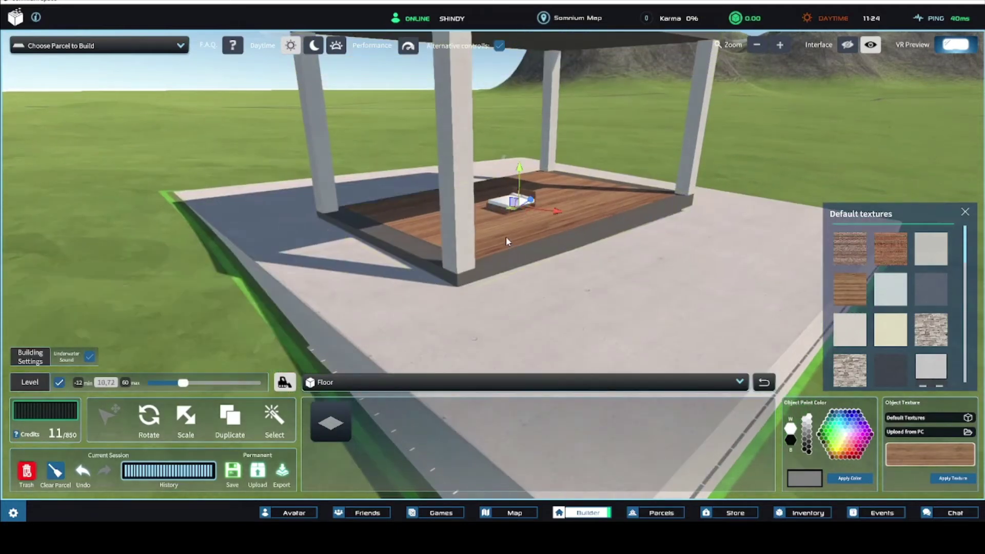
right_drag(509, 246, 506, 240)
click(503, 234)
click(553, 291)
click(543, 255)
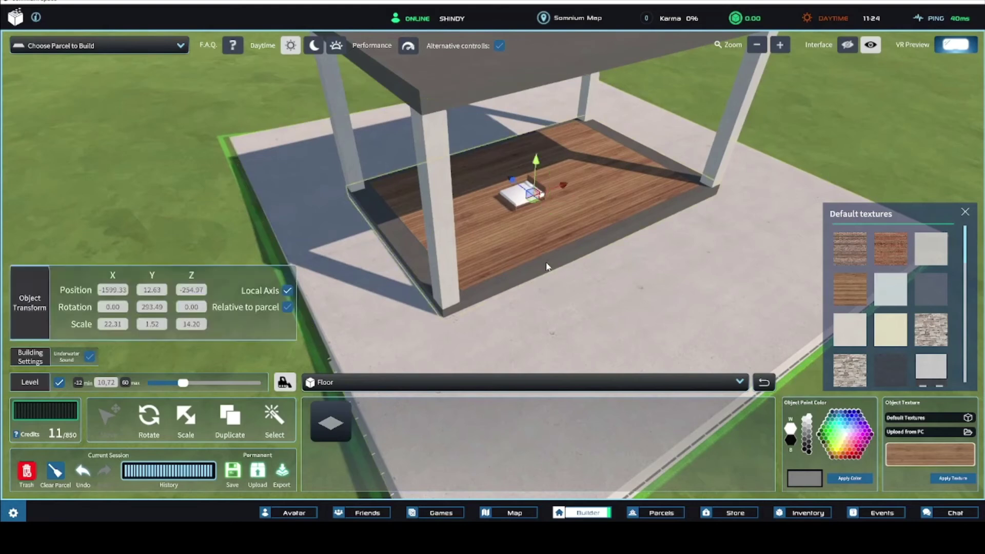
click(529, 245)
scroll(399, 311, down, 1)
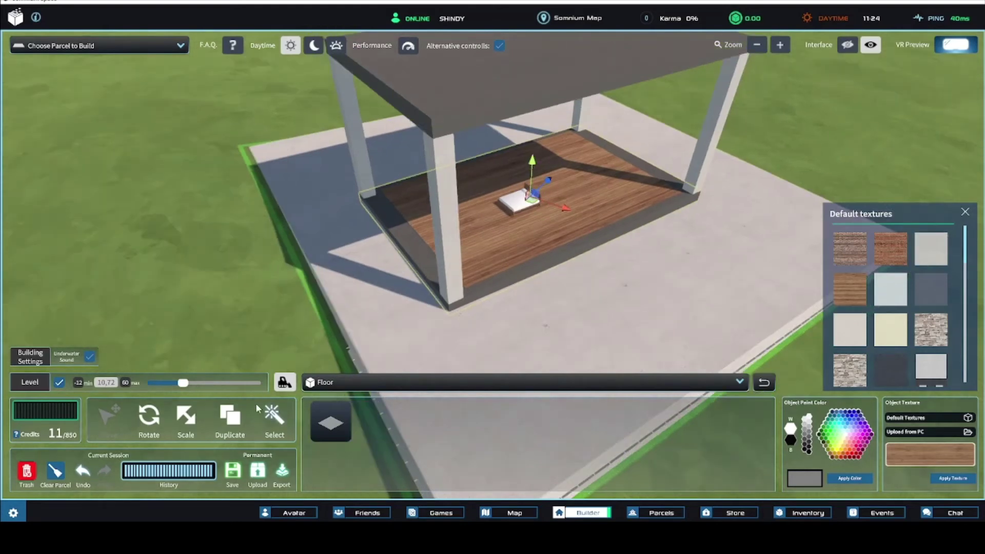
click(238, 419)
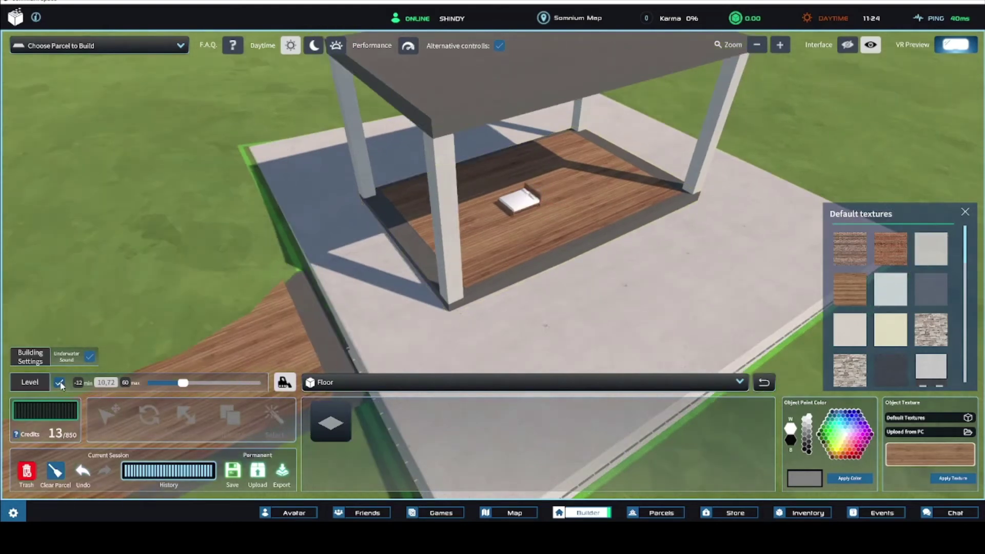
Step: Raise the building level to 15.59 and place the duplicated slab and wooden floor beside the roofed structure
drag(182, 383, 192, 385)
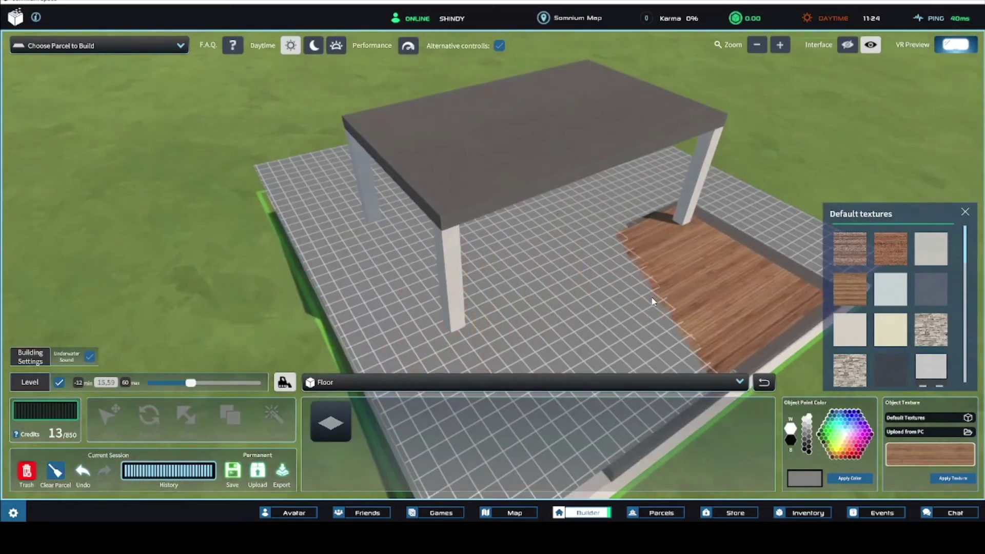
click(637, 258)
right_drag(726, 306, 742, 293)
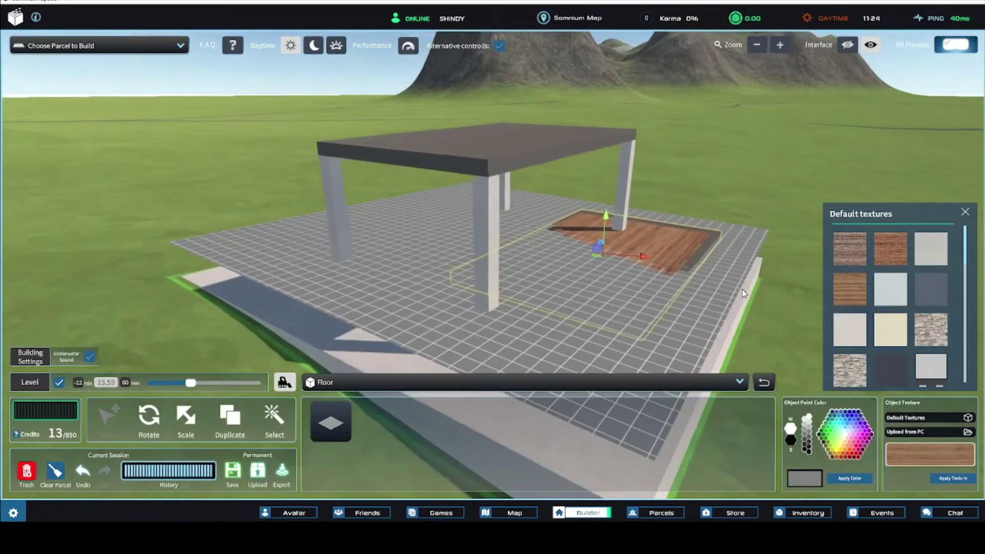
Step: Hide the level grid and vertex-snap the duplicated slab with its wooden floor to the pillars, lowered to mid-height at about Y 18.03
click(59, 383)
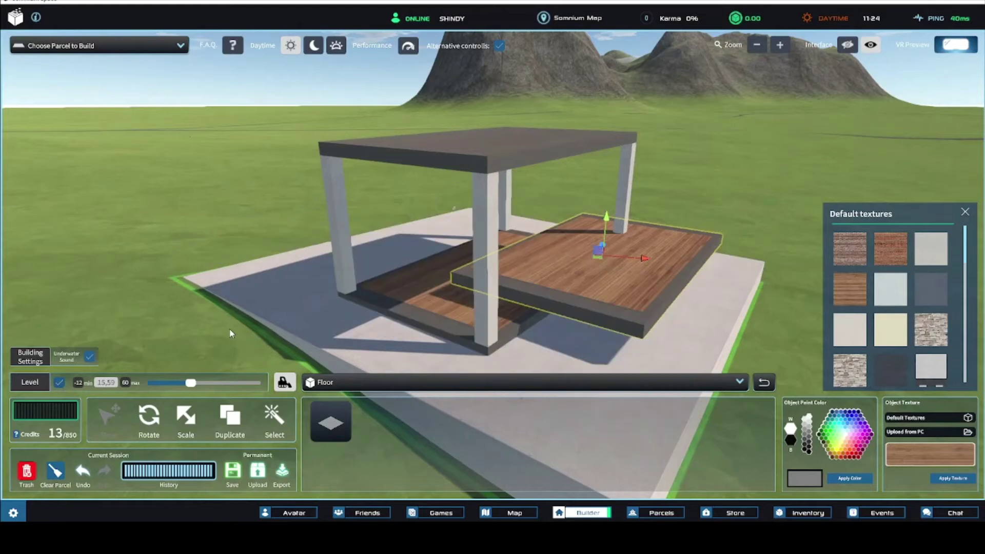
drag(617, 307, 486, 174)
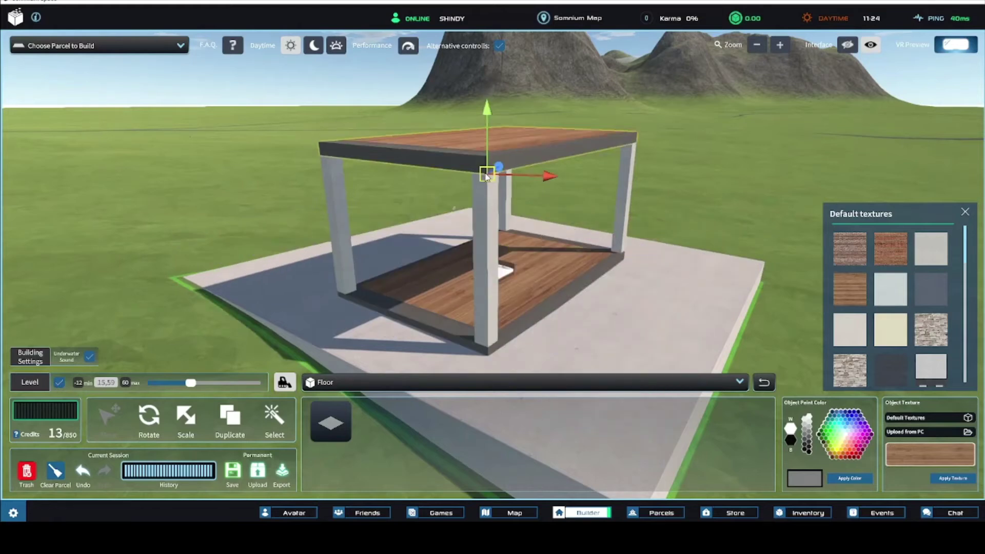
drag(500, 101, 501, 165)
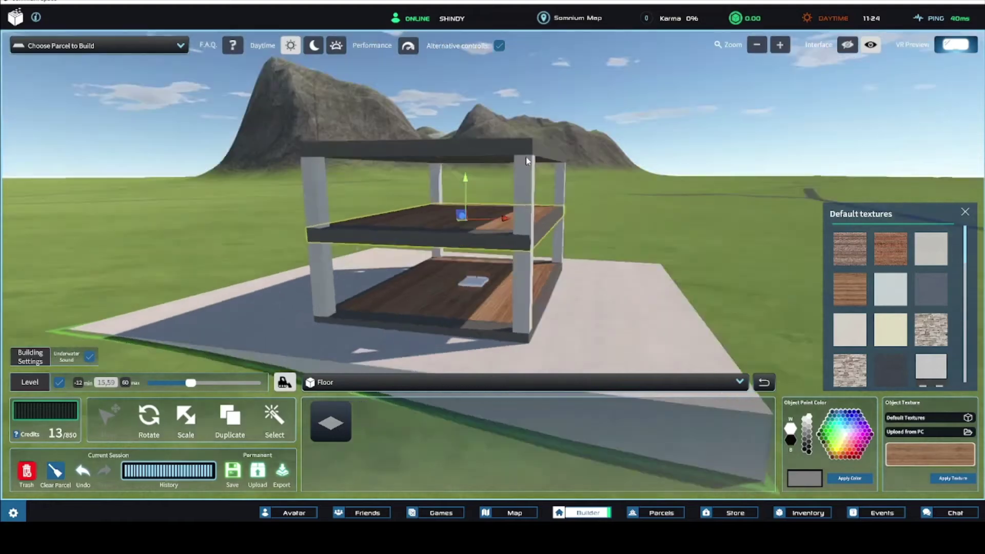
right_drag(525, 156, 508, 156)
drag(460, 186, 460, 194)
right_drag(539, 184, 490, 194)
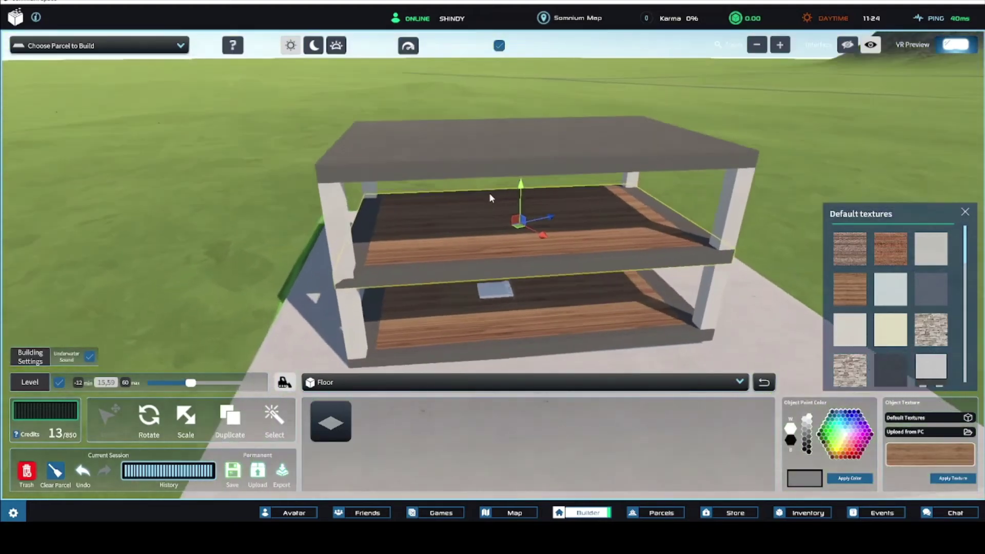
scroll(490, 194, up, 3)
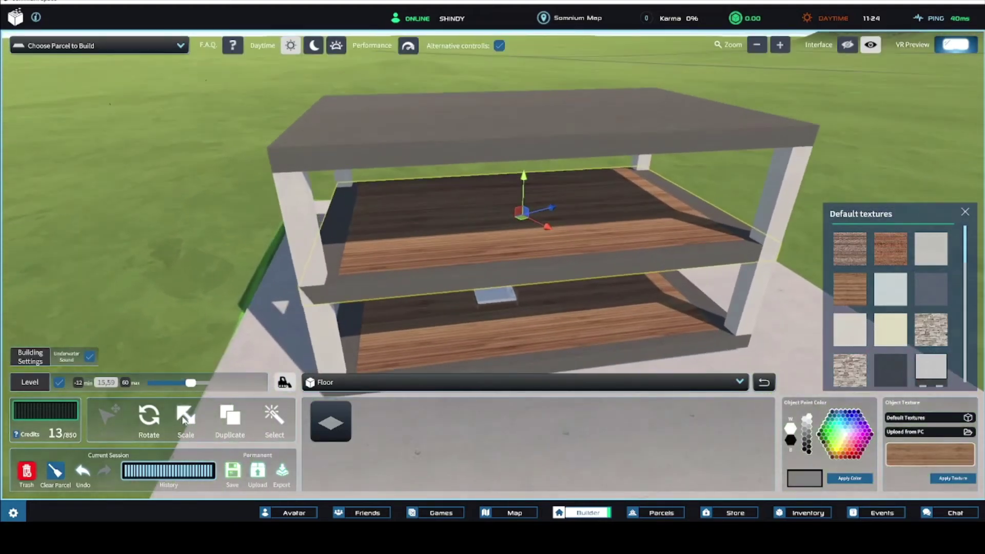
Step: Scale the mid-height slab and its wooden floor down slightly so their edges sit inside the pillars' outer faces
click(437, 290)
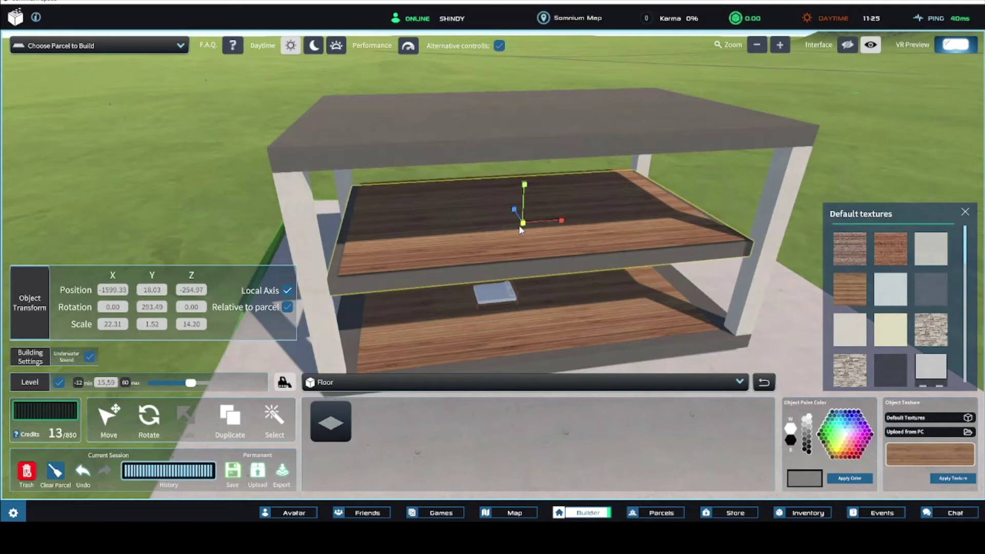
right_drag(532, 239, 605, 252)
click(785, 293)
mouse_move(785, 293)
right_down()
mouse_move(750, 300)
mouse_move(773, 293)
right_up()
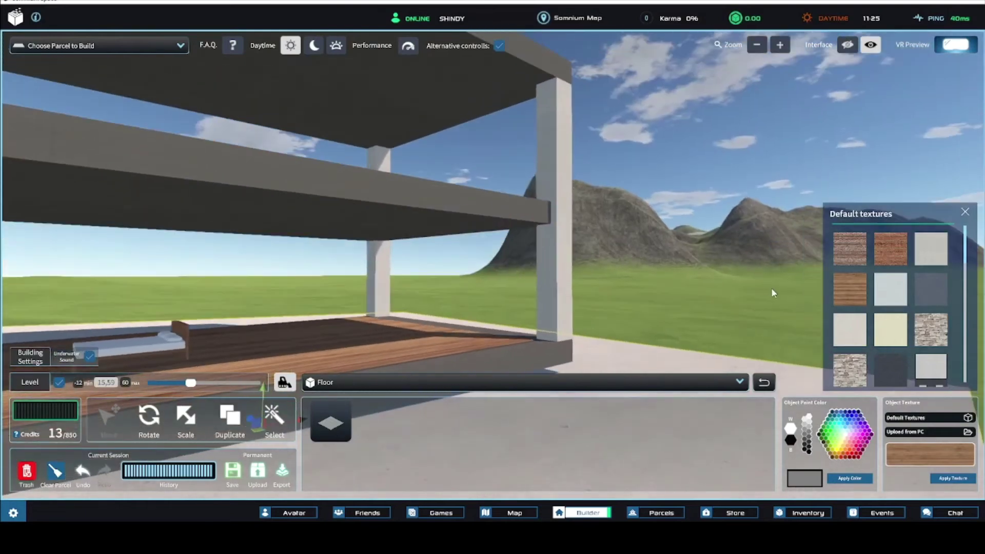
Step: Select the large light base platform under the building and scale it slightly taller
right_drag(539, 175, 662, 325)
click(566, 312)
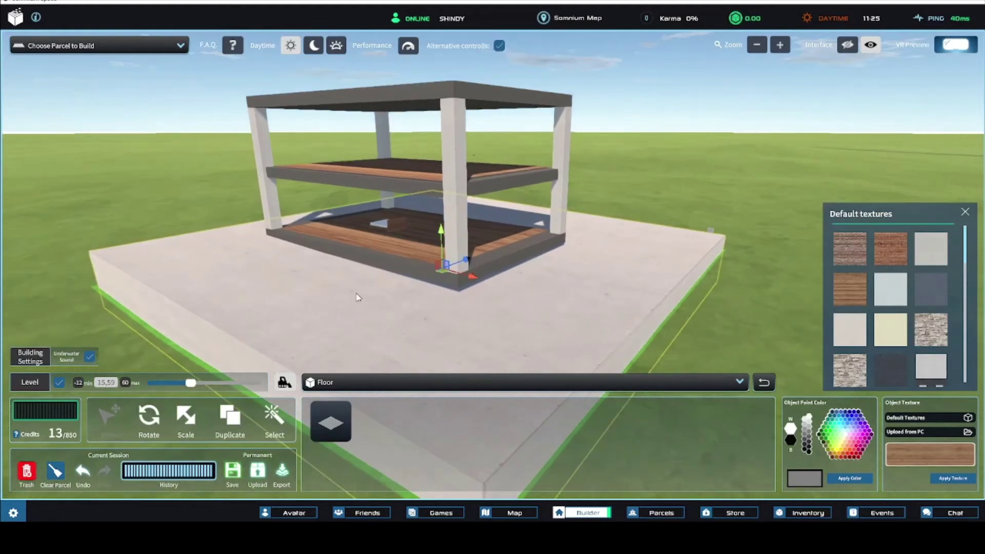
click(191, 421)
drag(440, 229, 440, 219)
key(a)
mouse_move(210, 302)
right_down()
mouse_move(277, 303)
mouse_move(283, 292)
mouse_move(225, 300)
right_up()
click(651, 183)
key(d)
right_drag(650, 183, 433, 288)
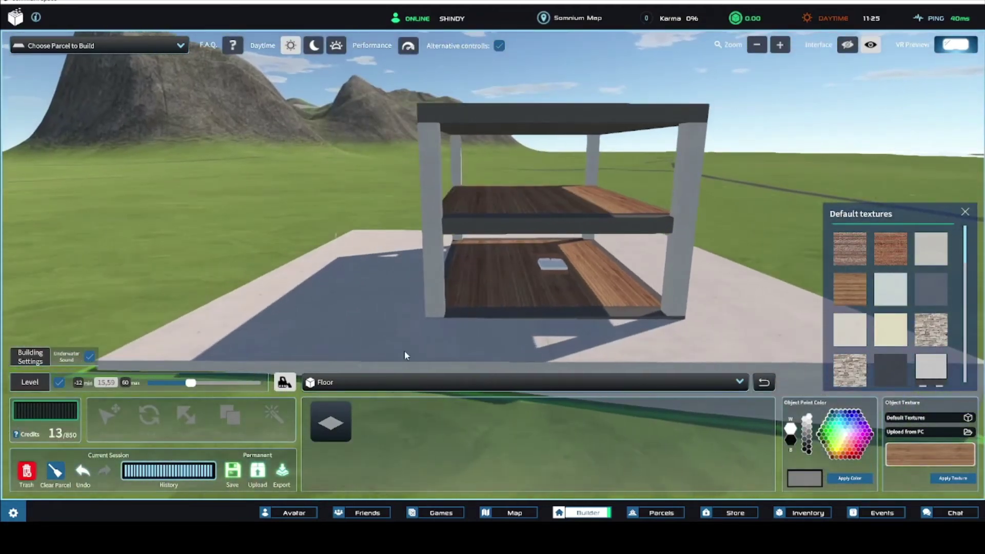
Step: Place a cube from the Shapes category on the base platform beside the building, at about X -1610.40, Y 13.24, Z -251.23
click(402, 382)
scroll(357, 343, down, 3)
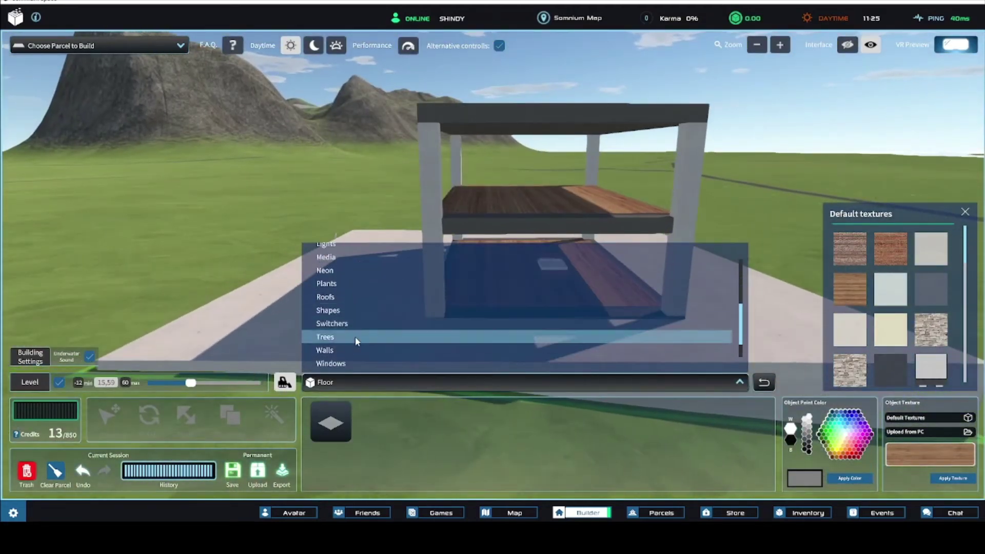
scroll(350, 335, up, 3)
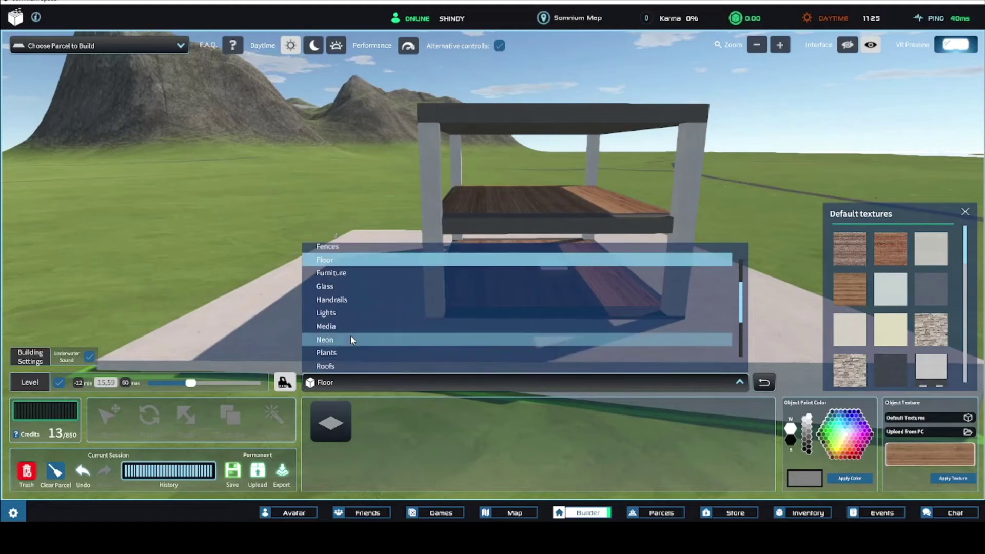
scroll(350, 335, down, 3)
click(348, 336)
click(469, 421)
click(368, 348)
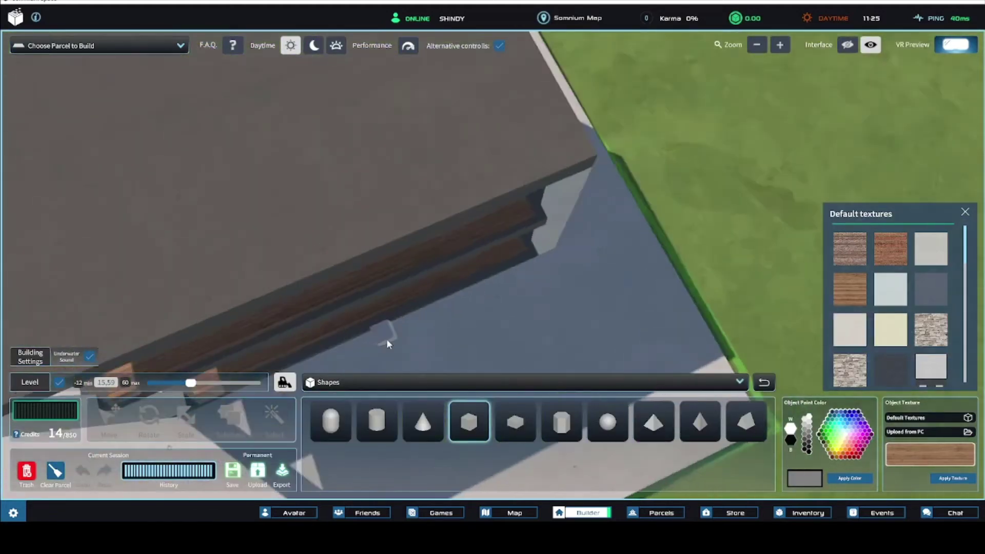
click(375, 326)
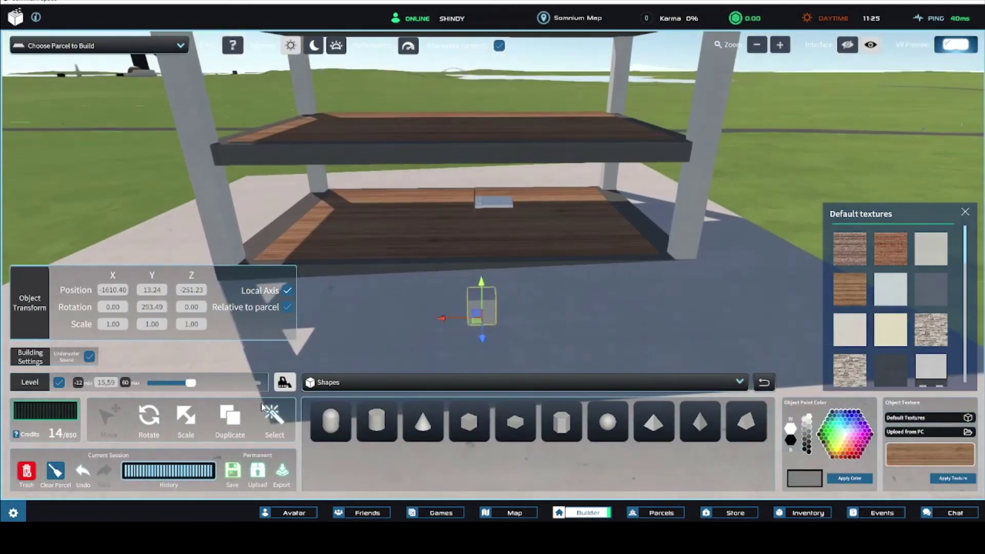
Step: Scale the cube beside the building to about X 3.39, Y 2.55, Z 2.55
click(424, 323)
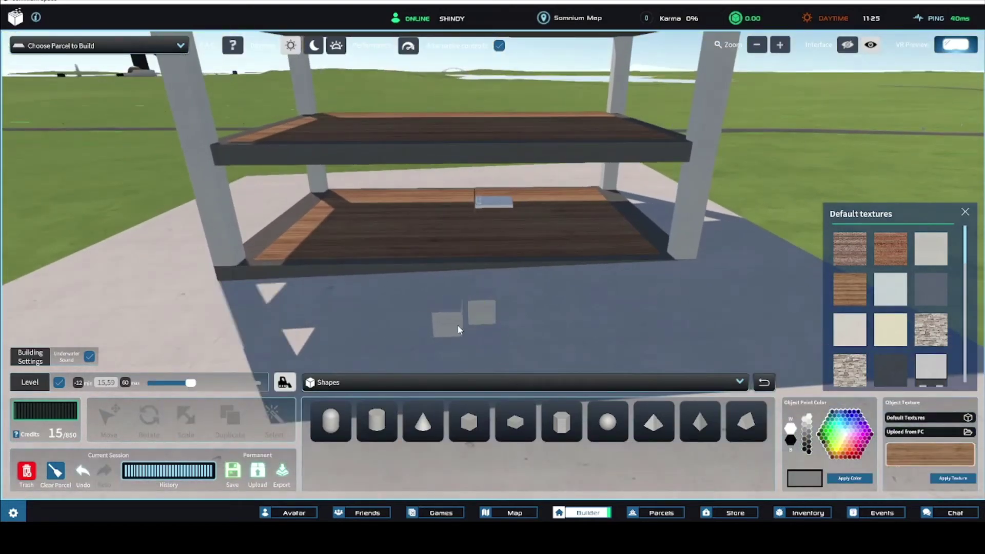
key(ctrl+z)
click(482, 310)
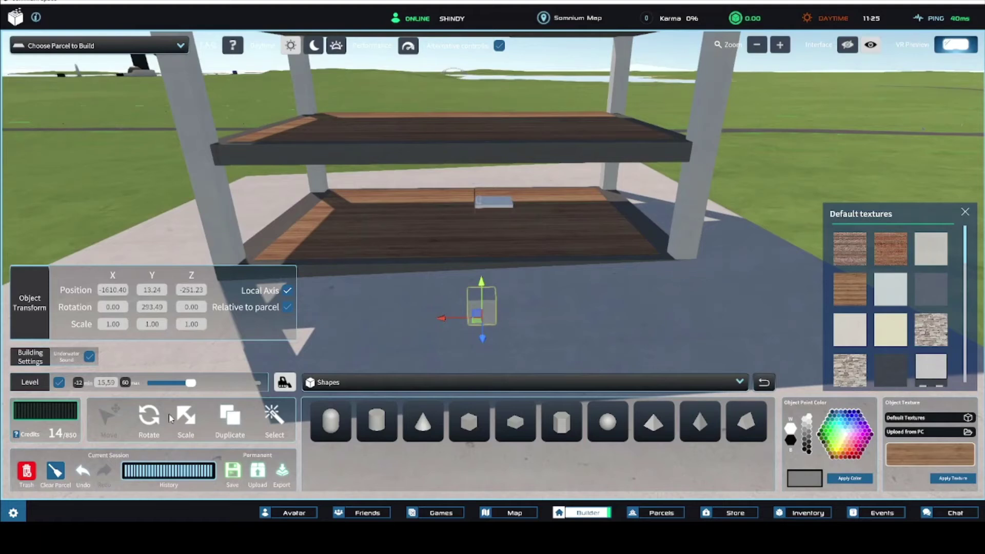
drag(410, 321, 282, 320)
right_drag(525, 297, 512, 321)
drag(509, 320, 522, 294)
drag(470, 313, 532, 277)
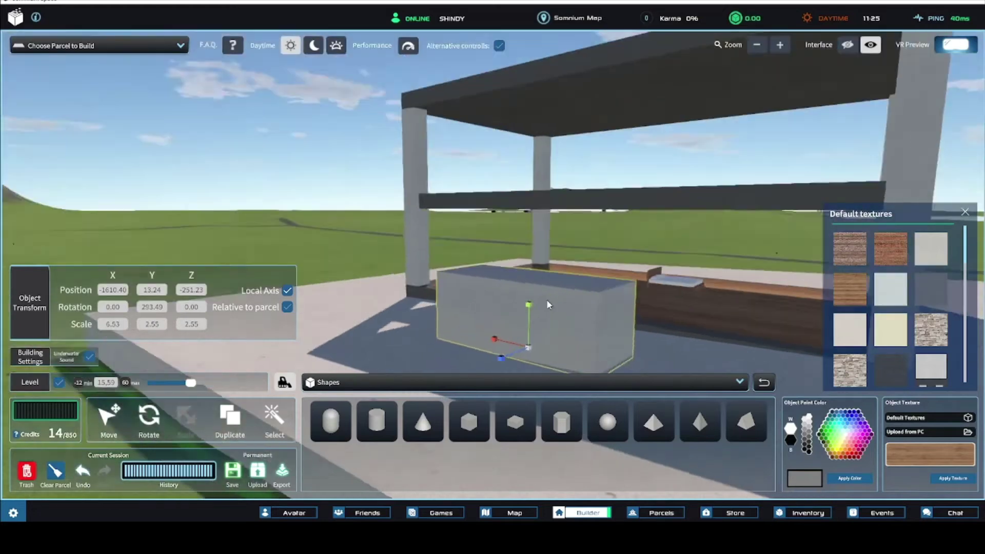
right_drag(547, 301, 590, 310)
drag(448, 311, 472, 309)
mouse_move(562, 320)
right_down()
mouse_move(551, 320)
mouse_move(575, 318)
mouse_move(571, 311)
right_up()
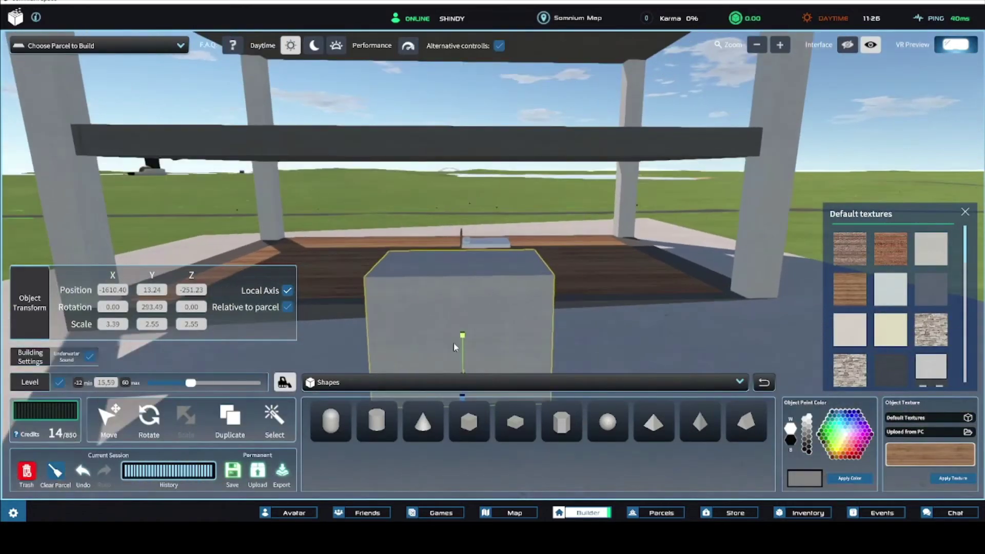
Step: Place the dark-framed arched double door from the Doors category beside the cube, at about X -1608.35, Y 13.21, Z -252.34
key(s)
click(353, 383)
scroll(338, 280, up, 5)
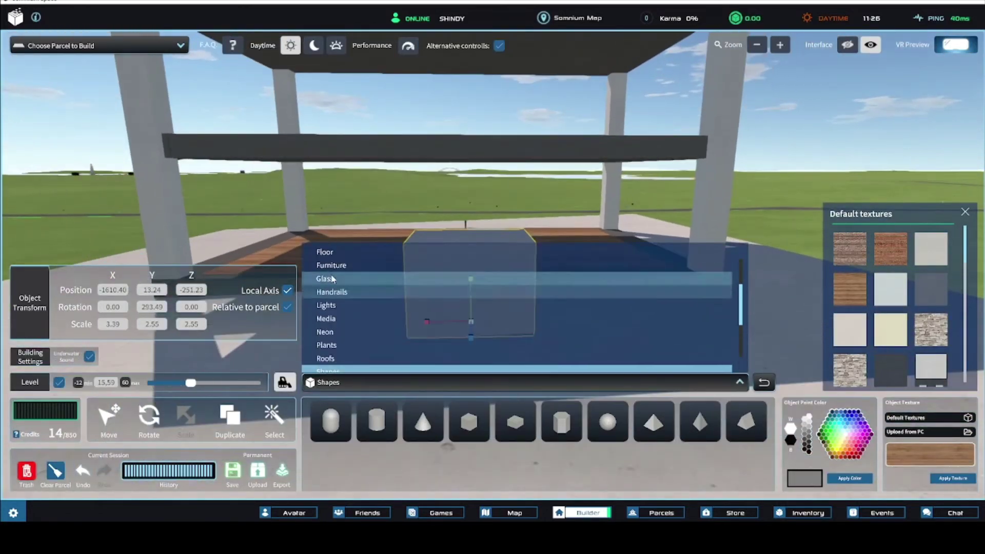
scroll(348, 322, down, 3)
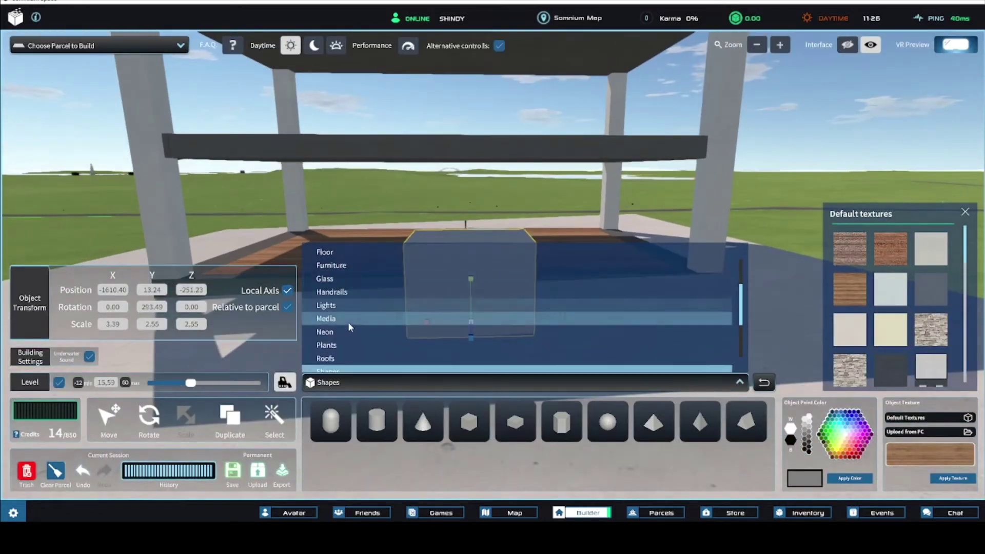
scroll(347, 322, up, 3)
click(347, 273)
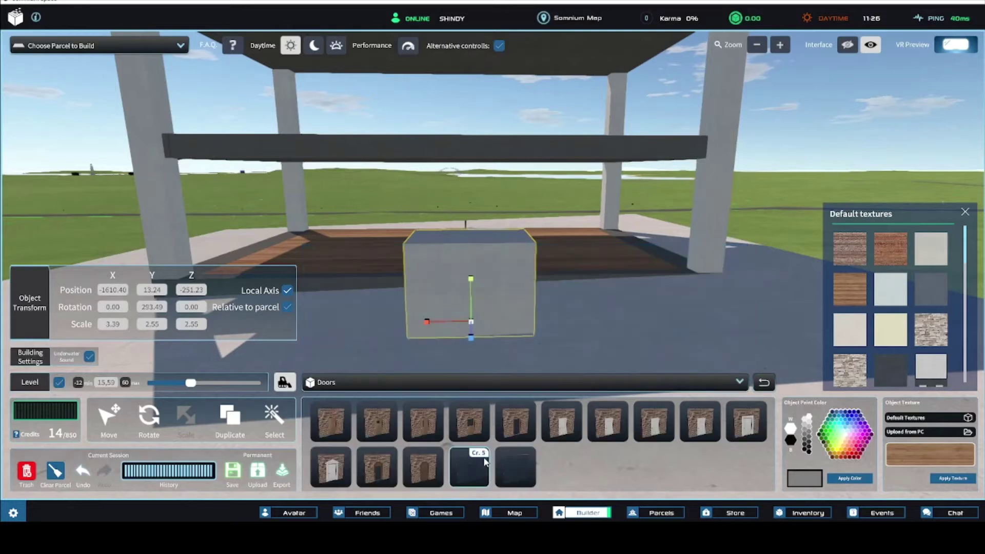
click(516, 467)
right_drag(473, 340, 422, 325)
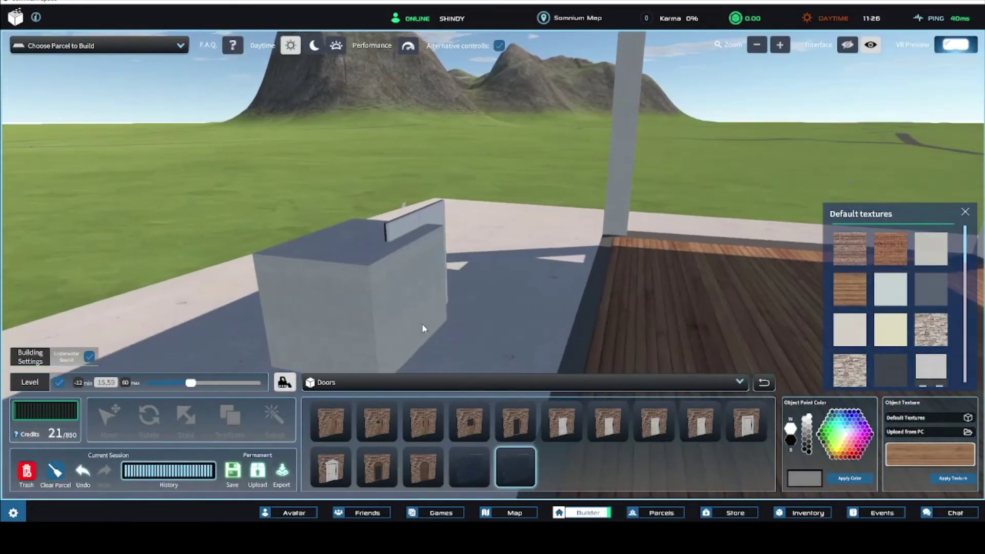
scroll(422, 325, down, 5)
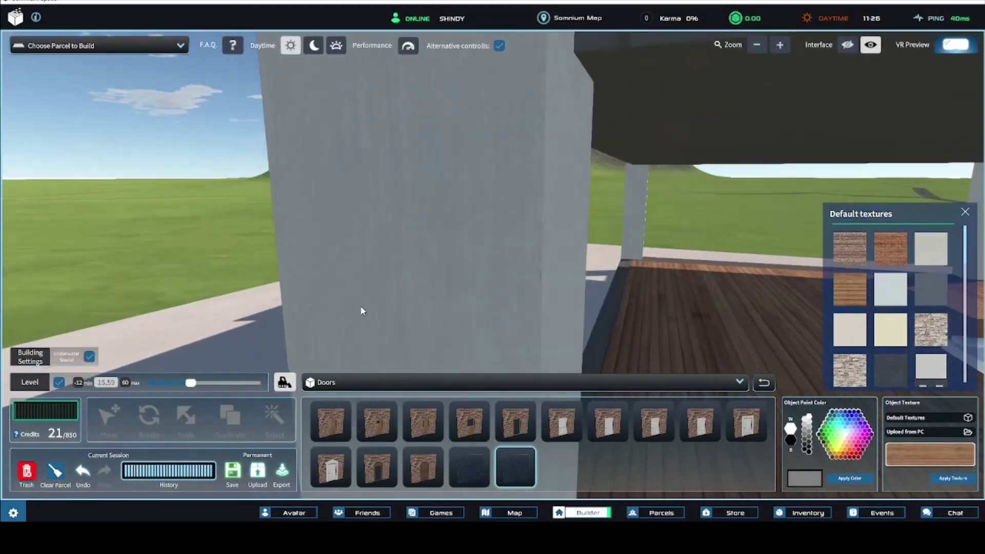
scroll(360, 310, down, 6)
click(362, 321)
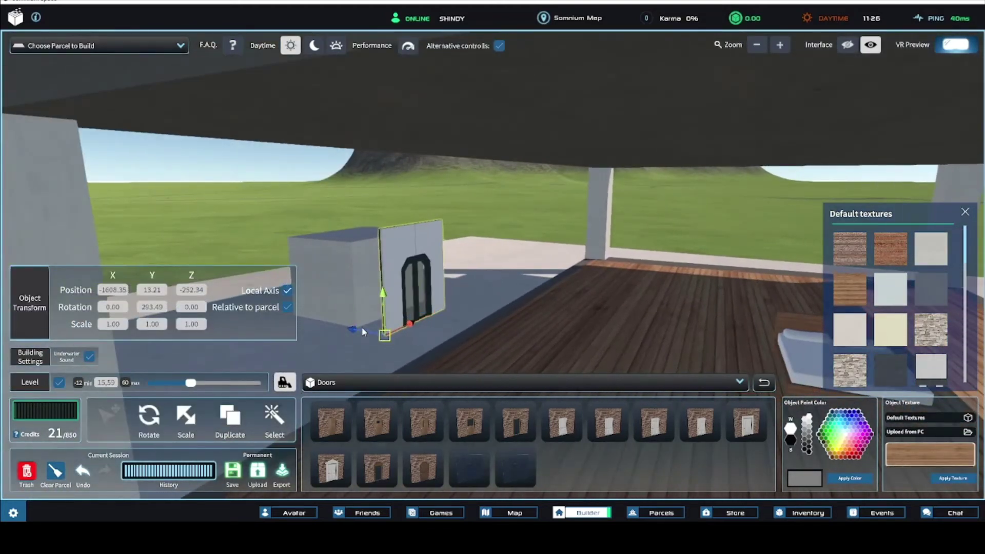
Step: Align the door against the cube's building-facing side, at about X -1609.22, Y 13.24, Z -251.70
scroll(363, 324, up, 5)
mouse_move(365, 325)
right_down()
mouse_move(375, 328)
mouse_move(347, 330)
mouse_move(359, 334)
right_up()
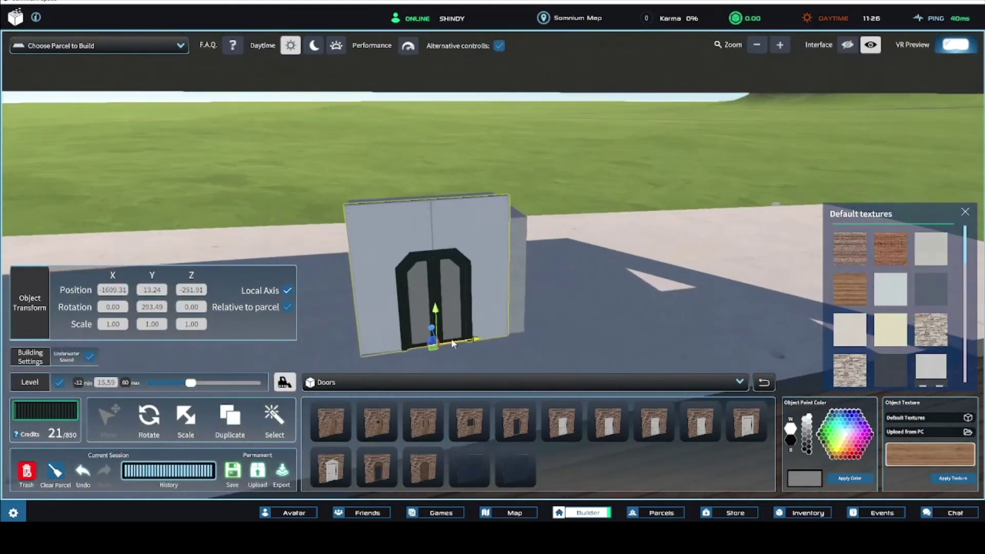
drag(476, 343, 487, 339)
right_drag(485, 336, 635, 343)
middle_drag(588, 343, 478, 318)
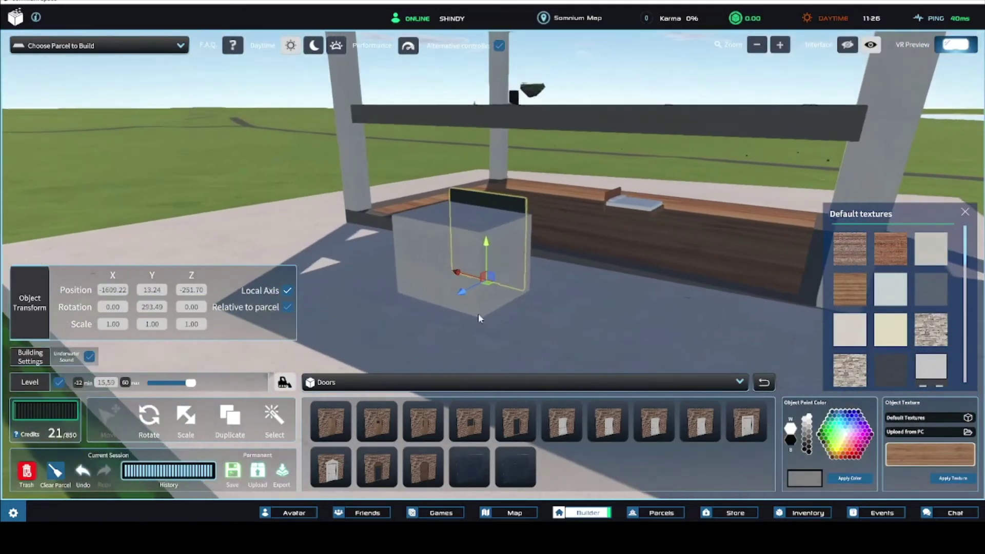
Step: Select the cube together with the door and vertex-snap them to a corner pillar's foot, placing the cube at about X -1603.23, Y 13.53, Z -242.79
click(472, 303)
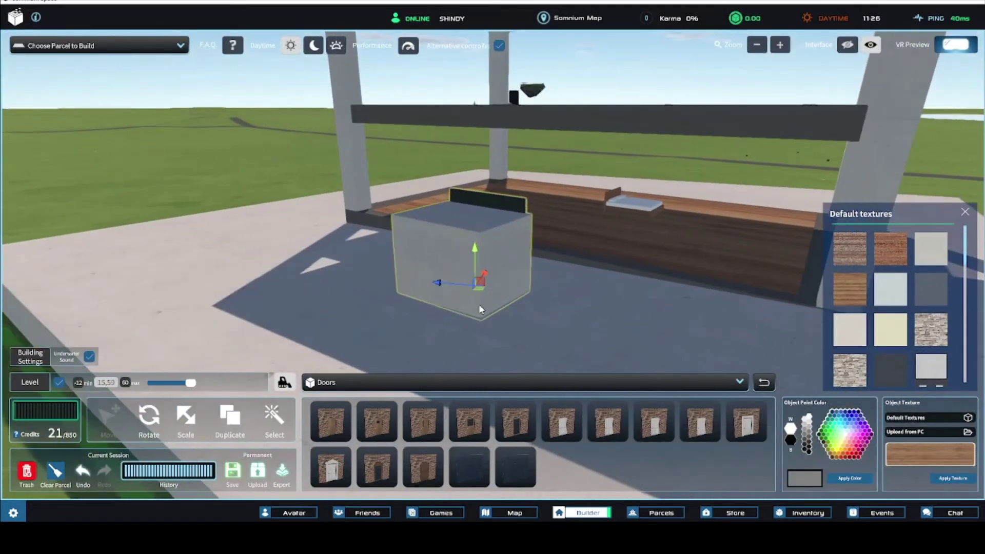
middle_drag(598, 263, 598, 283)
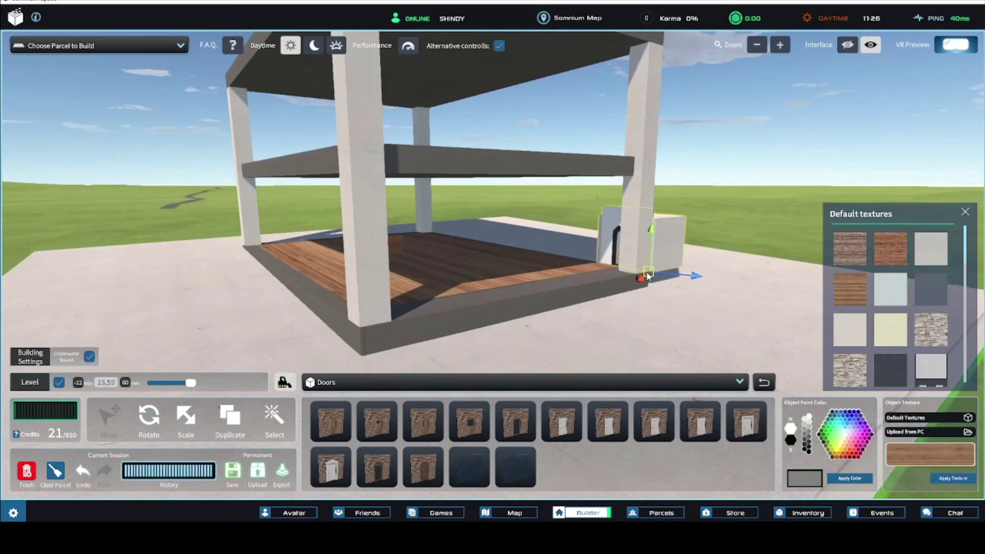
middle_drag(648, 276, 516, 316)
click(555, 294)
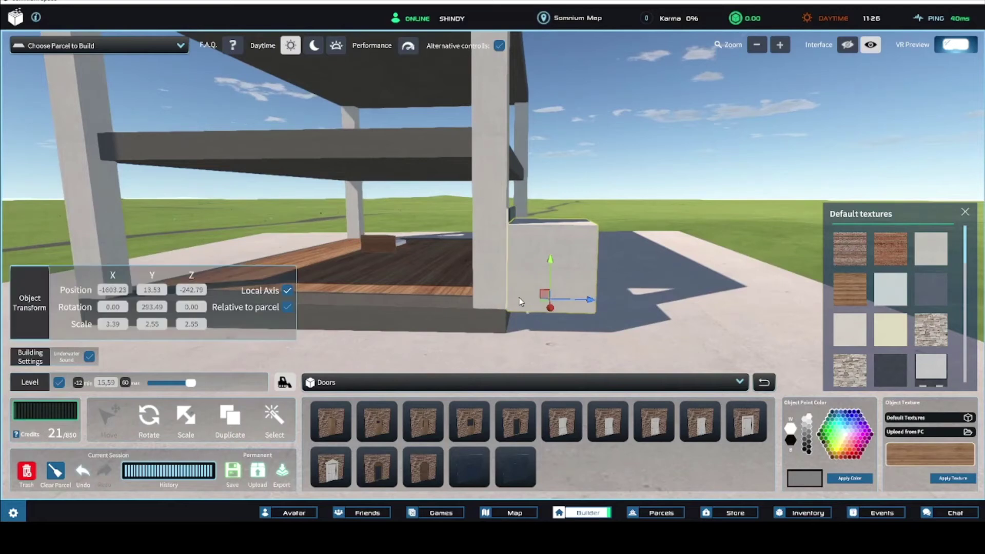
drag(561, 301, 397, 295)
middle_drag(398, 295, 456, 295)
key(ctrl+z)
Step: Move the cube and door together along the lower floor to mid-edge, placing the cube at about X -1604.04, Y 13.53, Z -252.91
click(544, 200)
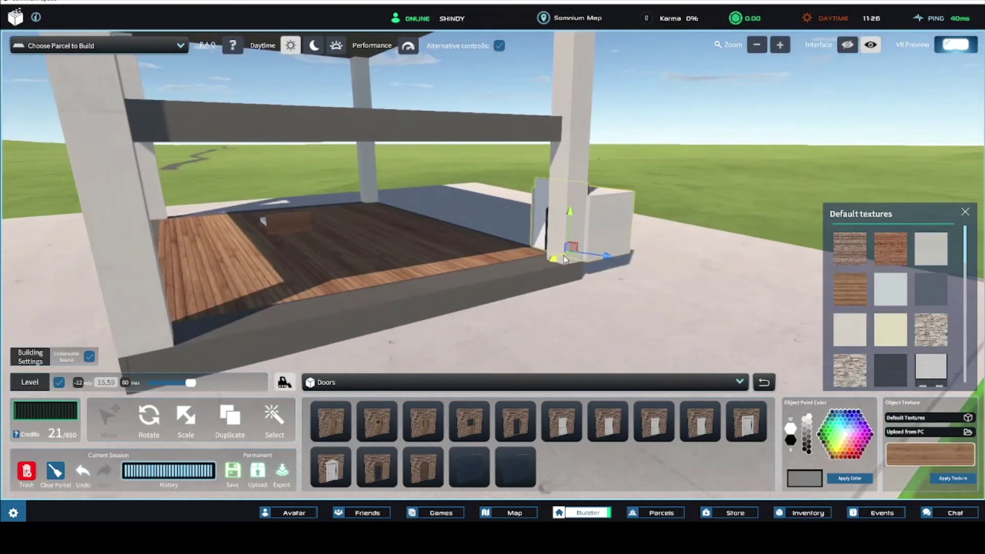
drag(563, 260, 386, 287)
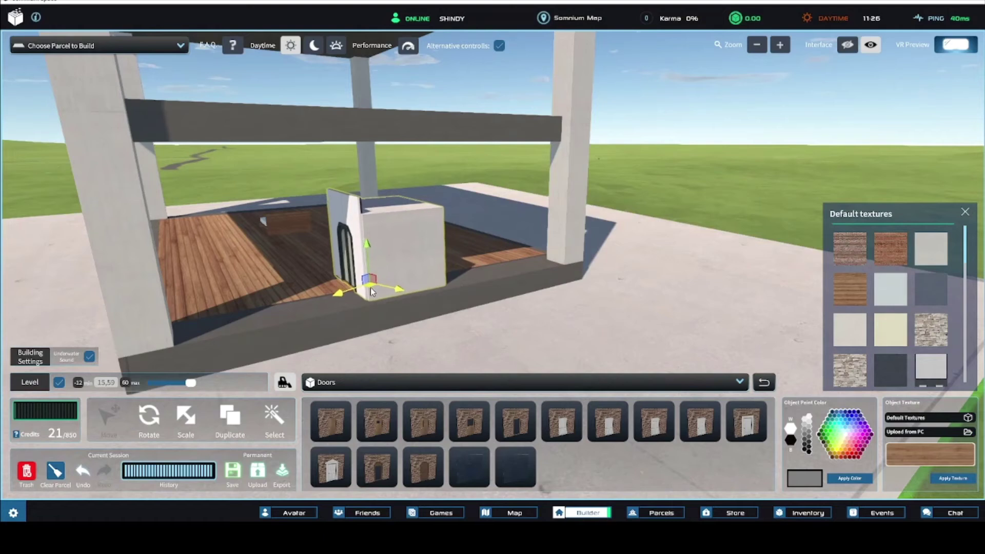
middle_drag(442, 299, 501, 299)
drag(511, 293, 270, 244)
middle_drag(423, 255, 343, 268)
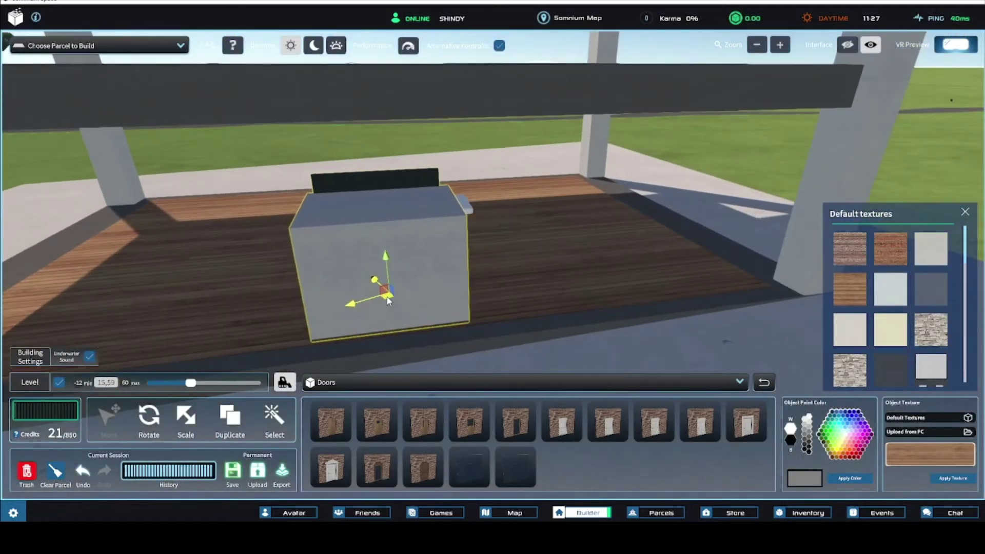
click(445, 345)
scroll(445, 343, down, 5)
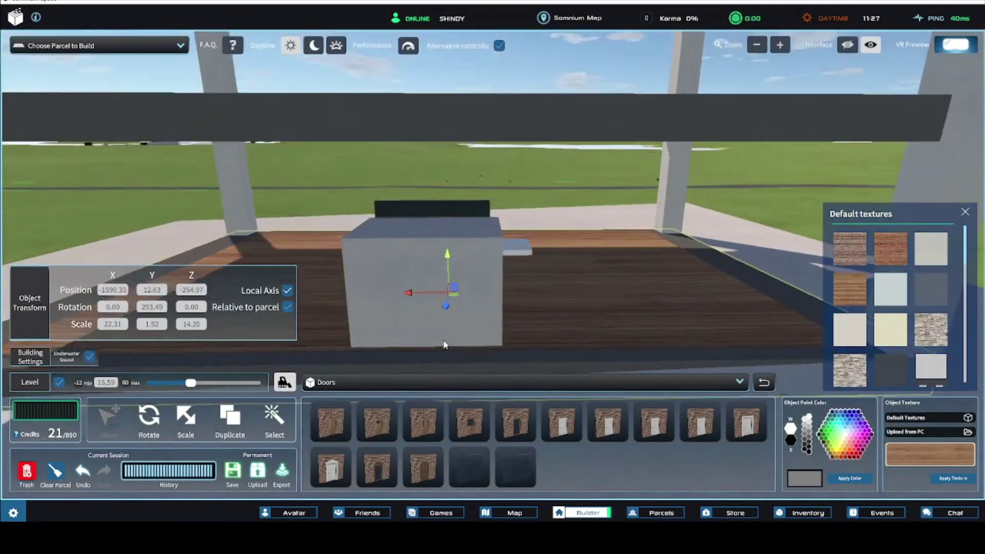
scroll(445, 337, up, 2)
Step: Stretch the cube upward through the upper floor towards the roof slab, forming a tall shaft
click(410, 235)
middle_drag(411, 236, 424, 240)
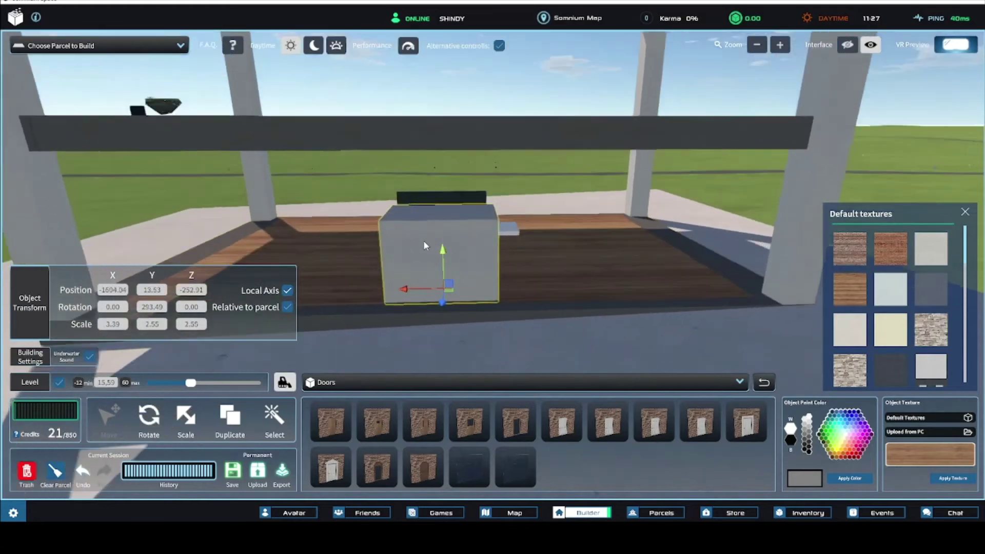
scroll(423, 240, down, 2)
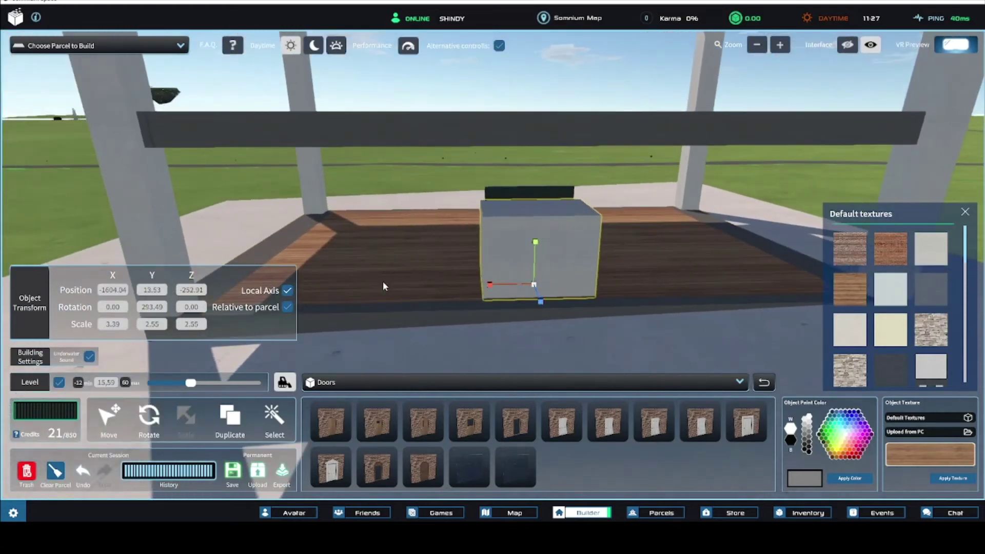
middle_drag(533, 239, 527, 199)
drag(521, 137, 521, 135)
middle_drag(520, 115, 393, 203)
scroll(518, 131, down, 5)
drag(401, 215, 406, 206)
Step: Select the spare arched door standing beside the building and vertex-snap it to the shaft's rooftop section, at about X -1602.75, Y 27.64, Z -253.26
middle_drag(405, 206, 508, 337)
scroll(507, 336, up, 3)
click(490, 317)
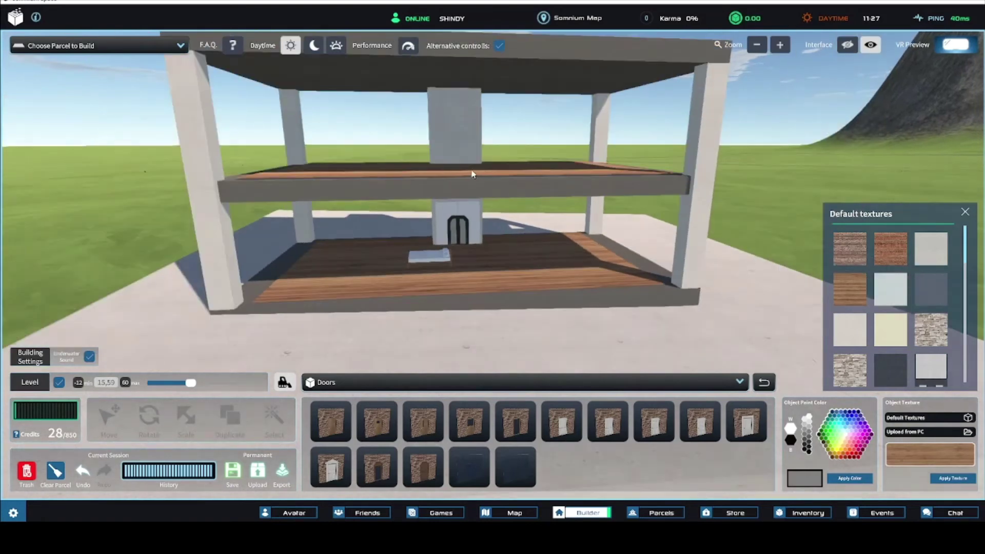
scroll(472, 171, down, 5)
middle_drag(471, 171, 444, 188)
scroll(449, 173, up, 4)
key(w)
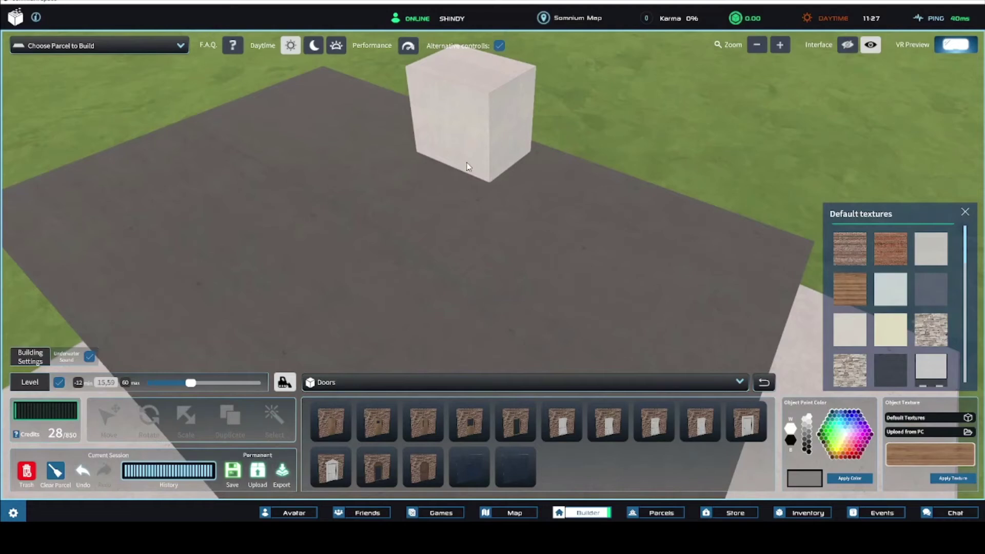
middle_drag(509, 109, 482, 127)
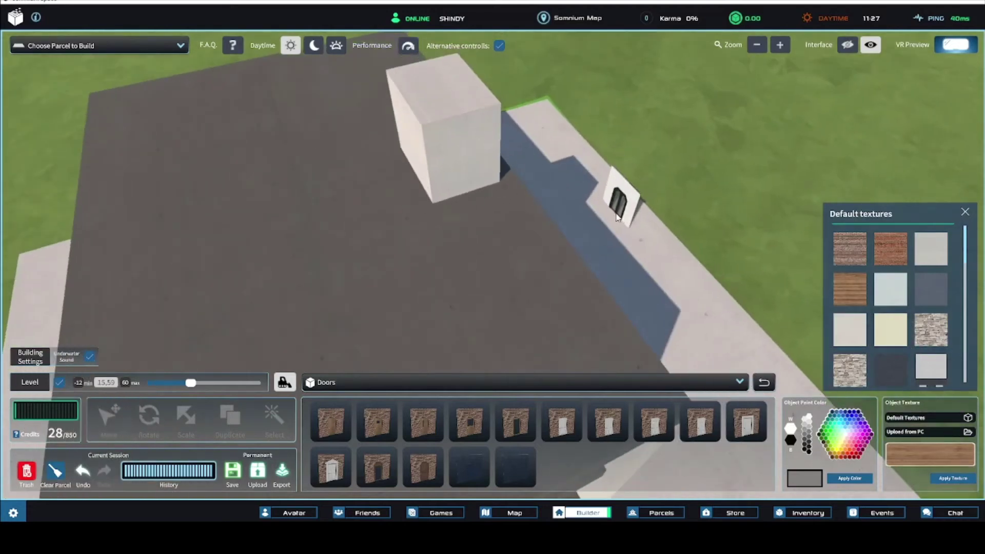
click(617, 216)
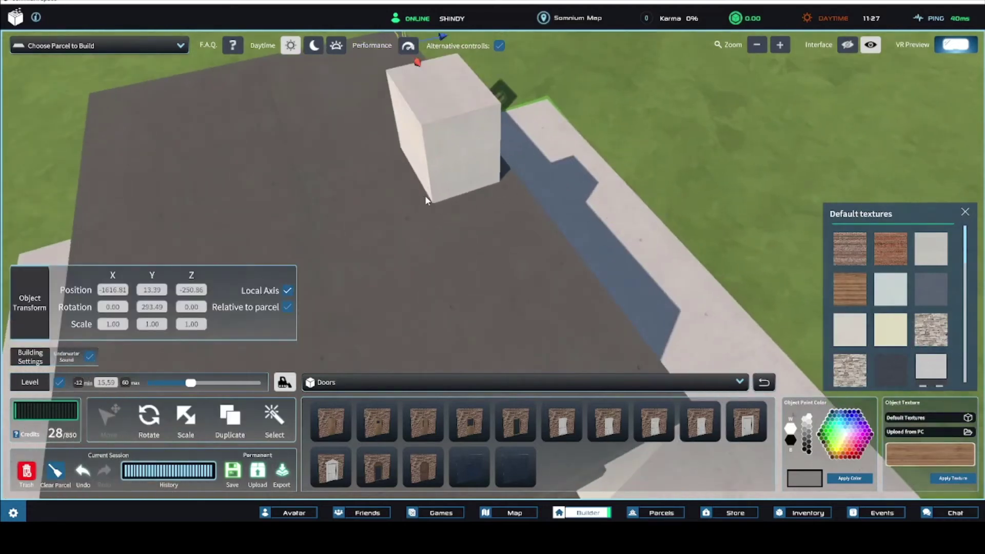
middle_drag(424, 129, 433, 146)
scroll(476, 113, up, 4)
scroll(434, 146, up, 3)
scroll(433, 146, down, 2)
key(v)
drag(407, 216, 396, 223)
Step: Lower the door along its vertical axis to about Y 24.54 so it stands on the roof slab against the shaft
middle_drag(396, 223, 415, 229)
scroll(306, 175, down, 5)
middle_drag(324, 172, 568, 122)
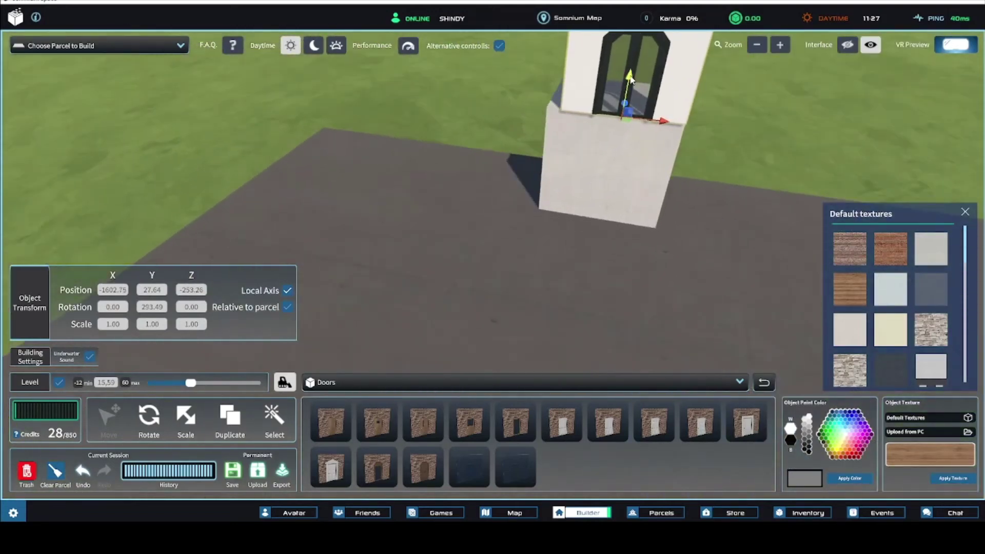
drag(631, 77, 610, 196)
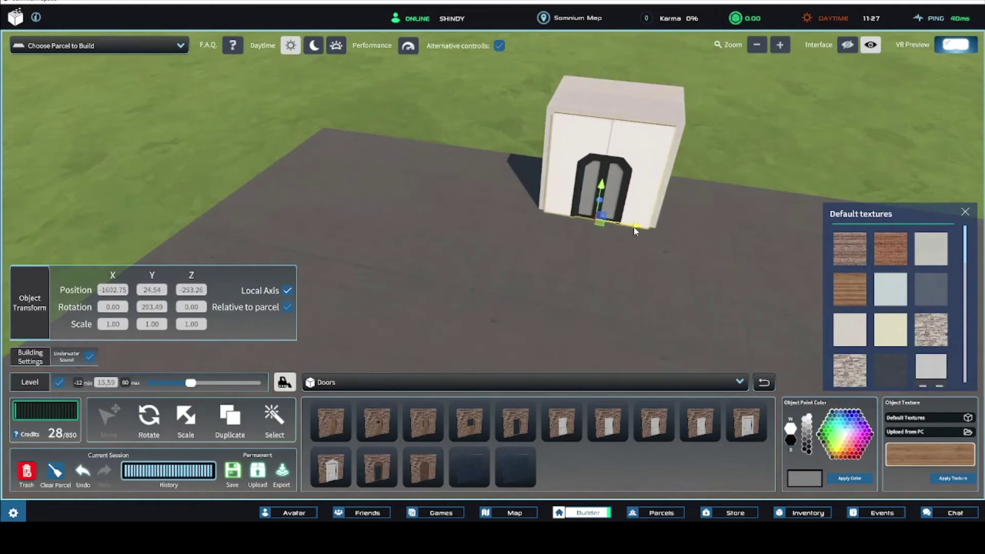
Step: Choose the wooden railing with black vertical bars from the Fences category
scroll(670, 209, down, 5)
mouse_move(641, 226)
middle_down()
mouse_move(652, 203)
mouse_move(641, 219)
mouse_move(569, 229)
mouse_move(630, 224)
middle_up()
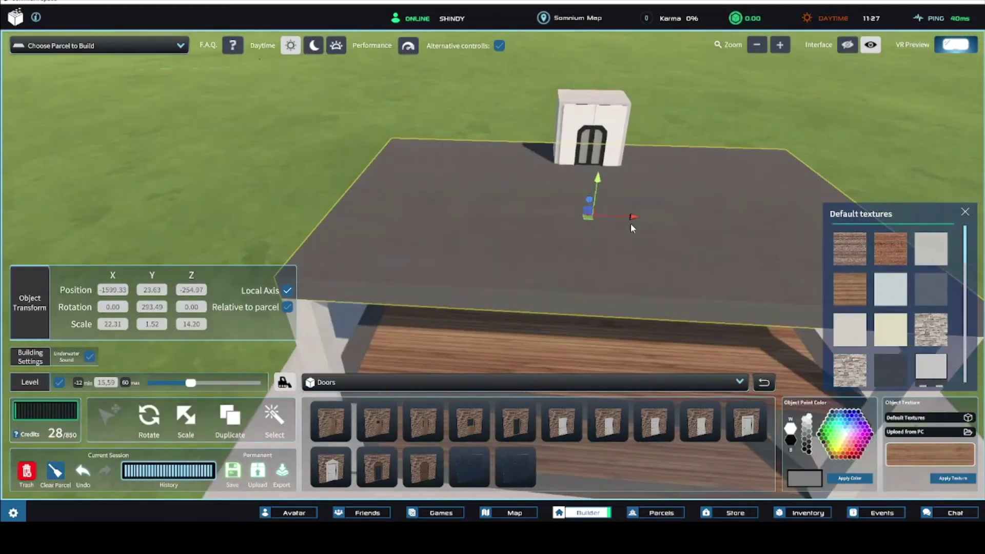
click(389, 381)
scroll(347, 288, up, 3)
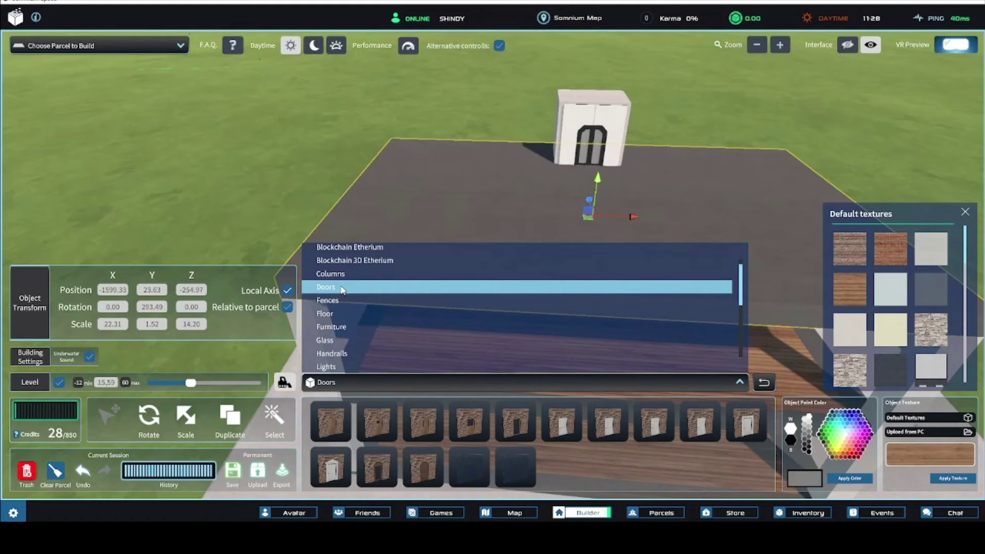
scroll(344, 349, down, 2)
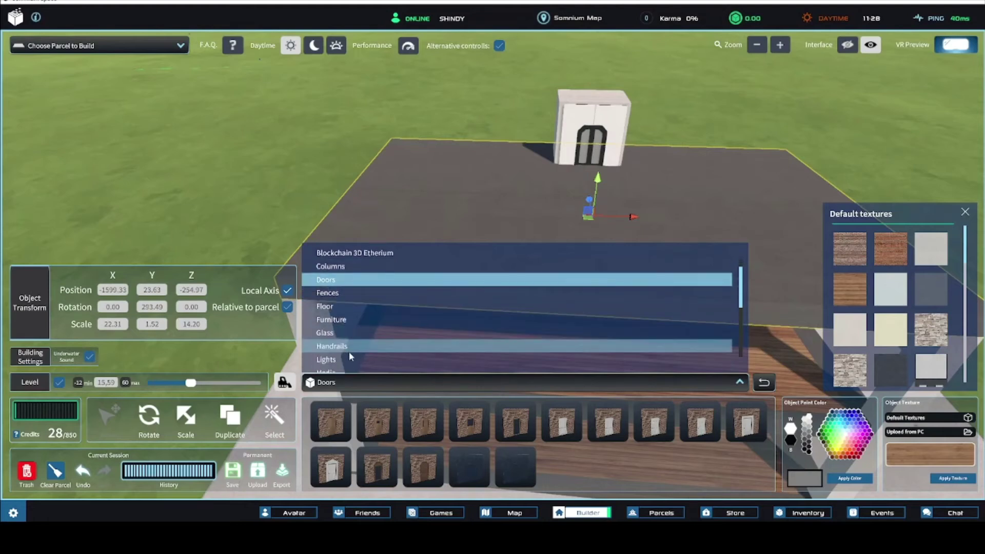
click(346, 291)
click(420, 465)
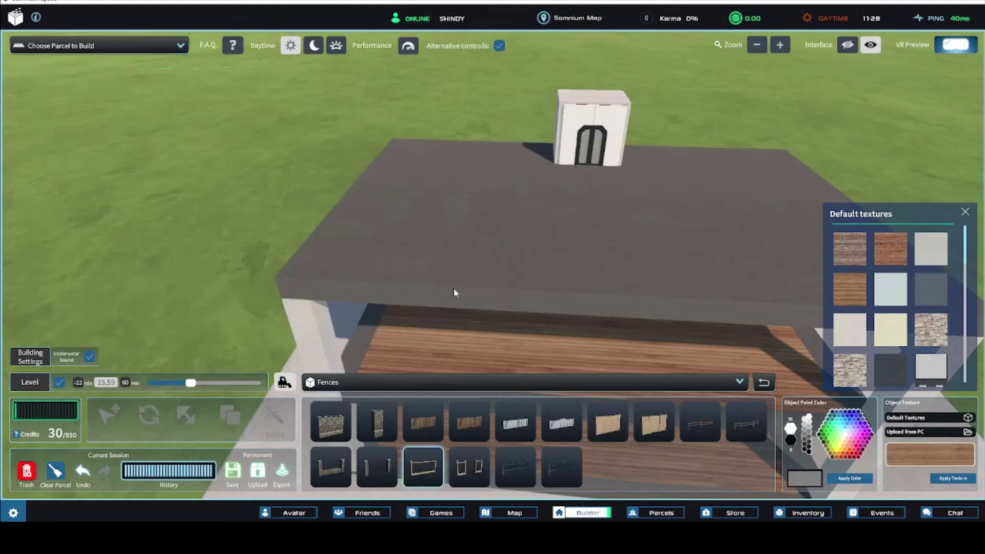
Step: Enable the building level grid and raise it above the roof slab to level 27.94
key(s)
click(60, 383)
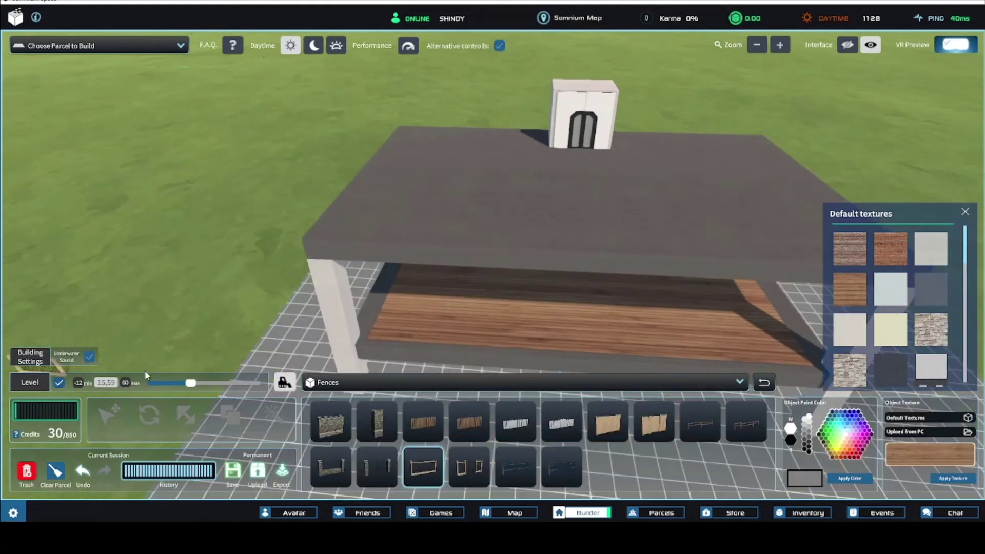
drag(195, 386, 214, 386)
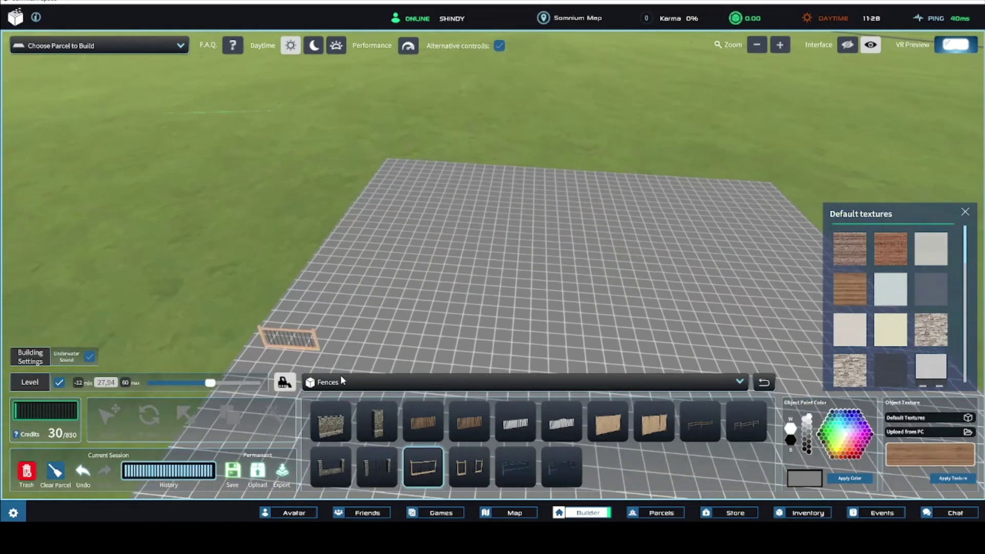
Step: Place separate wooden railing segments on the raised level grid, forming a loose row
click(441, 314)
right_drag(464, 326, 428, 356)
click(426, 468)
click(454, 320)
right_drag(453, 320, 486, 278)
Step: Vertex-snap the railing segments end to end into a straight row of three, placing one end segment at about X -1594.96, Y 27.92, Z -251.83
click(534, 288)
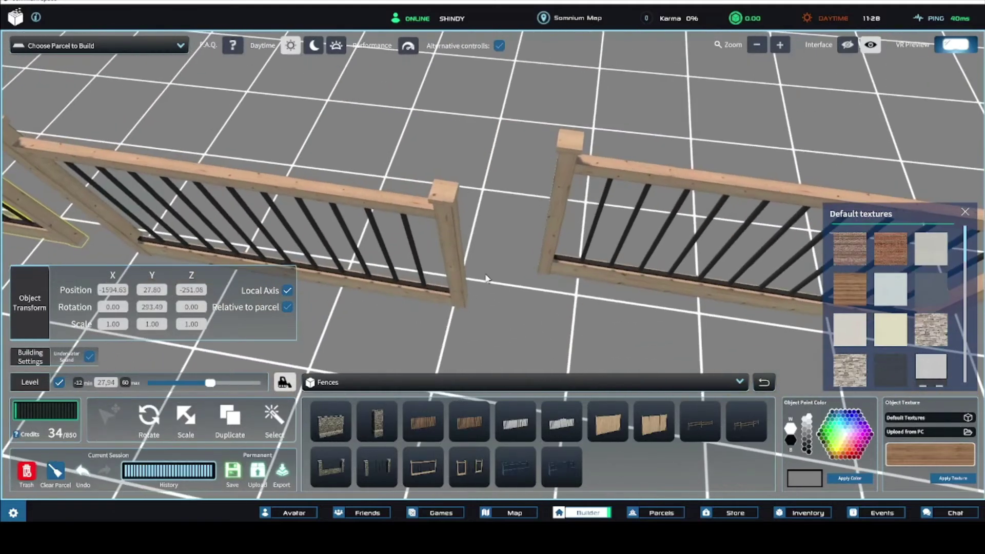
drag(540, 271, 458, 309)
right_drag(456, 307, 422, 290)
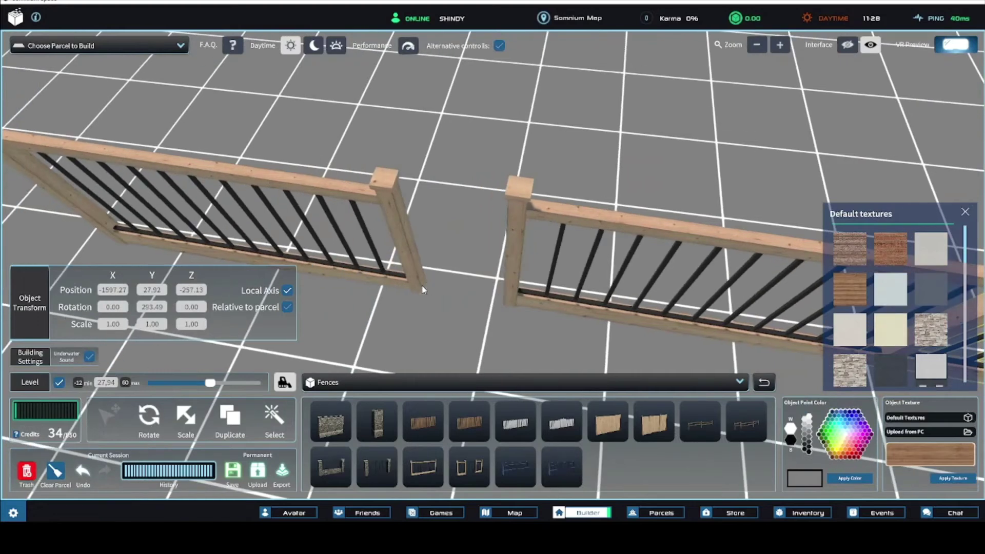
drag(418, 296, 515, 306)
scroll(516, 306, down, 5)
right_drag(527, 283, 415, 268)
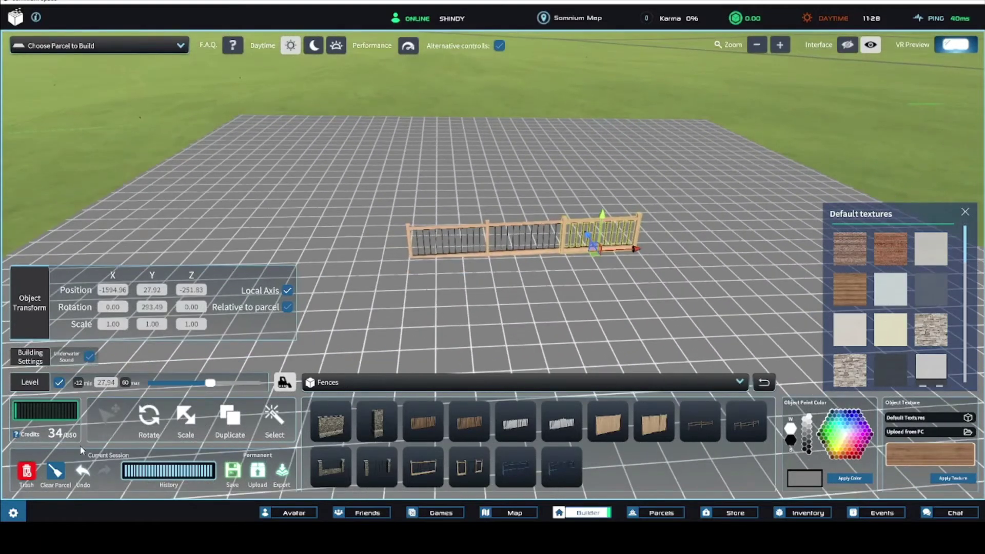
Step: Hide the level grid to check the railing row against the roof slab and shaft, and show the grid again
click(59, 382)
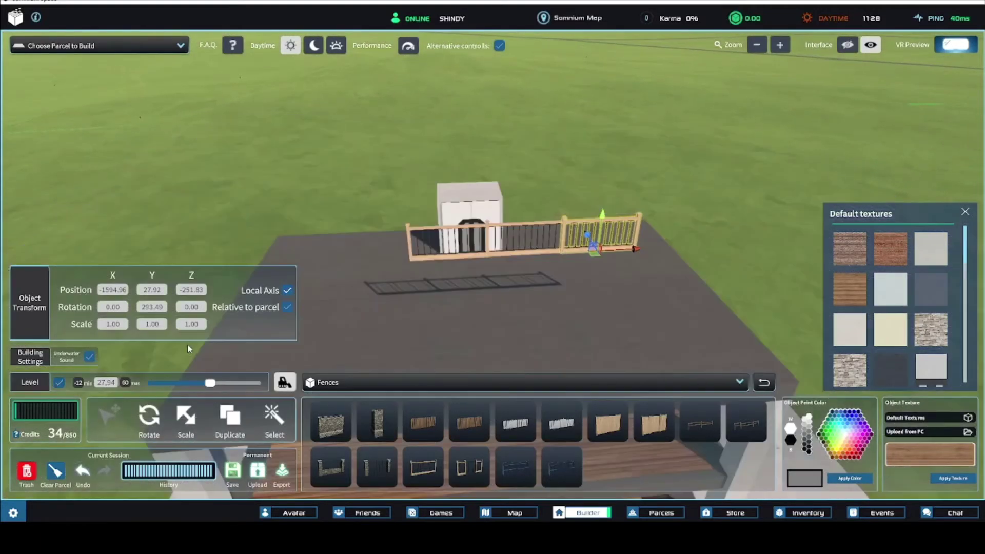
mouse_move(436, 303)
right_down()
mouse_move(432, 326)
mouse_move(437, 310)
right_up()
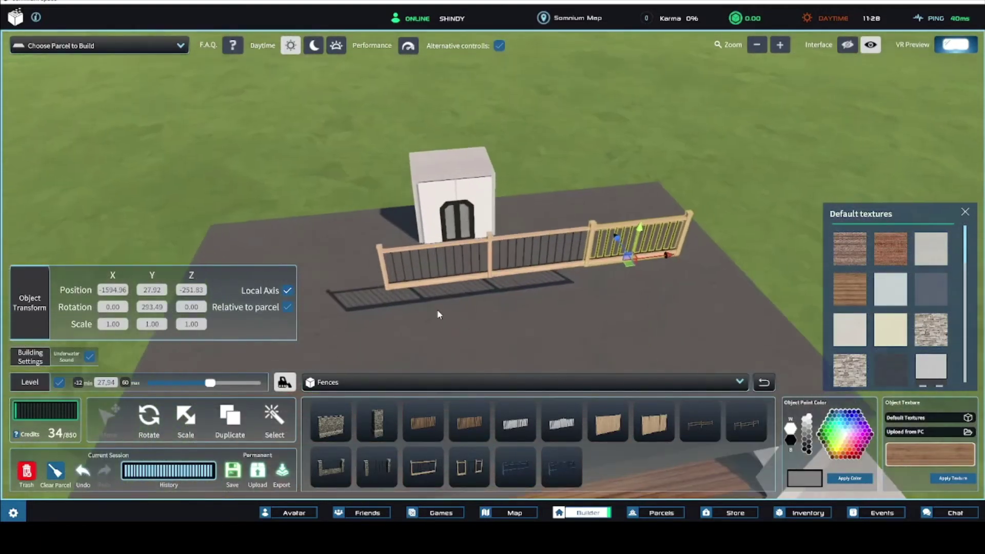
click(59, 382)
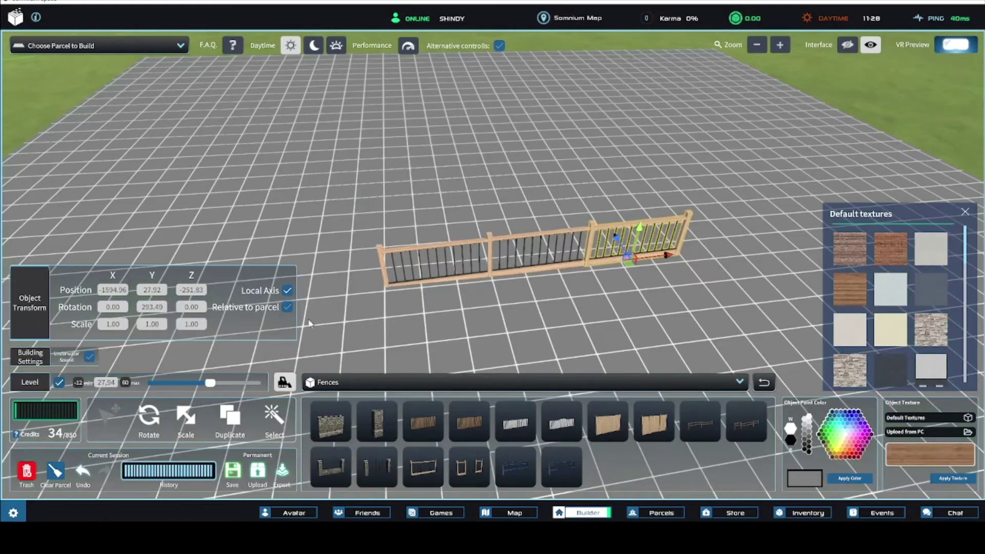
Step: Add a fourth wooden railing segment and vertex-snap its post to the row's end post, at about X -1598.46, Y 27.92, Z -259.88
right_drag(310, 324, 386, 406)
click(425, 462)
right_drag(329, 333, 422, 282)
drag(457, 246, 453, 301)
right_drag(452, 296, 421, 313)
drag(425, 311, 451, 288)
right_drag(451, 287, 367, 281)
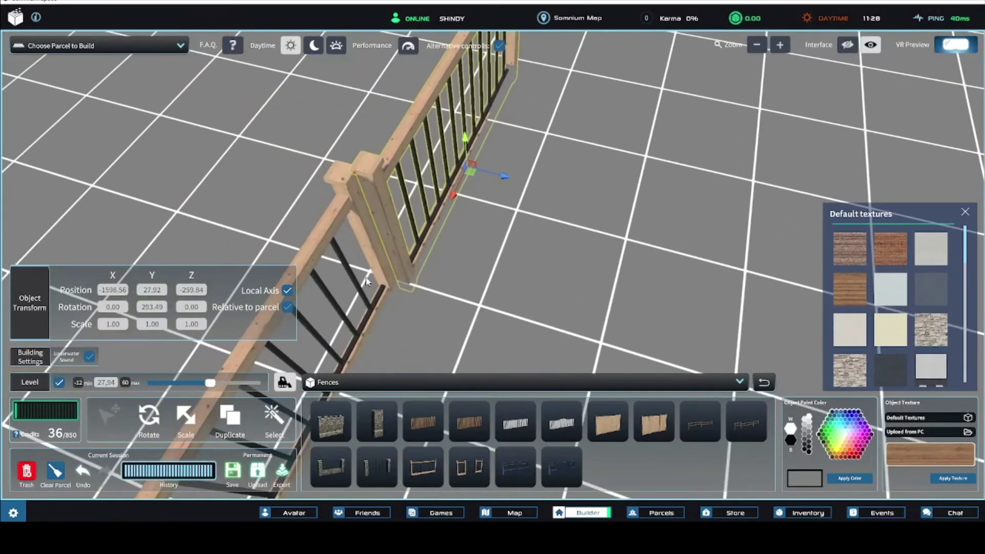
drag(411, 291, 395, 290)
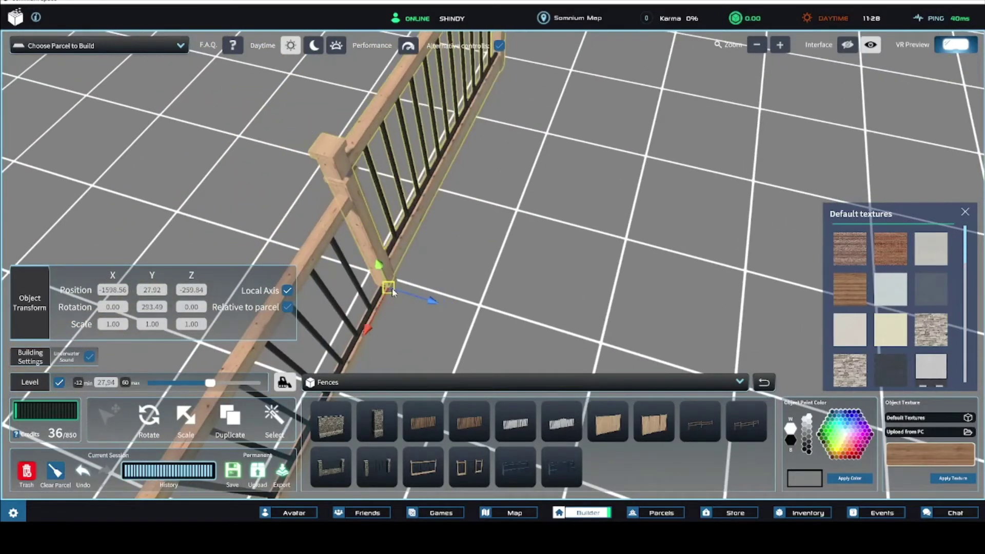
right_drag(395, 290, 461, 290)
drag(470, 285, 462, 291)
key(ctrl+z)
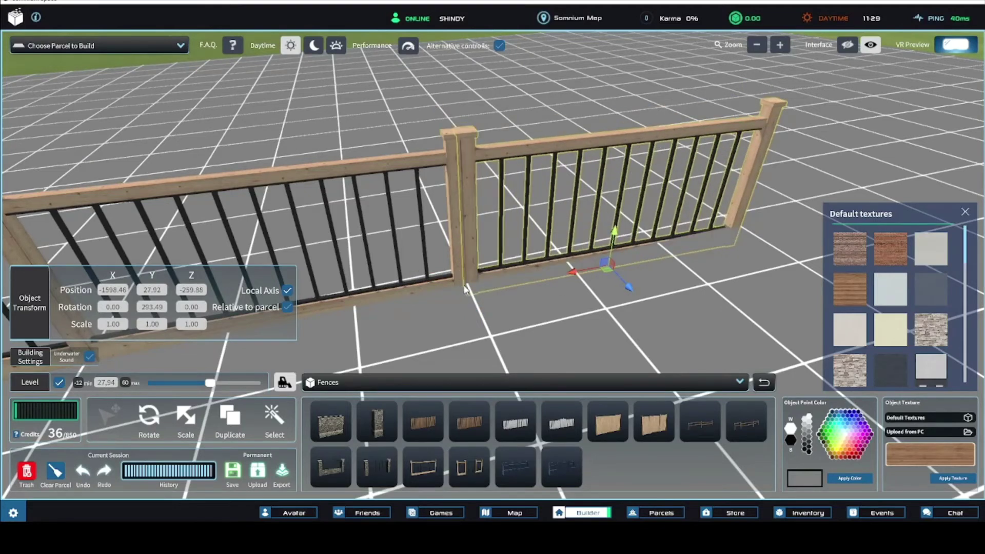
Step: Vertex-snap the fourth railing segment again so its post sits flush on the end post of the row
right_drag(460, 291, 475, 260)
drag(492, 242, 481, 244)
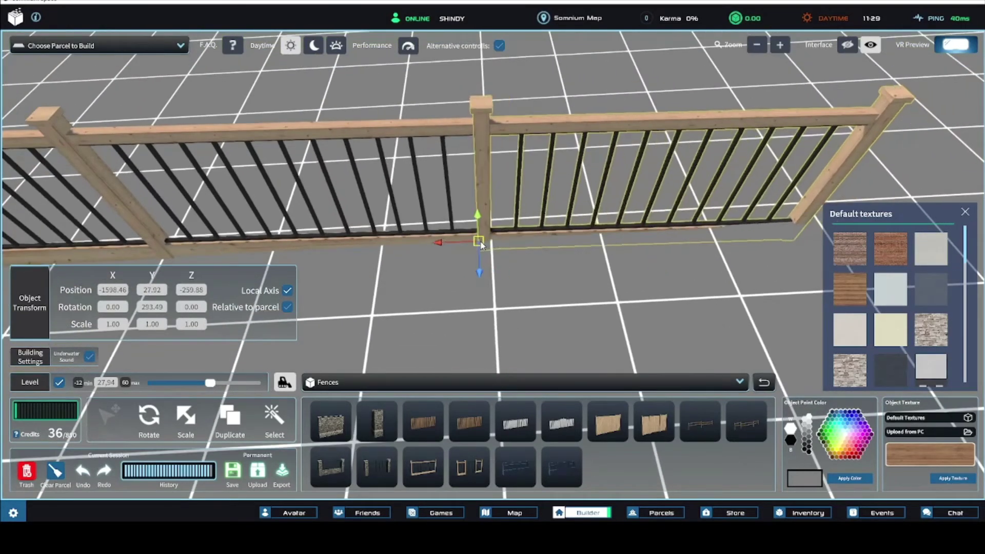
click(502, 328)
Step: Select all four railing segments, duplicate the row and place the copy parallel to the original
right_drag(502, 328, 446, 272)
scroll(483, 348, down, 5)
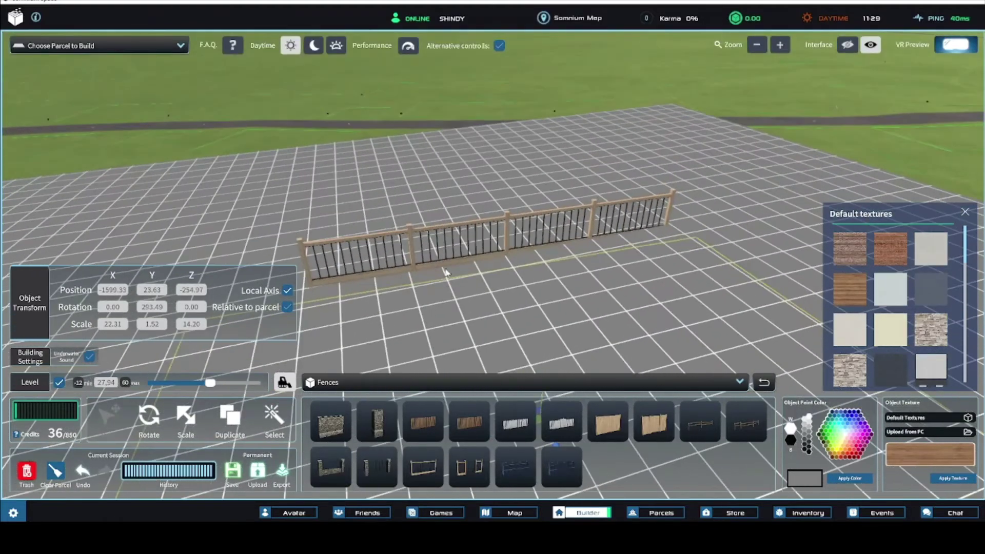
click(367, 243)
shift+click(623, 214)
right_drag(624, 214, 374, 398)
click(228, 421)
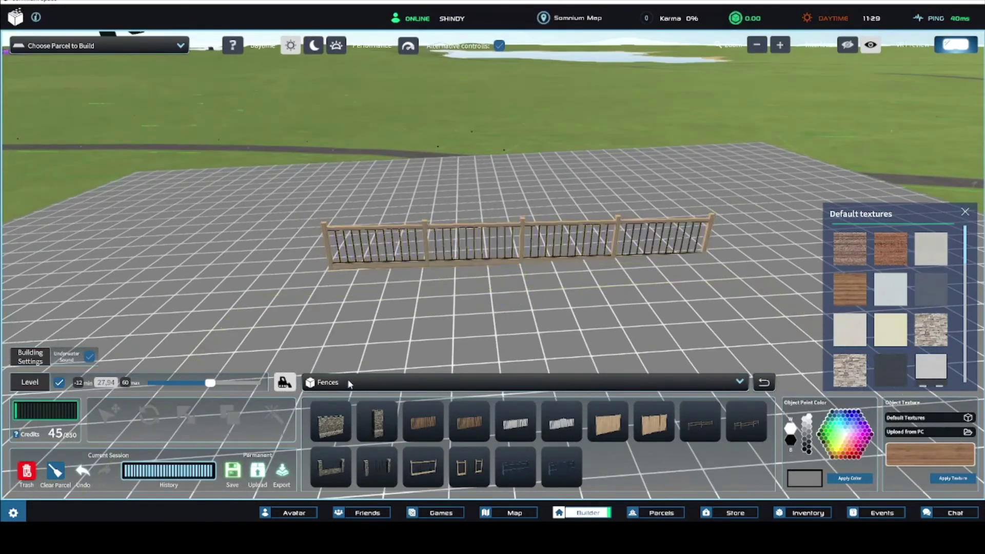
key(s)
click(608, 334)
right_drag(608, 334, 739, 325)
Step: Duplicate the four-segment railing row again and rotate the copy a quarter turn so it runs across one end of the parallel rows
right_drag(319, 335, 350, 313)
click(230, 418)
click(416, 302)
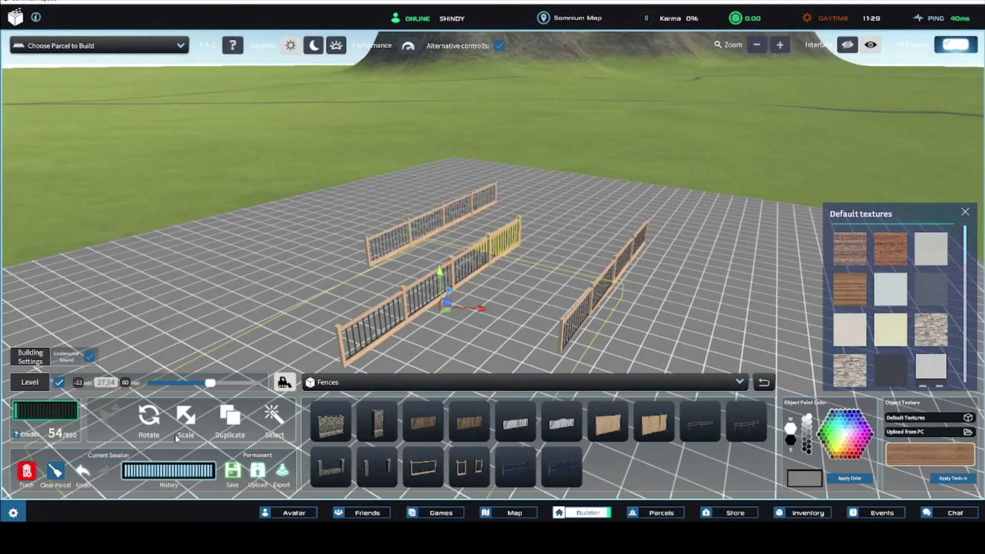
drag(466, 330, 400, 326)
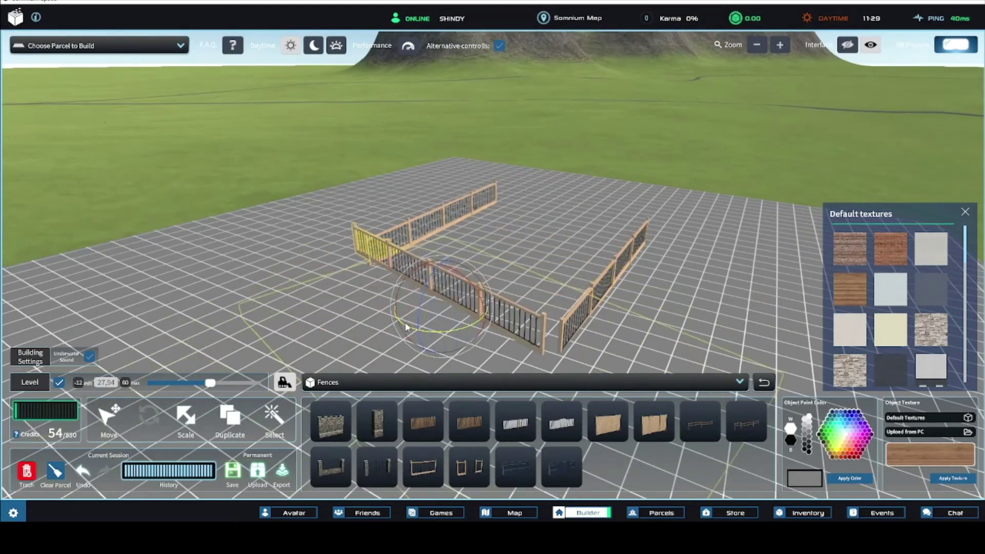
right_drag(407, 327, 479, 210)
Step: Select the crosswise railing row's segments, duplicate them and place the copy across the opposite end of the parallel rows
click(416, 190)
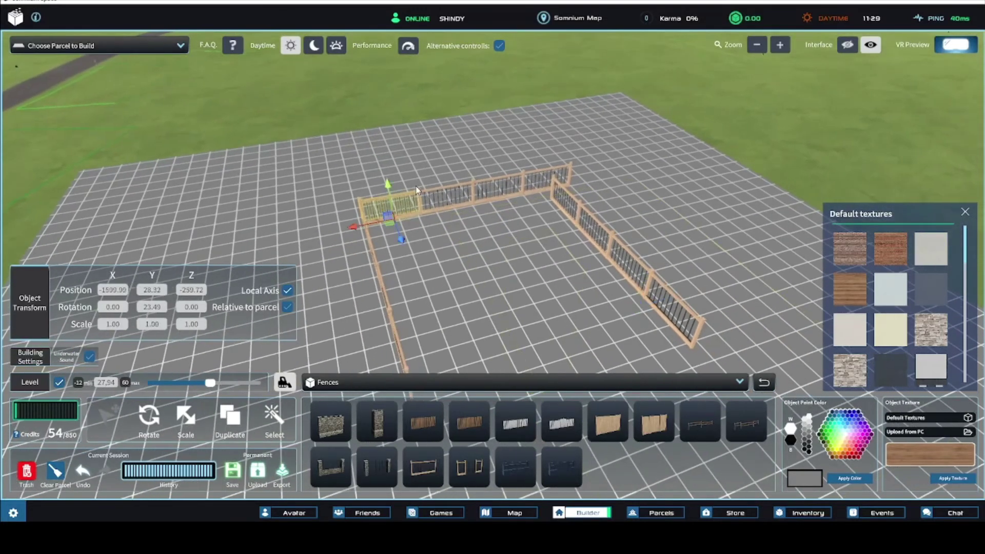
click(490, 192)
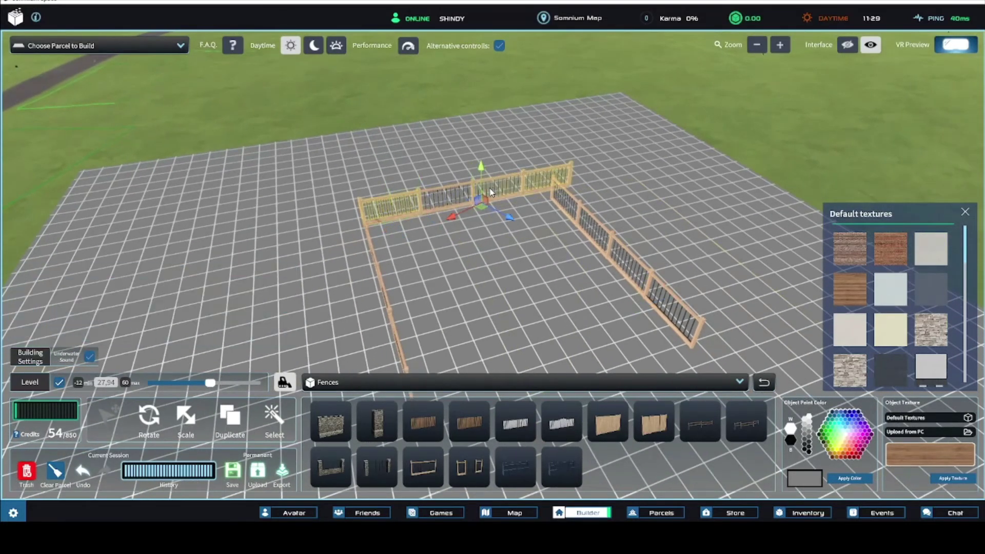
click(225, 413)
key(s)
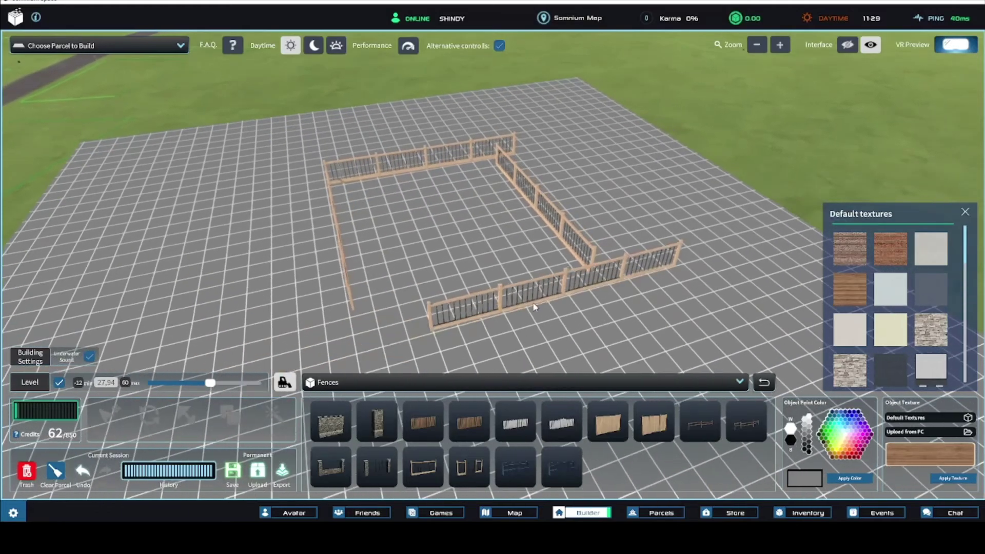
click(521, 312)
Step: Vertex-snap the end of one crosswise railing row to the corner post of the adjoining parallel row
key(w)
right_drag(522, 312, 418, 343)
key(w)
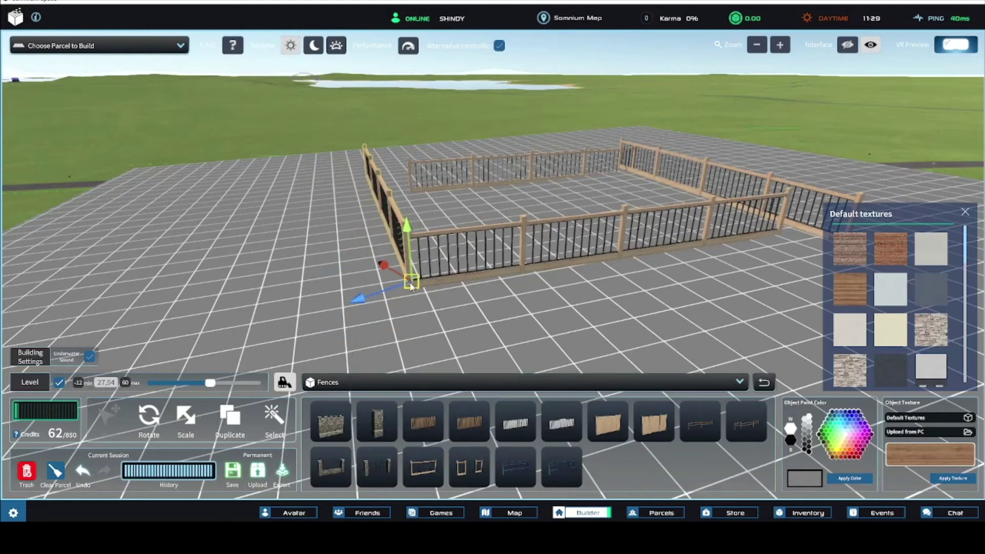
key(w)
right_drag(413, 287, 438, 305)
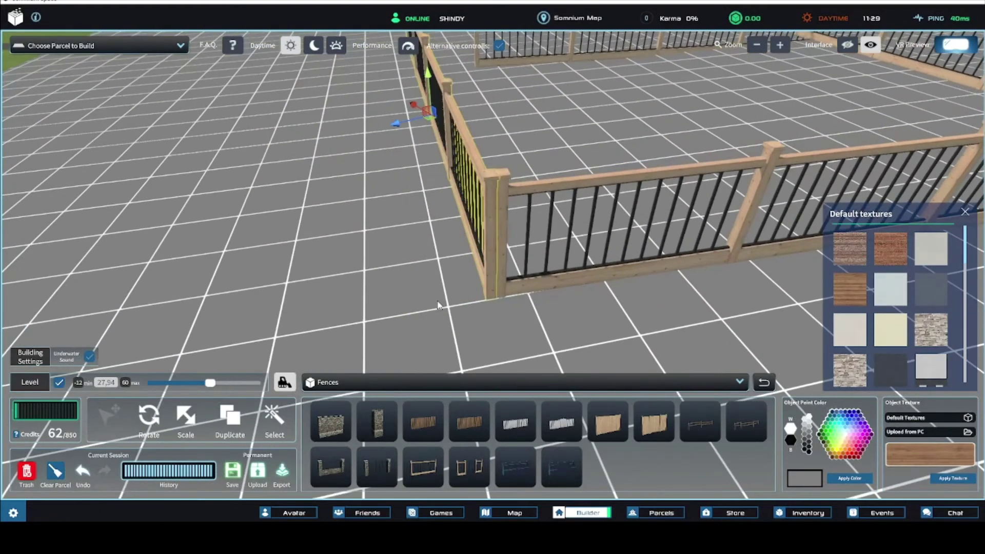
key(d)
key(a)
key(d)
Step: Select the segments of the overhanging crosswise row and vertex-snap its end to the adjoining row's free corner post
right_drag(565, 305, 489, 285)
right_drag(494, 276, 278, 168)
click(460, 229)
shift+click(377, 182)
click(353, 154)
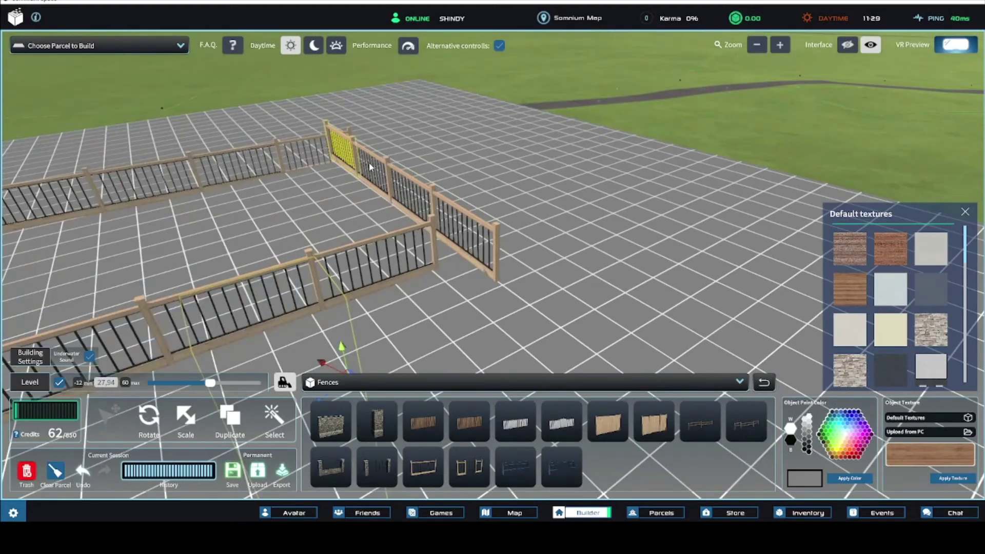
scroll(439, 244, up, 5)
right_drag(439, 244, 425, 254)
key(v)
drag(500, 315, 416, 221)
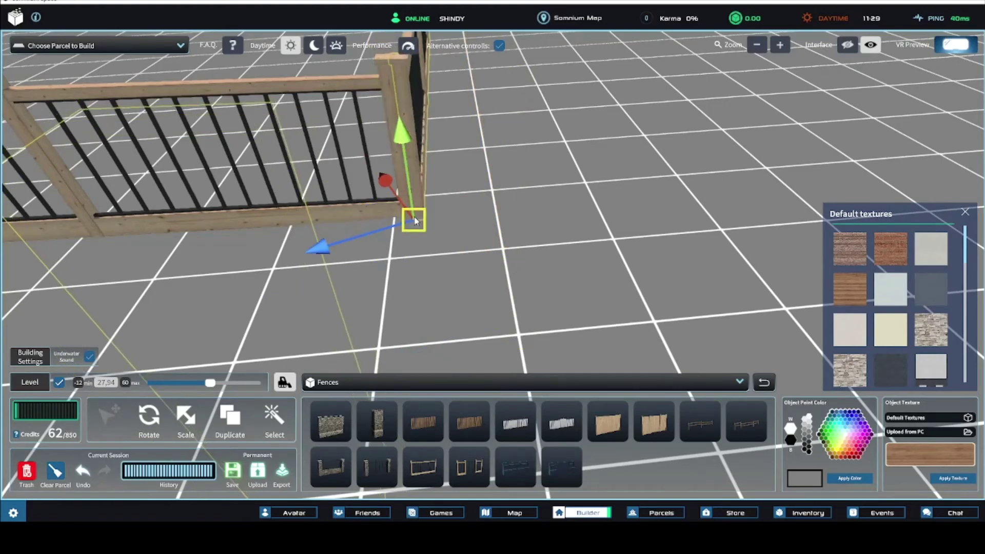
Step: Select the four segments of the remaining misaligned railing row and vertex-snap them to the corner post, closing the rectangular enclosure
scroll(463, 225, down, 8)
key(w)
key(s)
key(w)
key(s)
right_drag(461, 221, 464, 210)
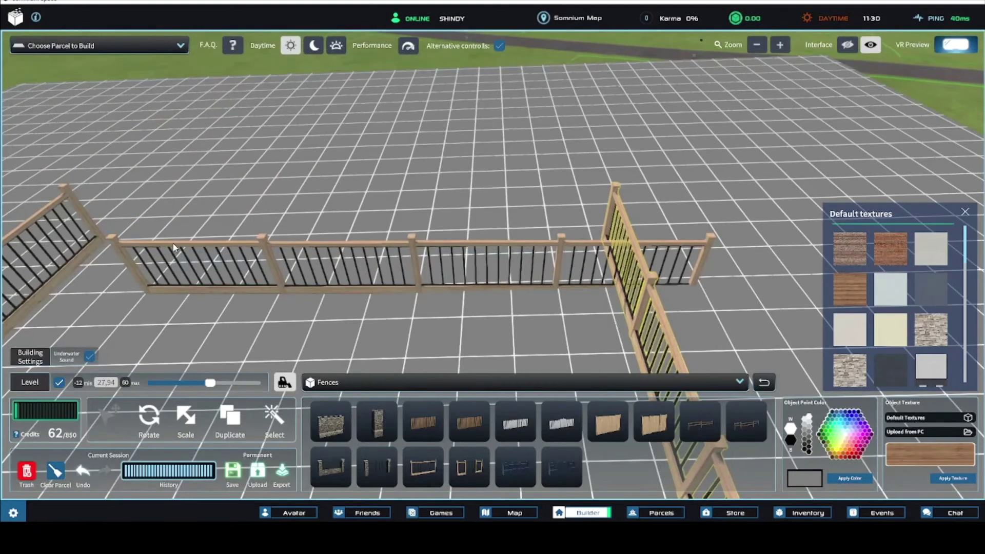
click(534, 169)
click(573, 264)
shift+click(487, 261)
shift+click(333, 259)
shift+click(255, 254)
right_drag(173, 280, 444, 297)
drag(387, 349, 437, 265)
Step: Hide the level grid and delete the two overlapping extra roof slabs beneath the railing enclosure
right_drag(436, 265, 390, 240)
click(386, 273)
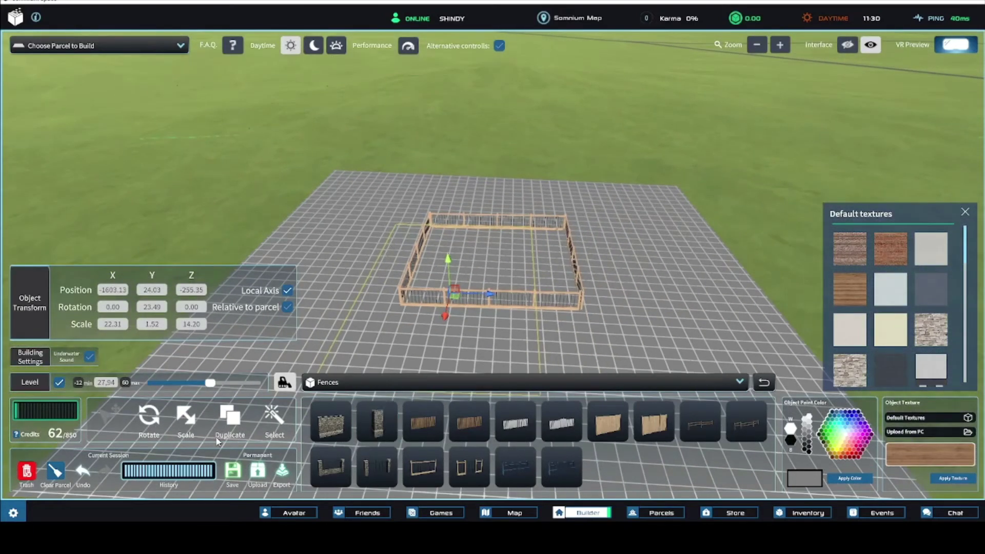
click(60, 383)
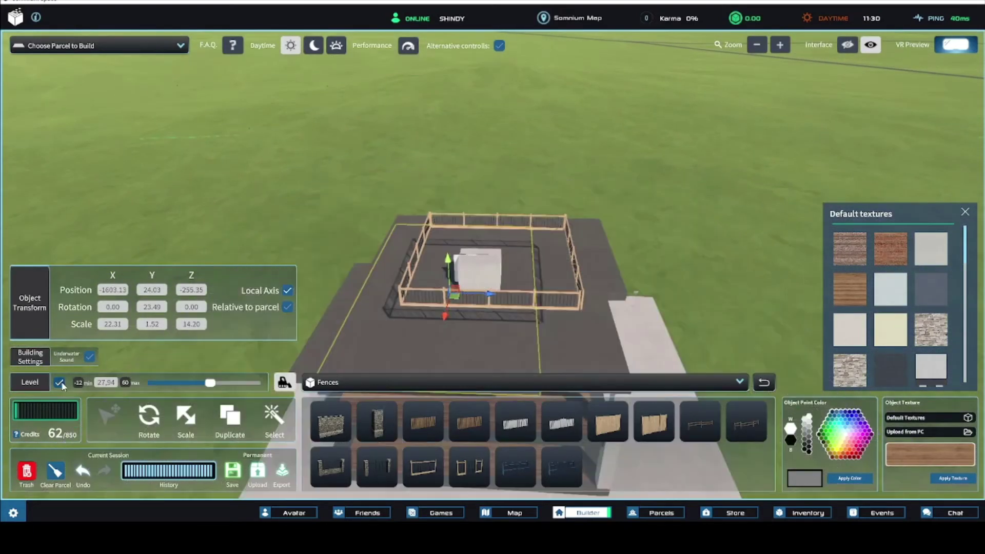
right_drag(392, 233, 405, 324)
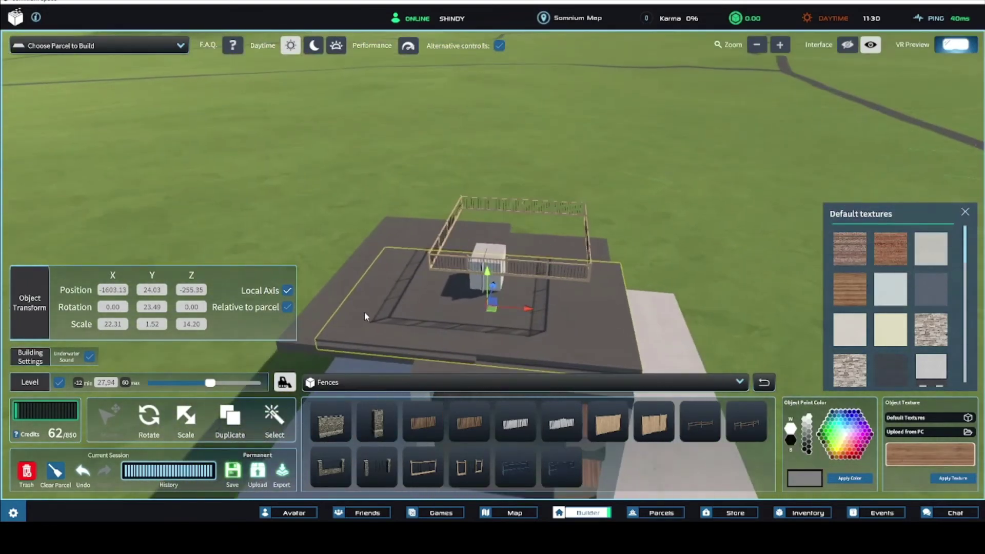
key(Delete)
click(350, 310)
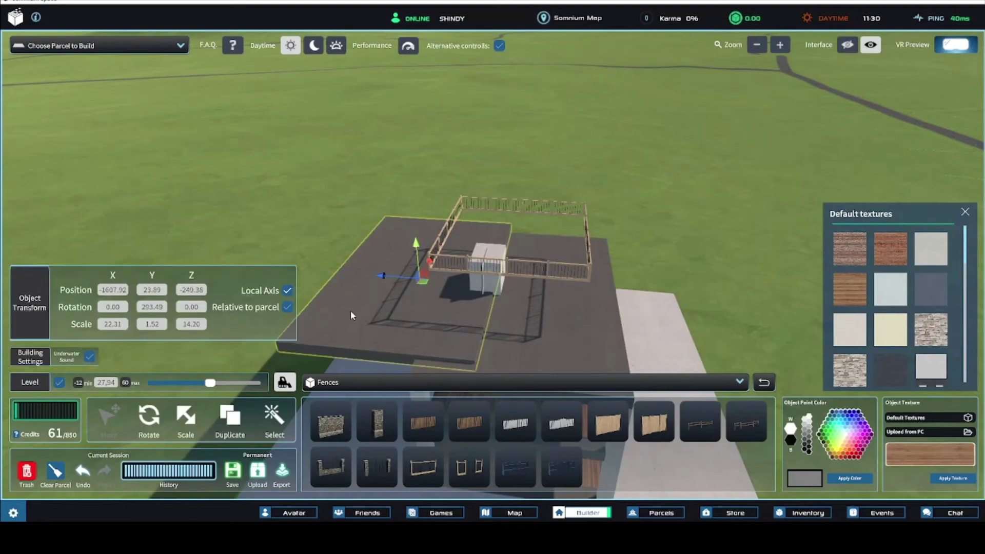
key(Delete)
Step: Move the rooftop door unit along both horizontal axes to line it up with the front of the elevator shaft
right_drag(350, 310, 485, 329)
click(505, 327)
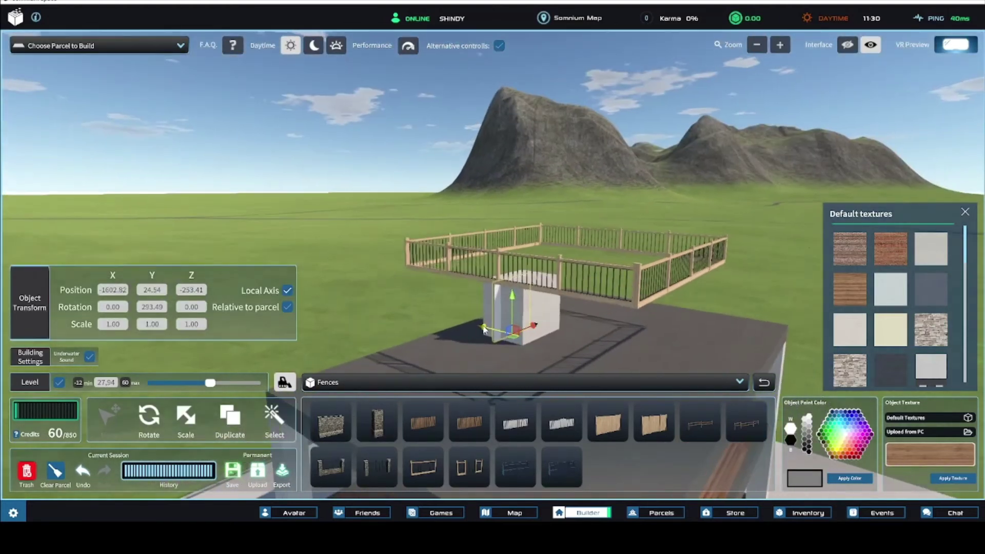
drag(505, 337, 531, 344)
right_drag(531, 344, 554, 357)
scroll(548, 361, down, 2)
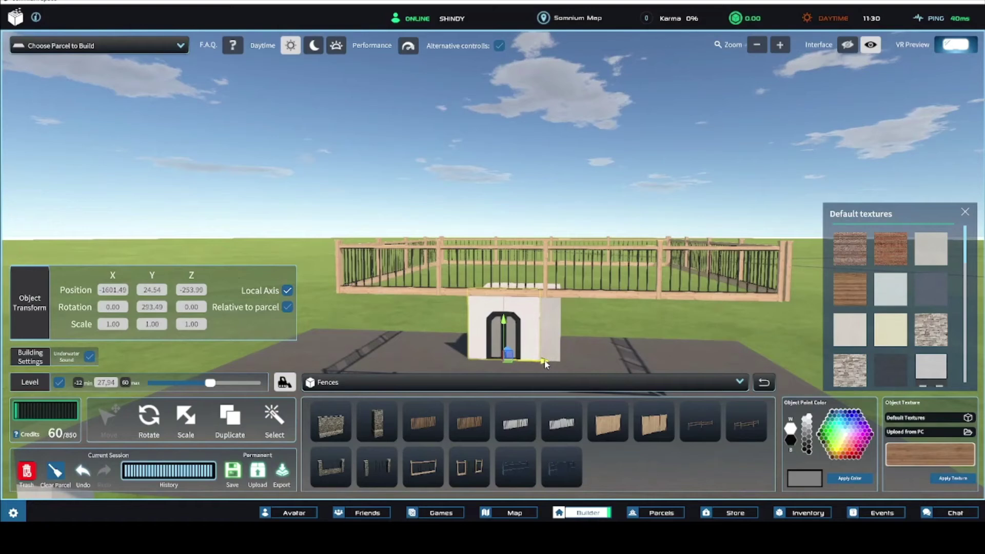
drag(544, 363, 558, 363)
scroll(564, 361, down, 3)
mouse_move(574, 354)
right_down()
mouse_move(586, 360)
mouse_move(589, 350)
right_up()
Step: Try to box-select all the railing segments without including the elevator shaft
click(448, 206)
right_drag(448, 207, 418, 195)
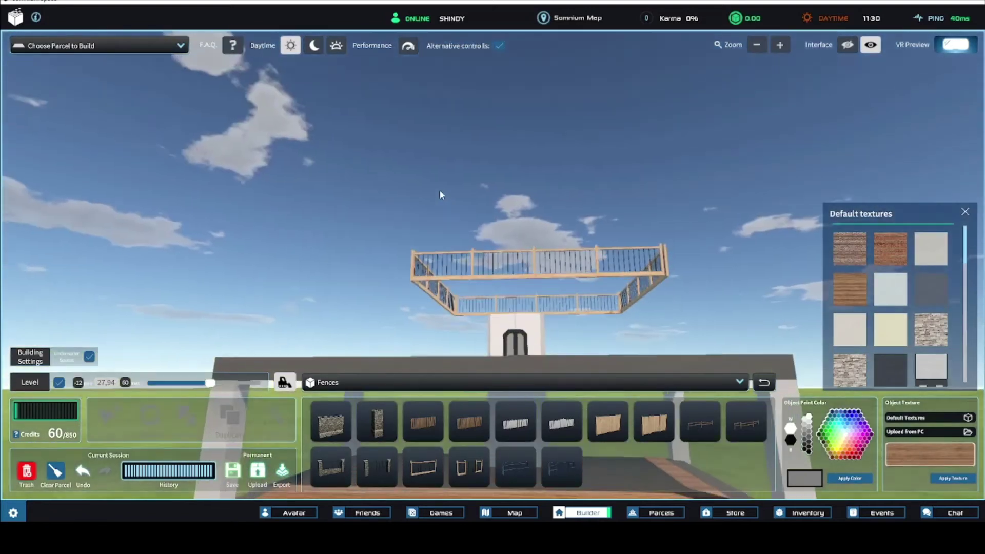
drag(418, 192, 661, 278)
right_drag(661, 279, 661, 276)
scroll(637, 290, up, 1)
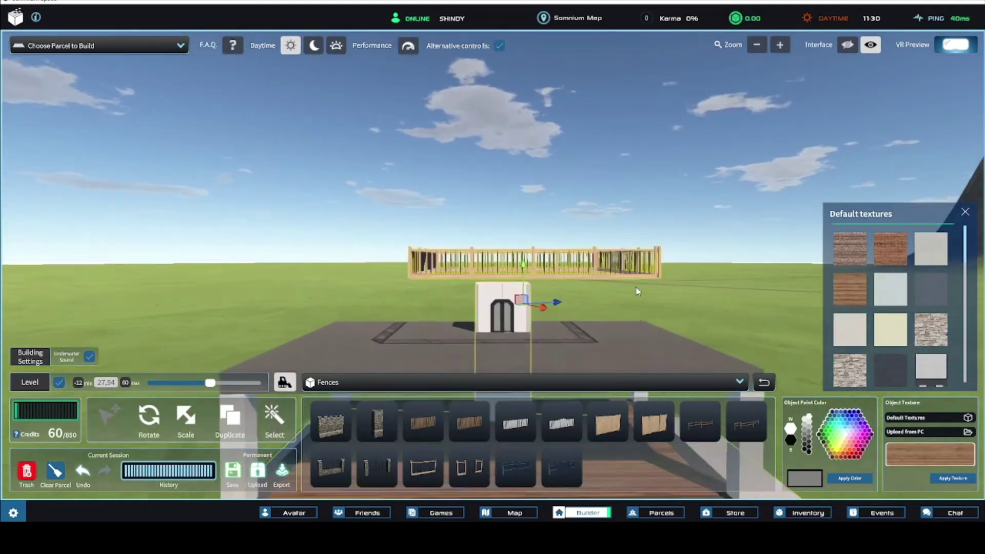
scroll(636, 291, up, 1)
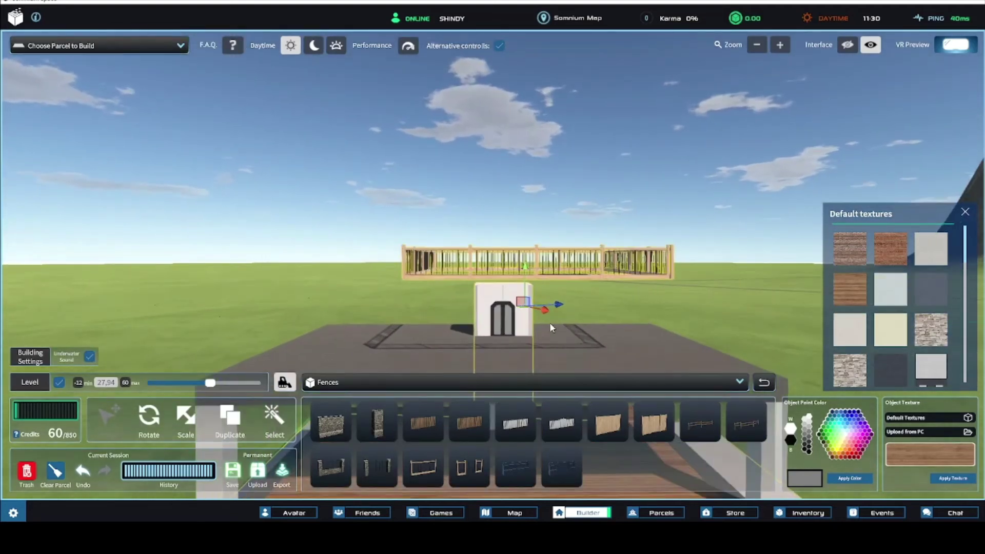
click(639, 306)
right_drag(642, 306, 652, 307)
drag(371, 213, 709, 301)
click(465, 236)
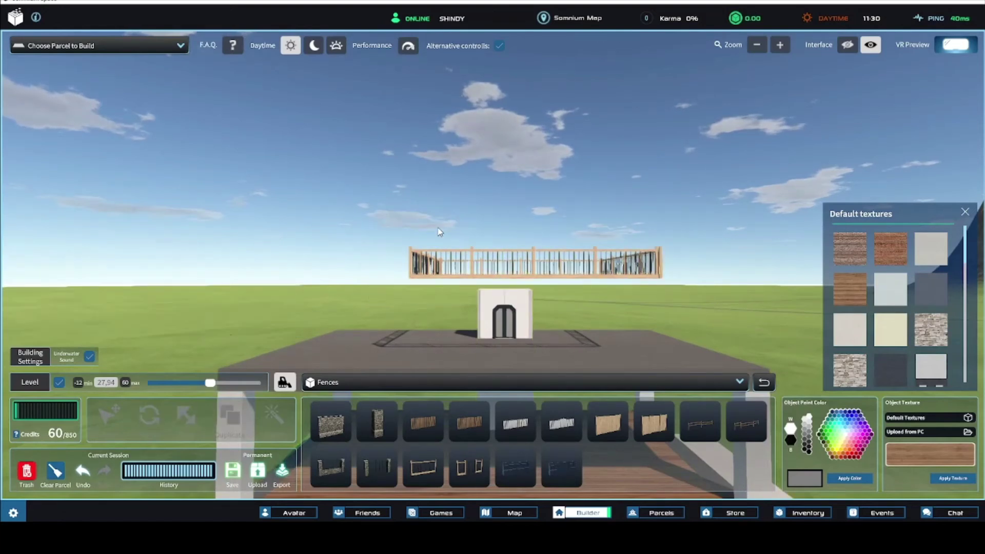
drag(371, 207, 587, 251)
drag(713, 267, 710, 266)
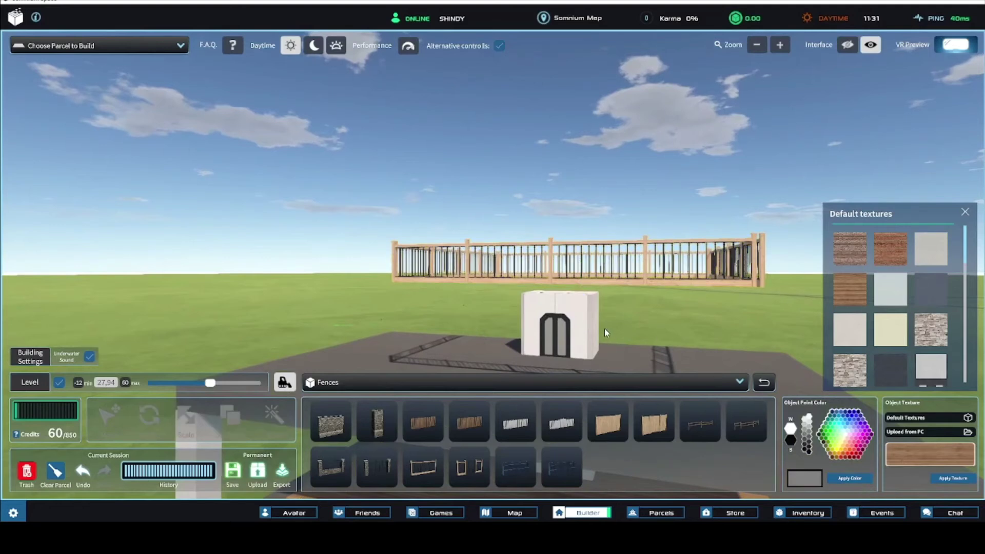
Step: Delete the rooftop door unit and the elevator shaft to clear the space around the railings
click(568, 329)
key(Delete)
click(579, 320)
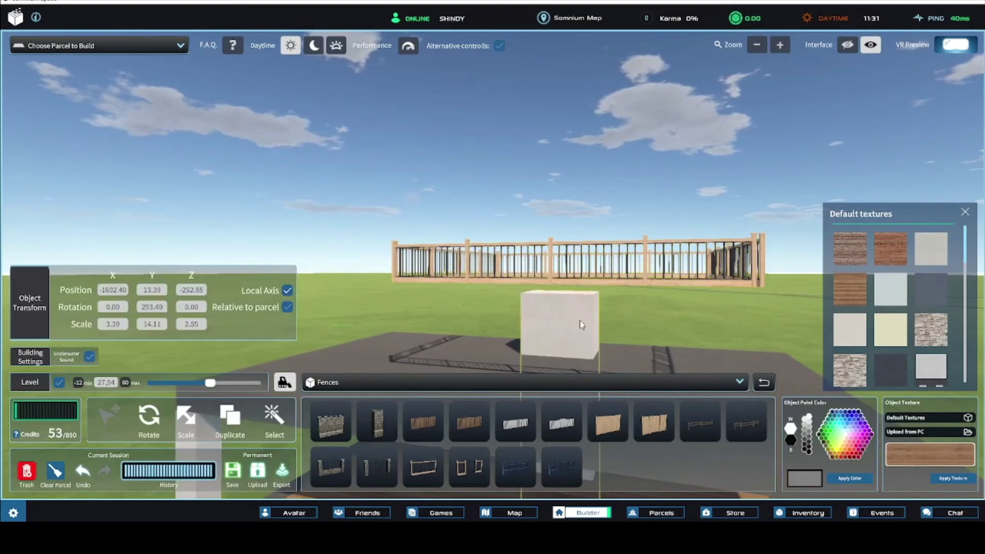
key(Delete)
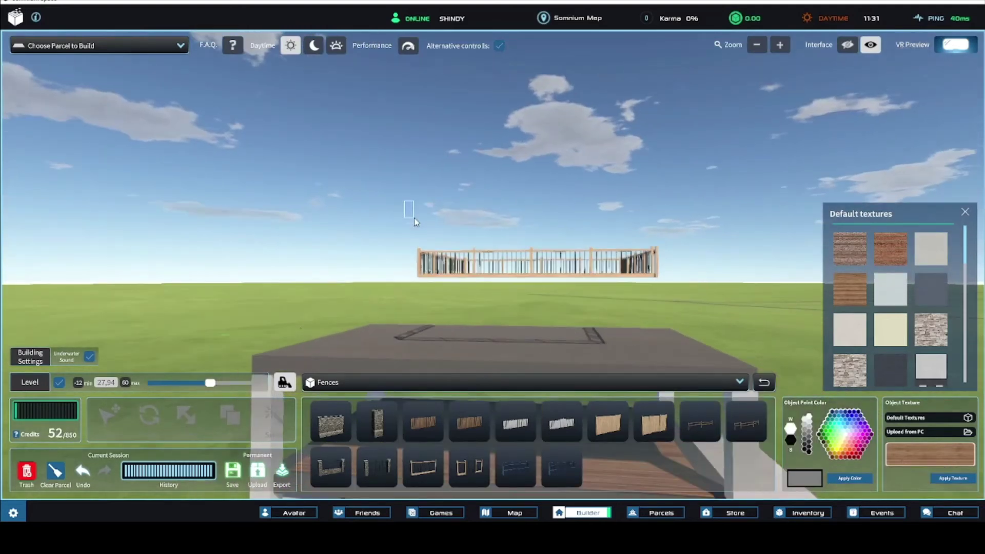
Step: Box-select all segments of the floating railing enclosure
drag(616, 276, 697, 300)
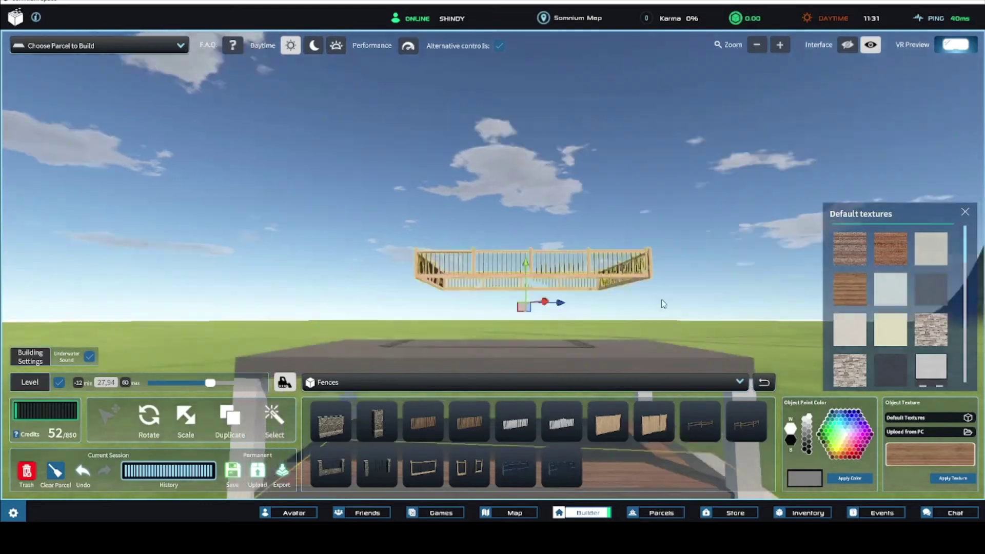
right_drag(653, 320, 597, 245)
click(588, 242)
drag(387, 215, 440, 239)
drag(652, 300, 652, 300)
mouse_move(651, 300)
right_down()
mouse_move(639, 320)
mouse_move(636, 300)
right_up()
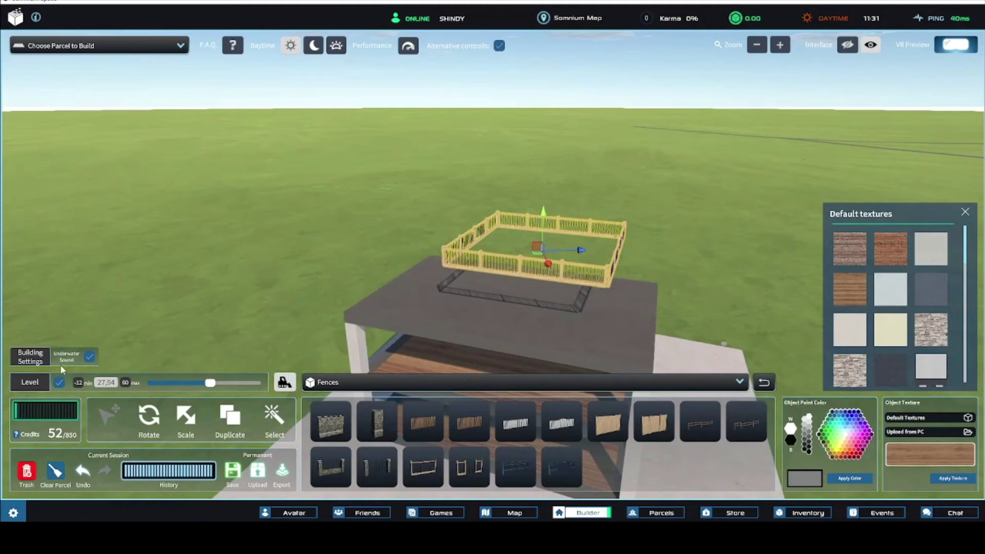
Step: Restore the deleted shaft and door unit from the trash can, and undo both restorations
click(27, 470)
scroll(72, 256, down, 4)
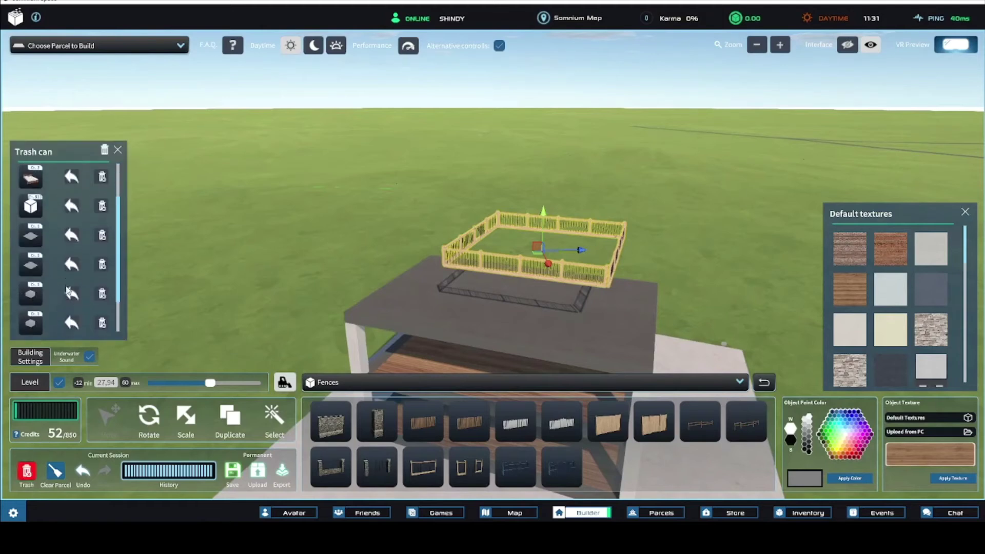
click(72, 330)
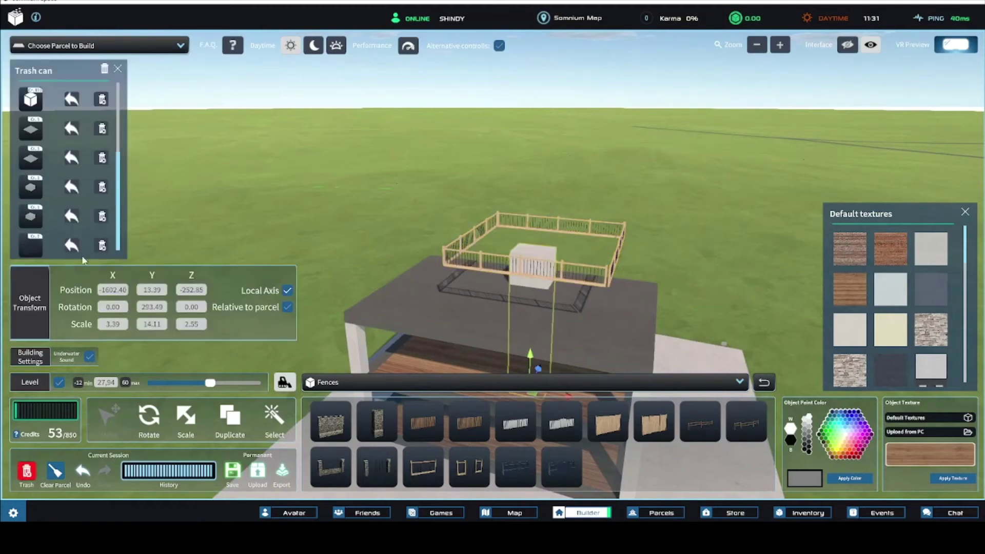
click(72, 246)
mouse_move(390, 280)
right_down()
mouse_move(394, 256)
mouse_move(401, 272)
right_up()
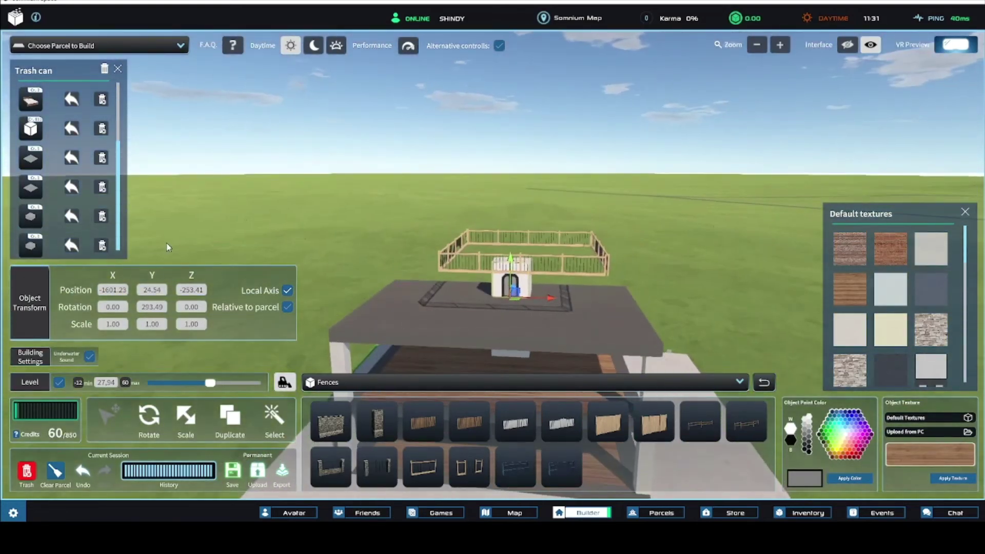
click(87, 472)
click(86, 472)
Step: Vertex-snap the railing enclosure down onto the roof, slide it towards the roof's centre and deselect it
right_drag(330, 304, 323, 326)
scroll(290, 297, up, 5)
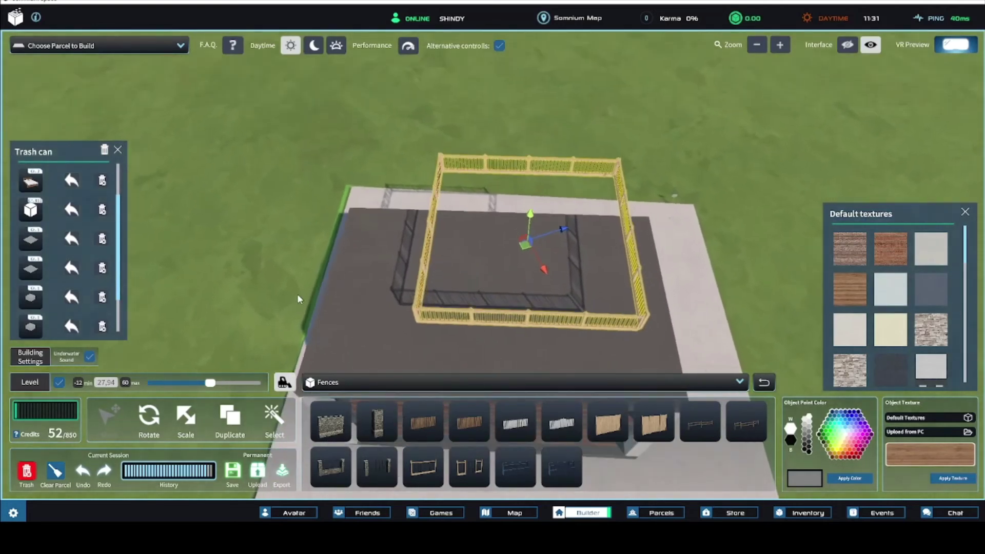
right_drag(157, 362, 154, 333)
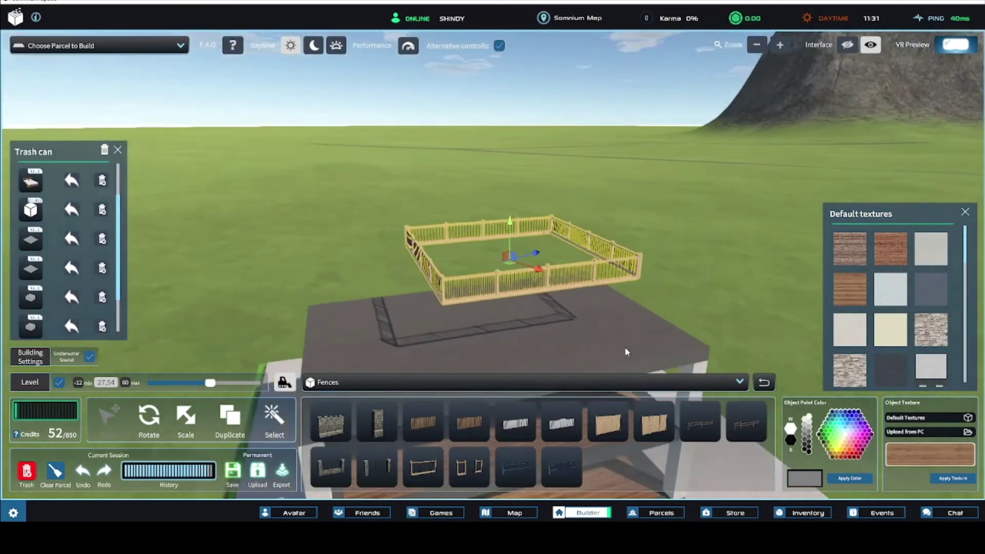
click(640, 271)
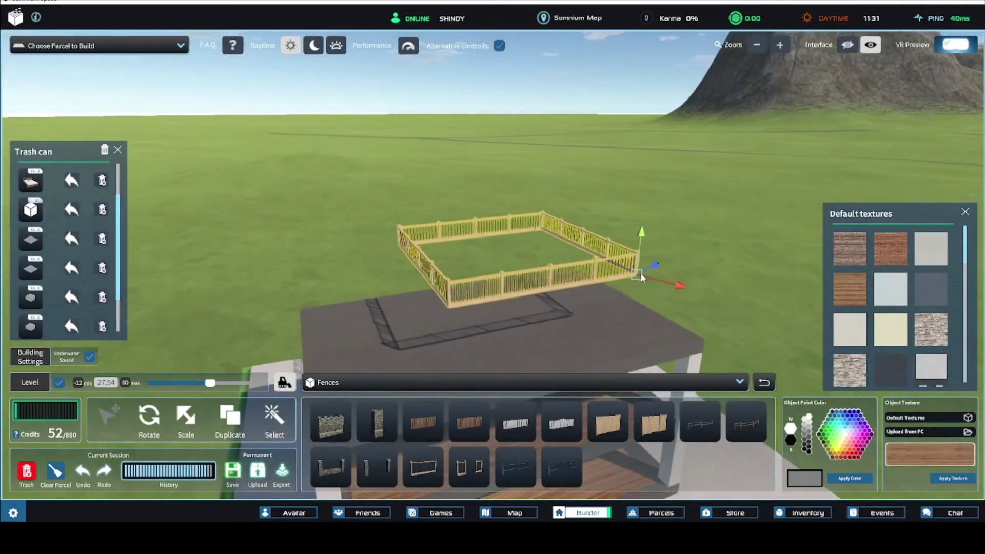
right_drag(694, 331, 477, 369)
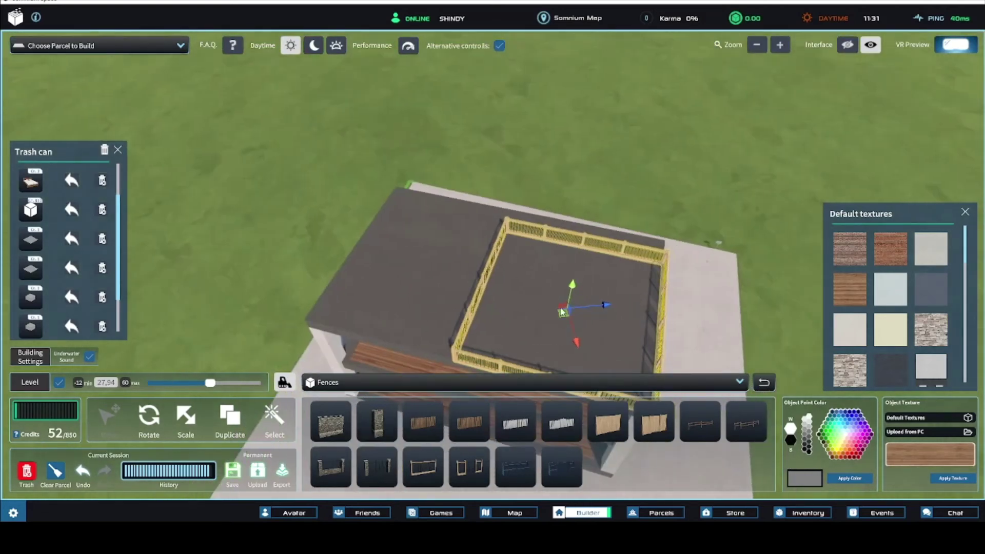
drag(567, 314, 518, 282)
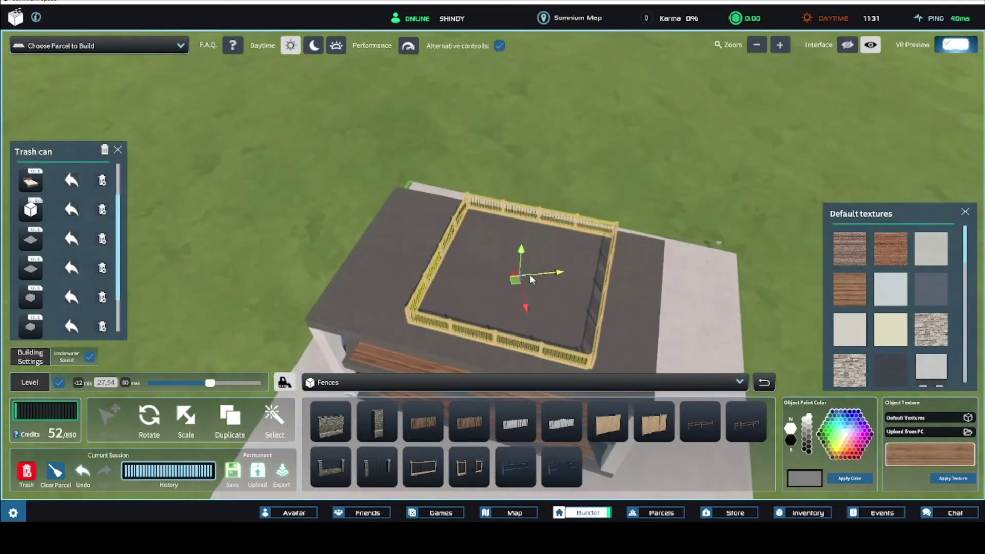
right_drag(531, 280, 539, 302)
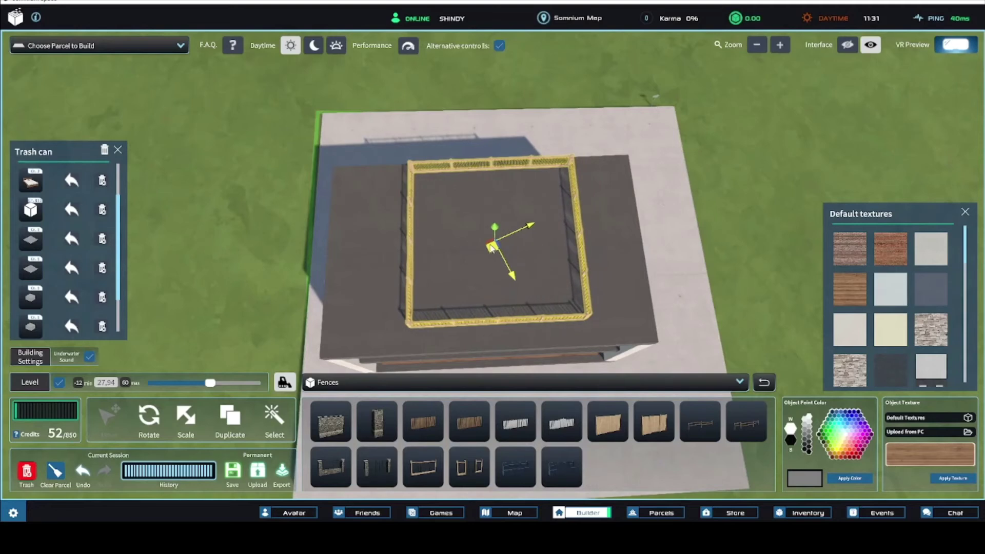
right_drag(493, 241, 534, 232)
click(273, 323)
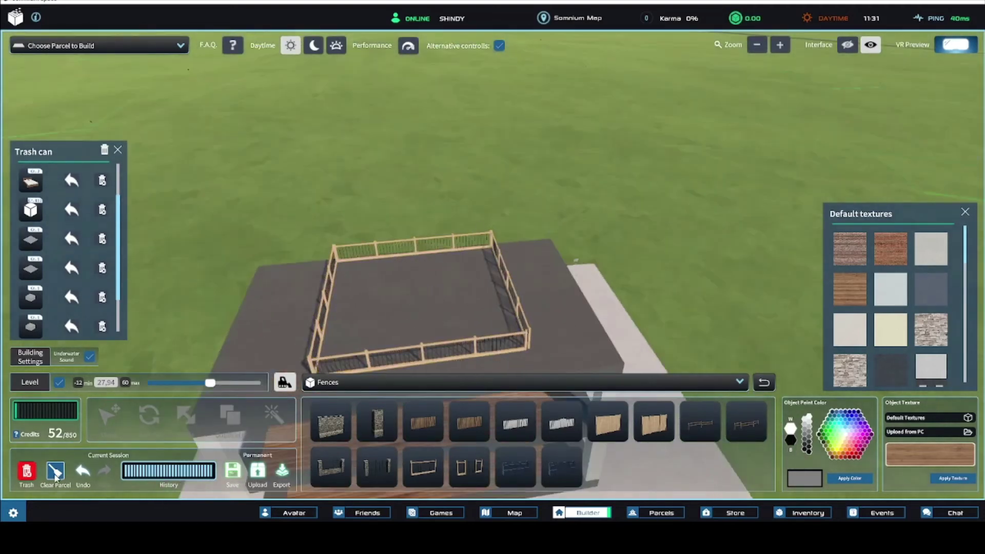
Step: Restore the deleted elevator shaft and its door unit from the trash can
scroll(72, 179, down, 2)
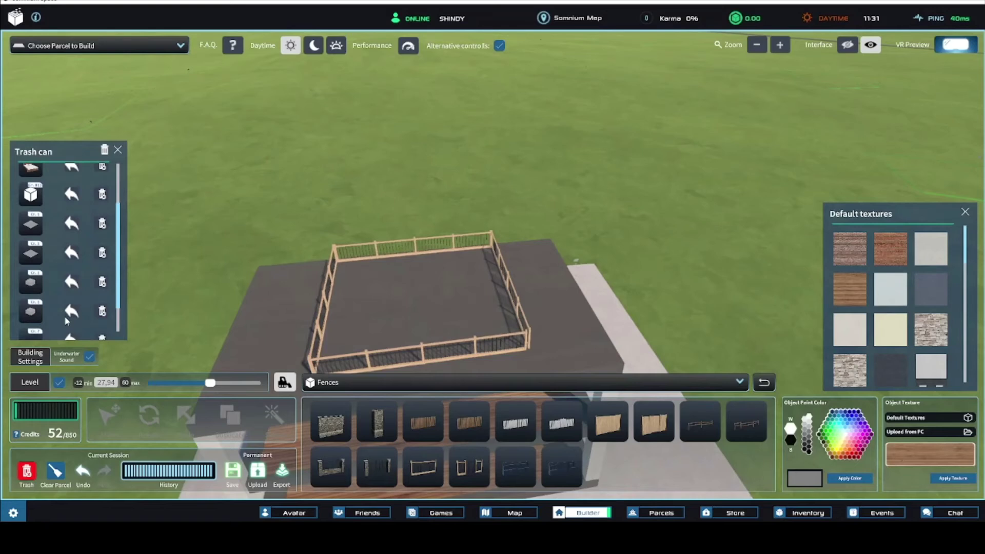
click(72, 328)
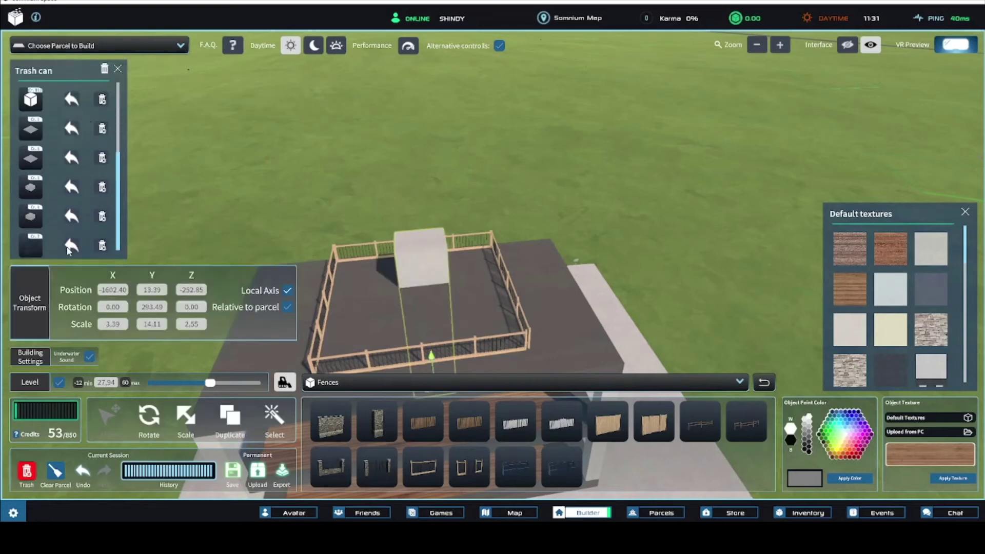
right_drag(368, 295, 402, 303)
scroll(401, 296, up, 3)
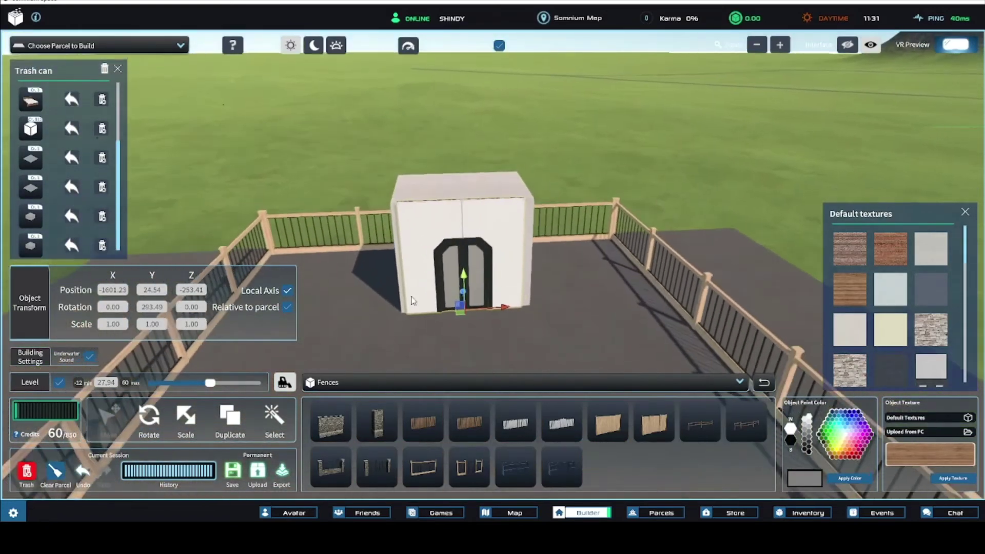
Step: Try to duplicate the four segments of the railing row facing the shaft doors and reposition the copy
scroll(400, 297, down, 2)
scroll(410, 304, up, 5)
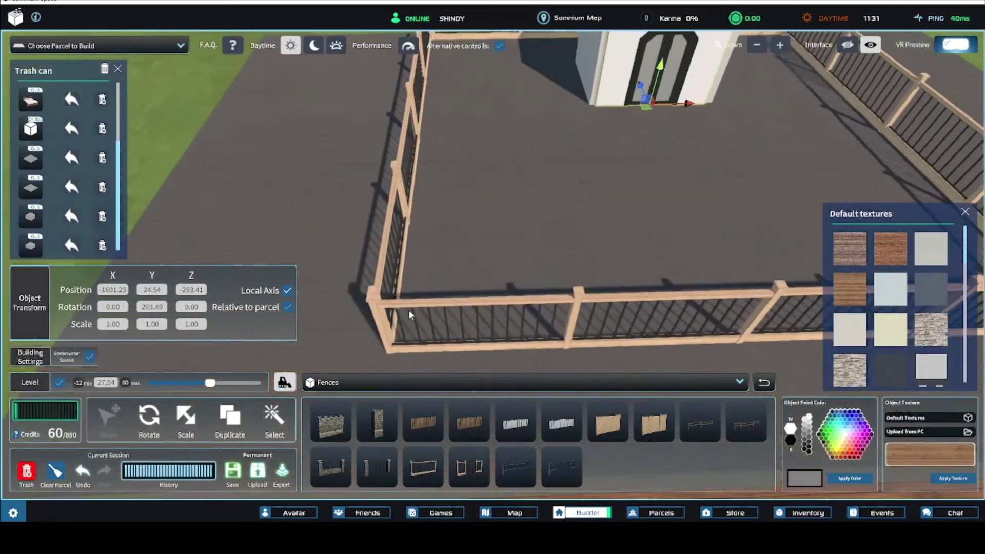
click(408, 317)
scroll(409, 318, down, 5)
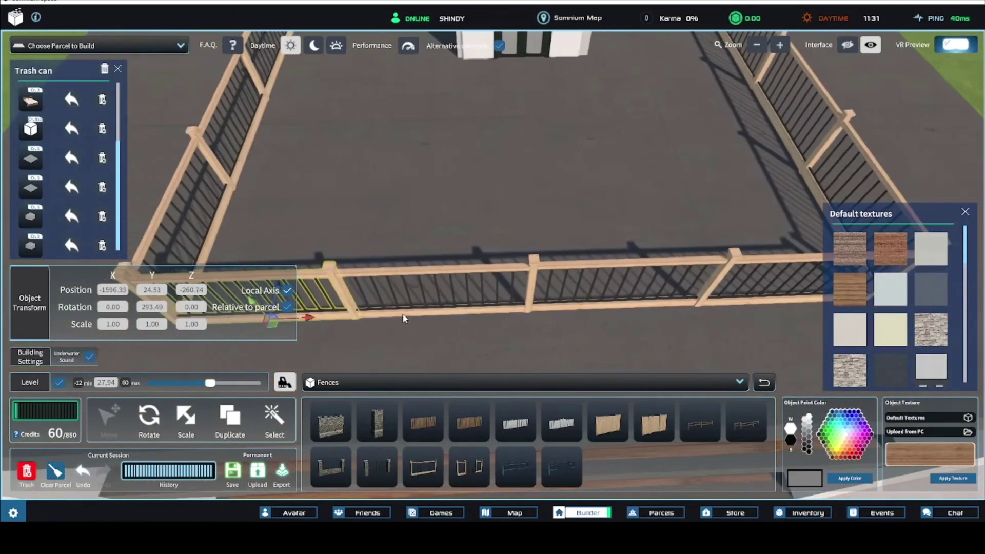
click(408, 316)
scroll(442, 304, down, 8)
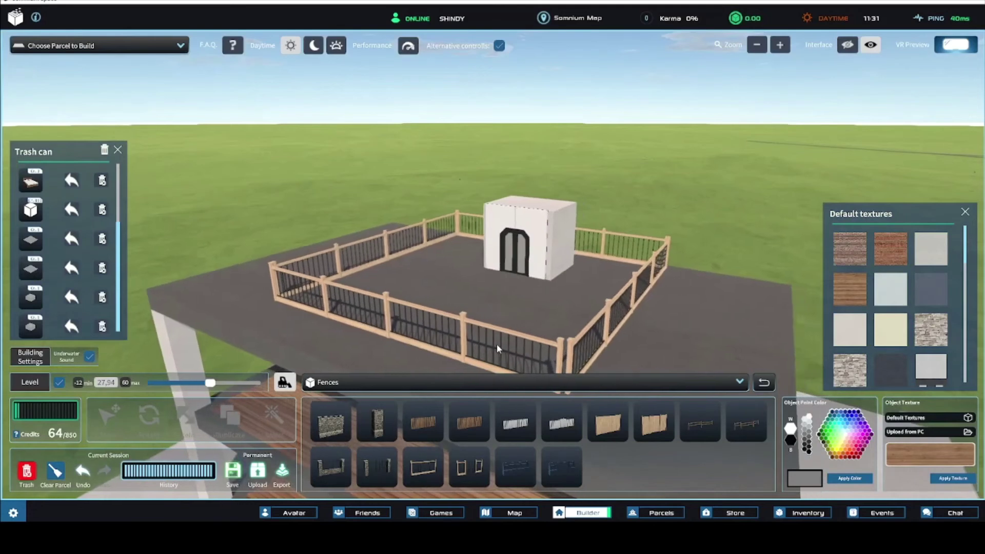
right_drag(496, 344, 509, 341)
key(a)
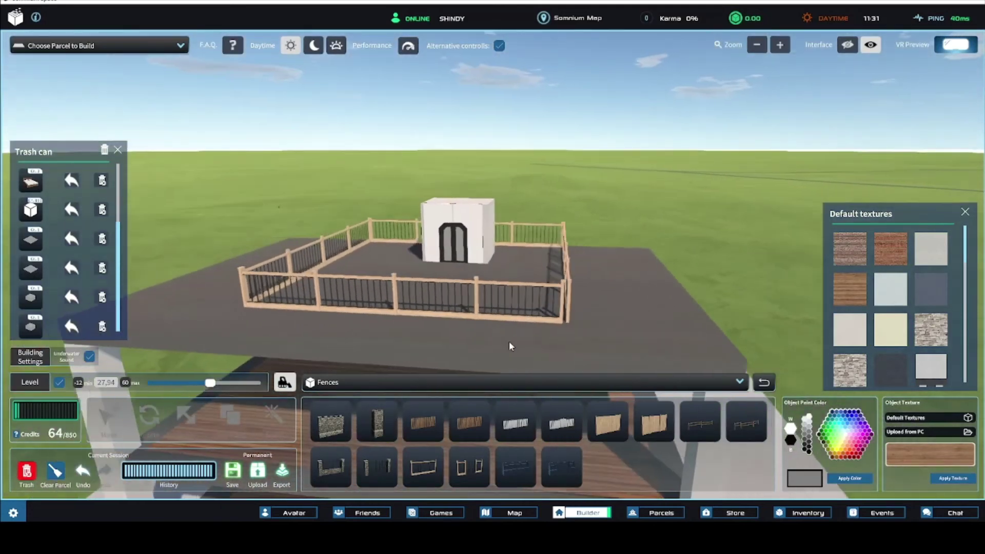
click(385, 298)
scroll(399, 313, up, 6)
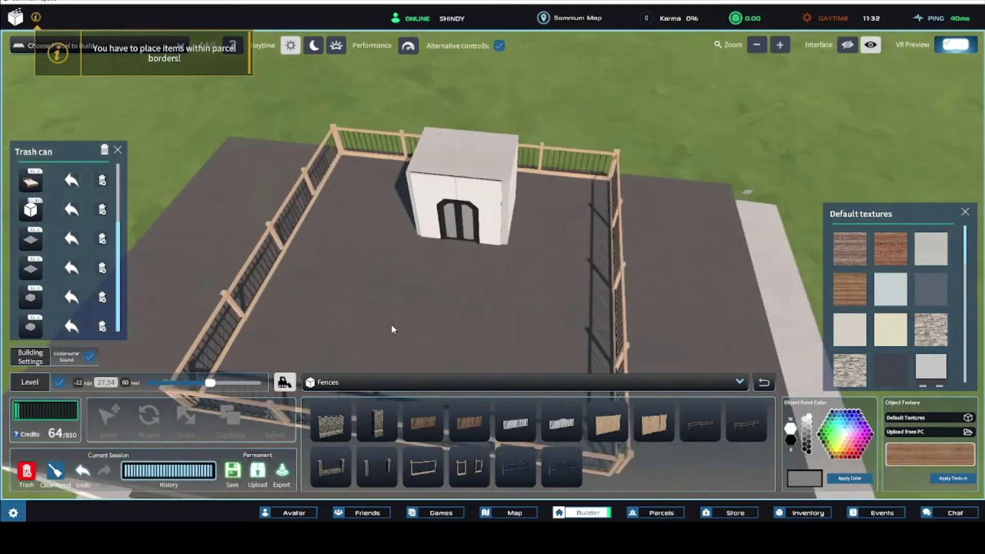
scroll(391, 324, down, 5)
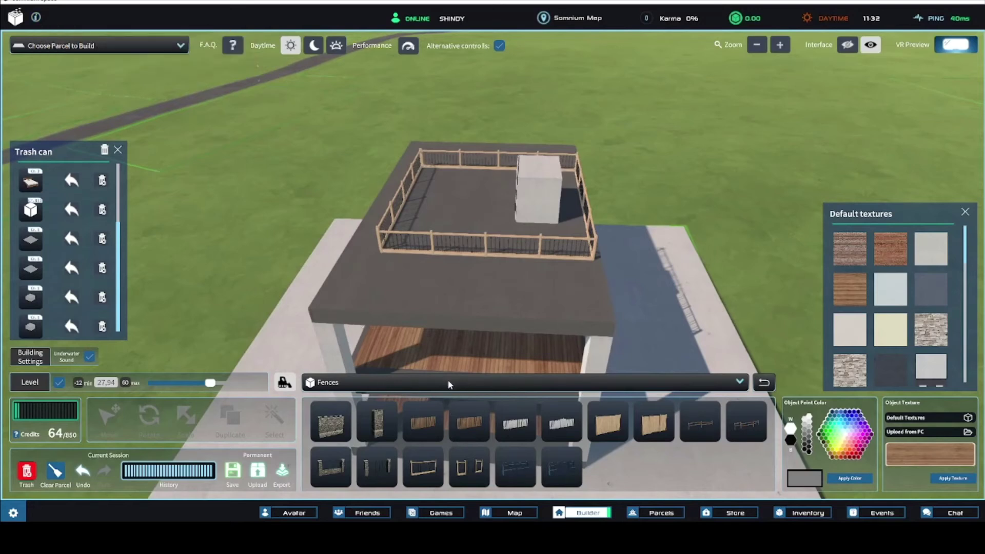
Step: Place a floor tile on the grid at level 27.94 and stretch it to a Z scale of about 3.74
click(704, 386)
scroll(454, 312, up, 2)
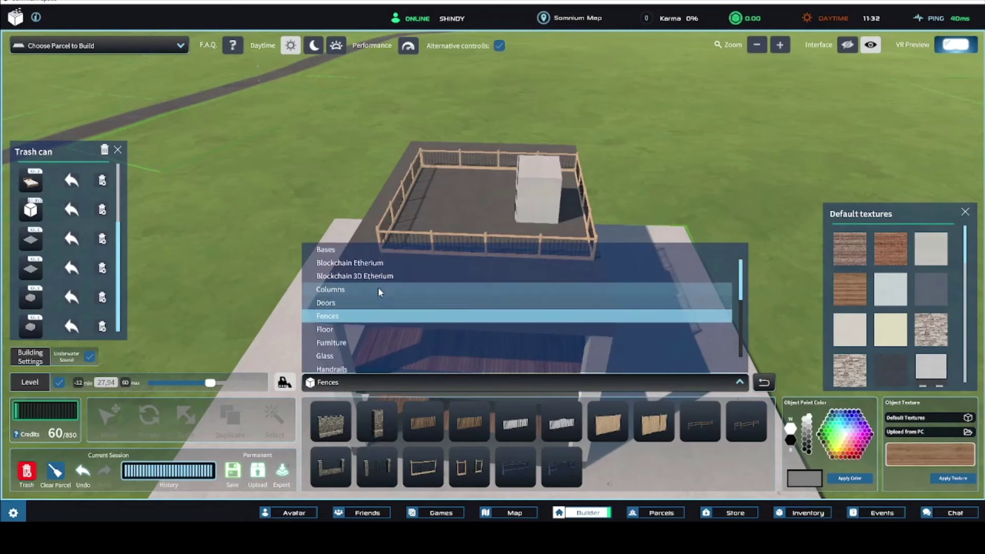
click(342, 330)
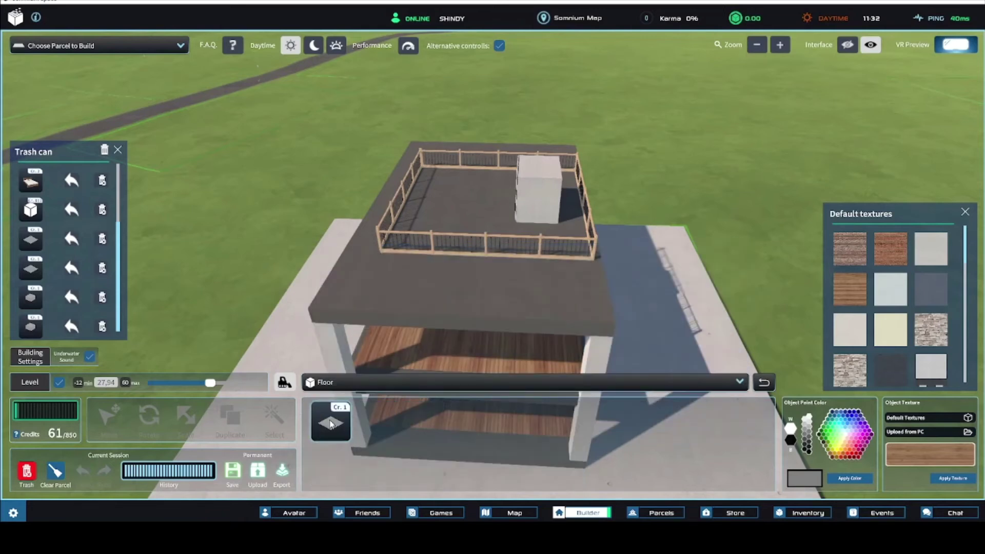
click(59, 382)
click(468, 290)
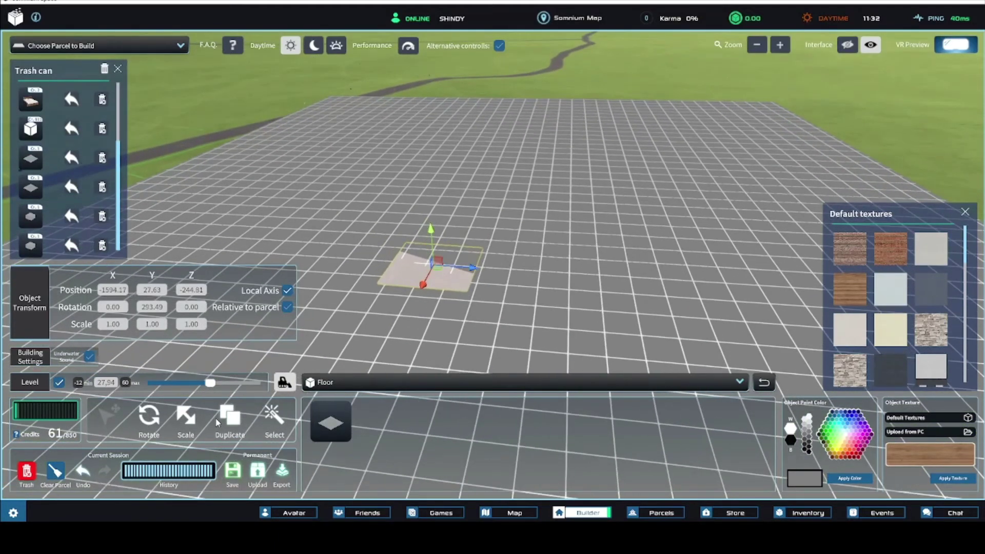
drag(482, 271, 668, 296)
drag(604, 294, 605, 293)
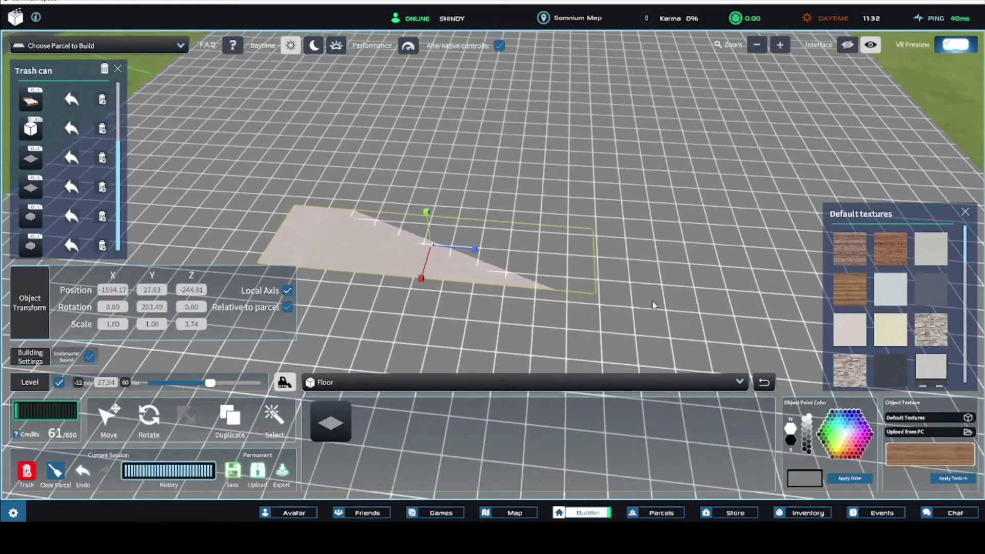
Step: Apply the mossy green default texture to the stretched floor tile and adjust the tile's height
scroll(891, 297, down, 3)
scroll(891, 297, down, 3)
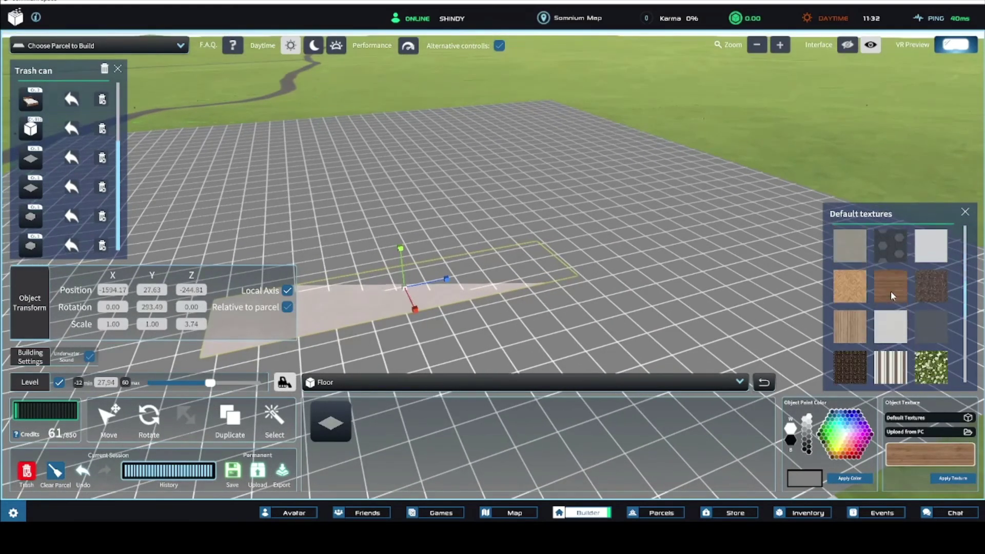
right_drag(881, 308, 815, 368)
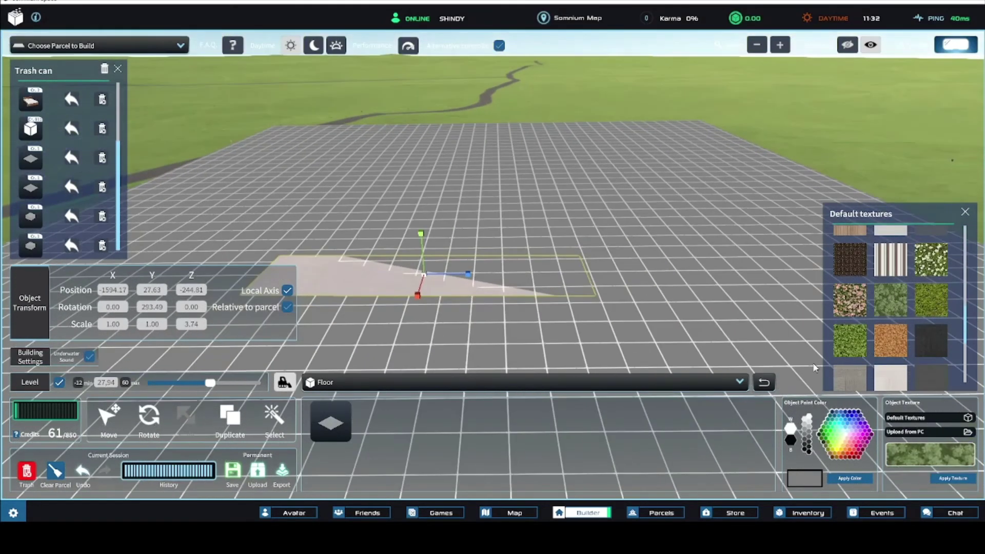
click(943, 476)
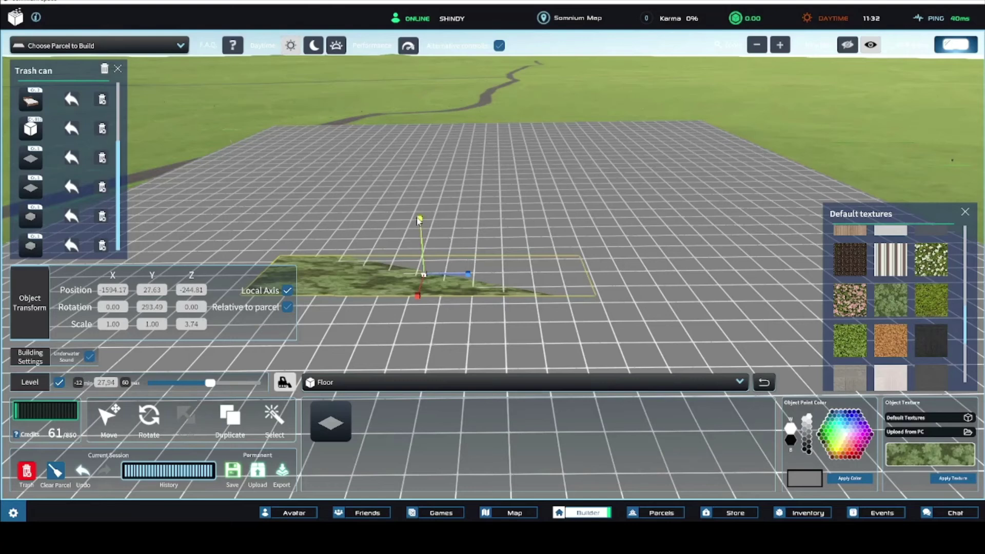
drag(422, 238, 421, 235)
right_drag(476, 220, 459, 232)
key(s)
click(965, 213)
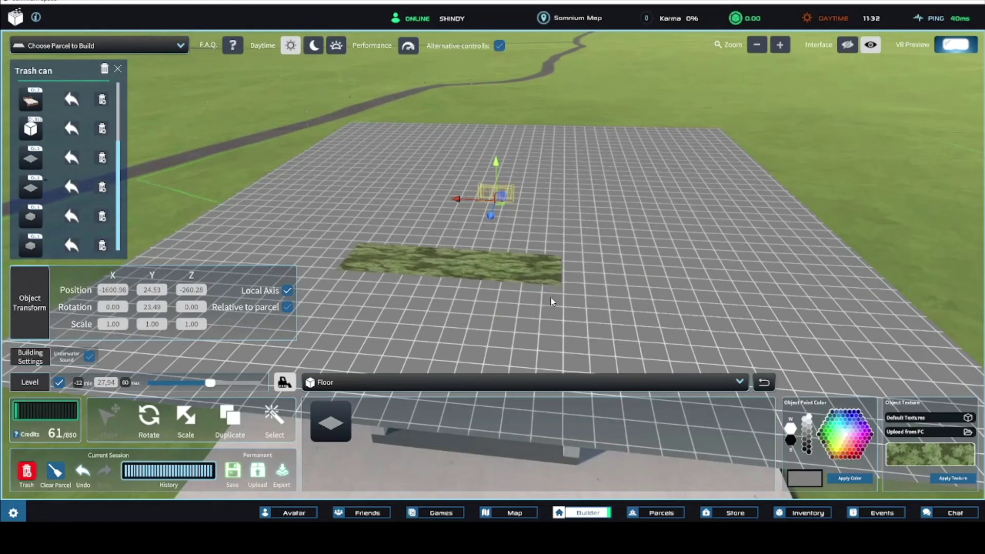
Step: Place a tall green tree and a red-leaved tree from the Trees category on the mossy floor strip
click(350, 382)
scroll(347, 329, down, 4)
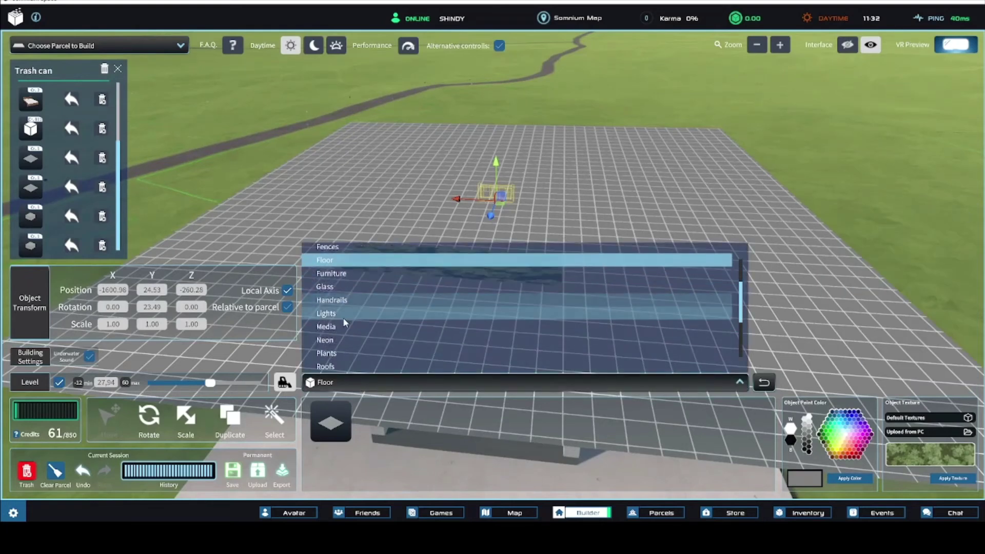
scroll(345, 331, down, 3)
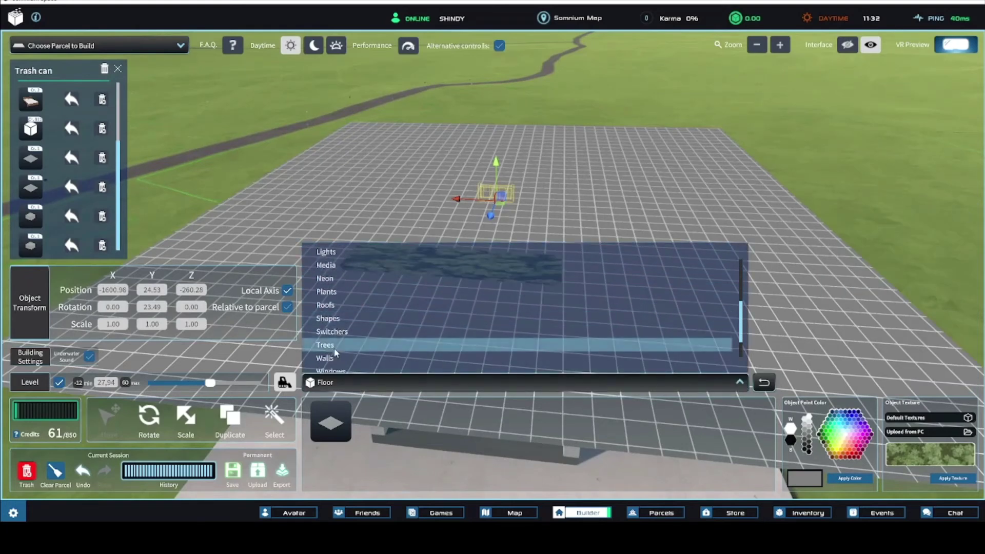
click(339, 345)
click(479, 418)
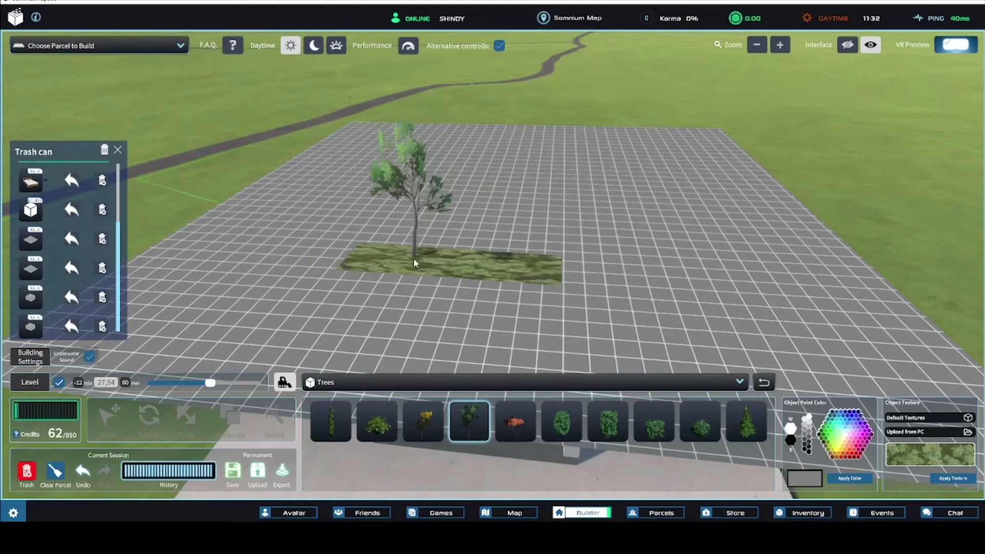
click(410, 261)
click(515, 422)
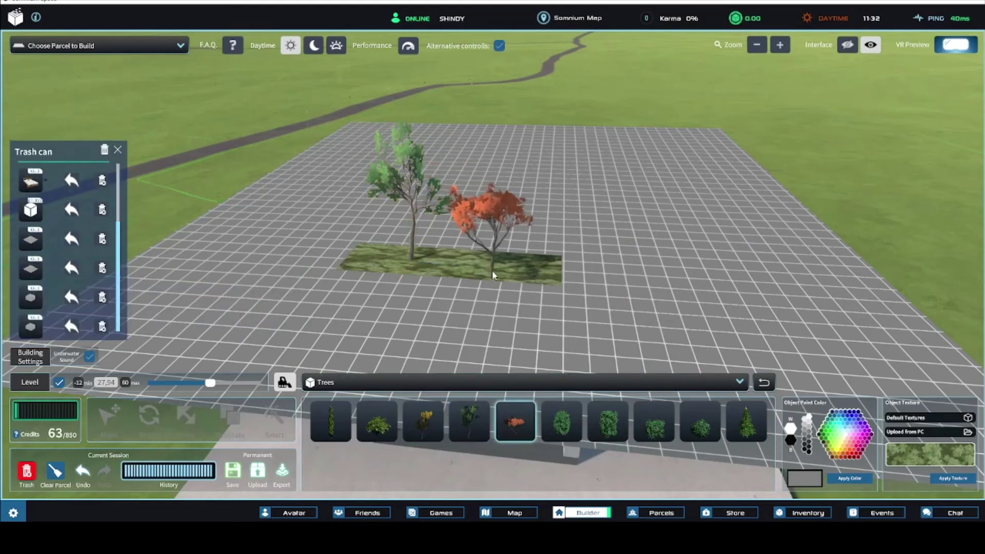
click(496, 266)
Step: Select the mossy strip with both trees, vertex-snap them onto the roof beside the railing and deselect them
right_drag(456, 284, 433, 265)
click(60, 383)
scroll(397, 270, down, 3)
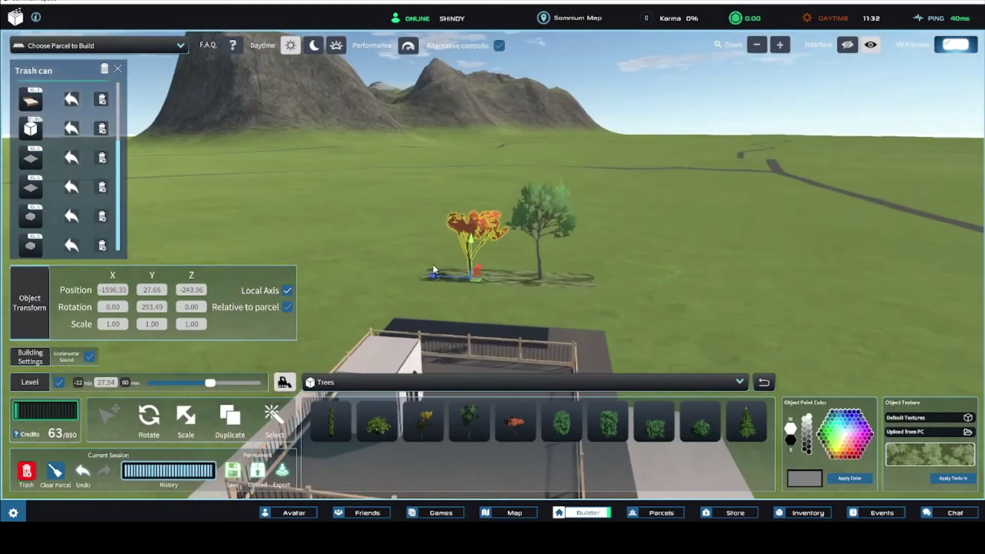
click(434, 266)
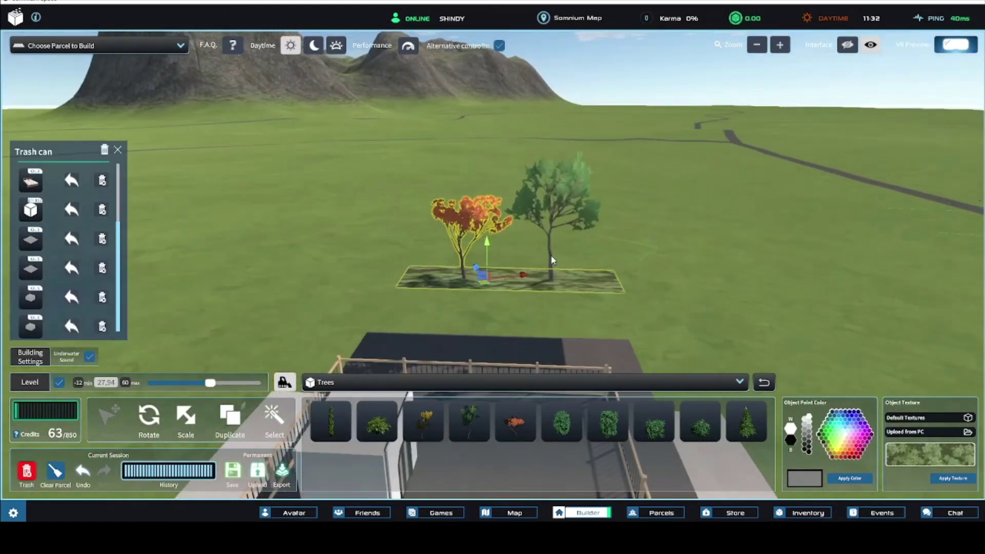
right_drag(550, 255, 538, 294)
scroll(538, 296, down, 2)
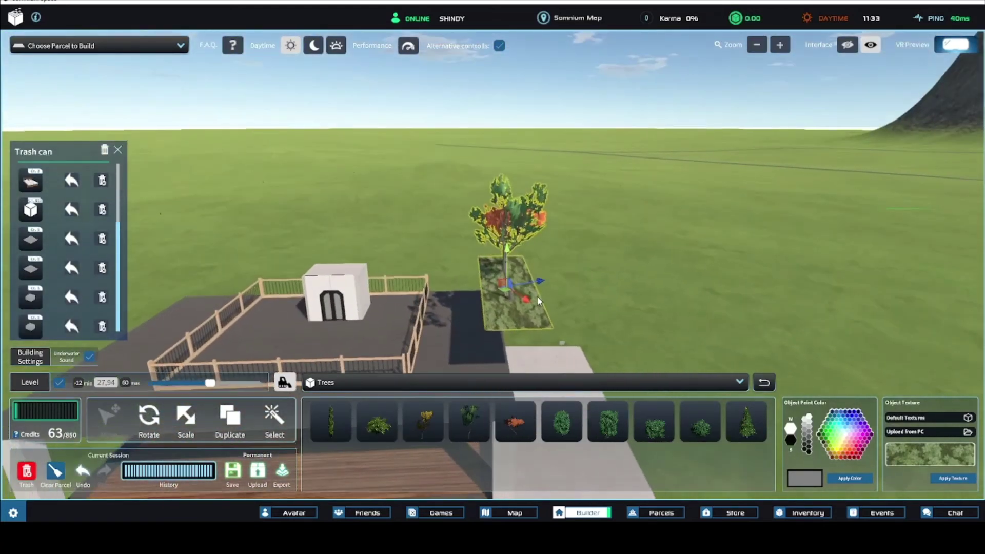
key(v)
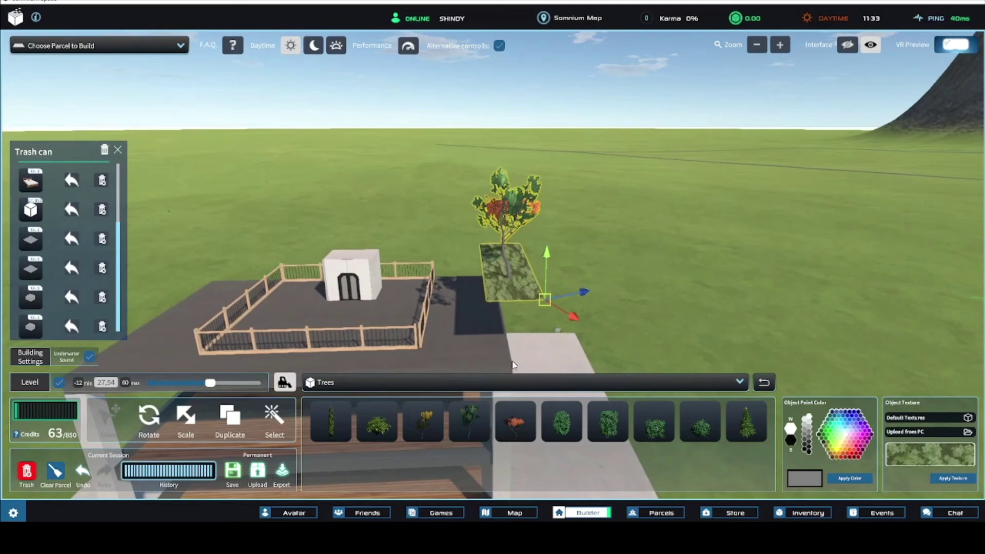
drag(513, 366, 504, 315)
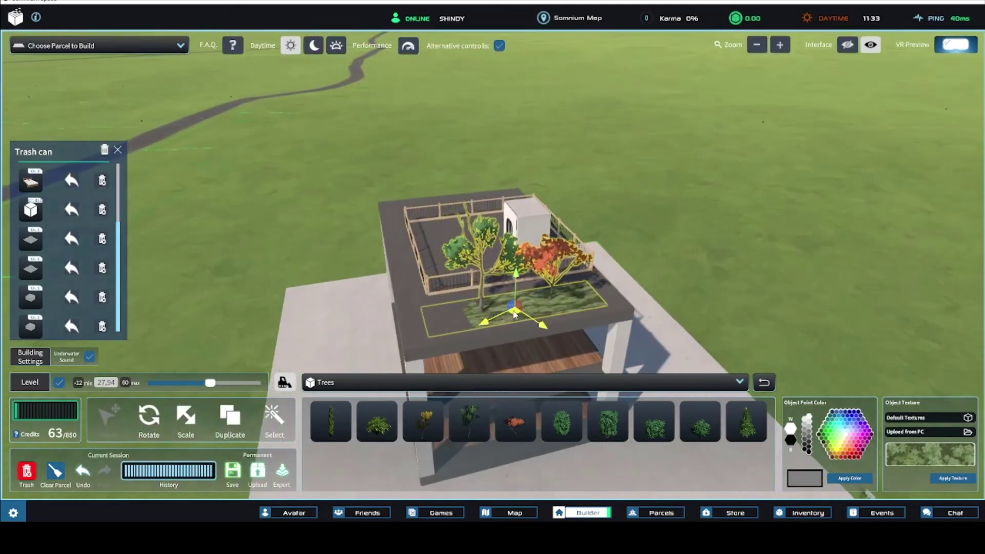
mouse_move(515, 327)
right_down()
mouse_move(563, 312)
mouse_move(529, 320)
right_up()
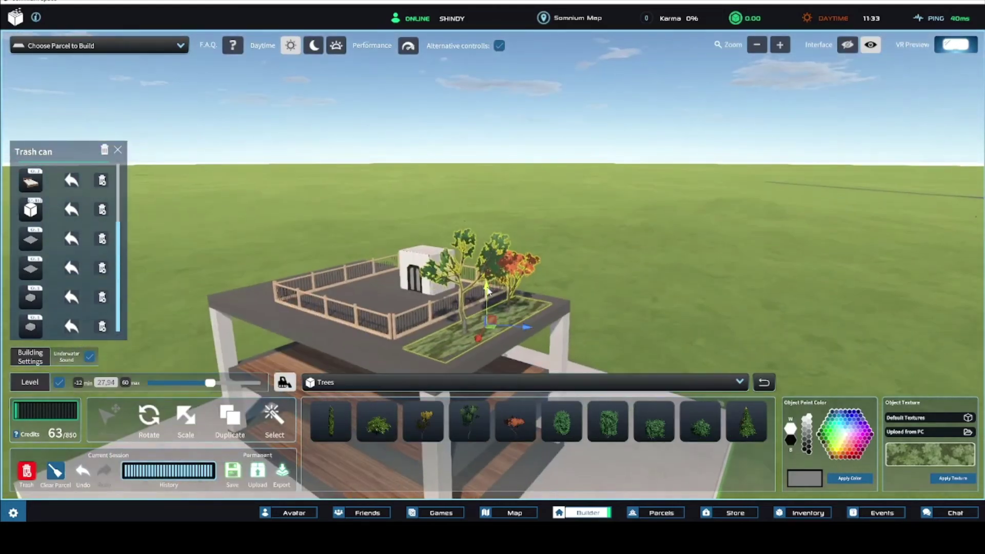
click(635, 286)
Step: Lower the building level to 23.39 and show its grid
scroll(634, 288, down, 3)
right_drag(634, 289, 270, 394)
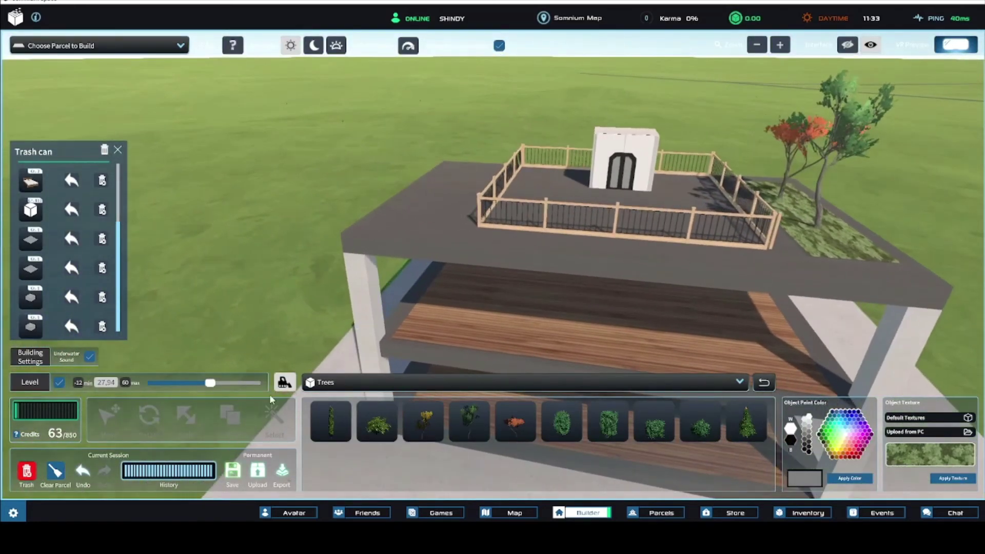
drag(219, 382, 203, 383)
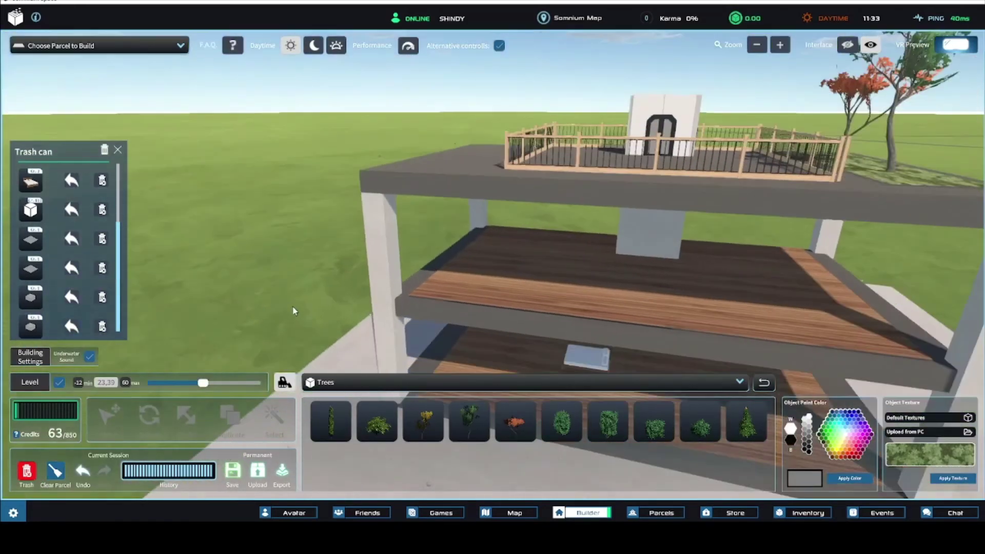
right_drag(294, 310, 112, 350)
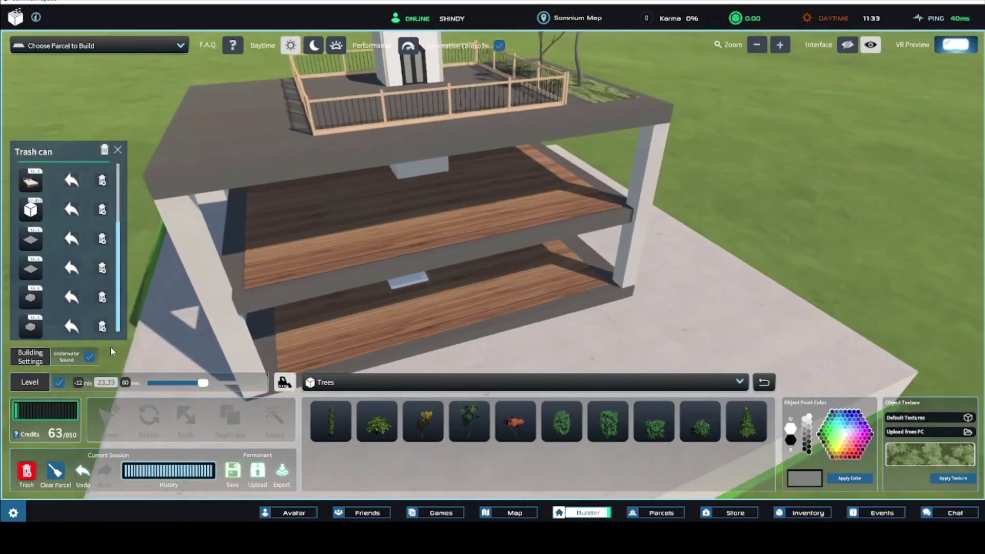
click(60, 382)
Step: Place a rectangular wooden table from the Furniture tables on the level grid in front of the roof
click(386, 379)
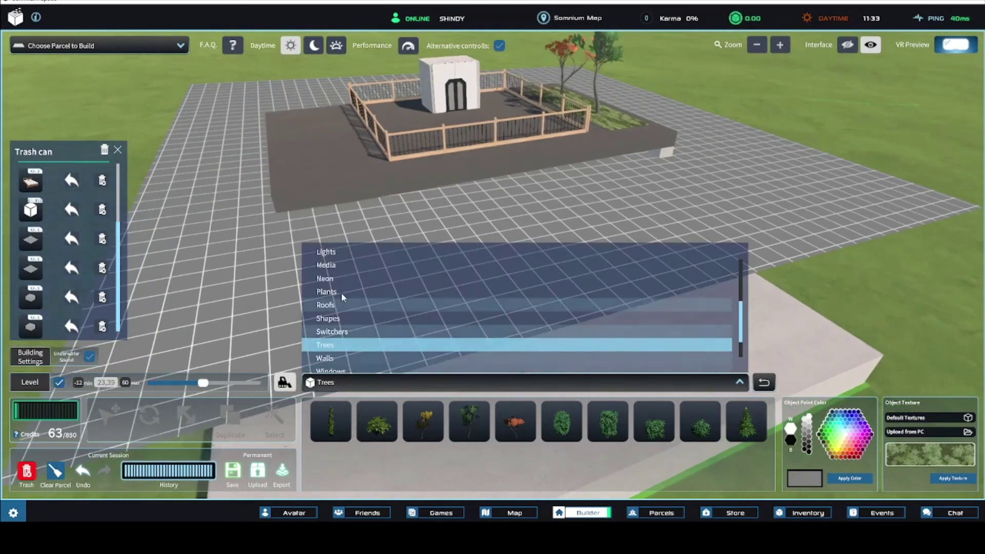
scroll(349, 303, down, 2)
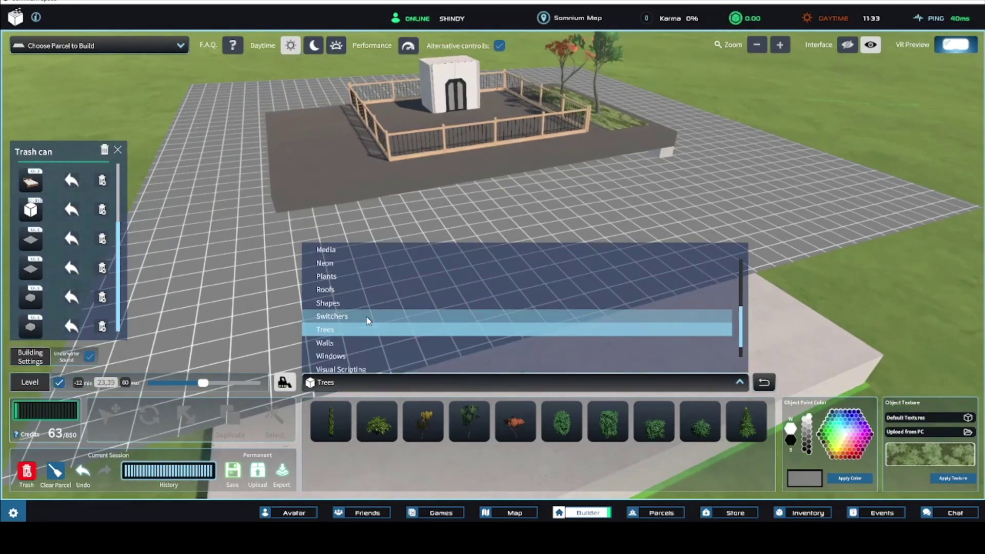
scroll(368, 321, up, 4)
click(369, 266)
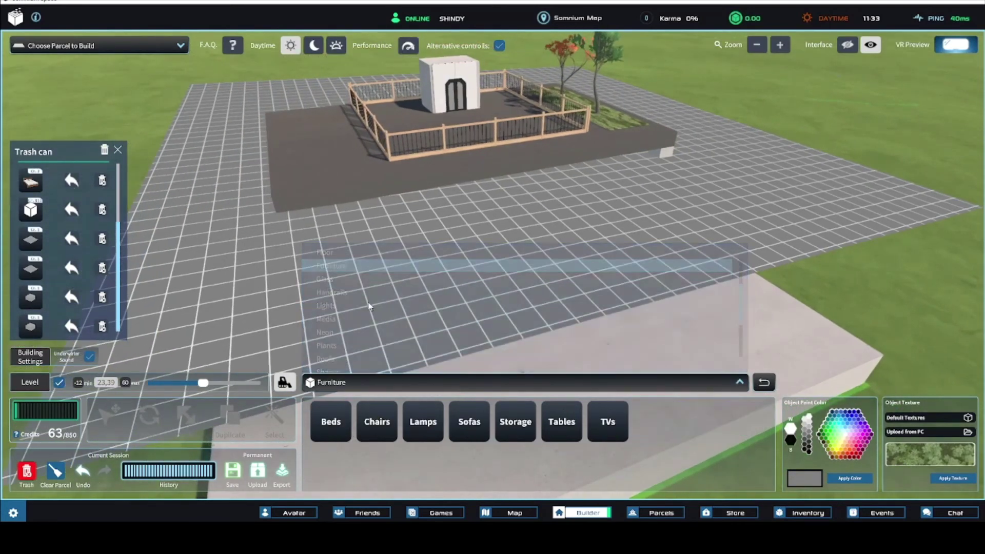
click(569, 423)
click(456, 265)
scroll(456, 266, up, 4)
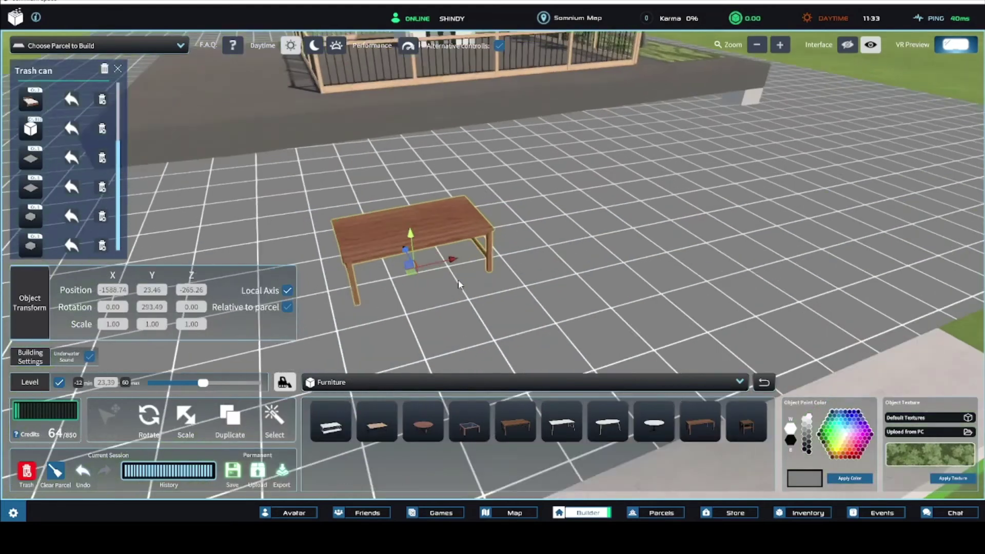
middle_drag(457, 266, 491, 295)
Step: Place four wooden slat-back chairs with dark seats from the Furniture chairs next to the table
click(402, 386)
scroll(342, 332, down, 5)
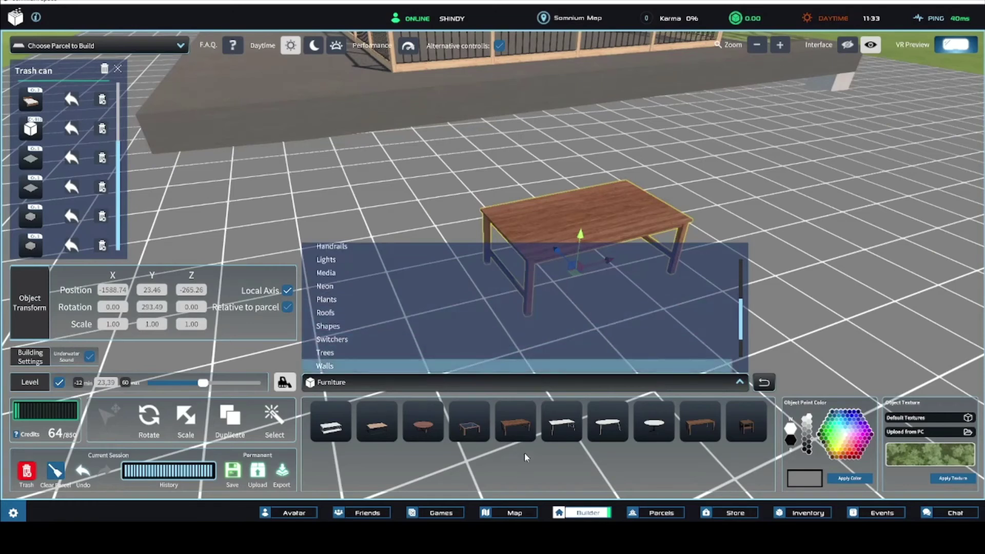
click(763, 382)
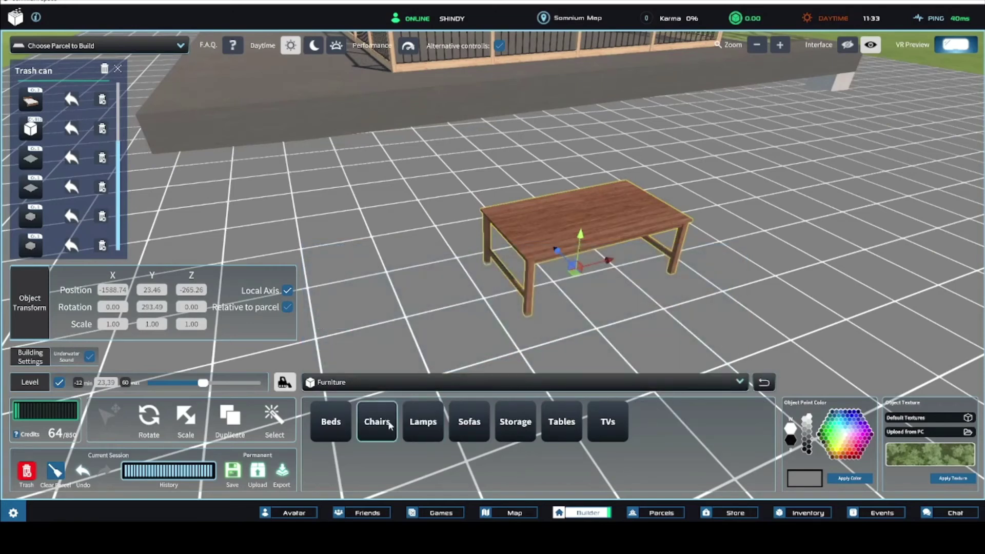
click(390, 426)
click(515, 421)
click(508, 410)
key(s)
click(520, 425)
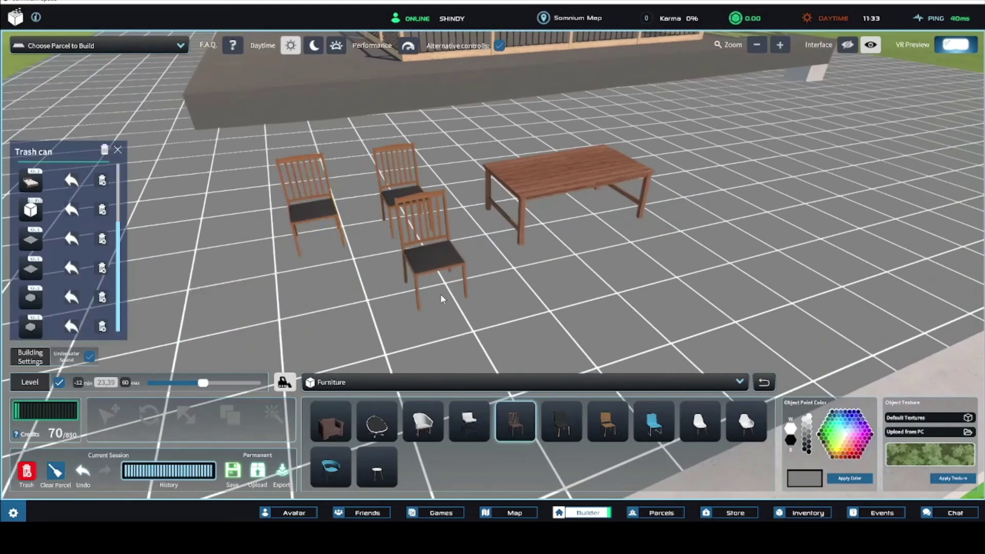
click(459, 300)
click(507, 419)
click(357, 321)
mouse_move(456, 335)
right_down()
mouse_move(465, 345)
mouse_move(473, 318)
mouse_move(457, 324)
mouse_move(456, 339)
right_up()
key(s)
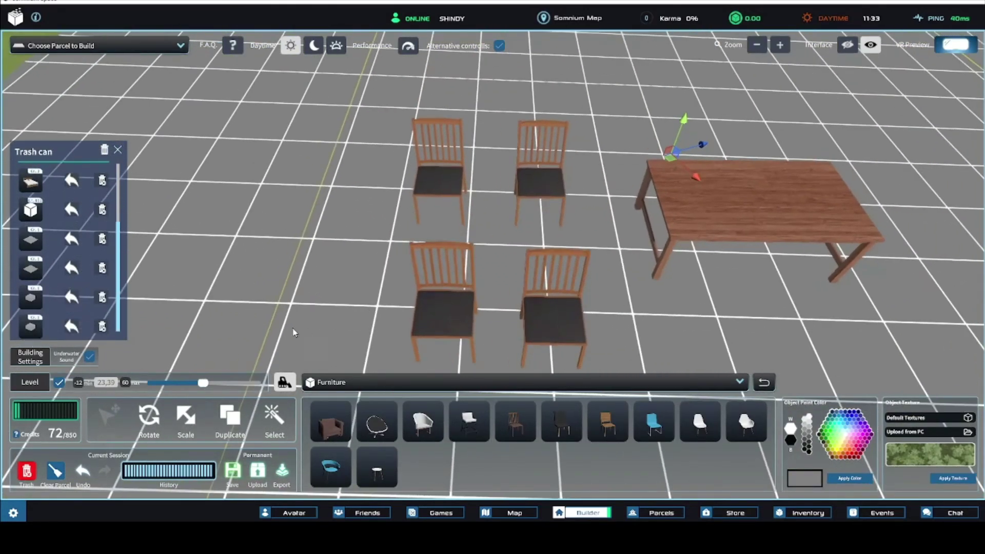
right_drag(386, 198, 264, 176)
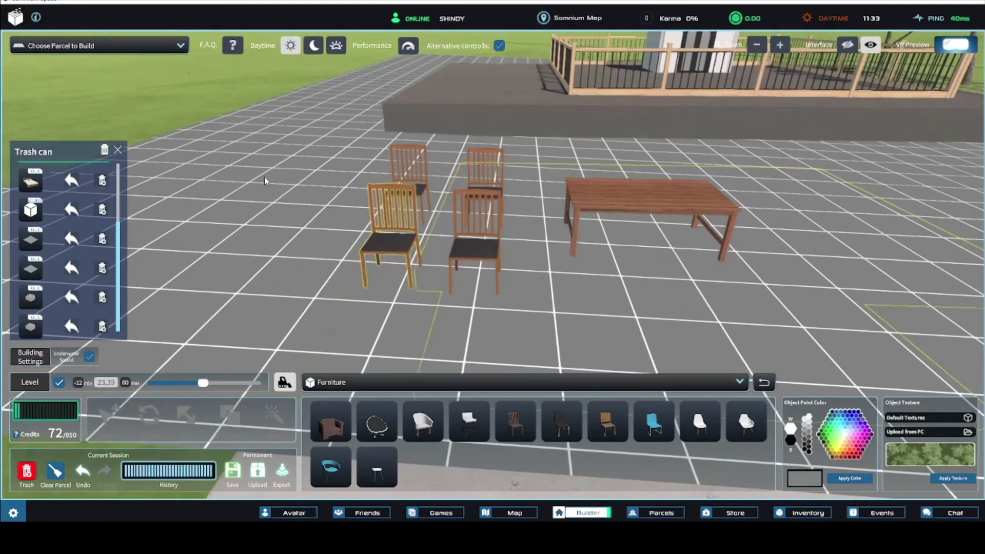
Step: Rotate the front pair of chairs and arrange the chairs around the wooden table
click(389, 224)
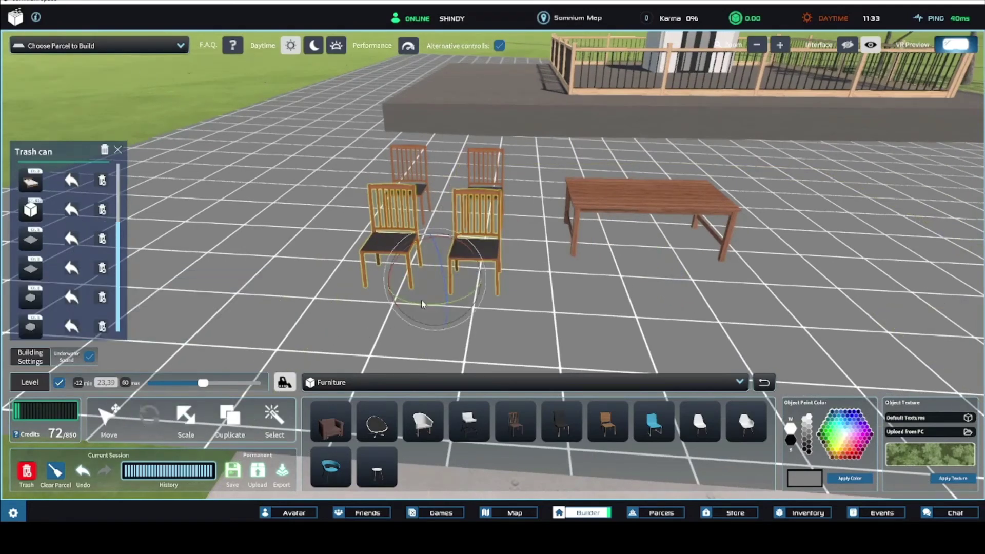
drag(416, 301, 549, 252)
right_drag(549, 251, 515, 290)
click(548, 242)
drag(467, 318, 390, 217)
right_drag(552, 338, 501, 310)
drag(497, 334, 401, 228)
right_drag(401, 228, 449, 247)
drag(528, 241, 588, 229)
Step: Reposition the remaining two chairs side by side along the table's free long side
right_drag(656, 230, 460, 217)
click(480, 224)
click(481, 234)
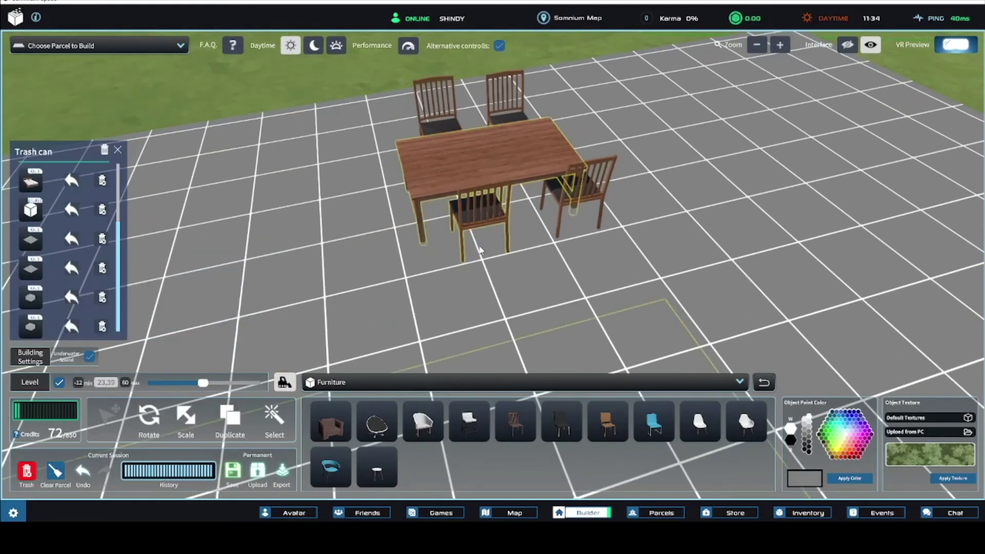
click(479, 245)
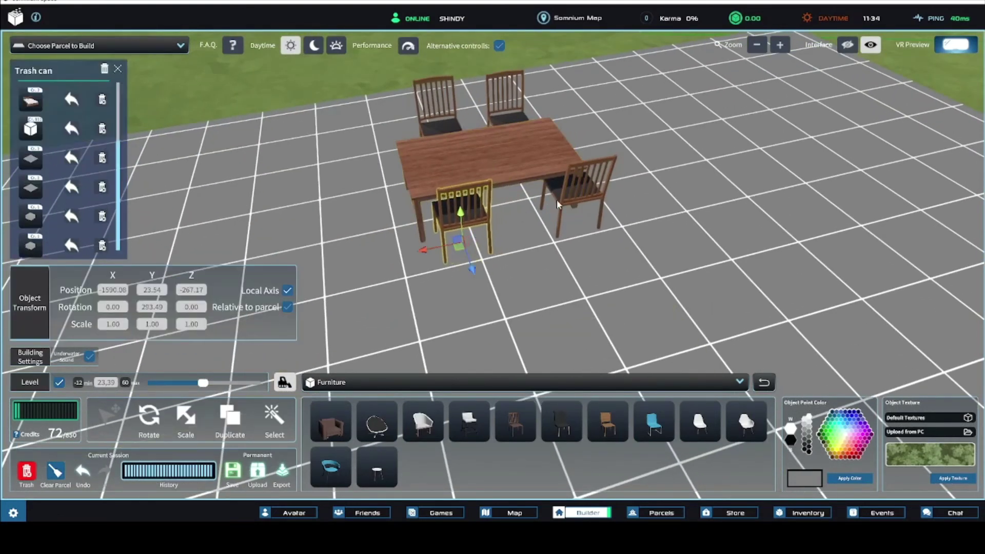
drag(567, 227, 535, 237)
Step: Bring the last chair pair up to the table's edge and select the table together with all four chairs
right_drag(655, 231, 555, 227)
shift+click(471, 269)
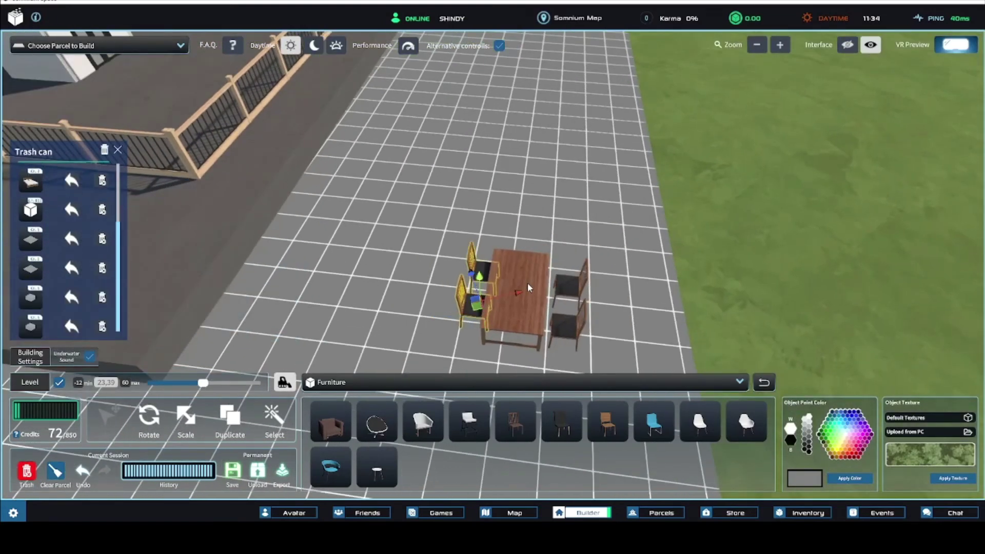
right_drag(576, 284, 586, 274)
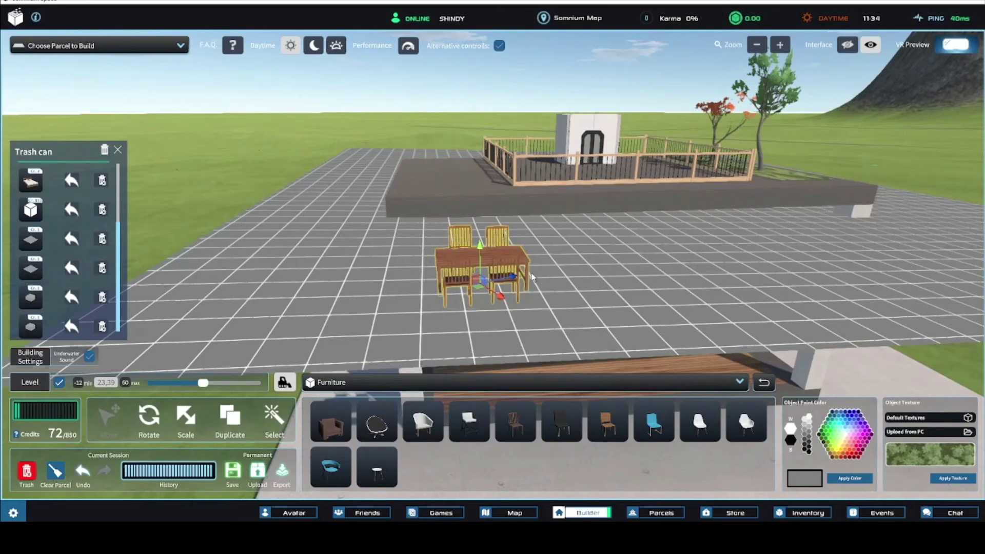
Step: Move the table and chairs onto the rooftop inside the railed area, in front of the white shaft's door
drag(444, 308, 394, 180)
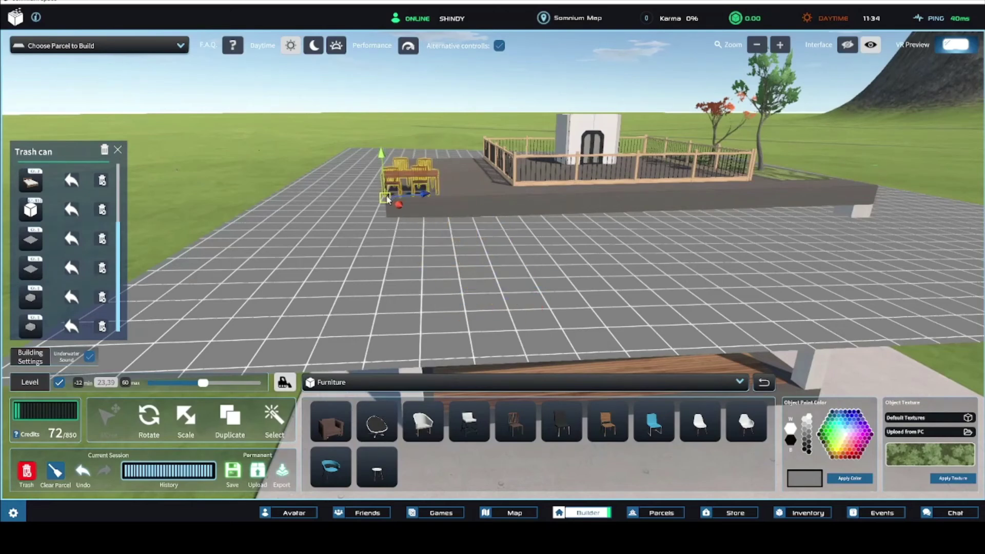
scroll(387, 197, up, 5)
right_drag(386, 197, 421, 214)
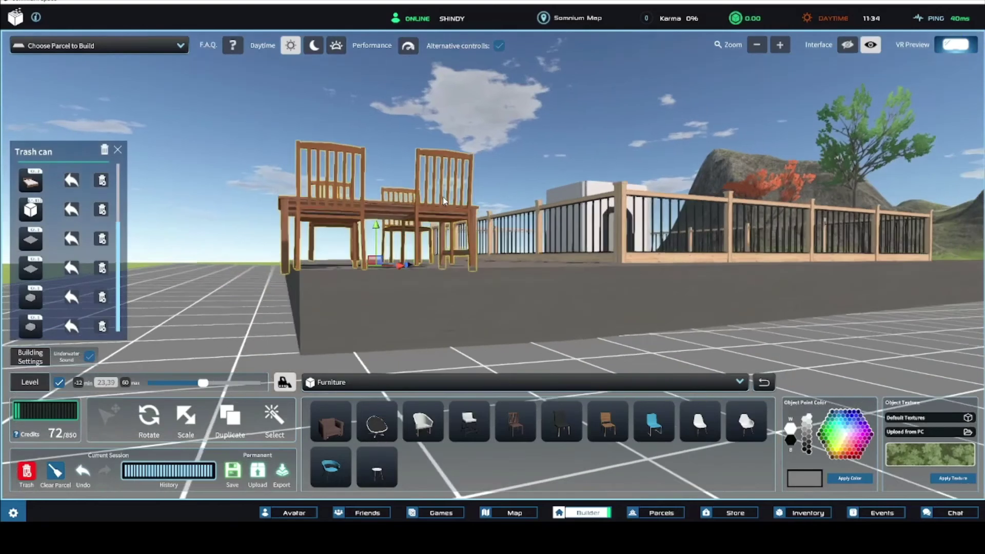
drag(387, 303, 770, 263)
scroll(261, 158, down, 5)
right_drag(260, 156, 324, 224)
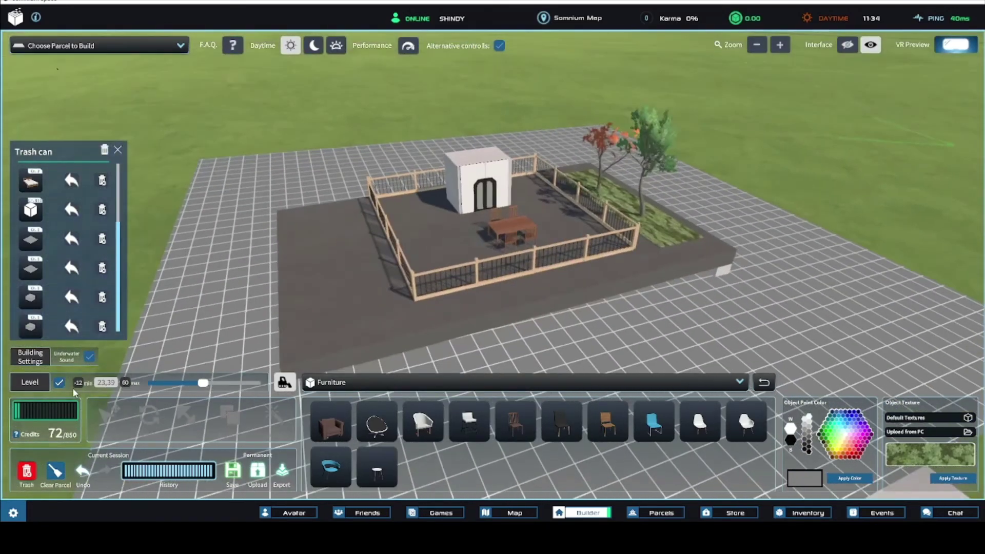
Step: Open the TV models in the Furniture category
scroll(503, 315, up, 3)
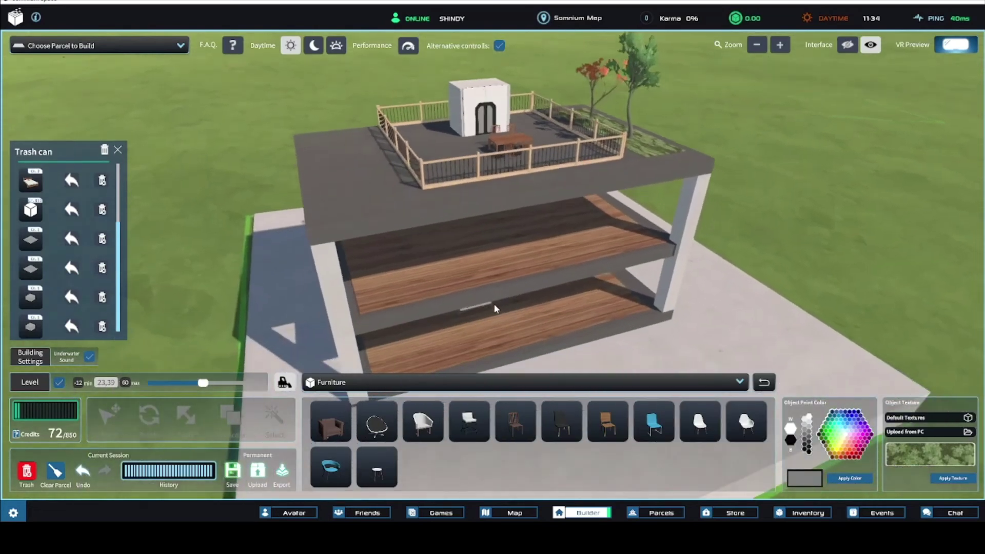
right_drag(496, 308, 475, 277)
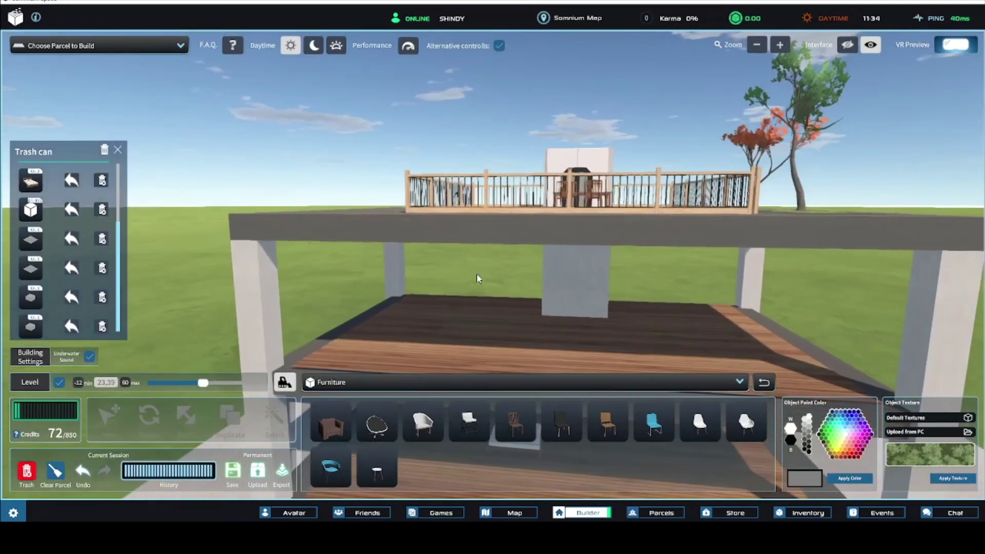
click(513, 382)
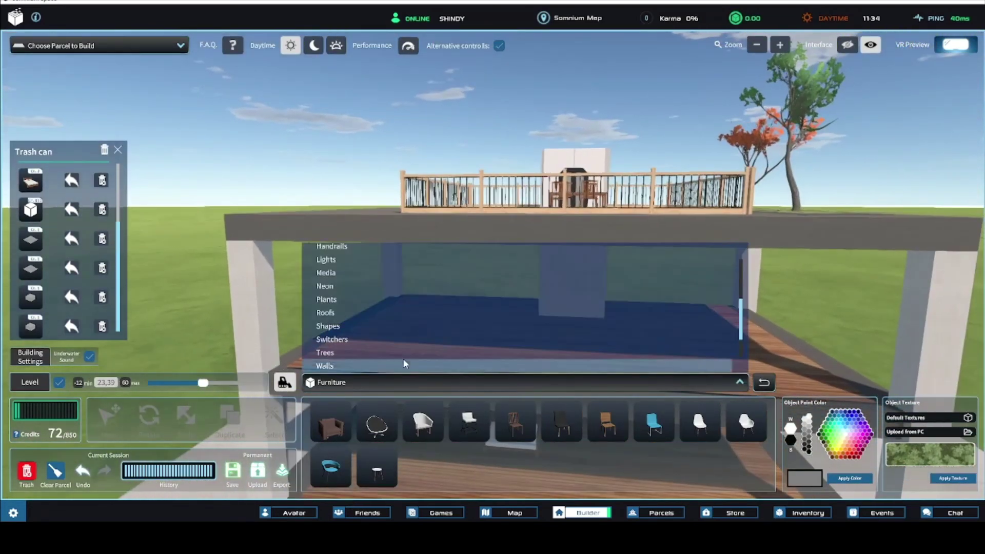
scroll(369, 336, down, 2)
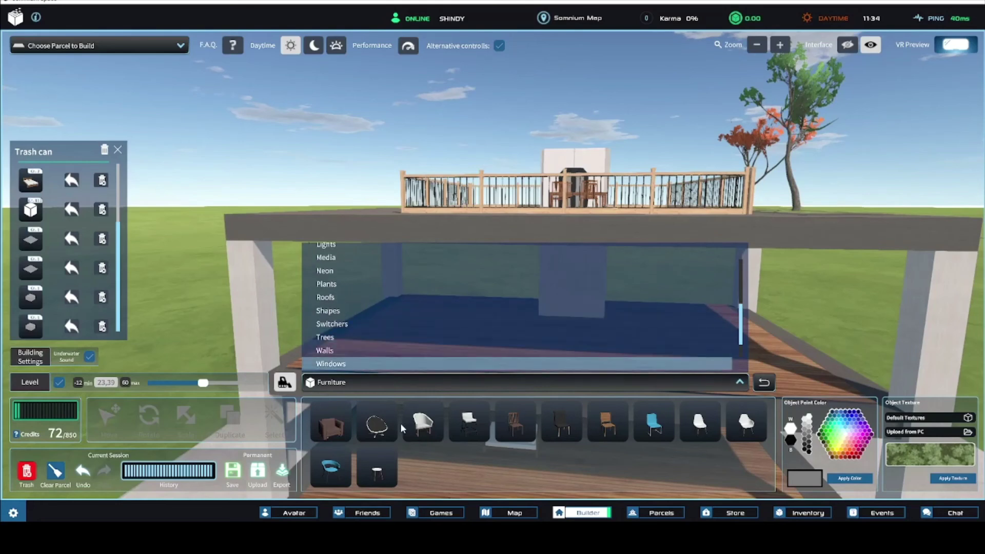
click(739, 384)
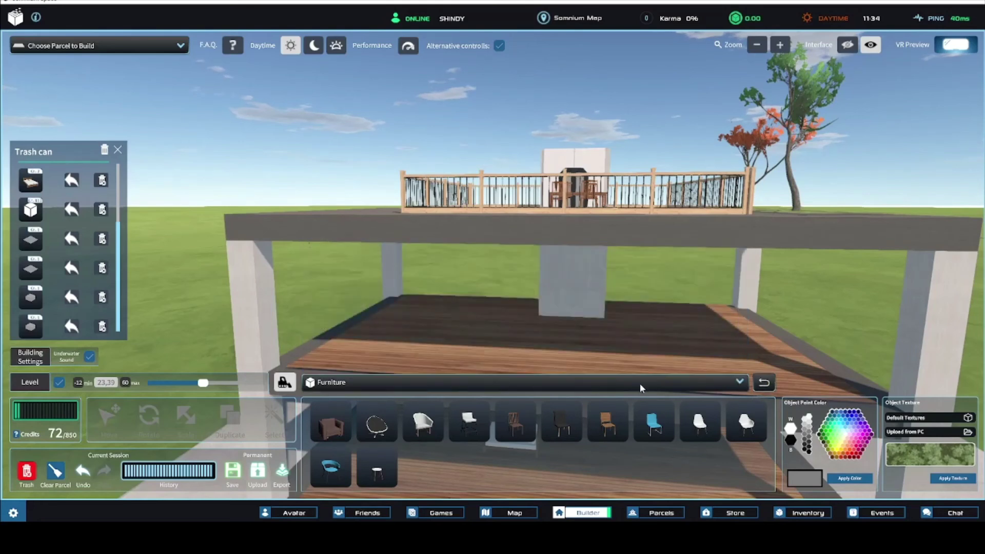
click(765, 383)
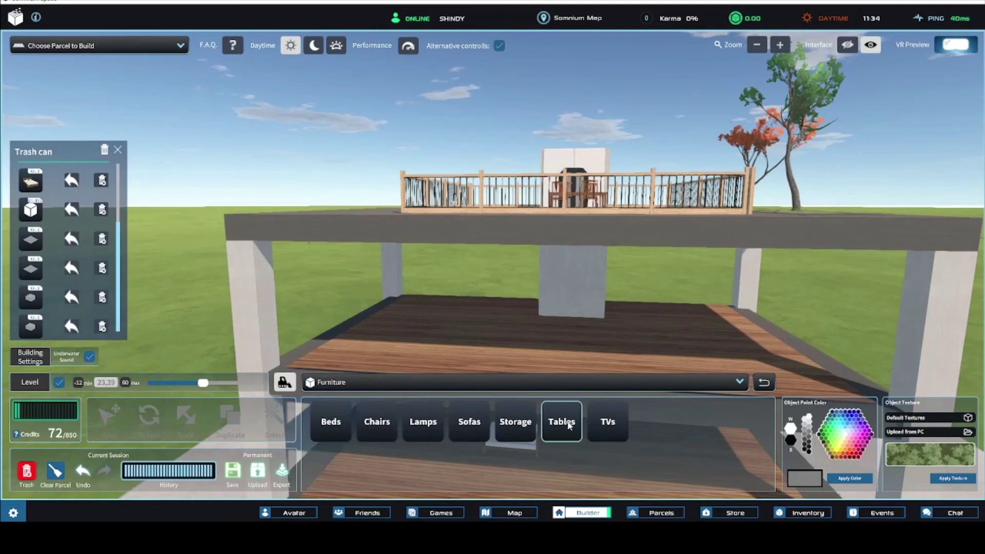
click(616, 425)
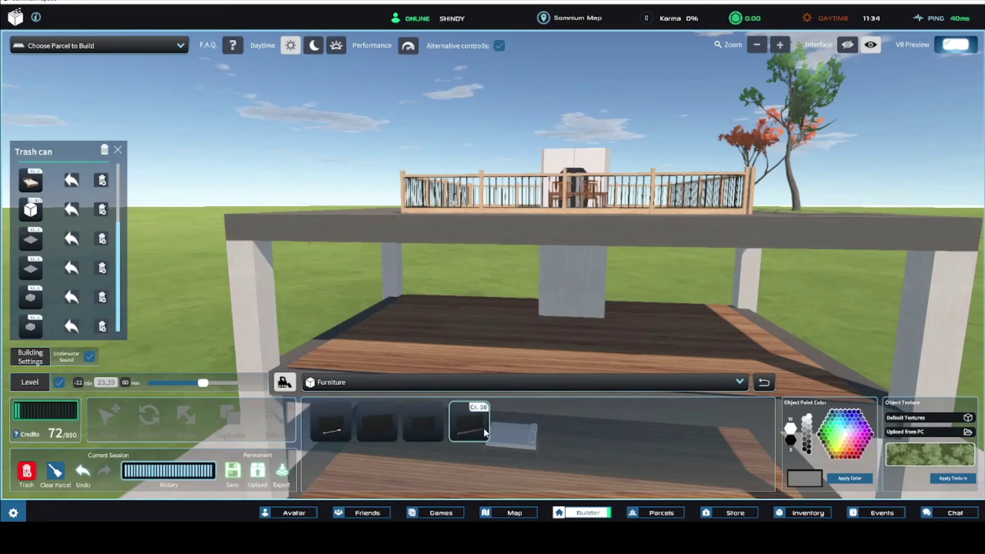
Step: Show the level grid and place the wide flat-screen TV model on it in front of the upper storey
right_drag(410, 210, 408, 245)
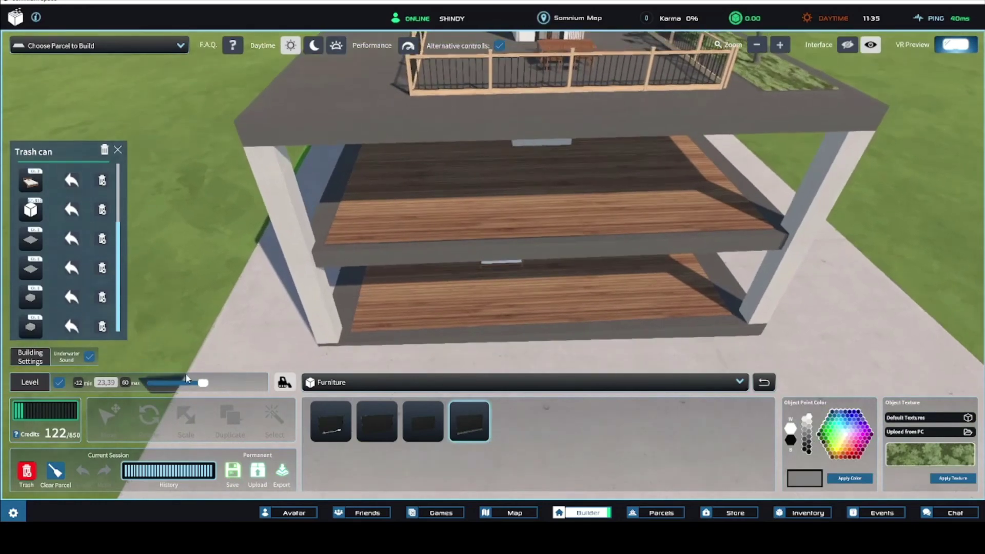
click(61, 384)
click(347, 239)
key(w)
right_drag(337, 258, 507, 360)
key(w)
key(a)
key(w)
key(d)
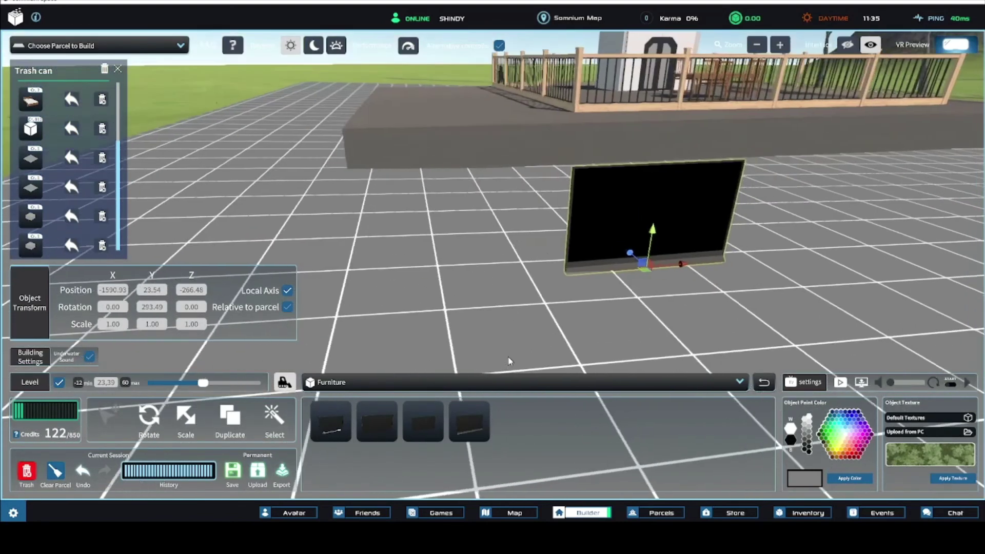
click(495, 382)
click(324, 384)
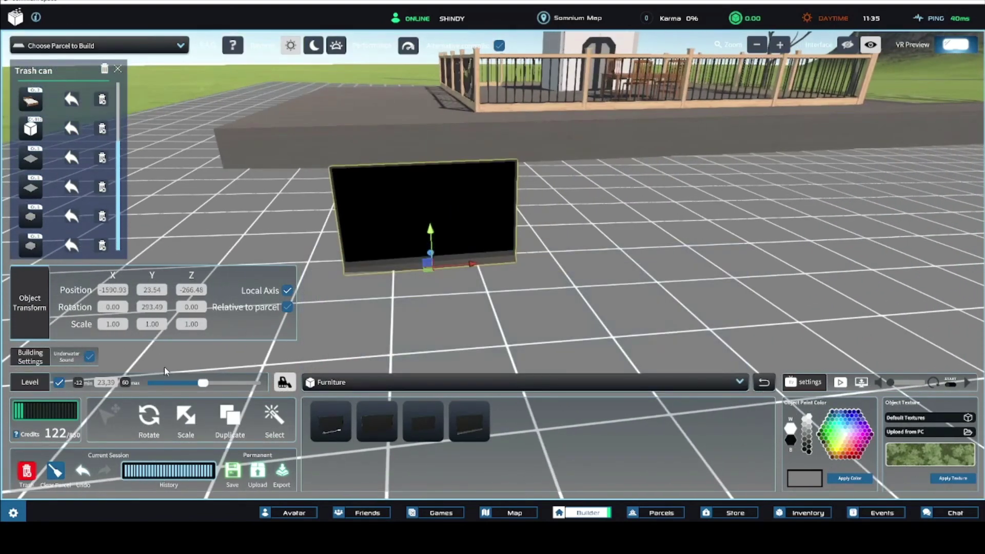
Step: Hide the level grid and move the TV onto the upper wooden floor, toward the rear beside the shaft
click(59, 384)
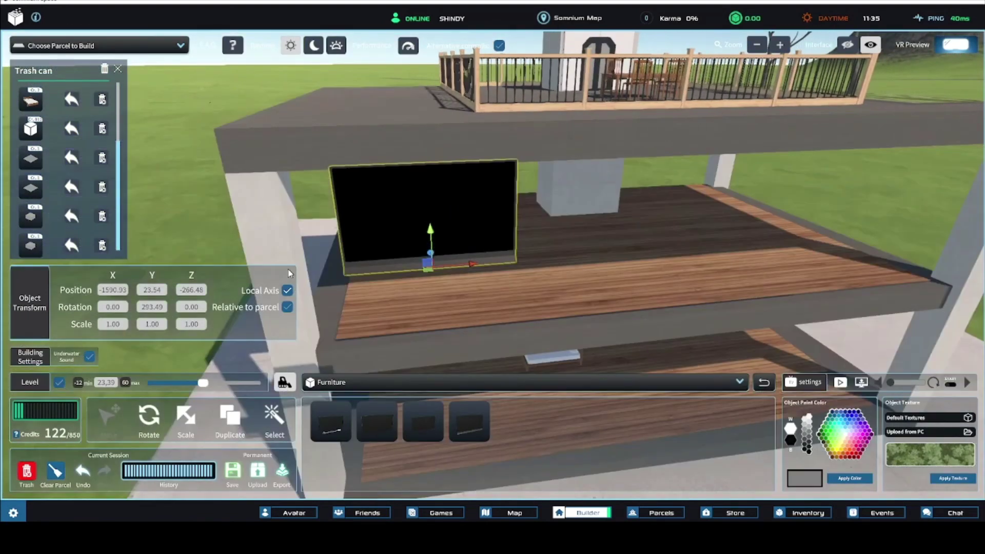
drag(516, 264, 753, 304)
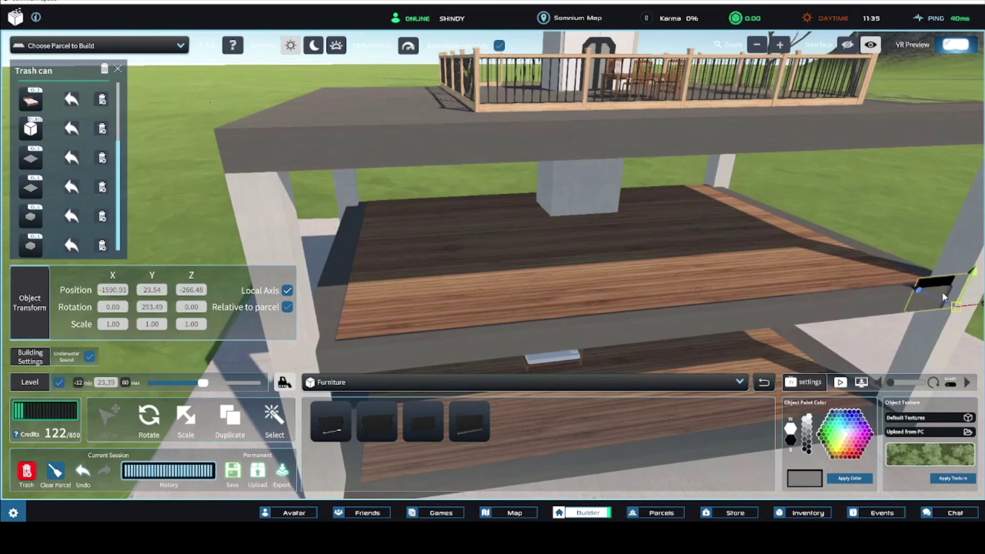
drag(947, 282, 951, 286)
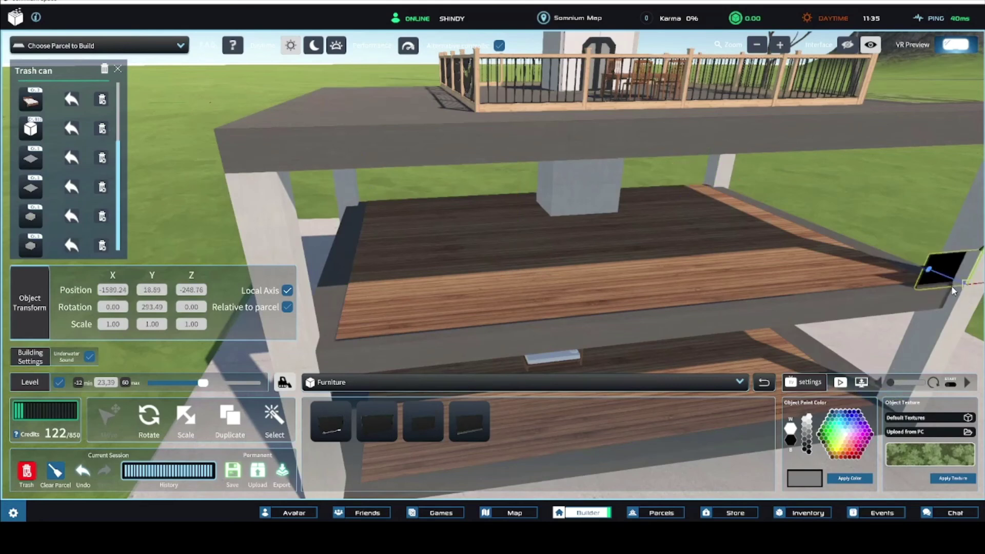
key(d)
key(d)
drag(853, 293, 397, 267)
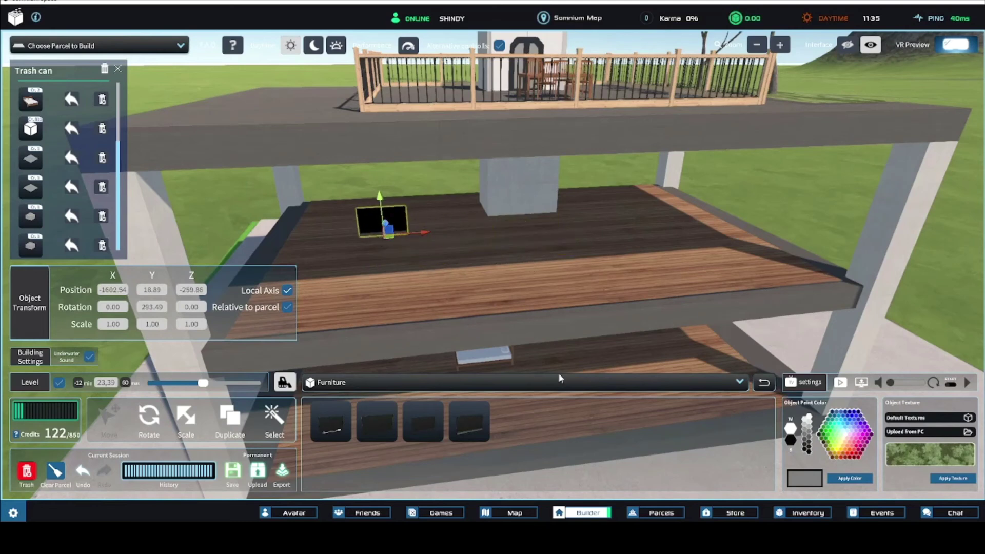
Step: Place the white L-shaped sofa from the Furniture sofas on the level grid, then hide the grid
click(770, 385)
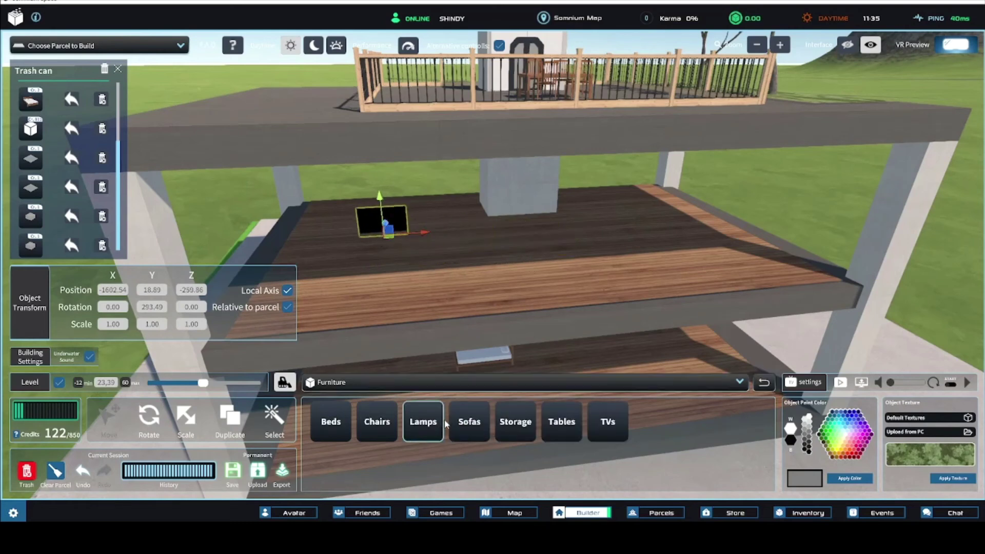
click(470, 435)
click(458, 426)
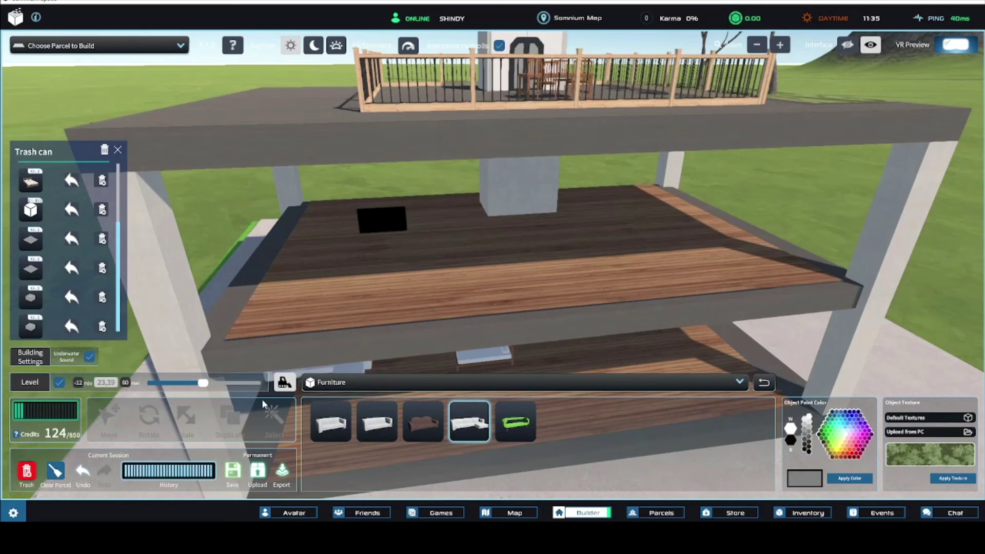
click(61, 384)
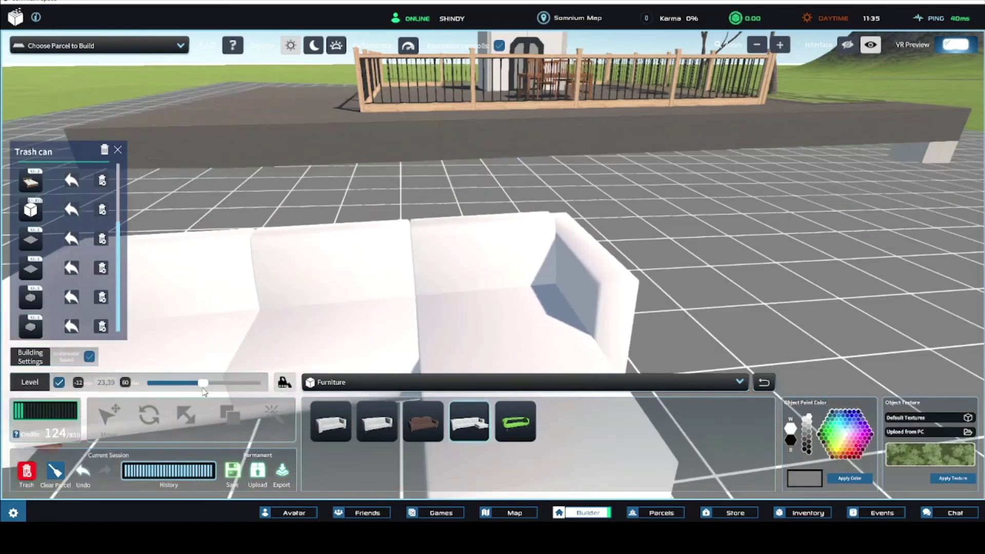
click(431, 291)
scroll(431, 291, down, 3)
click(59, 384)
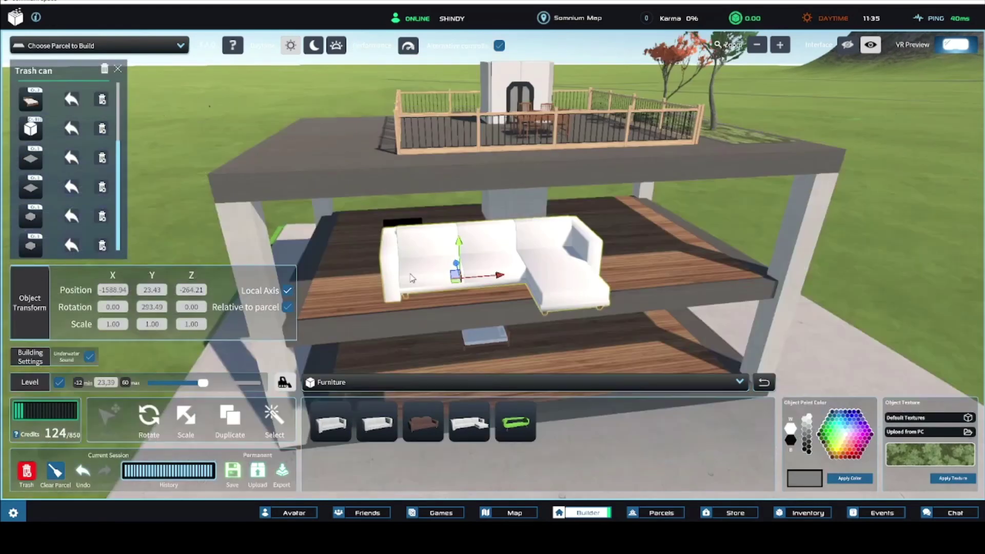
Step: Lower the sofa to the upper floor's front corner and turn it around to a Y rotation of 113.49
drag(388, 304, 290, 326)
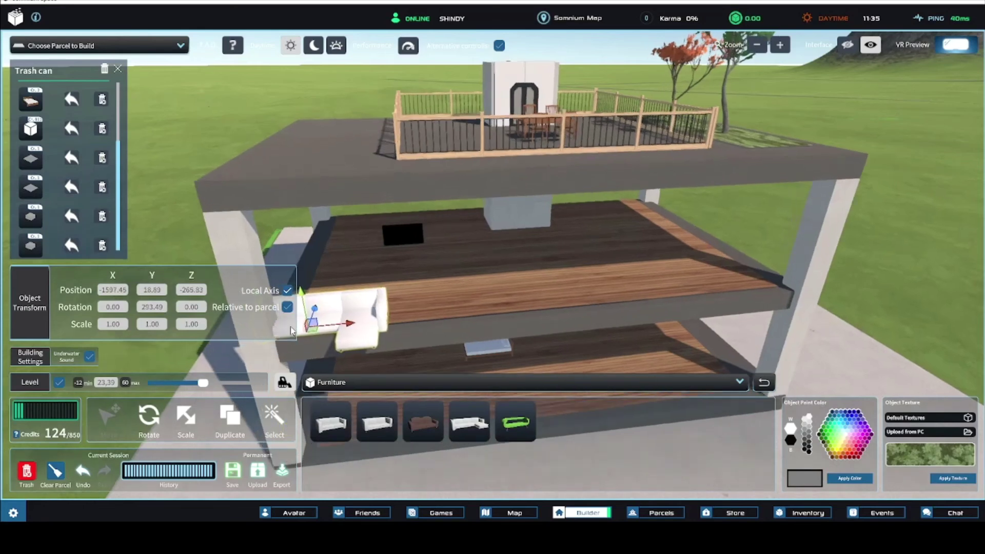
scroll(290, 326, up, 3)
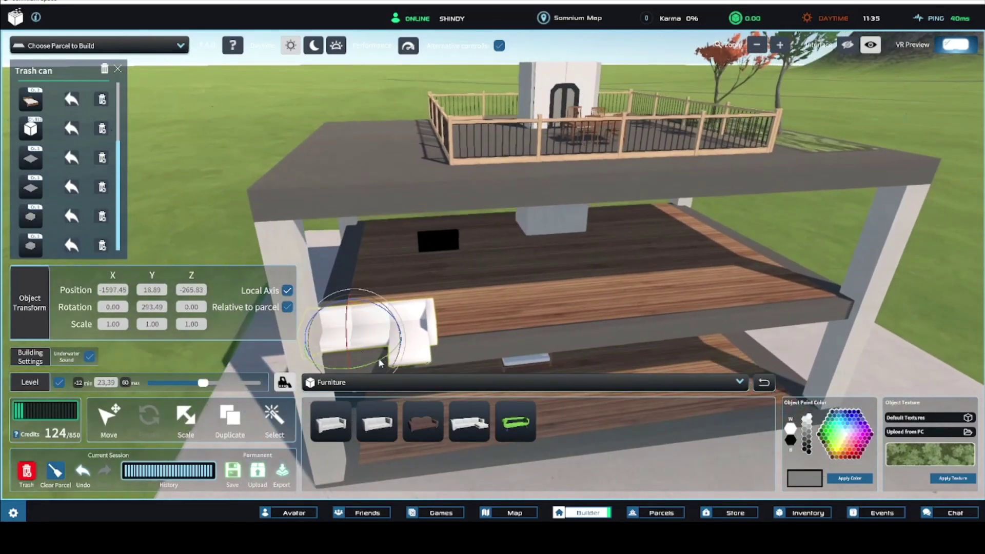
drag(373, 364, 257, 355)
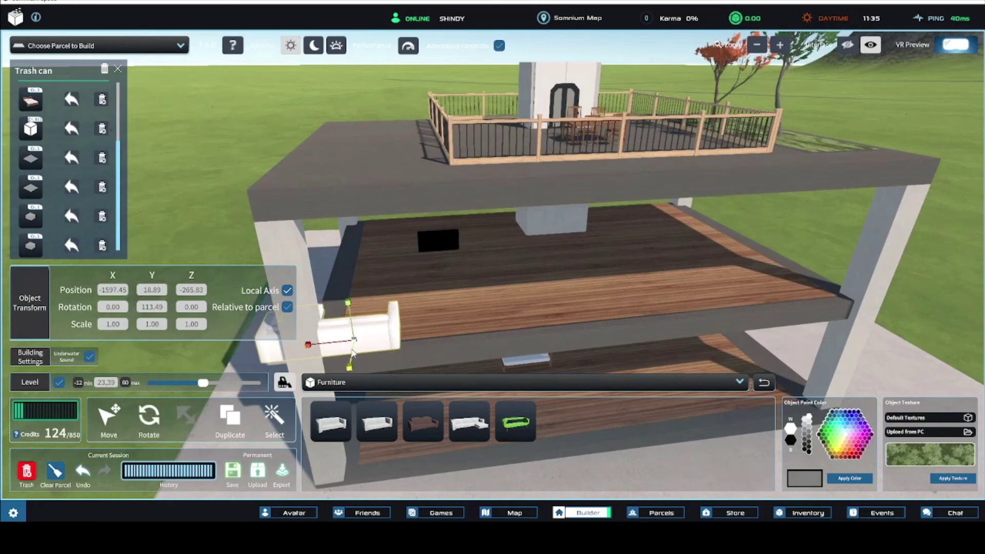
Step: Move the sofa farther back on the upper wooden floor so it faces the TV
key(w)
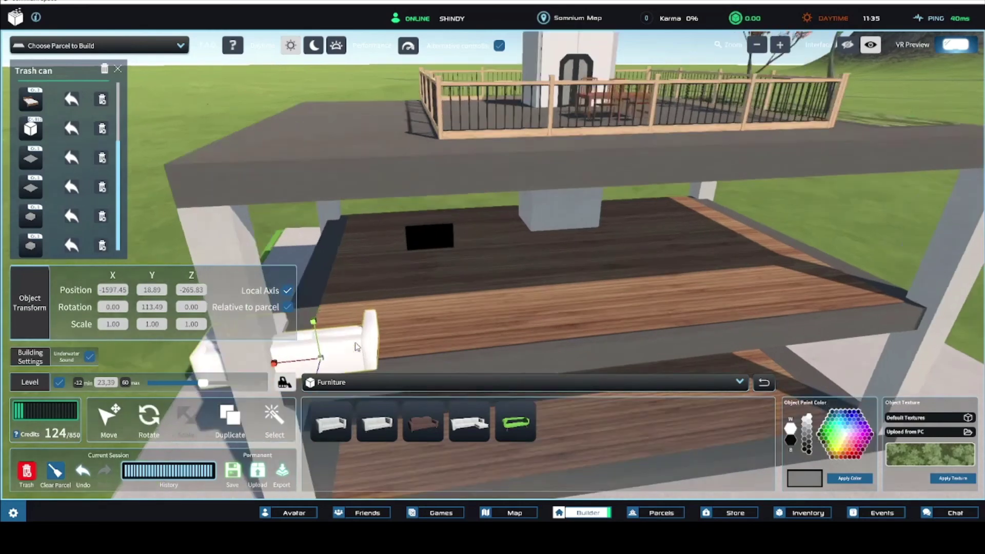
key(a)
drag(454, 333, 548, 266)
mouse_move(676, 312)
right_down()
mouse_move(654, 310)
mouse_move(660, 291)
mouse_move(643, 310)
mouse_move(666, 315)
right_up()
key(d)
key(s)
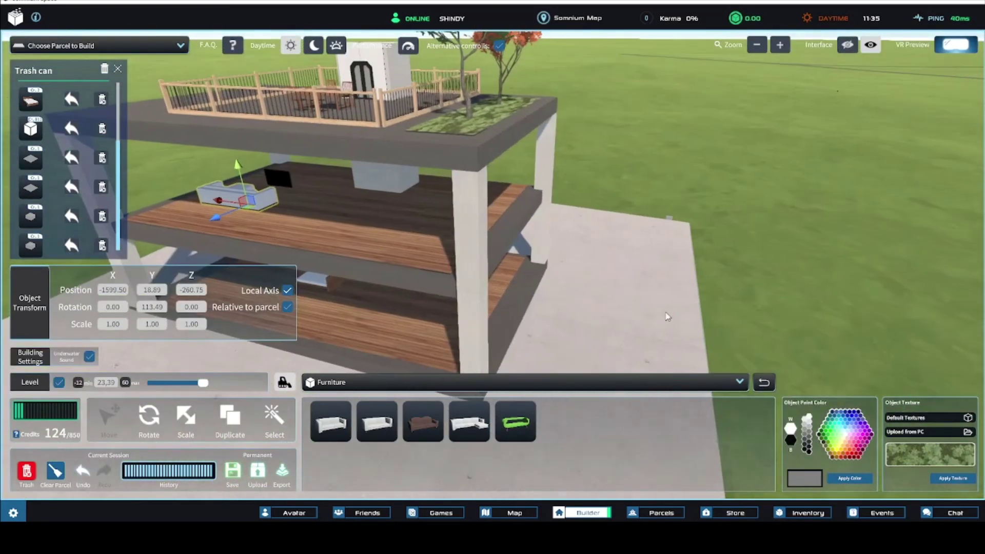
Step: Place a single-pane and a multi-pane wood-framed window from the Windows category on the ground beside the building
key(a)
click(645, 386)
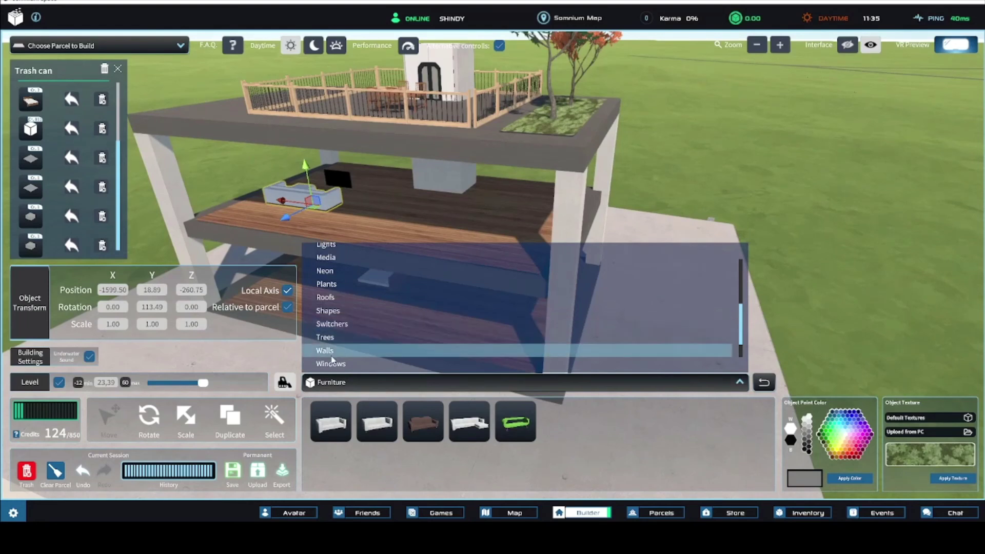
click(402, 363)
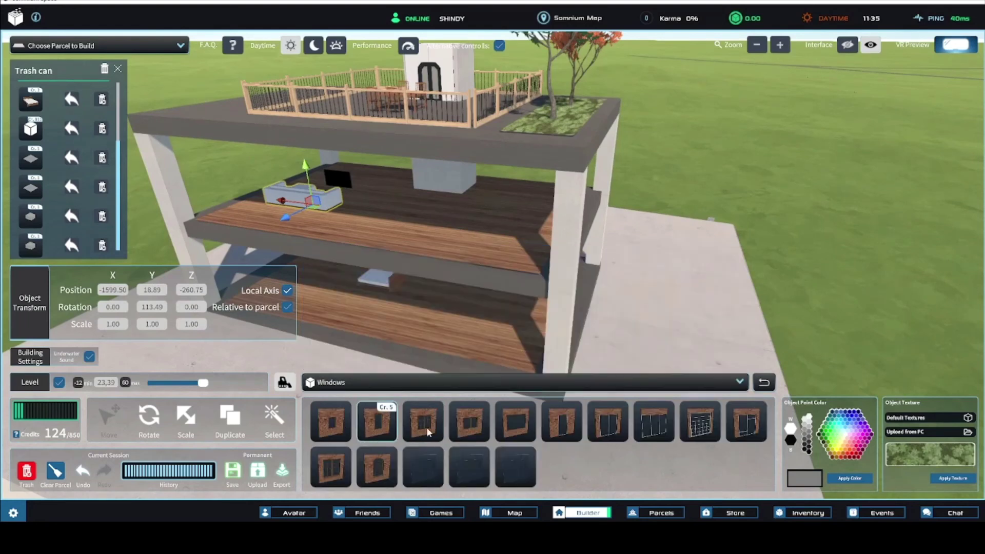
click(654, 421)
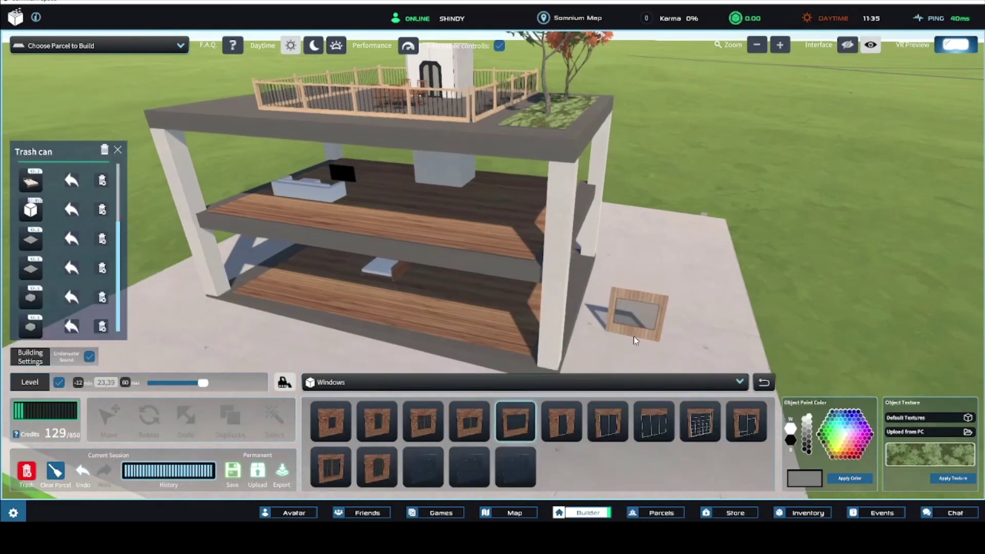
click(633, 336)
click(610, 359)
Step: Lower the level grid to the ground and place a square panel from the Glass category in front of the building
key(w)
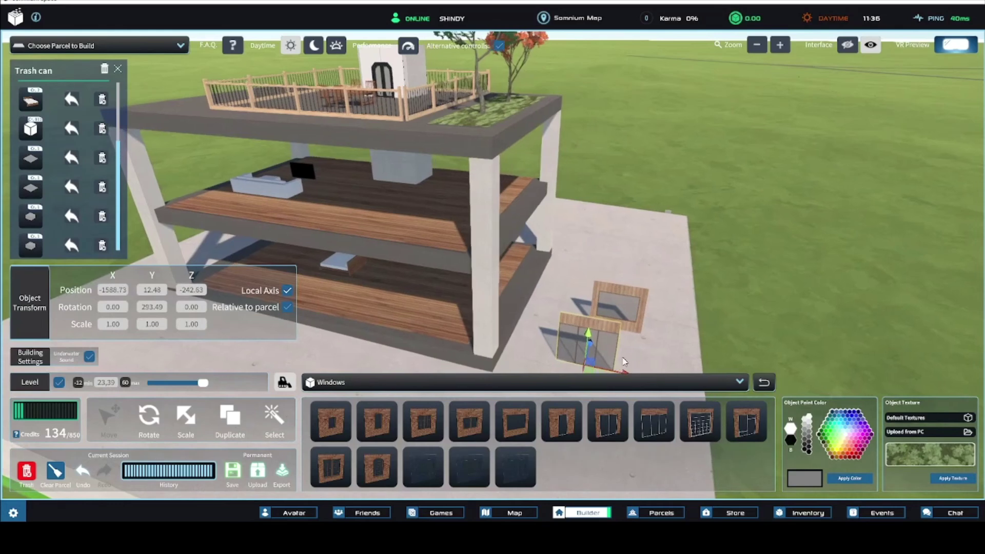
mouse_move(594, 351)
right_down()
mouse_move(601, 362)
mouse_move(616, 349)
mouse_move(574, 349)
mouse_move(583, 355)
right_up()
key(a)
key(d)
click(354, 382)
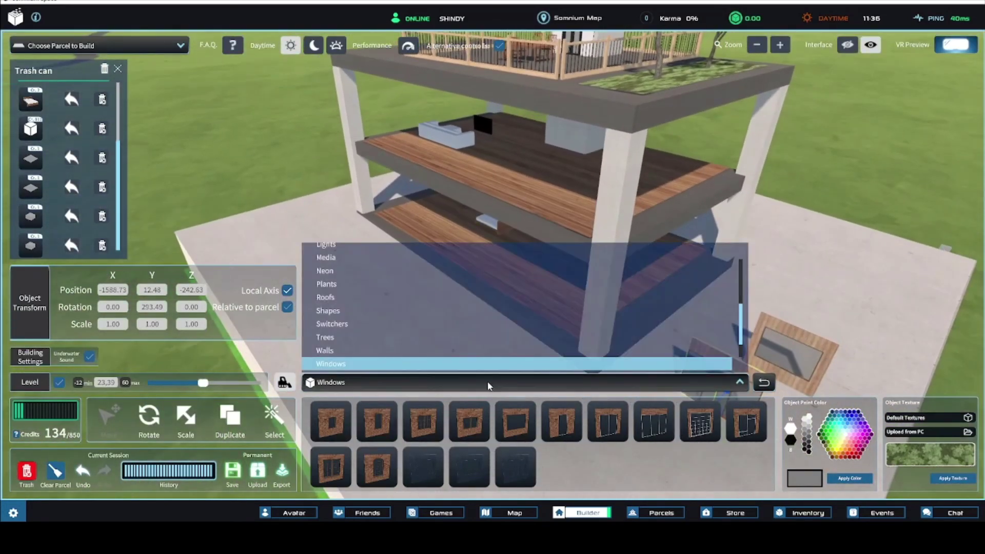
scroll(343, 323, up, 4)
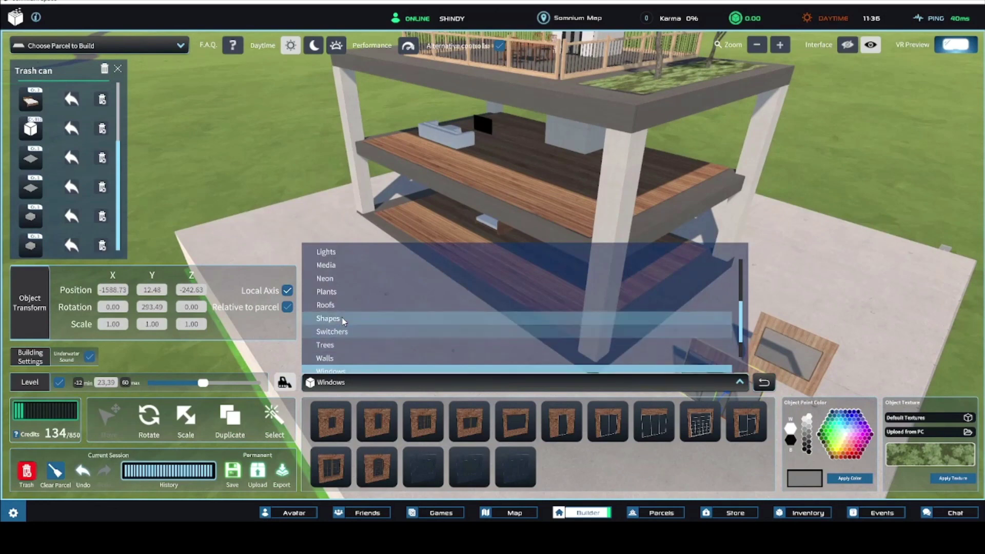
click(325, 271)
click(377, 421)
right_drag(360, 291, 211, 382)
mouse_move(201, 384)
mouse_down()
mouse_move(177, 375)
mouse_move(193, 385)
mouse_up()
right_drag(315, 240, 575, 277)
key(w)
Step: Raise the glass panel's opacity and apply a deep blue paint color to it
drag(815, 385, 846, 388)
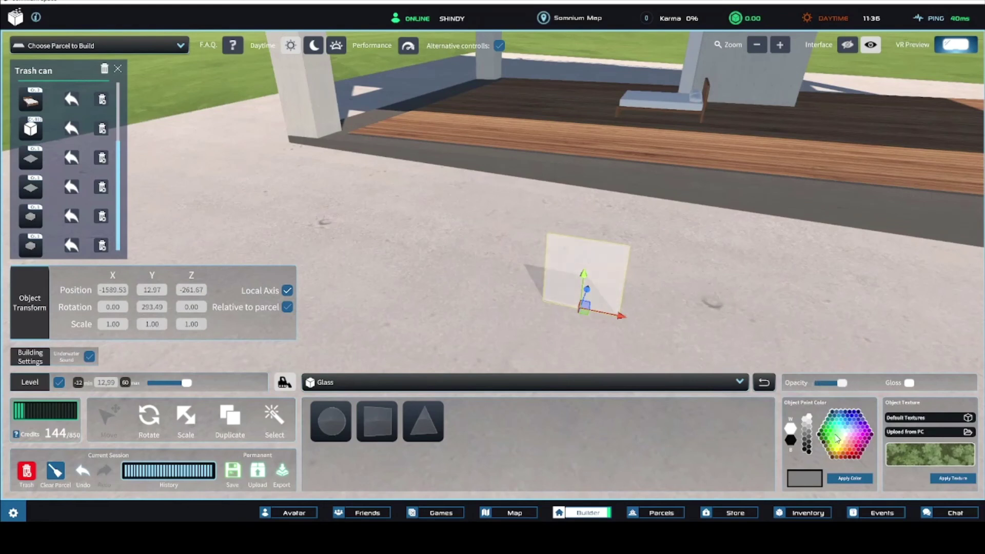
click(849, 478)
scroll(655, 308, down, 5)
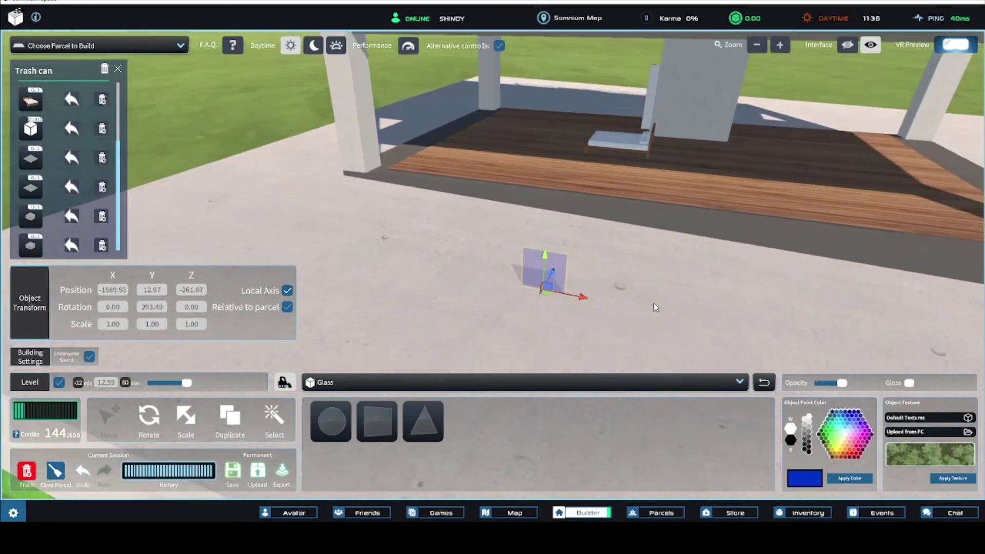
Step: Recolor the glass panel with a lighter blue shade
click(844, 420)
click(842, 415)
click(850, 480)
scroll(551, 304, down, 3)
right_drag(551, 304, 540, 294)
right_drag(440, 347, 451, 360)
middle_drag(465, 370, 446, 334)
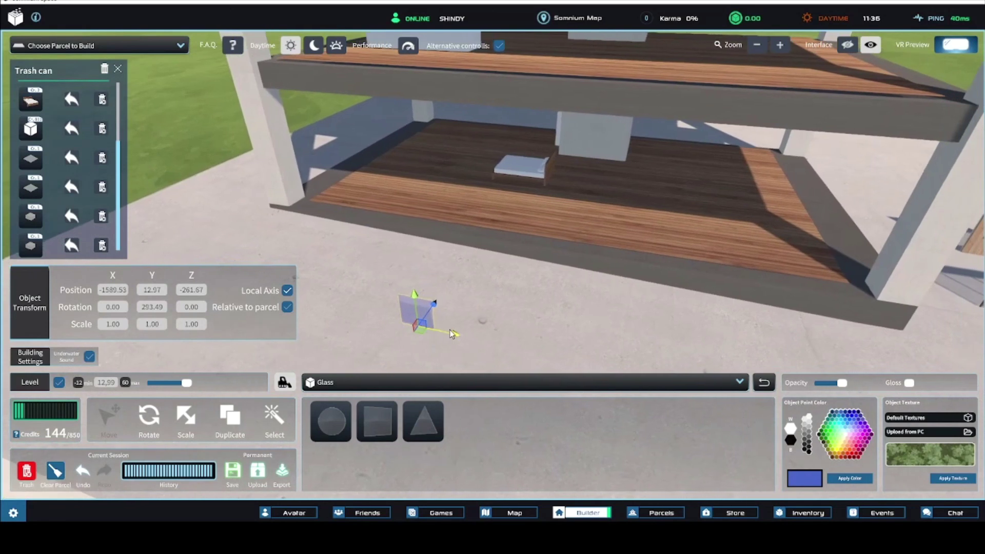
Step: Stretch the glass panel in front of the building to an X scale of about 13.58
click(191, 417)
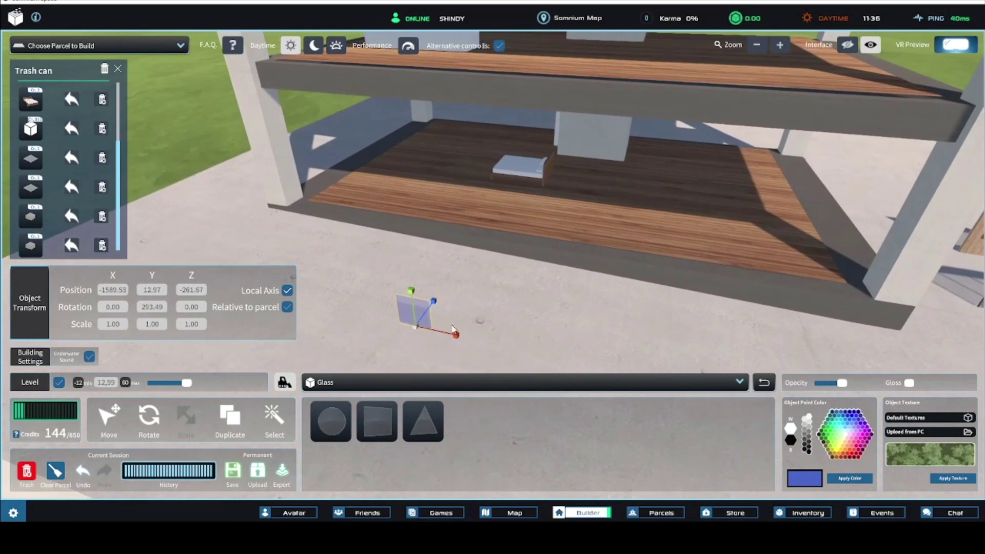
drag(457, 336, 794, 374)
scroll(656, 338, down, 3)
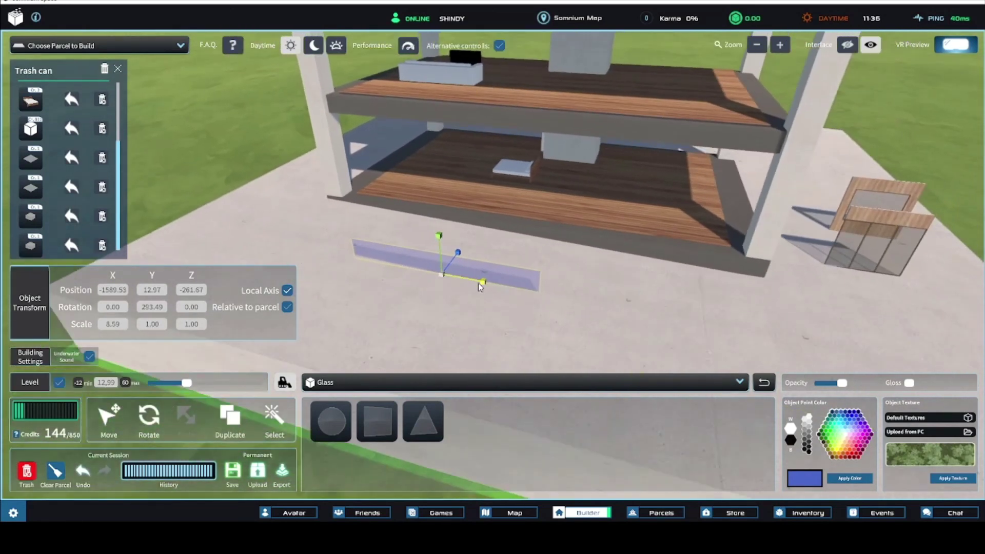
drag(479, 286, 511, 287)
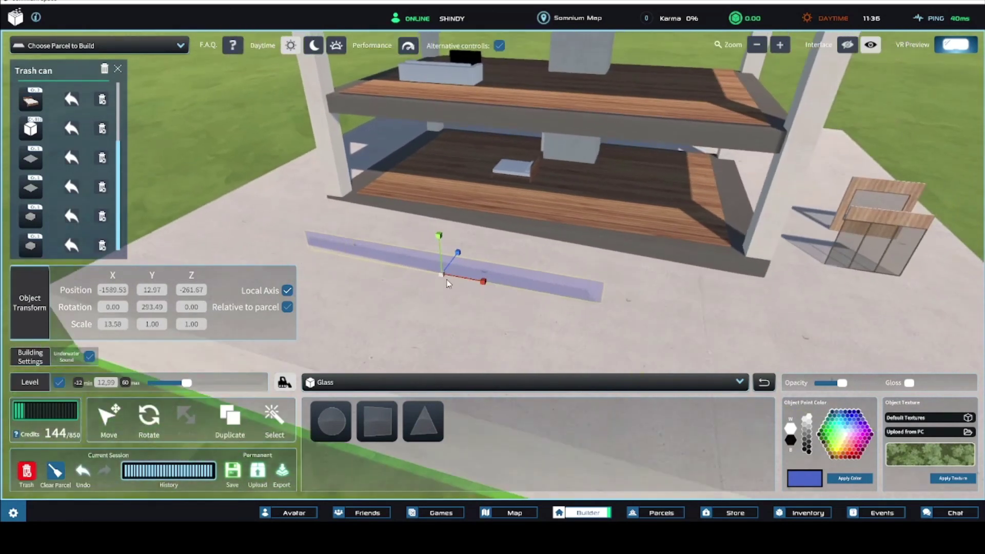
Step: Move the stretched glass panel onto the front edge of the ground floor, roughly centred between the front pillars
click(108, 417)
scroll(433, 313, up, 2)
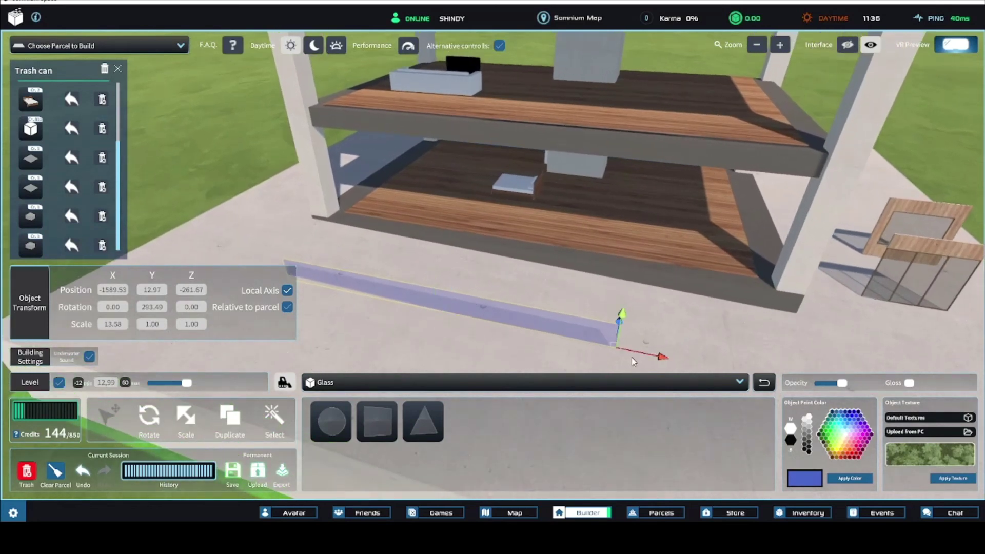
drag(615, 351, 804, 299)
drag(617, 271, 540, 249)
right_drag(545, 260, 574, 293)
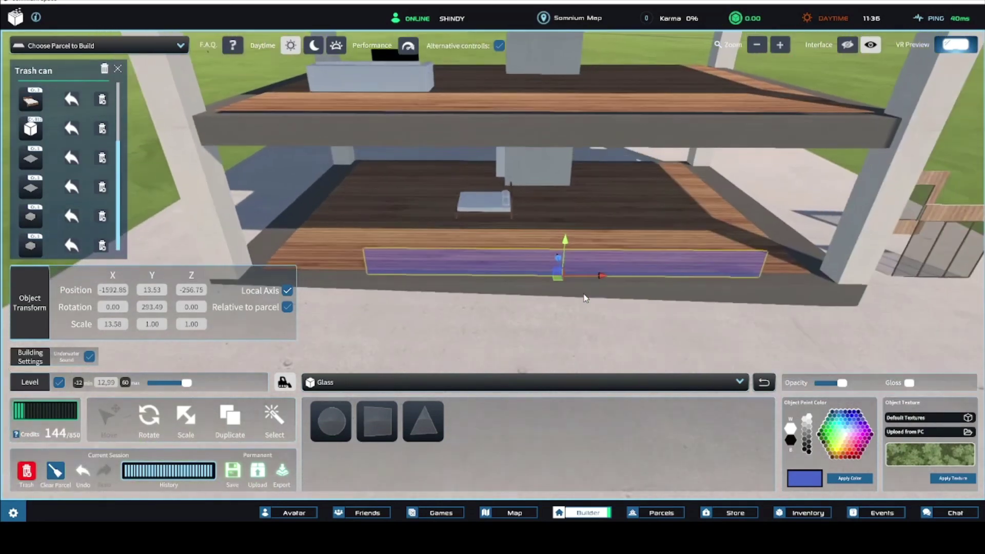
Step: Widen the glass panel to an X scale of about 21.76 and shift it to span the gap between the front pillars
click(194, 421)
drag(607, 279, 635, 277)
click(117, 426)
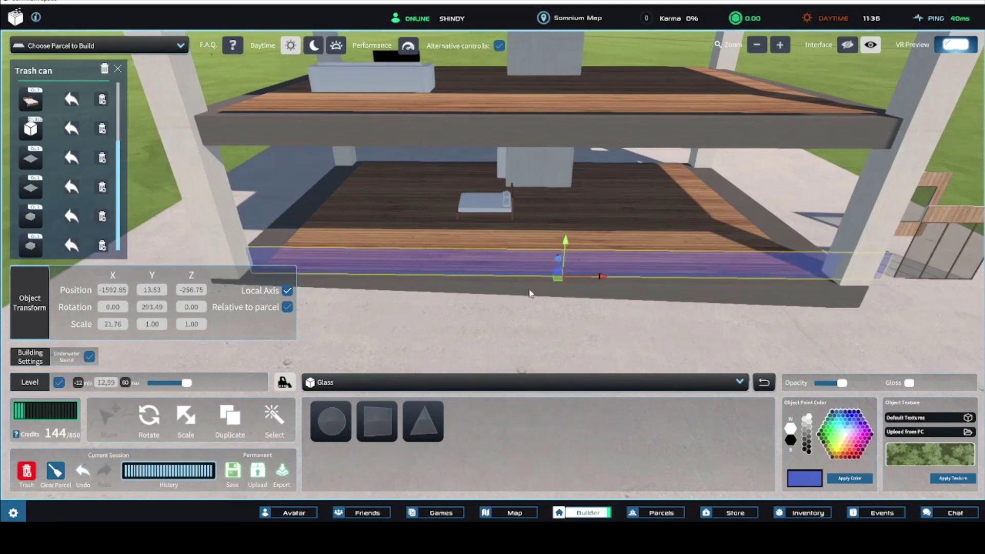
drag(548, 281, 524, 281)
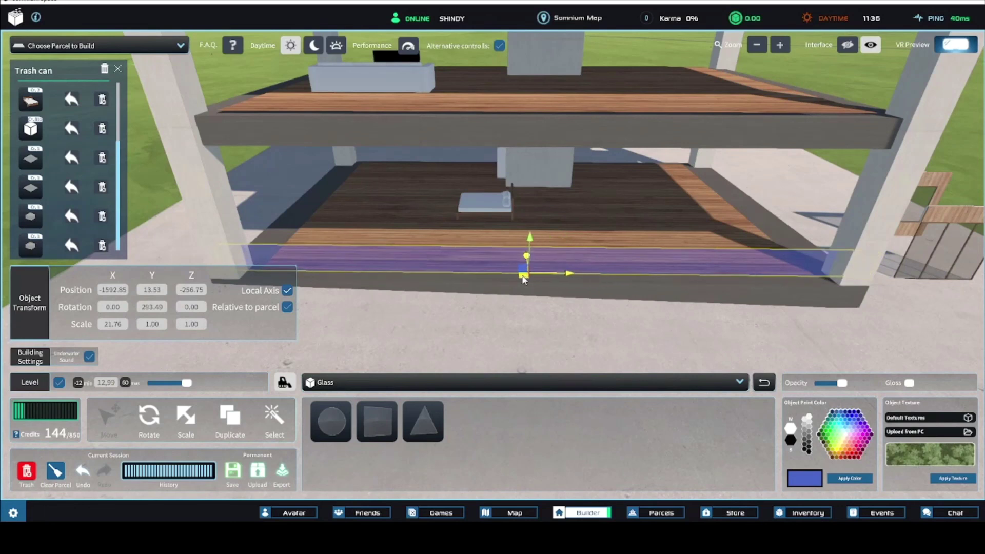
click(231, 425)
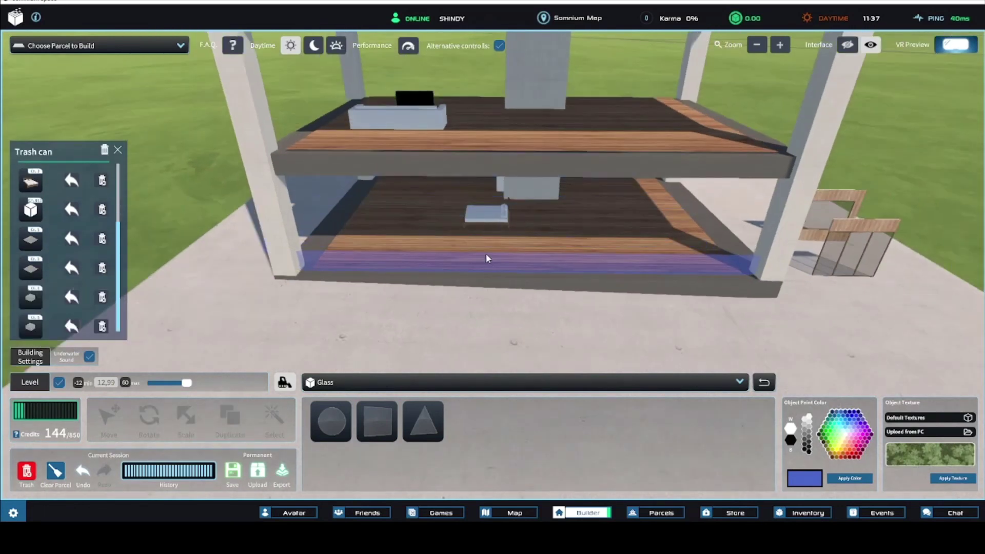
Step: Stretch the front glass panel upward to a Y scale of about 10.56 so it covers both storeys
click(486, 254)
click(198, 423)
scroll(417, 244, down, 2)
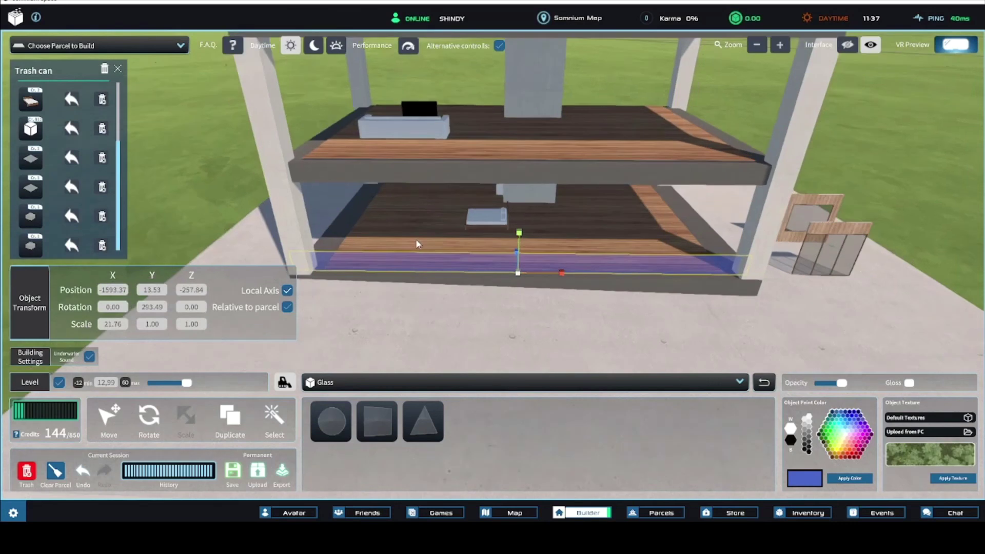
drag(518, 232, 531, 125)
scroll(532, 228, down, 3)
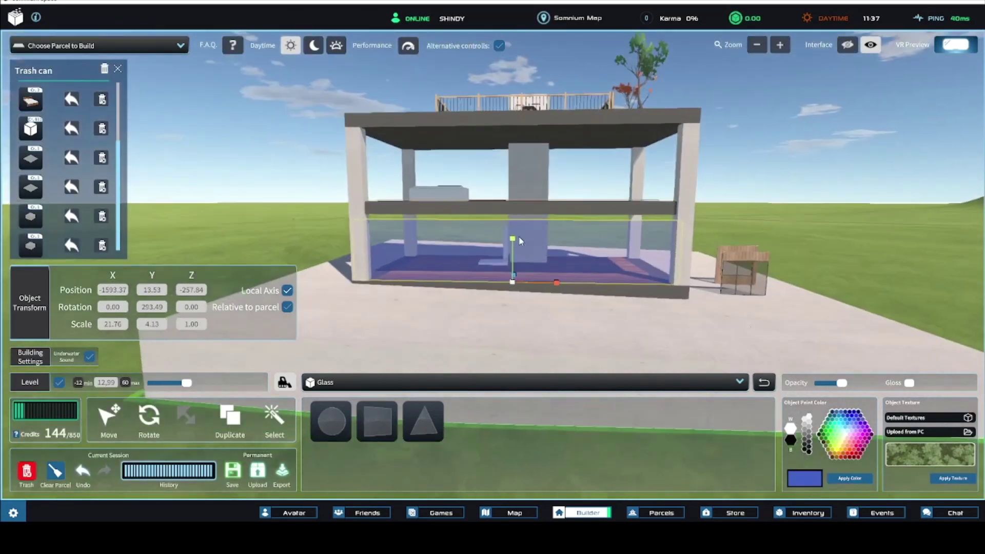
drag(511, 232, 512, 168)
Step: Duplicate the tall glass panel and move the copy to the opposite long side of the building, between the rear pillars
right_drag(608, 231, 581, 261)
click(379, 149)
right_drag(380, 149, 462, 263)
click(467, 297)
right_drag(371, 303, 391, 317)
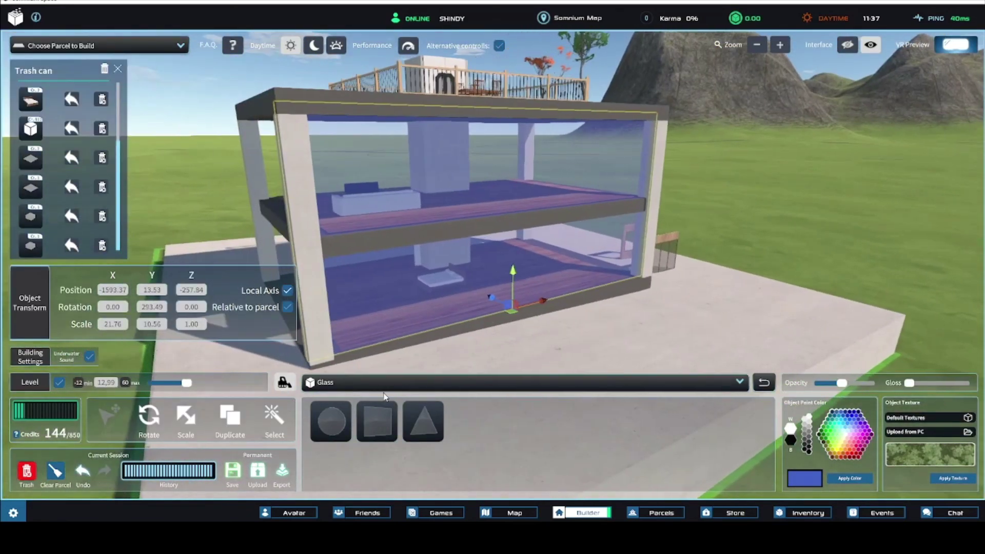
click(233, 427)
right_drag(241, 355, 547, 306)
click(385, 332)
drag(547, 306, 559, 308)
right_drag(558, 308, 451, 332)
drag(413, 310, 404, 314)
right_drag(404, 314, 537, 342)
Step: Delete the two sample wood-framed windows standing on the ground beside the building
scroll(350, 308, down, 5)
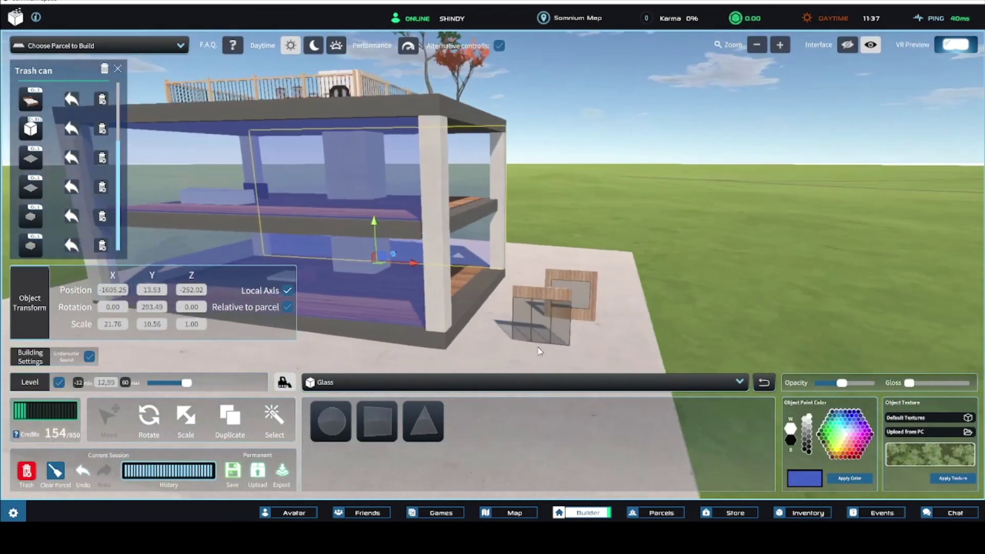
click(542, 329)
drag(565, 315, 572, 285)
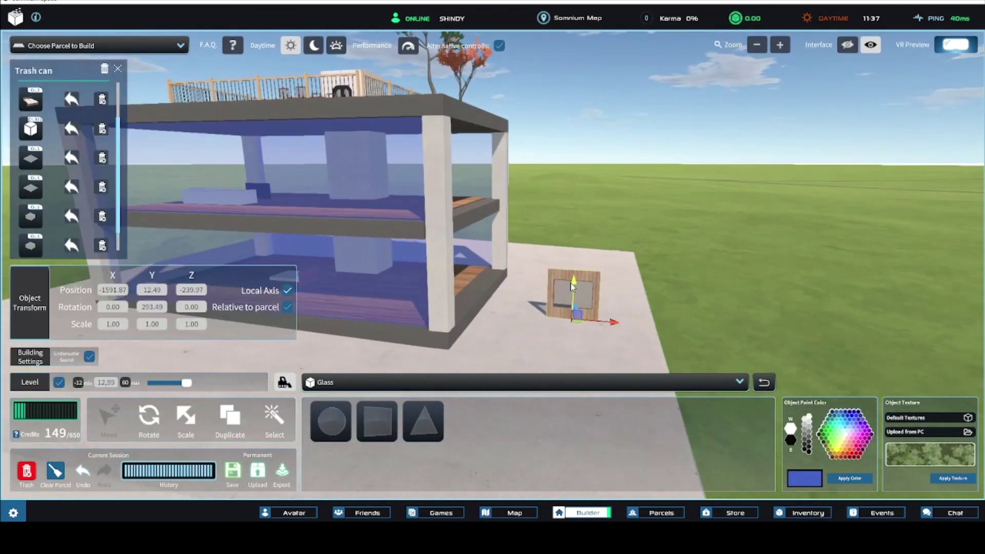
key(Delete)
right_drag(571, 285, 525, 294)
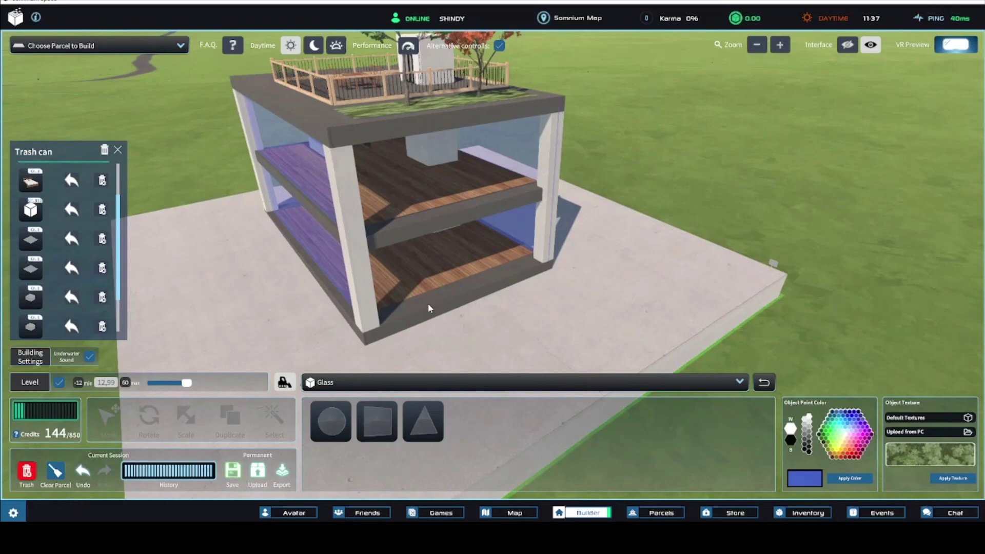
Step: Recolor the floor slab between the two storeys light grey
right_drag(430, 308, 422, 308)
right_drag(289, 297, 351, 272)
click(357, 266)
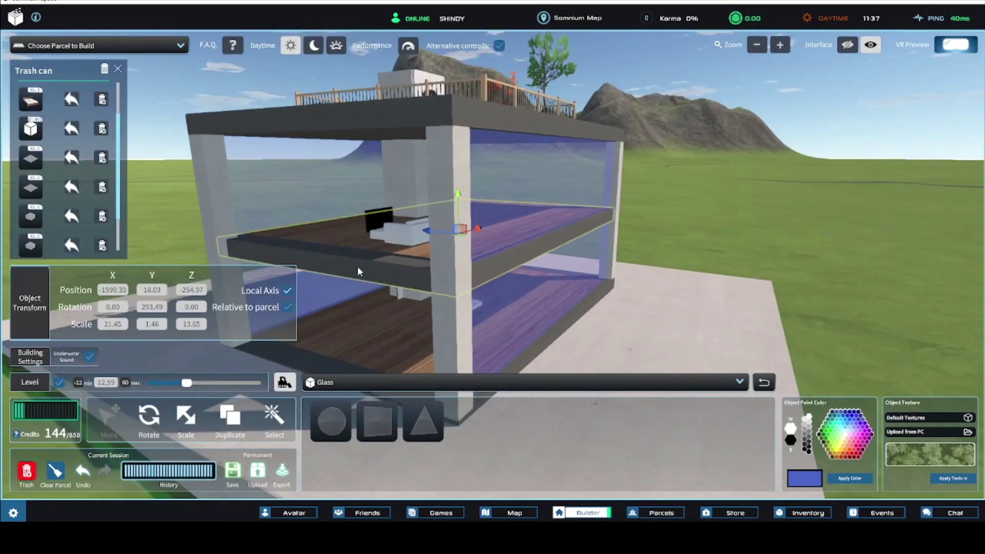
click(810, 420)
click(808, 428)
click(850, 478)
mouse_move(717, 369)
right_down()
mouse_move(676, 374)
mouse_move(720, 369)
mouse_move(715, 377)
right_up()
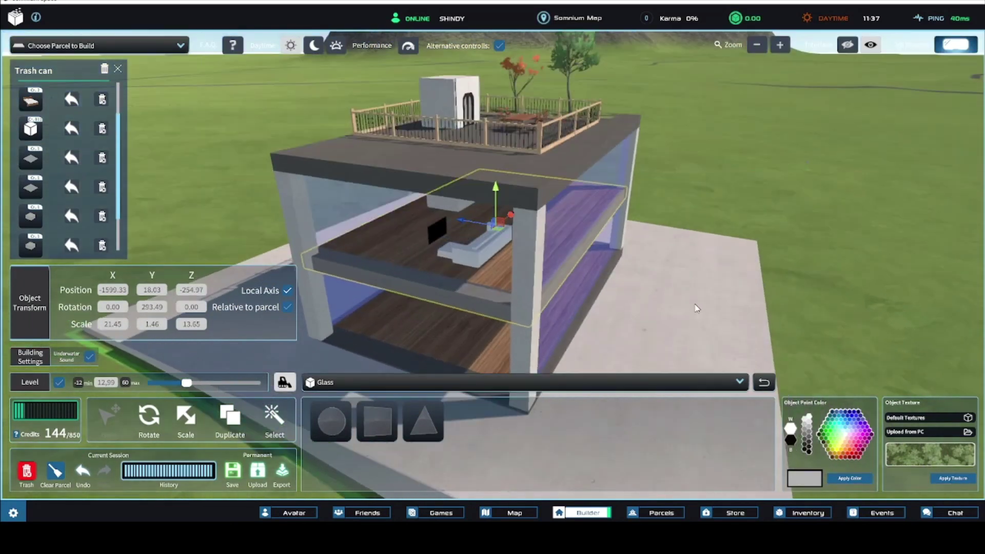